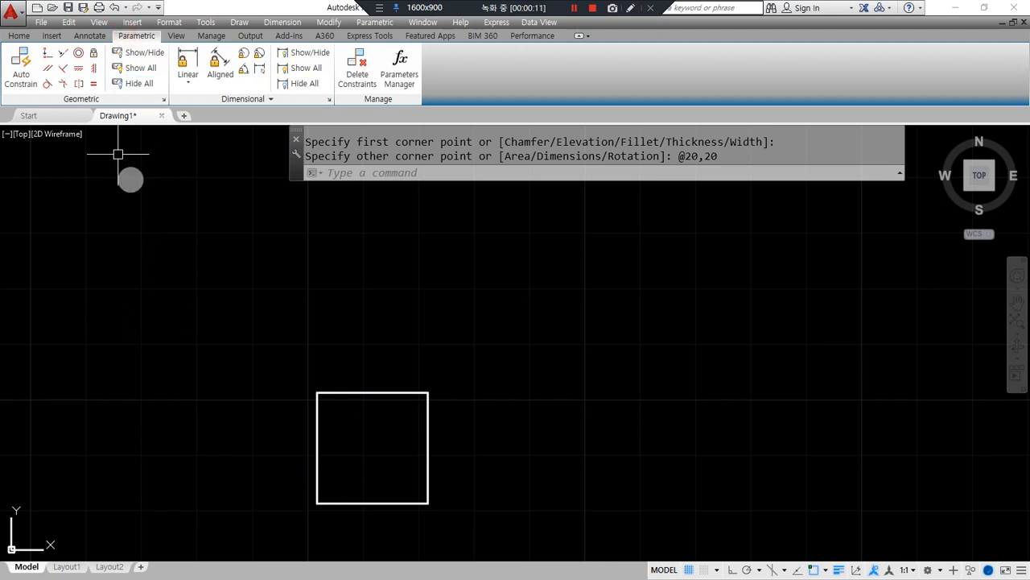
Step: Add a horizontal linear dimension above the square's top edge
{"action": "left_click", "coordinate": [89, 35]}
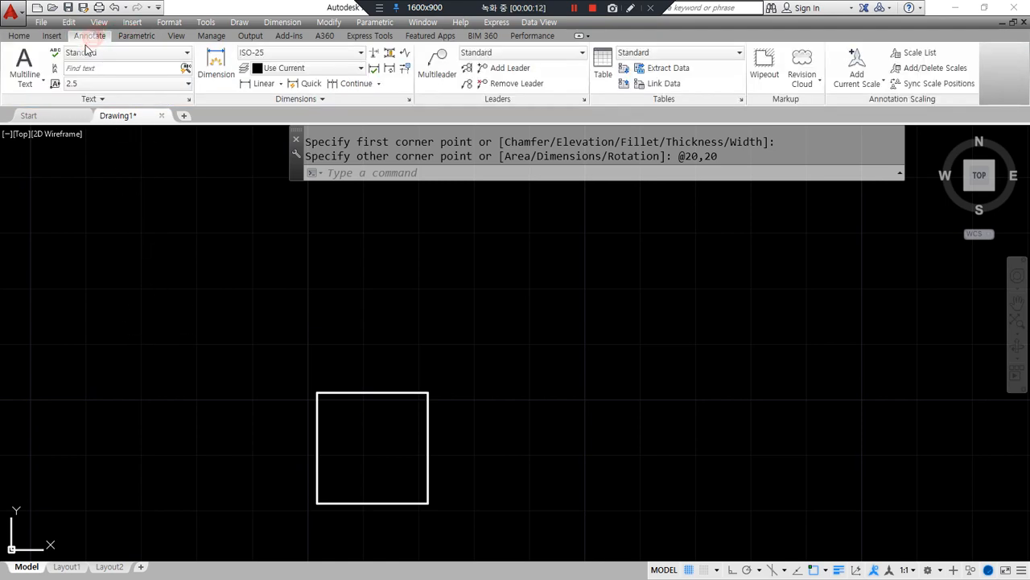
{"action": "left_click", "coordinate": [258, 84]}
{"action": "left_click", "coordinate": [316, 392]}
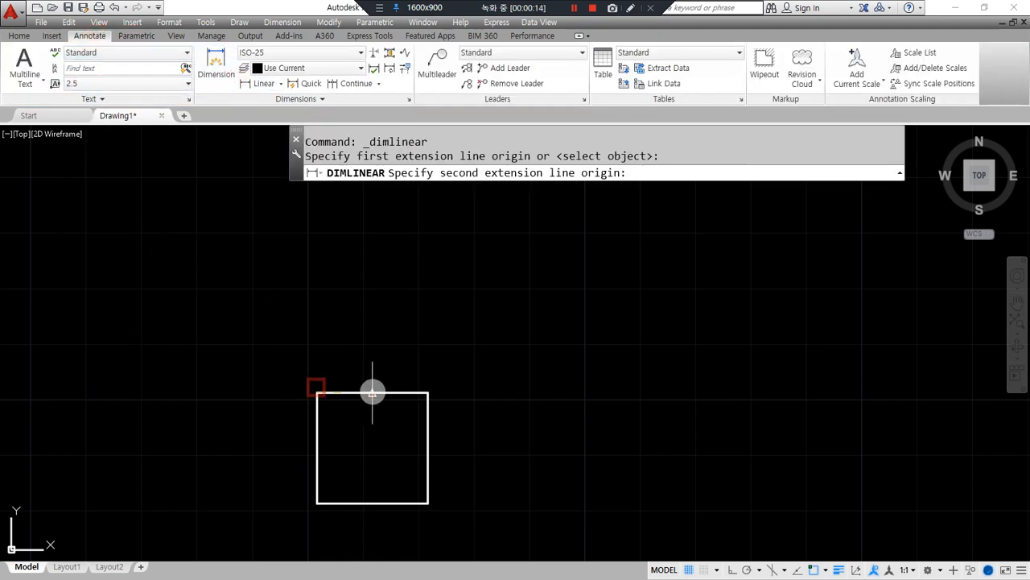
{"action": "left_click", "coordinate": [427, 392]}
{"action": "left_click", "coordinate": [366, 346]}
{"action": "scroll", "coordinate": [365, 368], "scroll_direction": "up", "scroll_amount": 2}
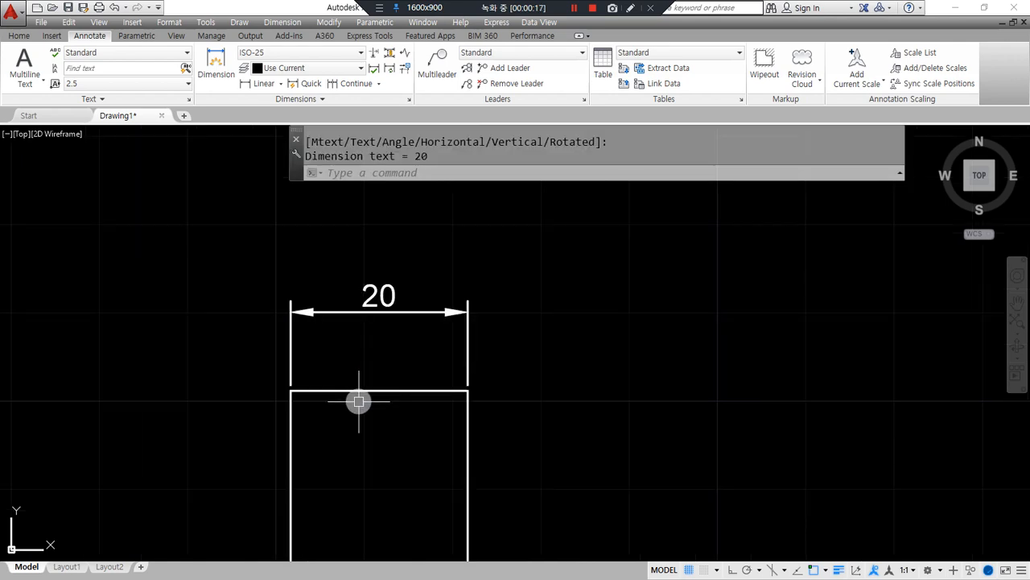
{"action": "scroll", "coordinate": [354, 419], "scroll_direction": "up", "scroll_amount": 2}
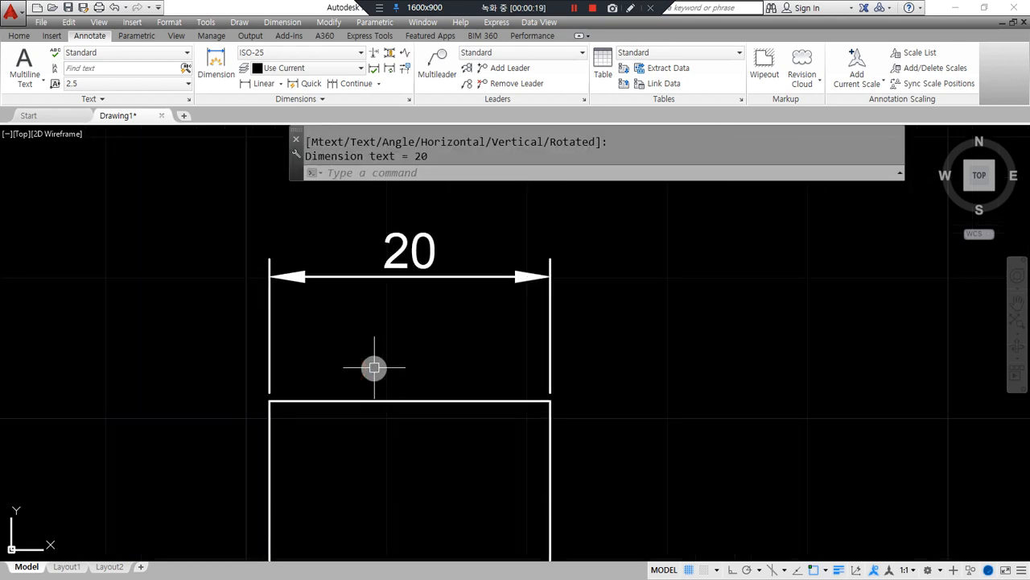
{"action": "scroll", "coordinate": [374, 368], "scroll_direction": "down", "scroll_amount": 2}
Step: Set the MENUBAR system variable to 0
{"action": "type", "text": "menubar"}
{"action": "key", "text": "Return"}
{"action": "type", "text": "0"}
{"action": "key", "text": "Return"}
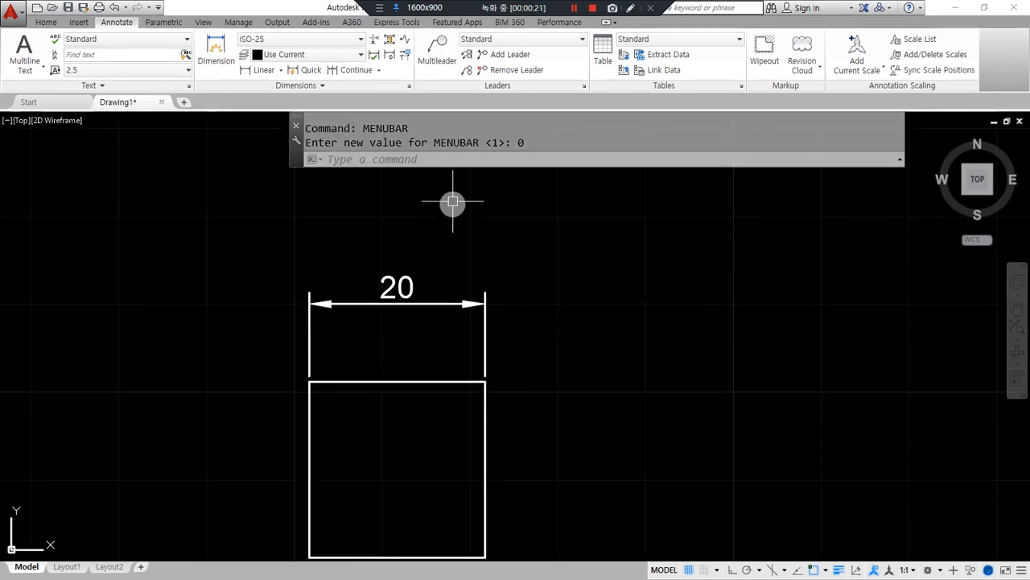
Step: Examine the linear unit format options in the primary units of the ISO-25 dimension style, leaving the style as it is
{"action": "left_click", "coordinate": [409, 85]}
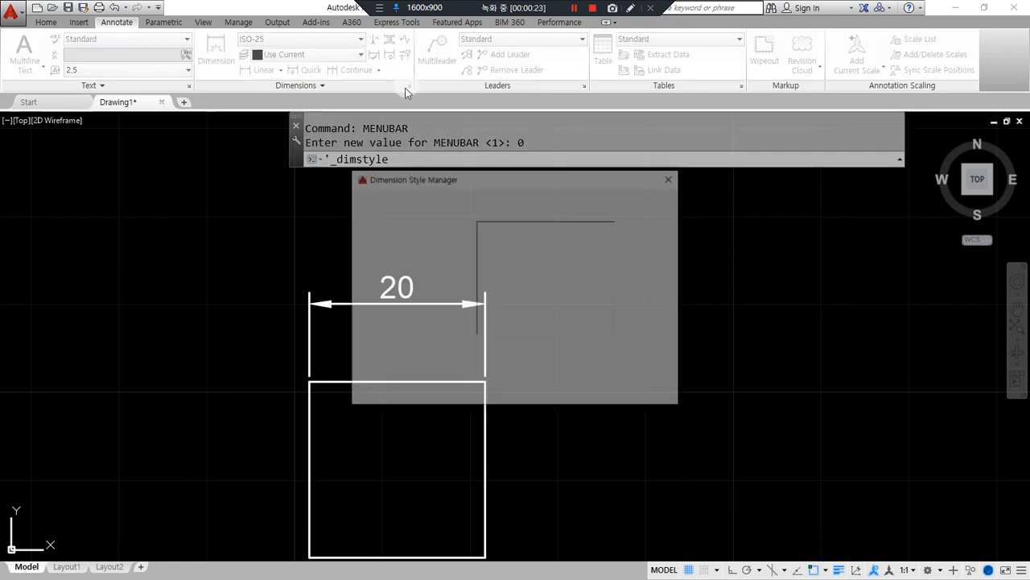
{"action": "left_click_drag", "start_coordinate": [479, 174], "coordinate": [697, 158]}
{"action": "left_click", "coordinate": [860, 246]}
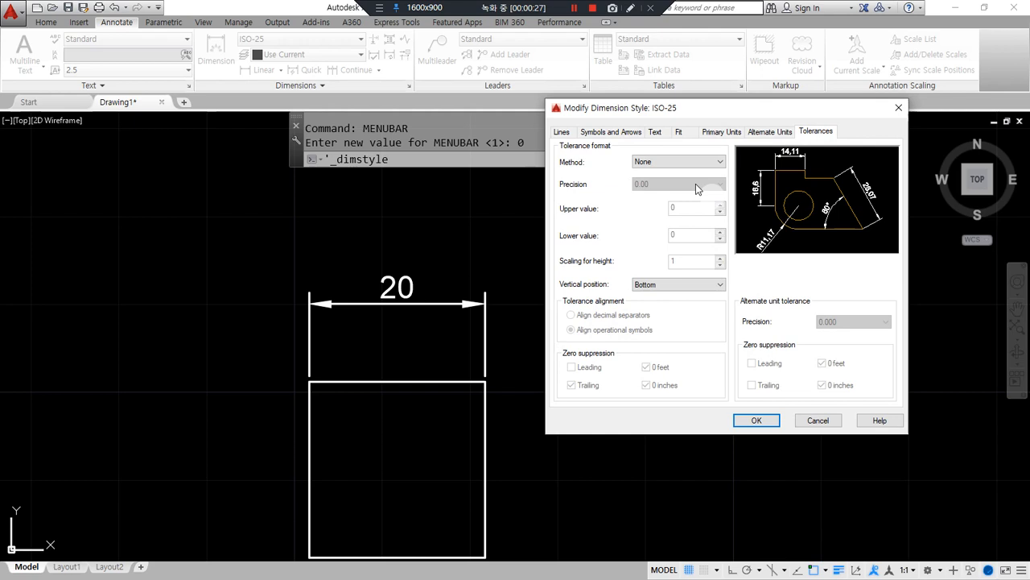
{"action": "left_click", "coordinate": [710, 131]}
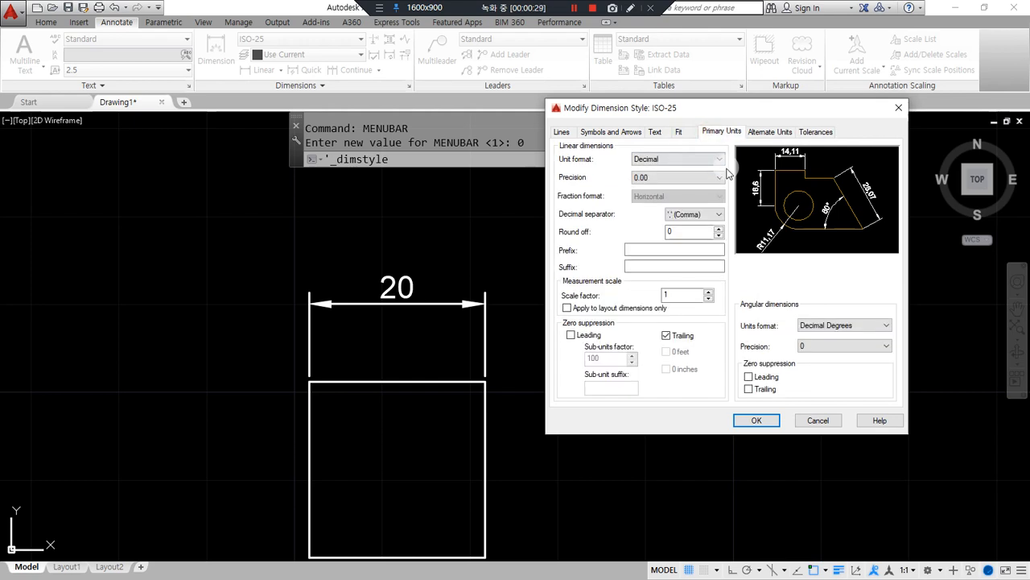
{"action": "left_click_drag", "start_coordinate": [741, 143], "coordinate": [722, 116]}
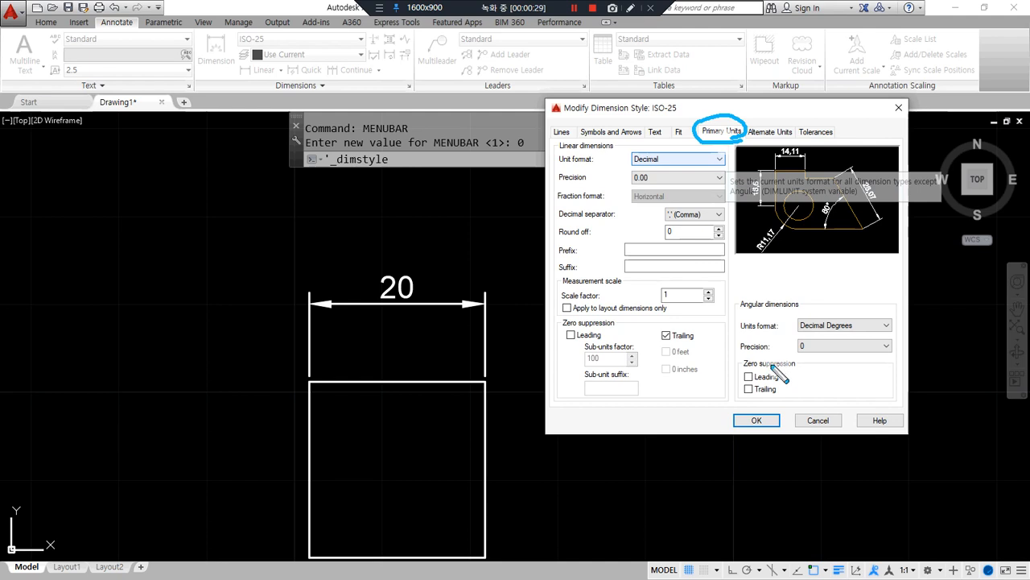
{"action": "left_click_drag", "start_coordinate": [560, 168], "coordinate": [741, 167]}
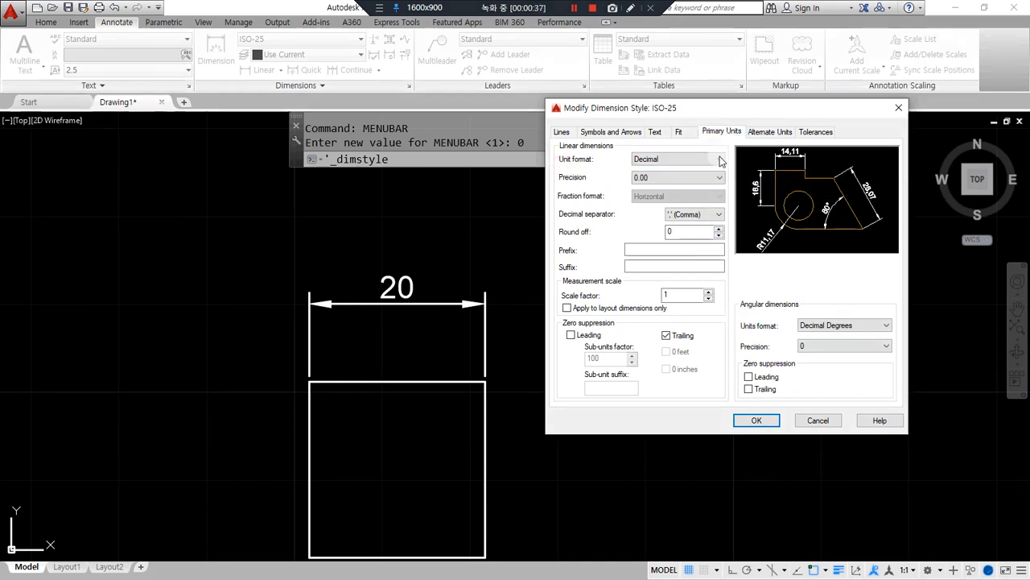
{"action": "left_click", "coordinate": [721, 160]}
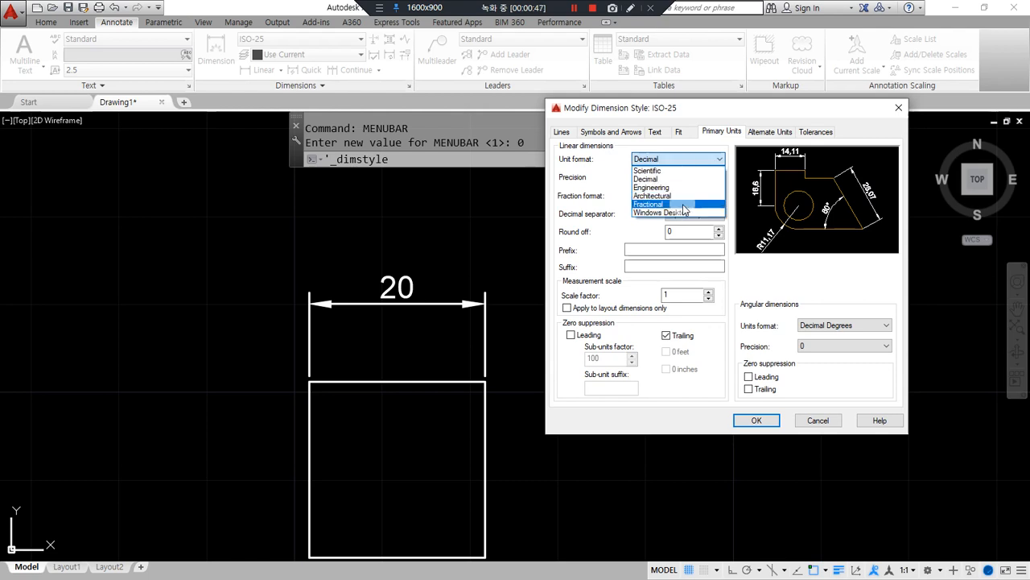
{"action": "key", "text": "Escape"}
{"action": "key", "text": "Escape"}
{"action": "key", "text": "Escape"}
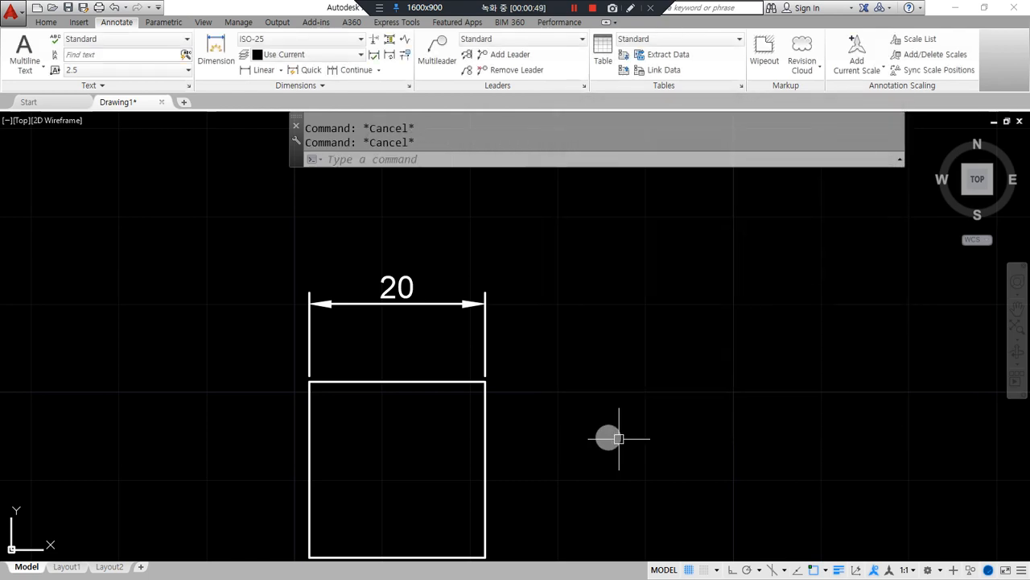
{"action": "middle_click_drag", "start_coordinate": [574, 433], "coordinate": [453, 397]}
{"action": "scroll", "coordinate": [437, 525], "scroll_direction": "down", "scroll_amount": 1}
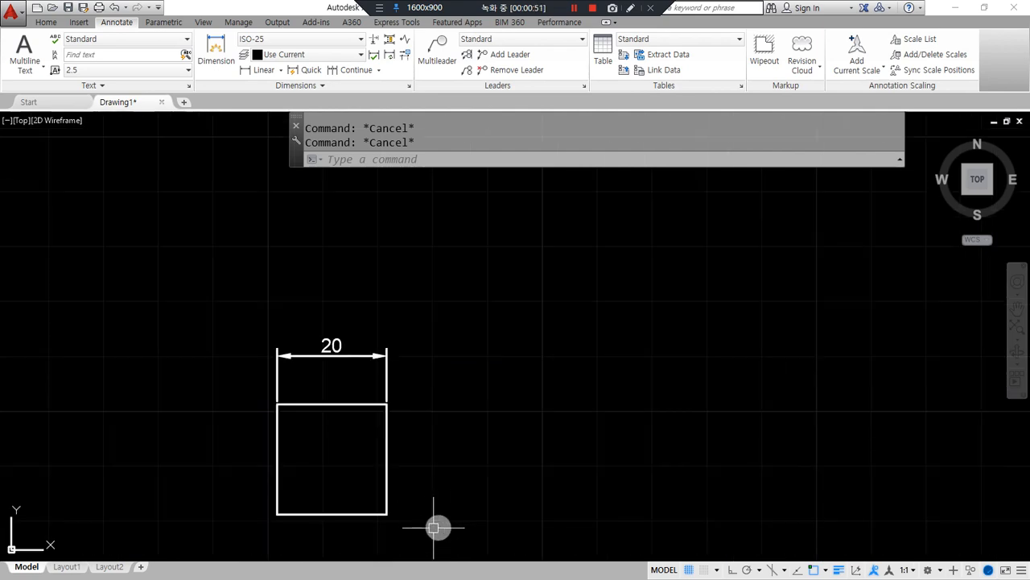
{"action": "scroll", "coordinate": [427, 527], "scroll_direction": "up", "scroll_amount": 1}
{"action": "type", "text": "rec"}
{"action": "key", "text": "Return"}
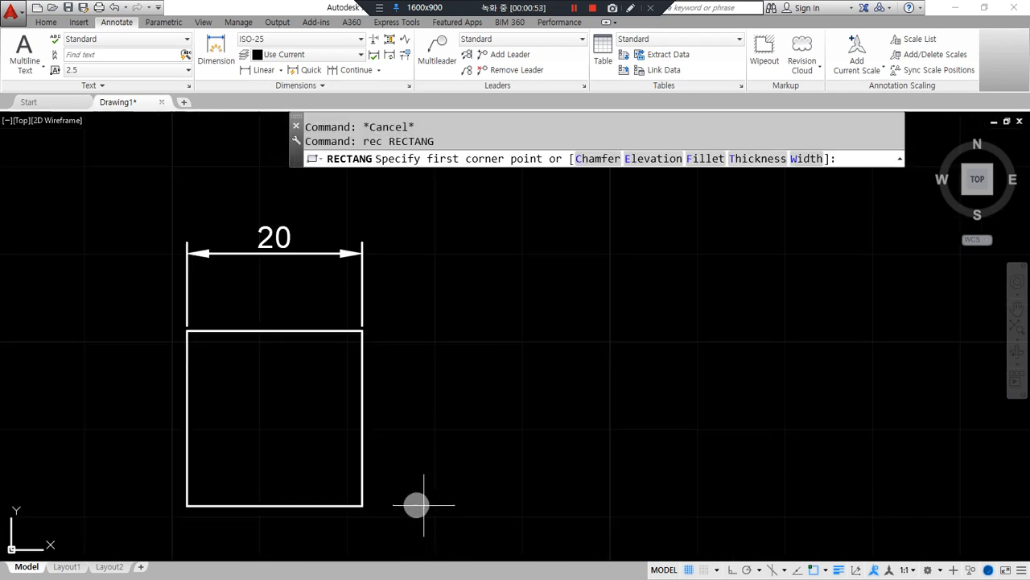
{"action": "left_click", "coordinate": [432, 504]}
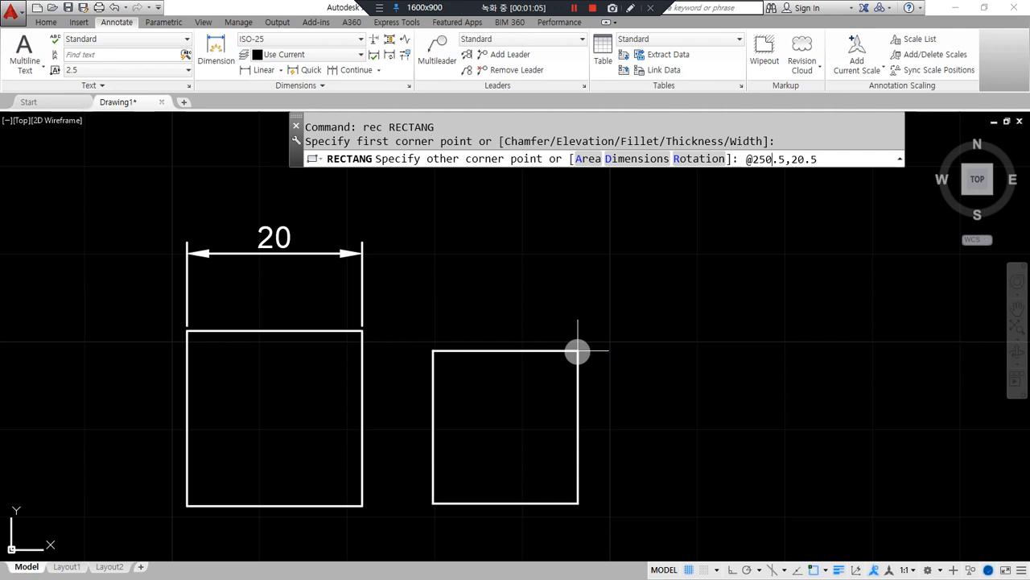
{"action": "key", "text": "Return"}
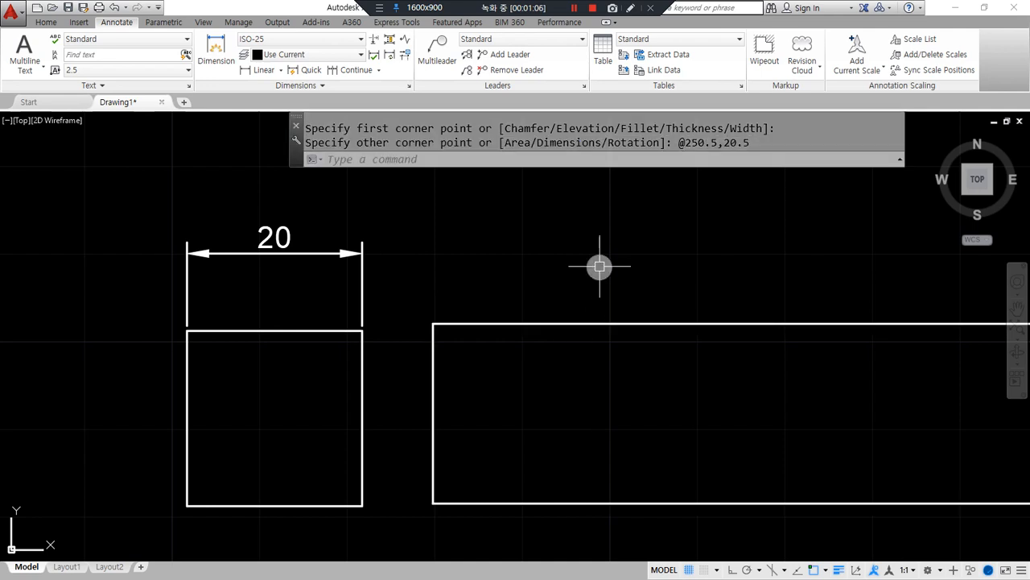
{"action": "left_click_drag", "start_coordinate": [635, 301], "coordinate": [558, 376]}
{"action": "type", "text": "e"}
{"action": "key", "text": "Return"}
Step: Draw a 20.5 by 20.5 square to the right of the dimensioned square
{"action": "type", "text": "rec"}
{"action": "key", "text": "Return"}
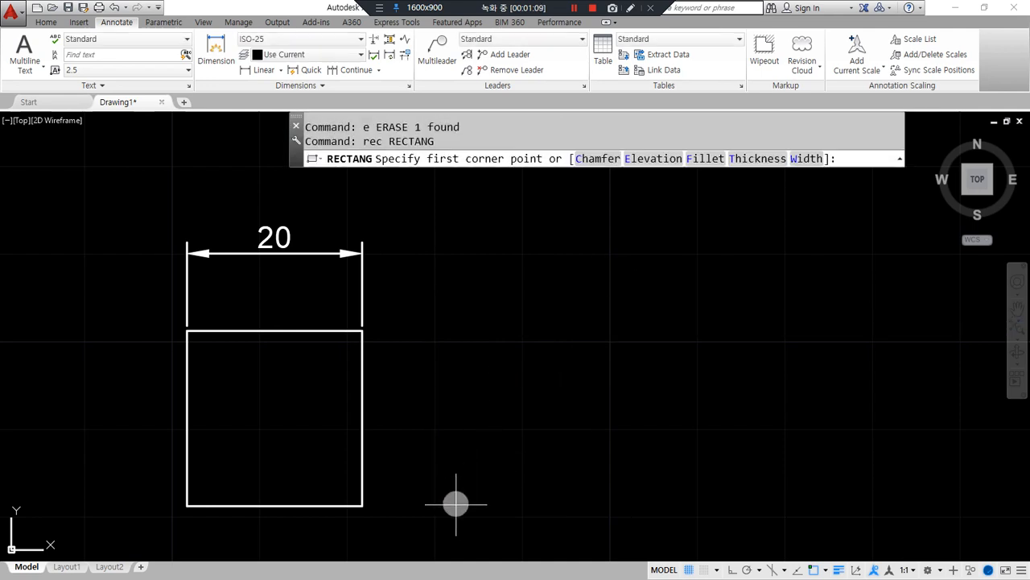
{"action": "left_click", "coordinate": [455, 506]}
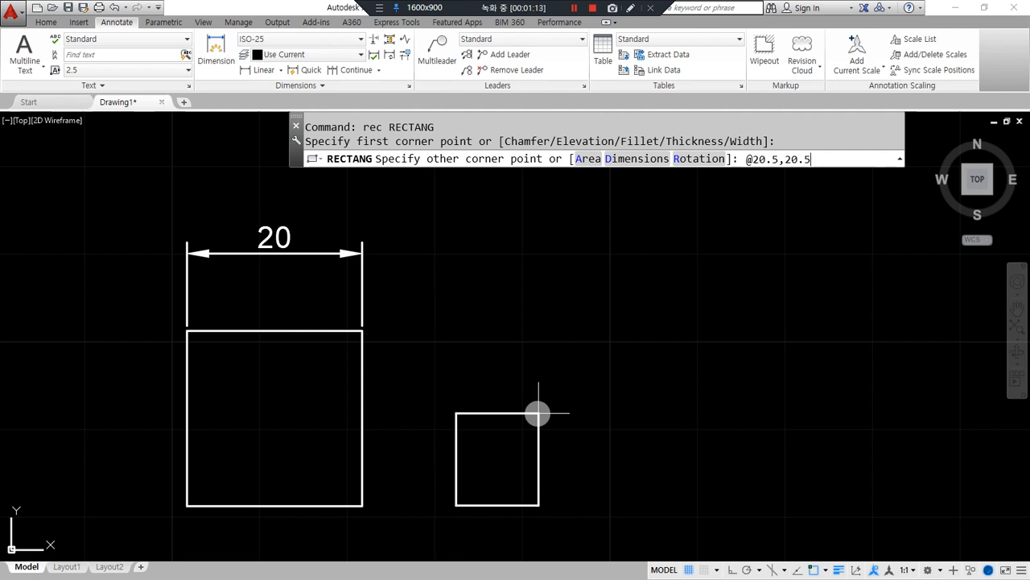
{"action": "type", "text": "@20.5,20.5"}
{"action": "key", "text": "Return"}
Step: Add a horizontal linear dimension above the top edge of the right square
{"action": "left_click", "coordinate": [260, 71]}
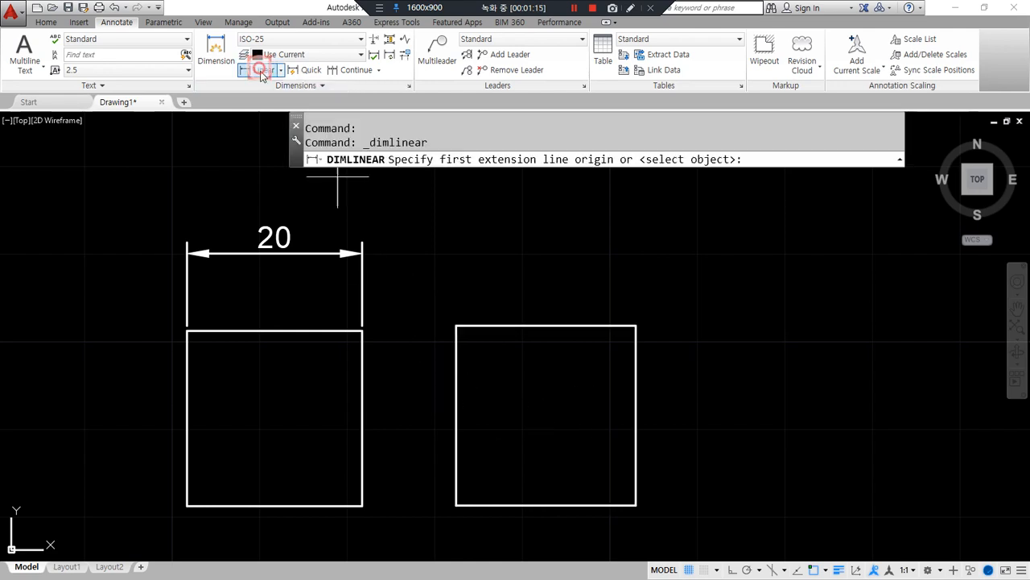
{"action": "left_click", "coordinate": [455, 326]}
{"action": "left_click", "coordinate": [636, 326]}
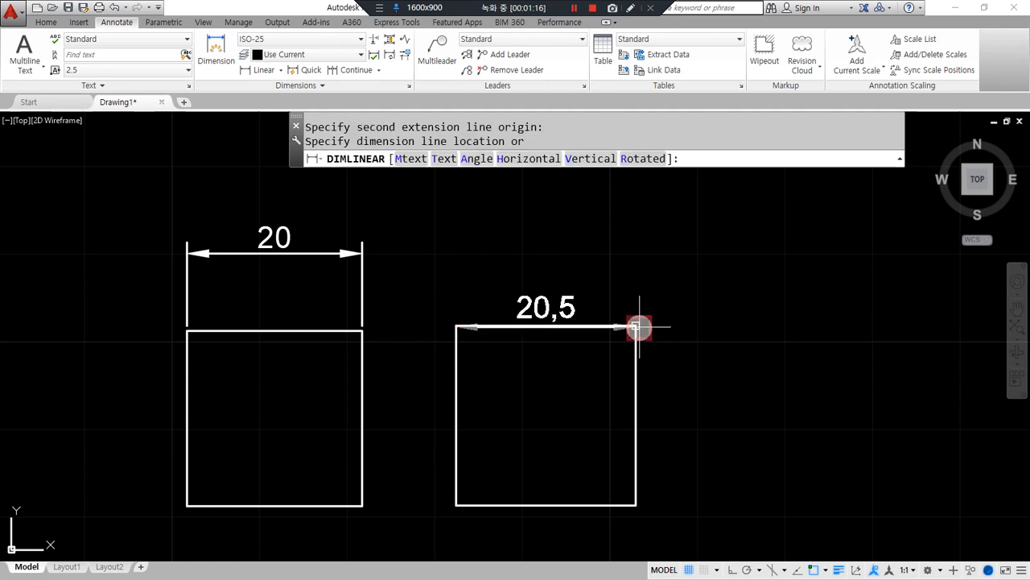
{"action": "left_click", "coordinate": [522, 253]}
{"action": "middle_click_drag", "start_coordinate": [499, 299], "coordinate": [618, 357]}
{"action": "scroll", "coordinate": [624, 338], "scroll_direction": "up", "scroll_amount": 2}
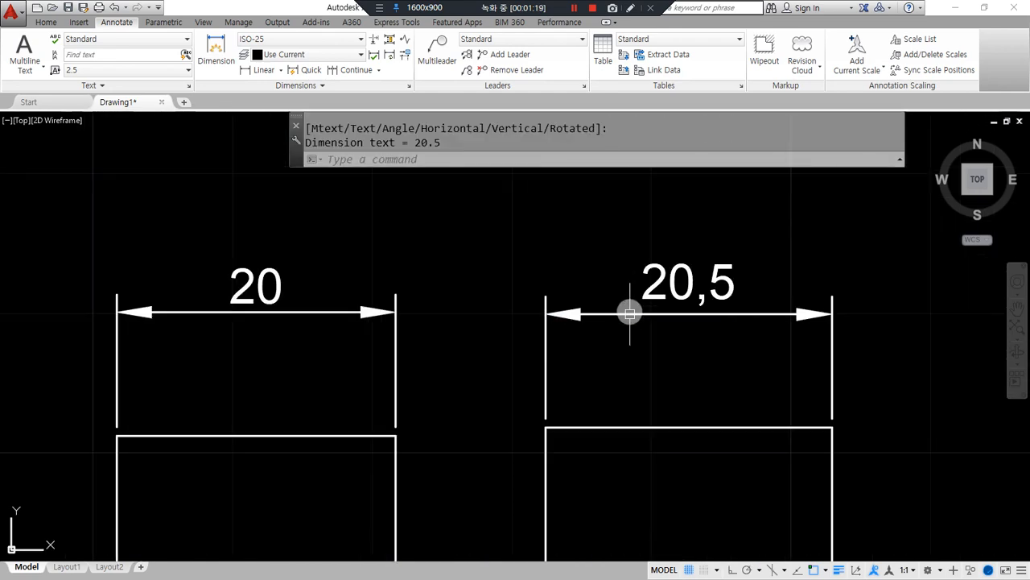
{"action": "left_click_drag", "start_coordinate": [224, 277], "coordinate": [278, 344]}
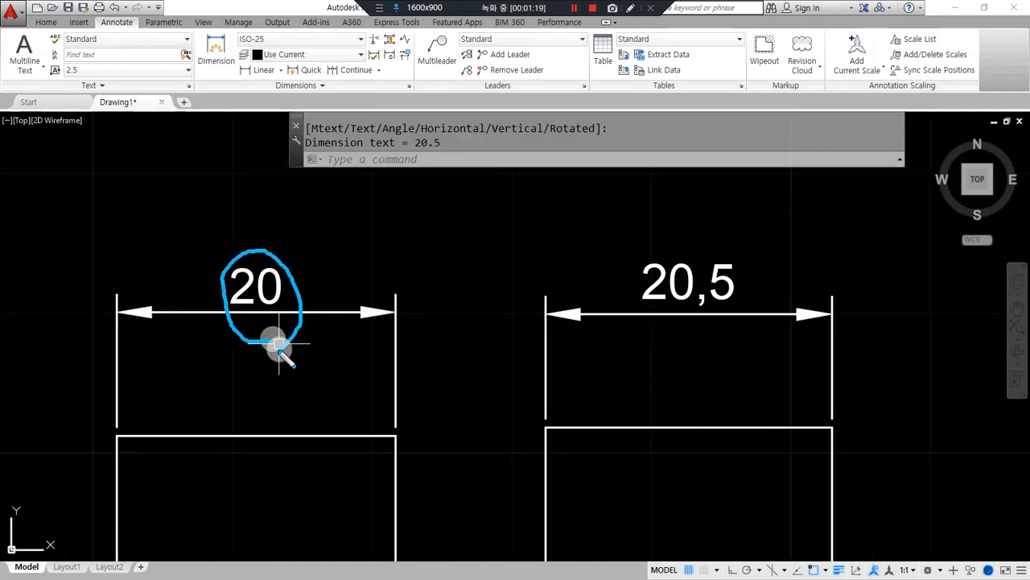
{"action": "mouse_move", "coordinate": [681, 333]}
{"action": "left_mouse_down"}
{"action": "mouse_move", "coordinate": [720, 239]}
{"action": "mouse_move", "coordinate": [683, 343]}
{"action": "left_mouse_up"}
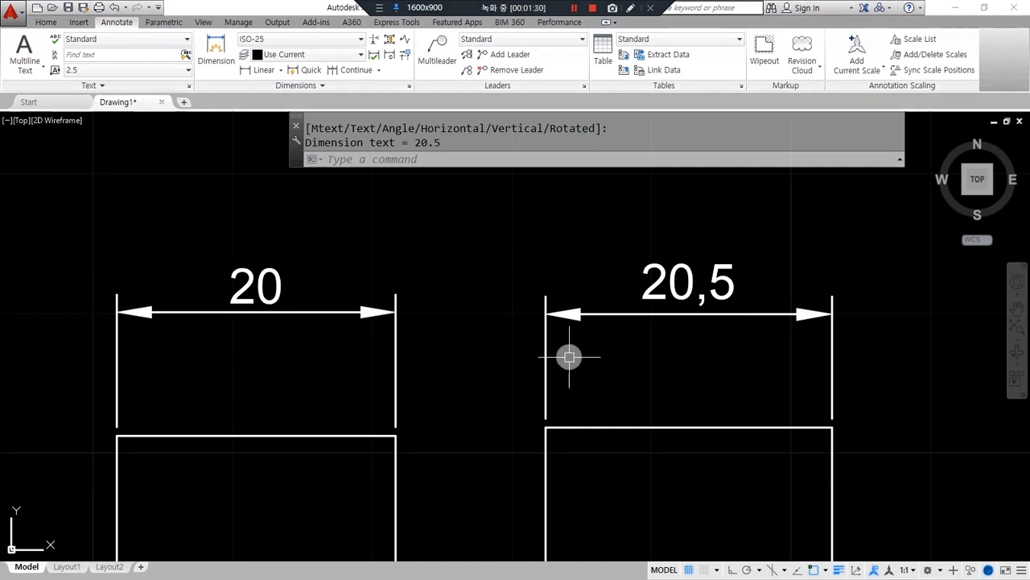
Step: Change the ISO-25 dimension style's decimal separator for linear dimensions to a period
{"action": "type", "text": "d"}
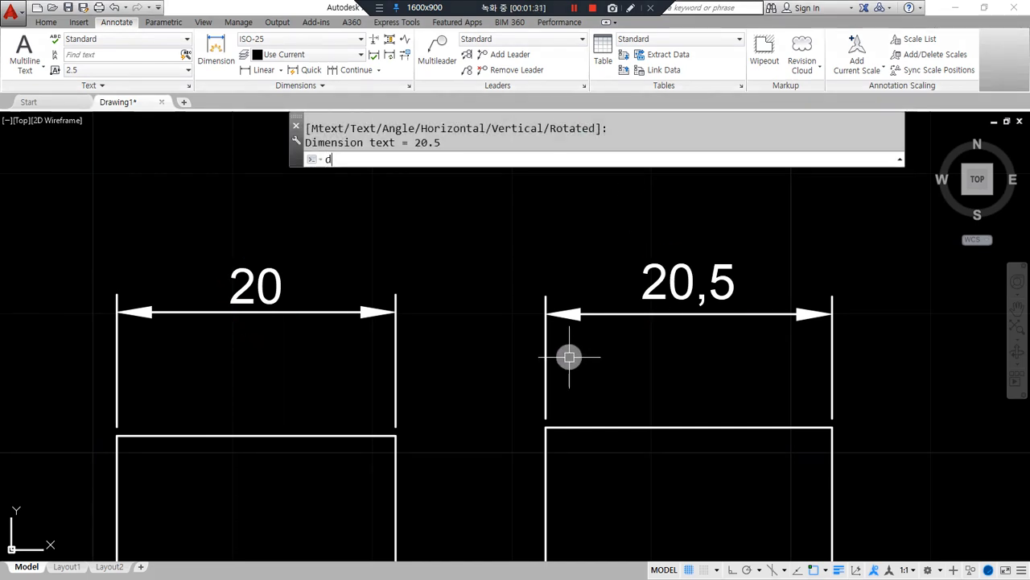
{"action": "key", "text": "Return"}
{"action": "left_click_drag", "start_coordinate": [490, 175], "coordinate": [330, 152]}
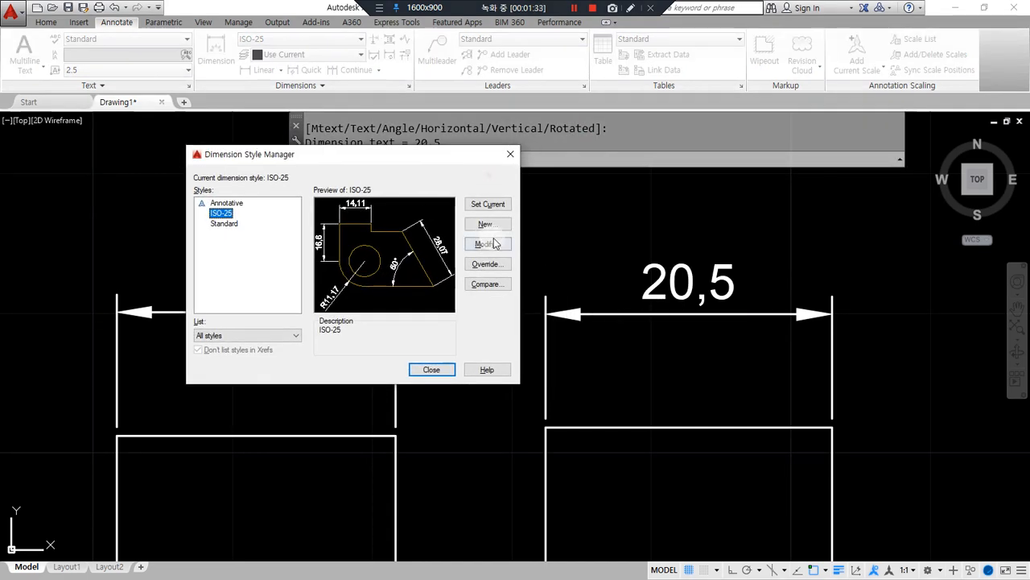
{"action": "left_click", "coordinate": [489, 243]}
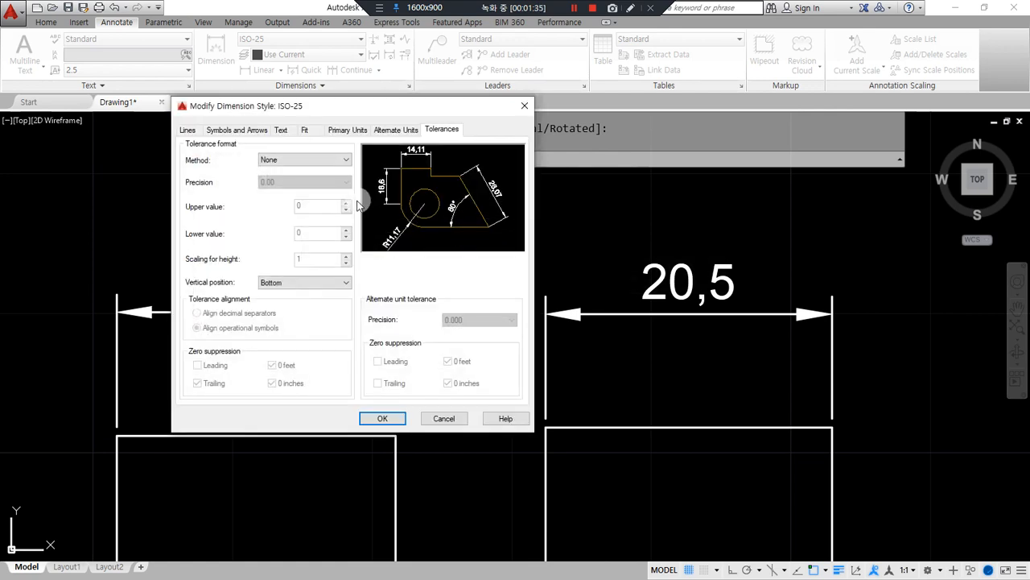
{"action": "left_click", "coordinate": [344, 130]}
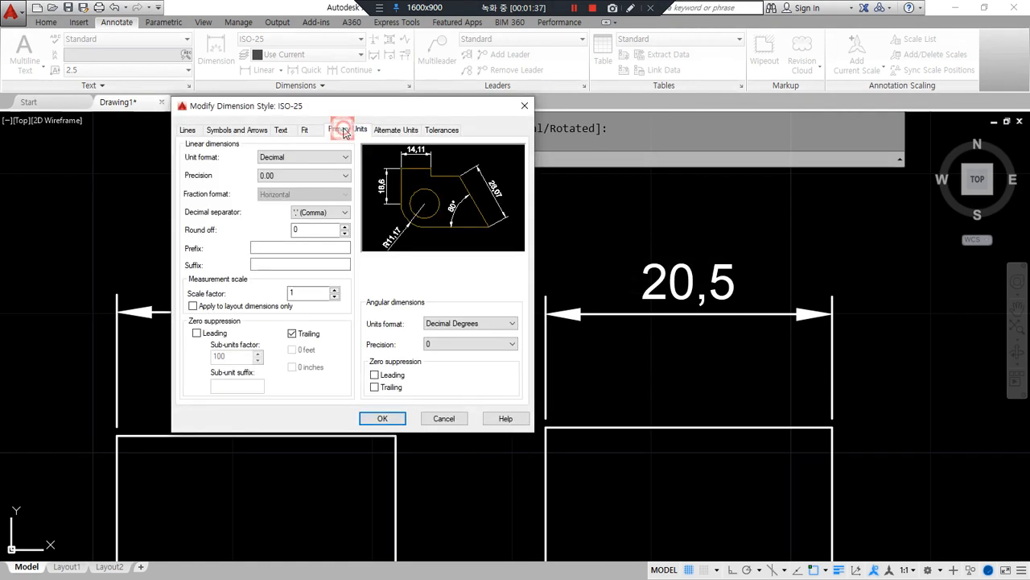
{"action": "left_click_drag", "start_coordinate": [257, 169], "coordinate": [313, 168]}
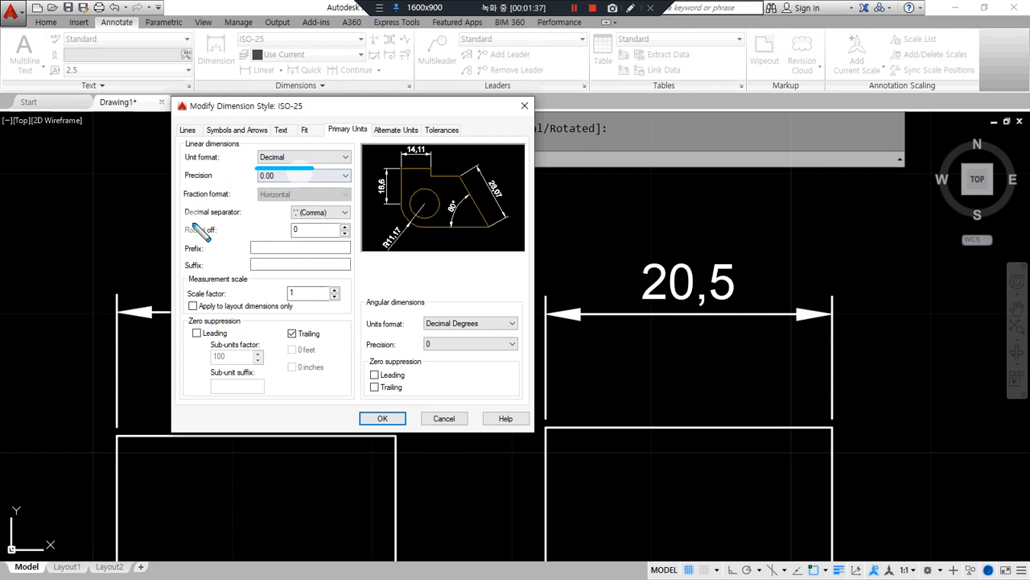
{"action": "left_click_drag", "start_coordinate": [188, 222], "coordinate": [397, 222]}
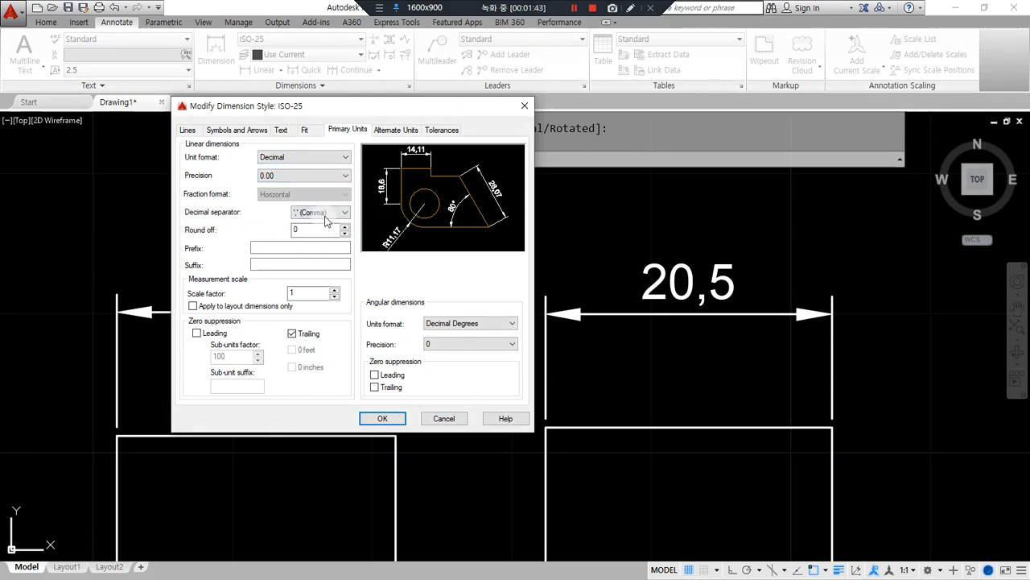
{"action": "left_click", "coordinate": [330, 212]}
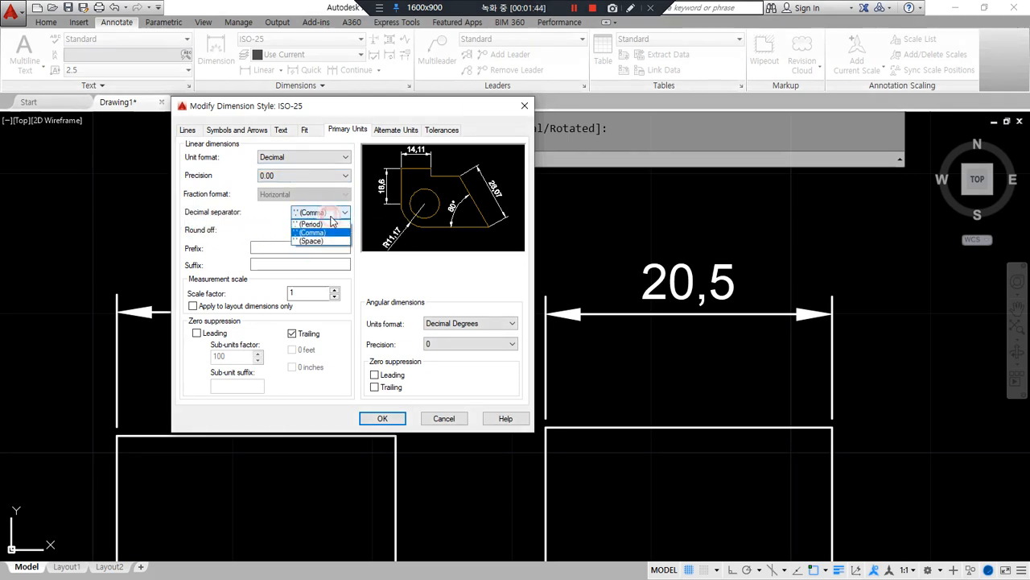
{"action": "left_click", "coordinate": [331, 225]}
{"action": "left_click", "coordinate": [390, 420]}
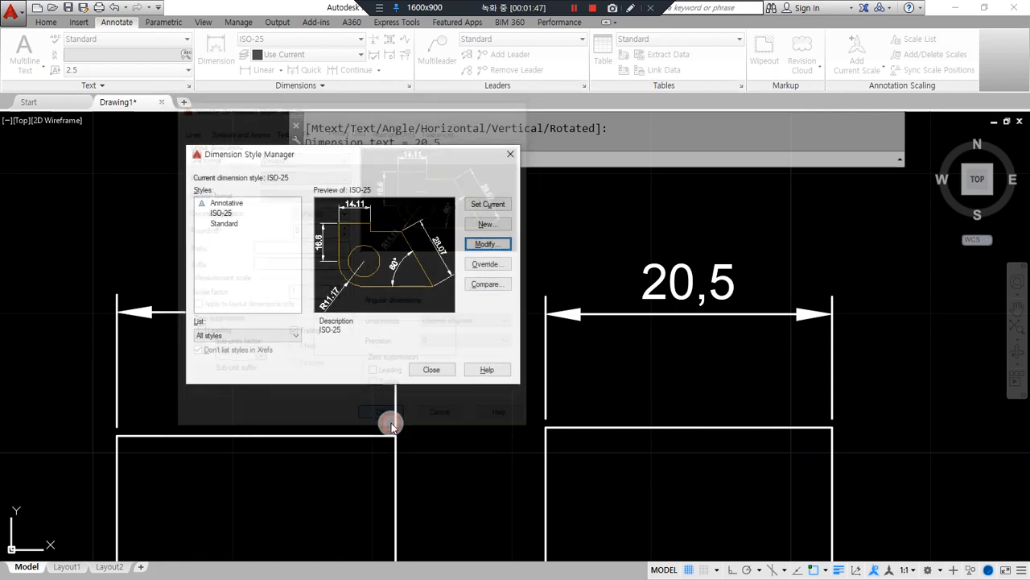
{"action": "left_click", "coordinate": [419, 372]}
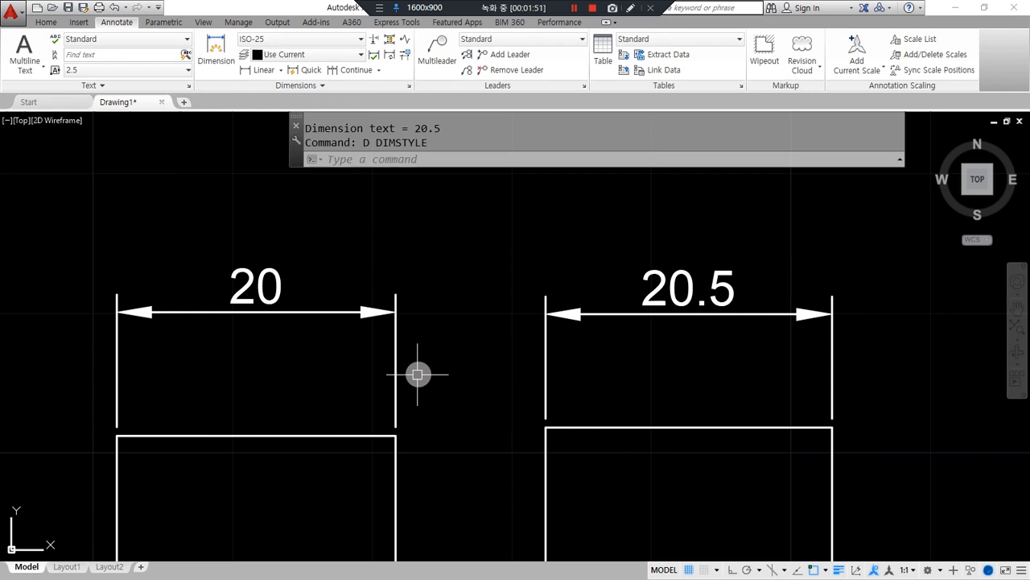
Step: Erase both squares together with their dimensions
{"action": "left_click", "coordinate": [908, 483]}
{"action": "left_click", "coordinate": [212, 230]}
{"action": "type", "text": "e"}
{"action": "key", "text": "space"}
Step: Draw a 1000 by 1000 square in the empty drawing, up and to the right of the origin
{"action": "type", "text": "z"}
{"action": "key", "text": "space"}
{"action": "type", "text": "a"}
{"action": "key", "text": "space"}
{"action": "scroll", "coordinate": [275, 308], "scroll_direction": "down", "scroll_amount": 4}
{"action": "middle_click_drag", "start_coordinate": [362, 317], "coordinate": [288, 368]}
{"action": "type", "text": "rec"}
{"action": "key", "text": "space"}
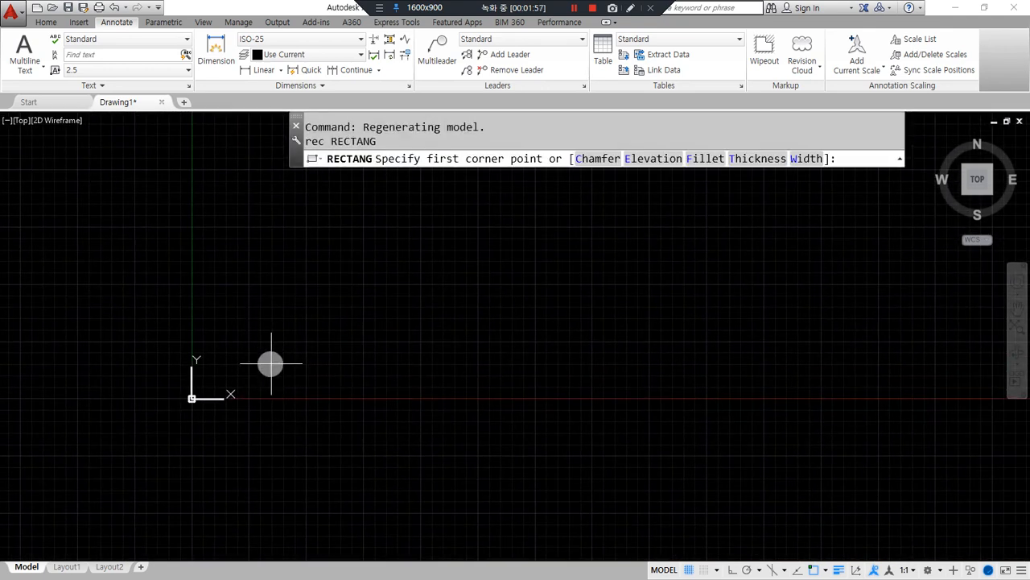
{"action": "left_click", "coordinate": [272, 363]}
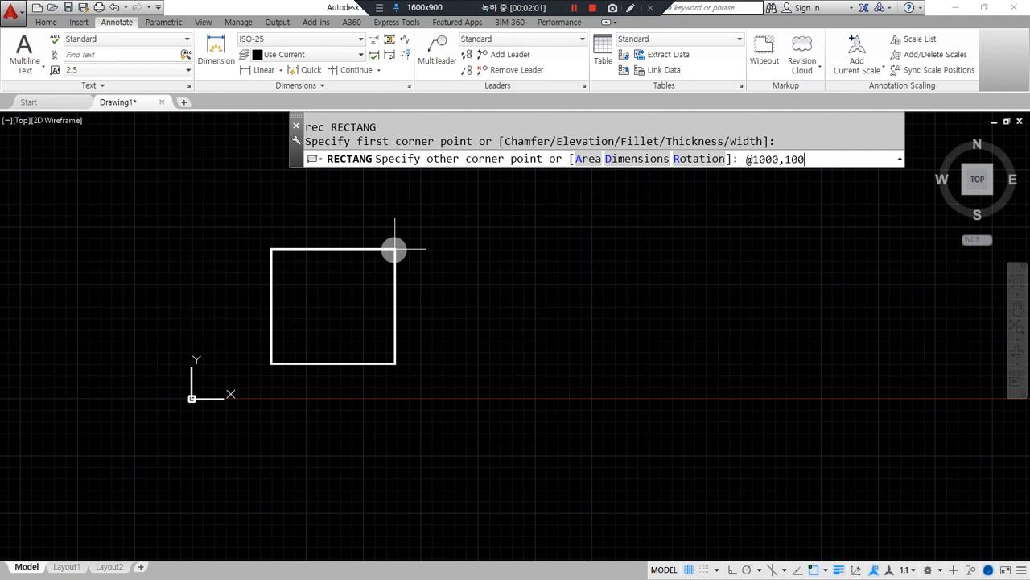
{"action": "type", "text": "@1000,1000"}
{"action": "key", "text": "Return"}
{"action": "scroll", "coordinate": [344, 326], "scroll_direction": "up", "scroll_amount": 6}
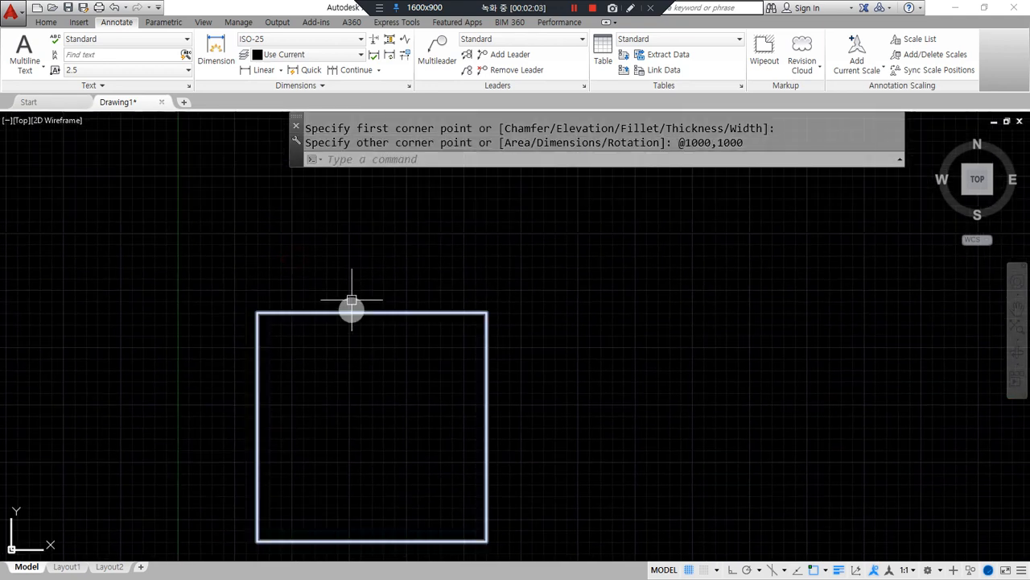
Step: Add a horizontal linear dimension just above the top edge of the 1000 by 1000 square
{"action": "left_click", "coordinate": [259, 70]}
{"action": "left_click", "coordinate": [119, 317]}
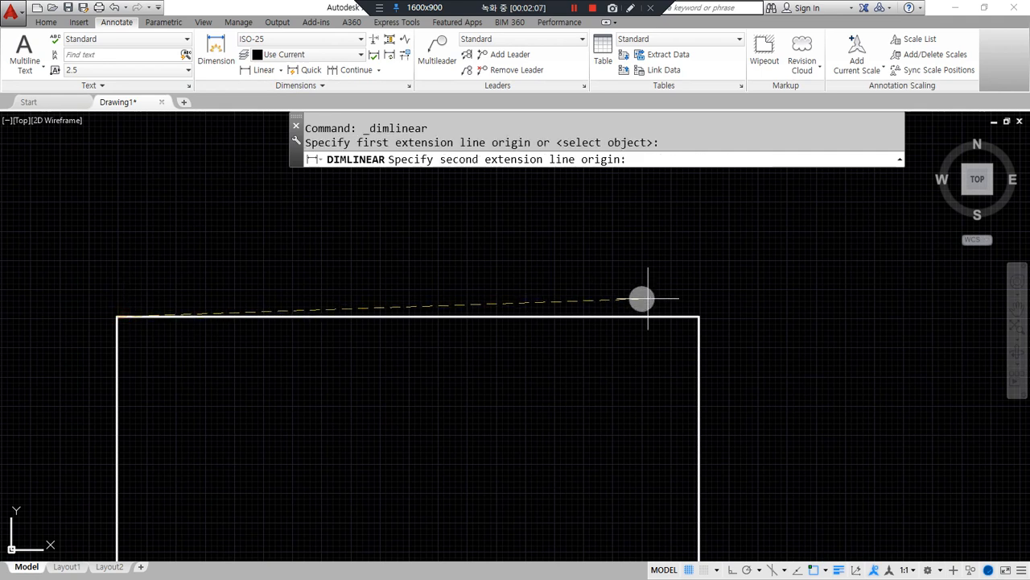
{"action": "left_click", "coordinate": [698, 317]}
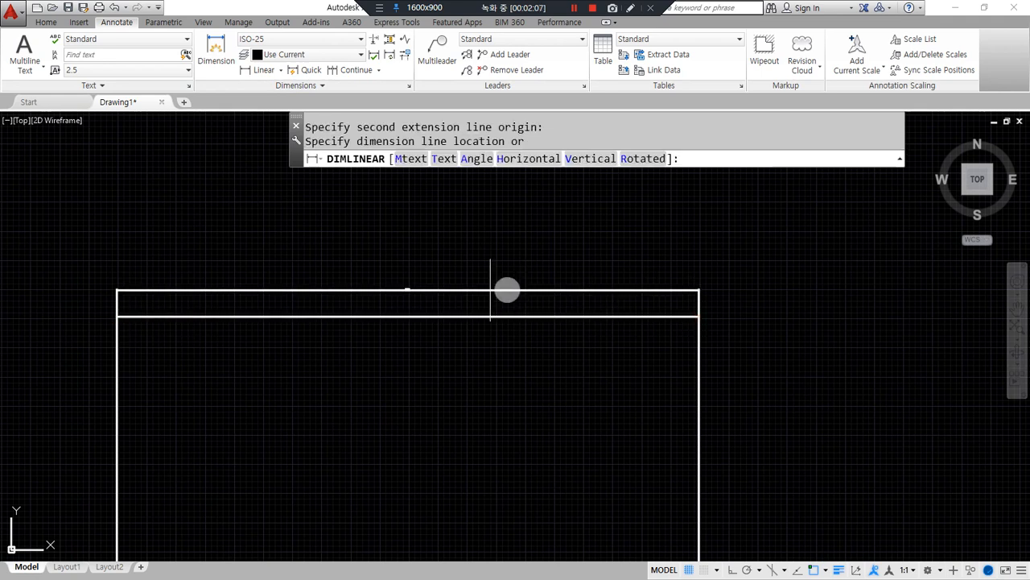
{"action": "left_click", "coordinate": [433, 278]}
{"action": "scroll", "coordinate": [402, 270], "scroll_direction": "up", "scroll_amount": 5}
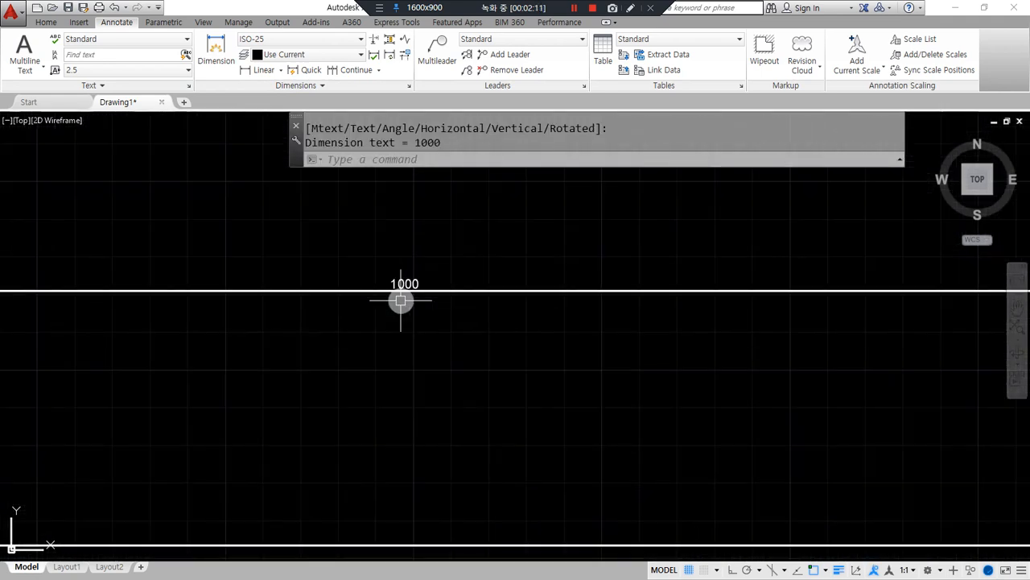
{"action": "scroll", "coordinate": [398, 301], "scroll_direction": "up", "scroll_amount": 3}
{"action": "scroll", "coordinate": [416, 289], "scroll_direction": "down", "scroll_amount": 1}
{"action": "middle_click_drag", "start_coordinate": [416, 292], "coordinate": [422, 389]}
{"action": "mouse_move", "coordinate": [403, 360]}
{"action": "left_mouse_down"}
{"action": "mouse_move", "coordinate": [384, 194]}
{"action": "mouse_move", "coordinate": [426, 388]}
{"action": "mouse_move", "coordinate": [405, 381]}
{"action": "left_mouse_up"}
{"action": "key", "text": "Escape"}
{"action": "scroll", "coordinate": [366, 327], "scroll_direction": "down", "scroll_amount": 5}
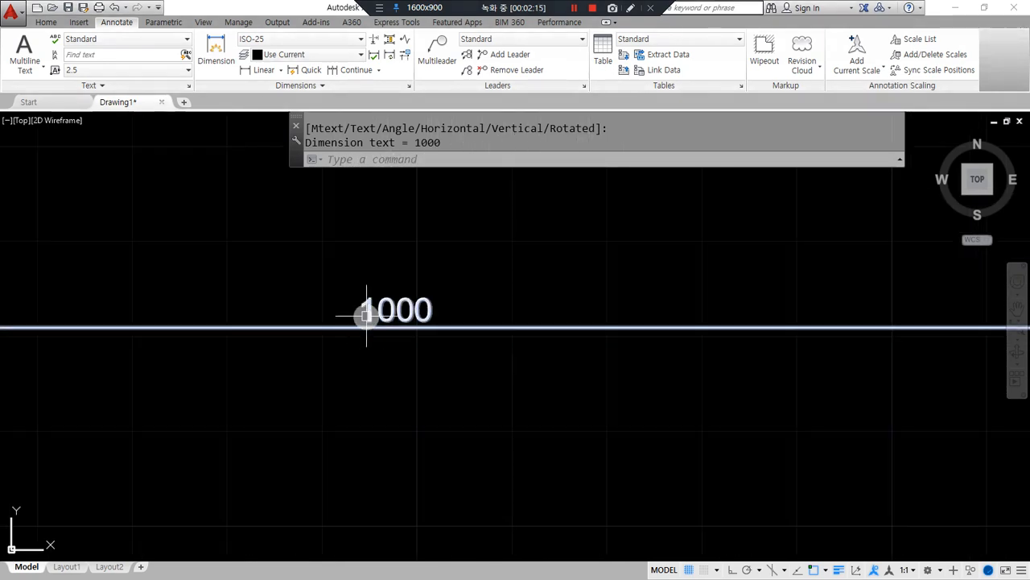
Step: Add a free horizontal linear dimension spanning 10.5 above the square's dimension text, with polar tracking and object snap tracking on
{"action": "middle_click_drag", "start_coordinate": [366, 327], "coordinate": [344, 424]}
{"action": "scroll", "coordinate": [338, 351], "scroll_direction": "up", "scroll_amount": 2}
{"action": "left_click", "coordinate": [266, 70]}
{"action": "left_click", "coordinate": [202, 321]}
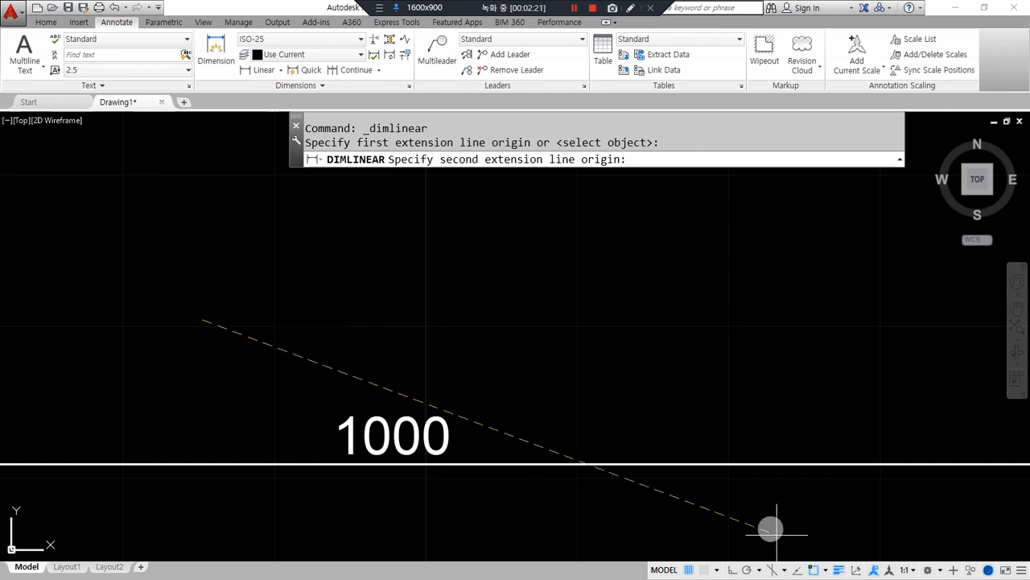
{"action": "left_click", "coordinate": [747, 570]}
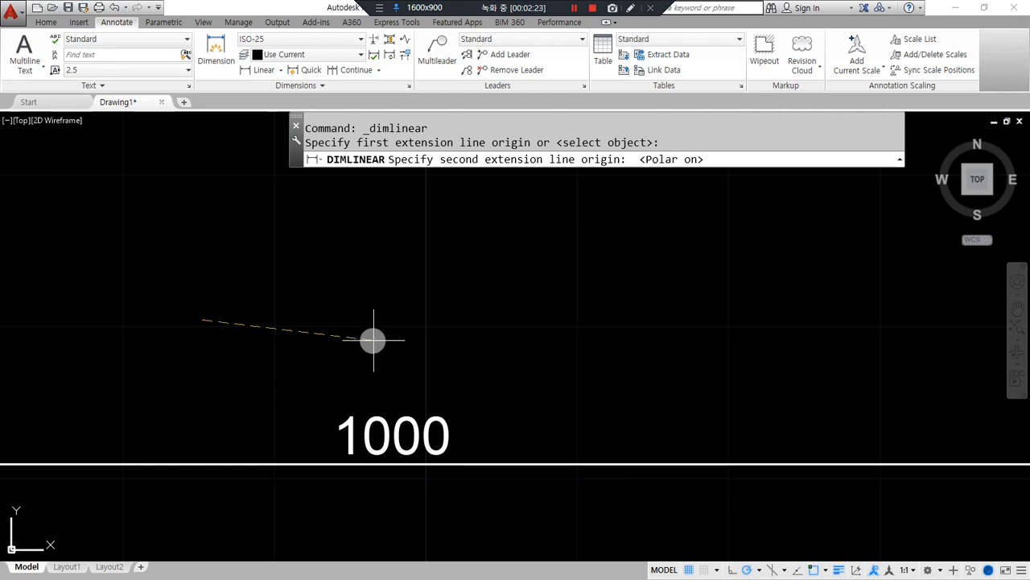
{"action": "left_click", "coordinate": [797, 569]}
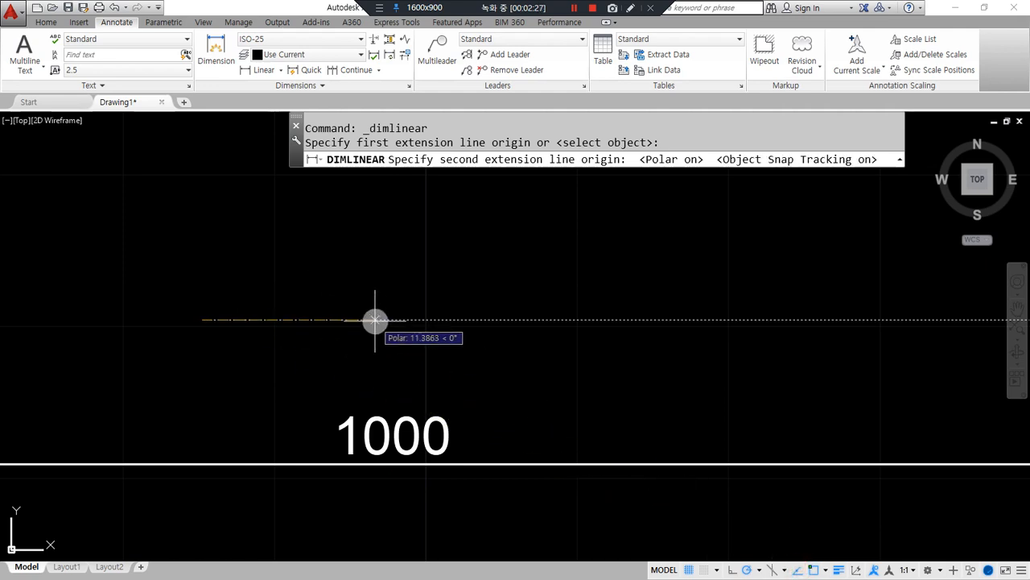
{"action": "type", "text": "10.5"}
{"action": "key", "text": "Return"}
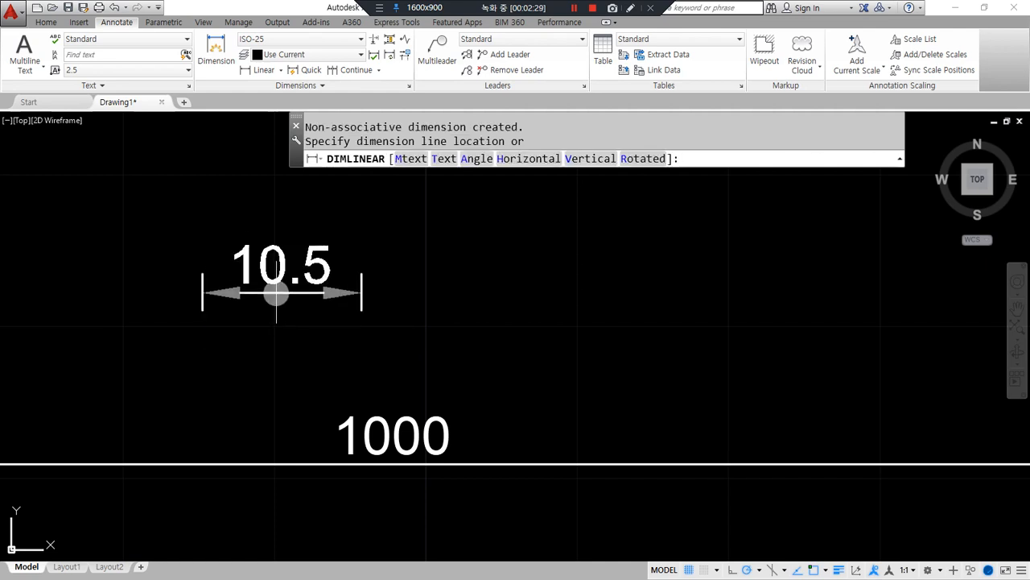
{"action": "left_click", "coordinate": [276, 272]}
Step: Move the 10.5 dimension down and left, closer to the square's top dimension line
{"action": "mouse_move", "coordinate": [563, 443]}
{"action": "middle_mouse_down"}
{"action": "mouse_move", "coordinate": [561, 459]}
{"action": "mouse_move", "coordinate": [632, 434]}
{"action": "middle_mouse_up"}
{"action": "mouse_move", "coordinate": [426, 476]}
{"action": "left_mouse_down"}
{"action": "mouse_move", "coordinate": [258, 409]}
{"action": "mouse_move", "coordinate": [665, 444]}
{"action": "left_mouse_up"}
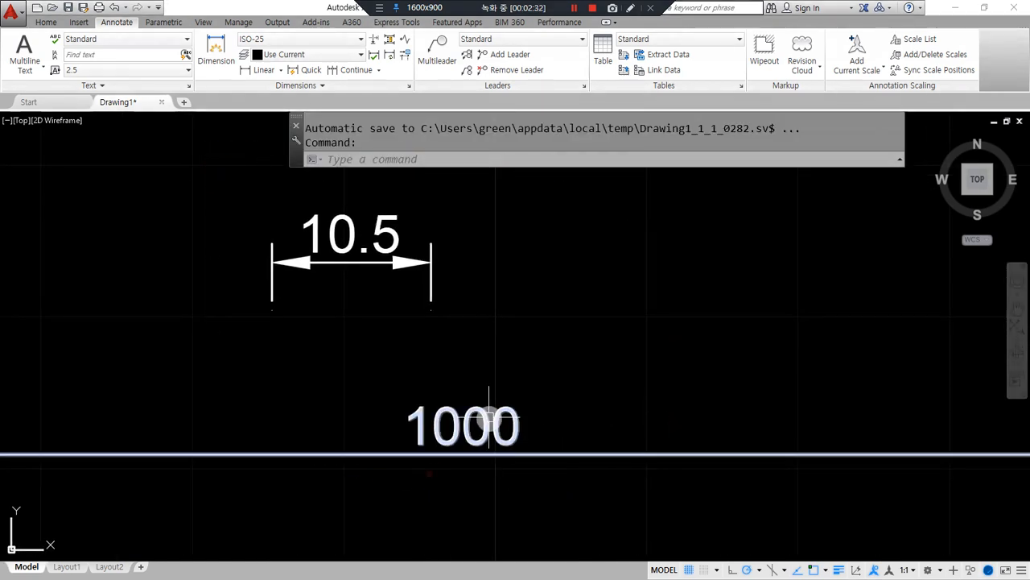
{"action": "type", "text": "m"}
{"action": "key", "text": "Return"}
{"action": "left_click", "coordinate": [483, 332]}
{"action": "left_click", "coordinate": [400, 258]}
{"action": "key", "text": "Return"}
{"action": "left_click", "coordinate": [362, 308]}
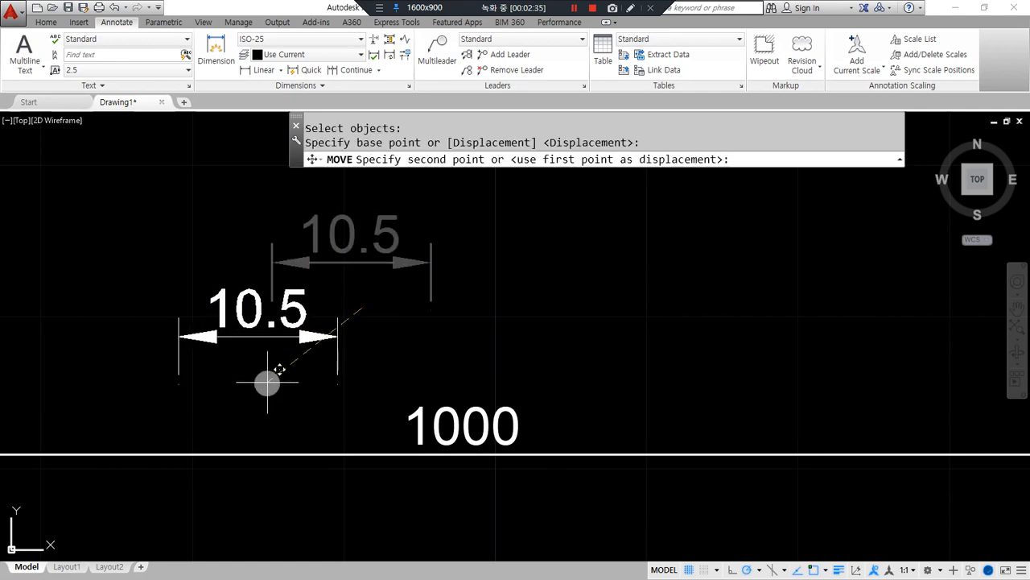
{"action": "left_click", "coordinate": [272, 373]}
Step: Open the ISO-25 dimension style for modification
{"action": "middle_click_drag", "start_coordinate": [245, 408], "coordinate": [607, 421]}
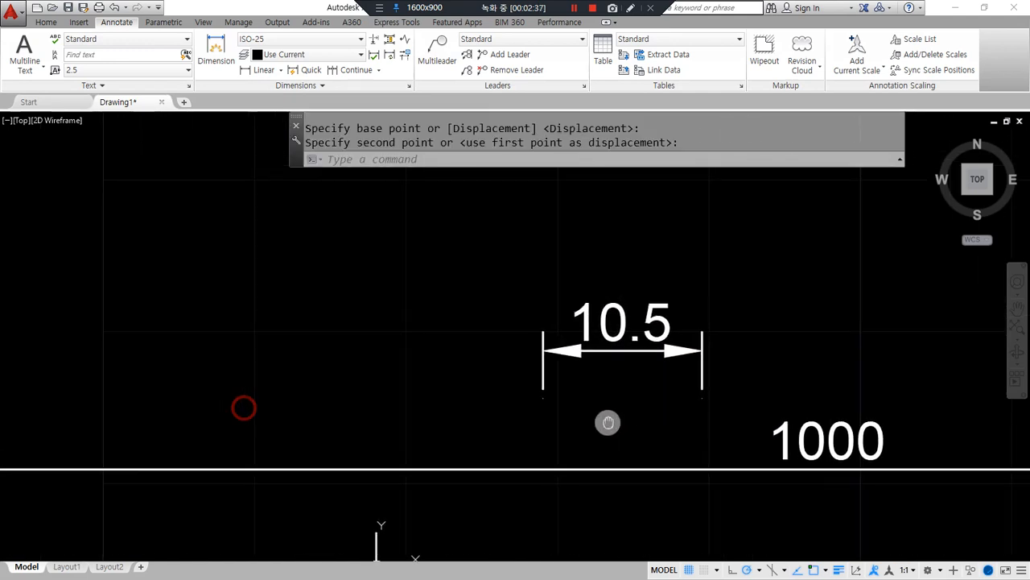
{"action": "type", "text": "d"}
{"action": "key", "text": "Return"}
{"action": "left_click_drag", "start_coordinate": [563, 177], "coordinate": [336, 184]}
{"action": "left_click", "coordinate": [411, 275]}
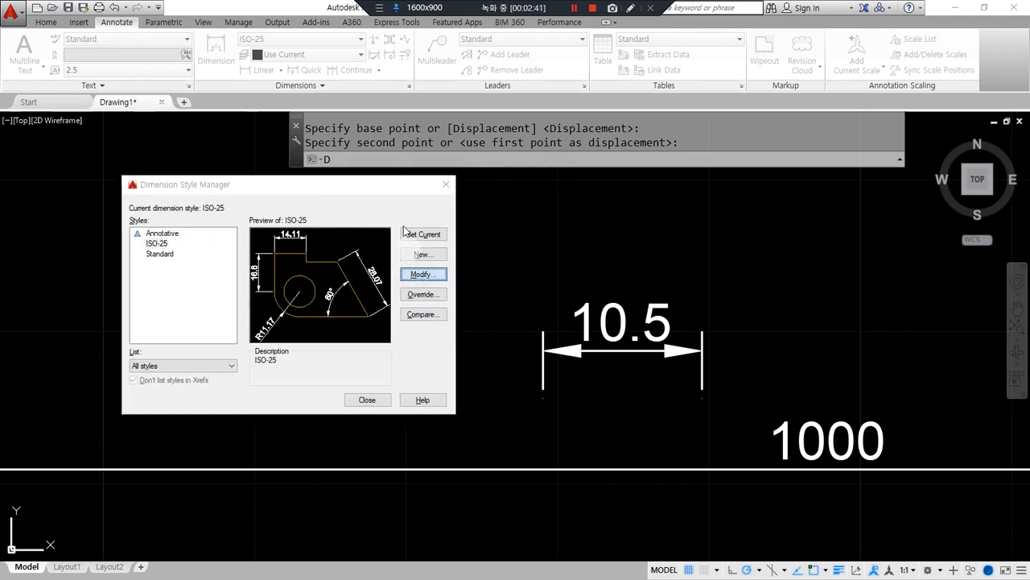
{"action": "left_click_drag", "start_coordinate": [362, 140], "coordinate": [364, 152]}
{"action": "left_click", "coordinate": [267, 199]}
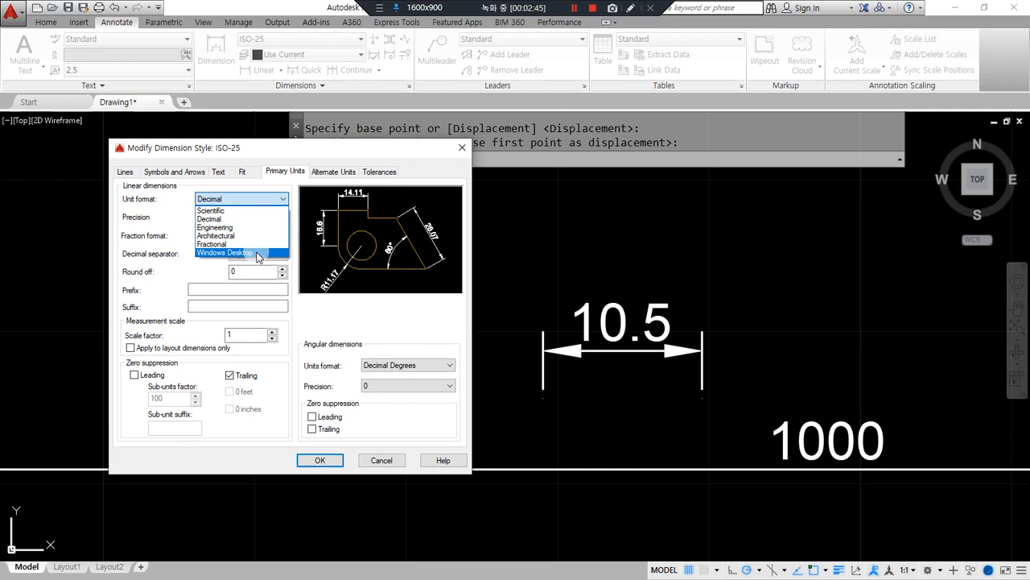
{"action": "left_click", "coordinate": [259, 252]}
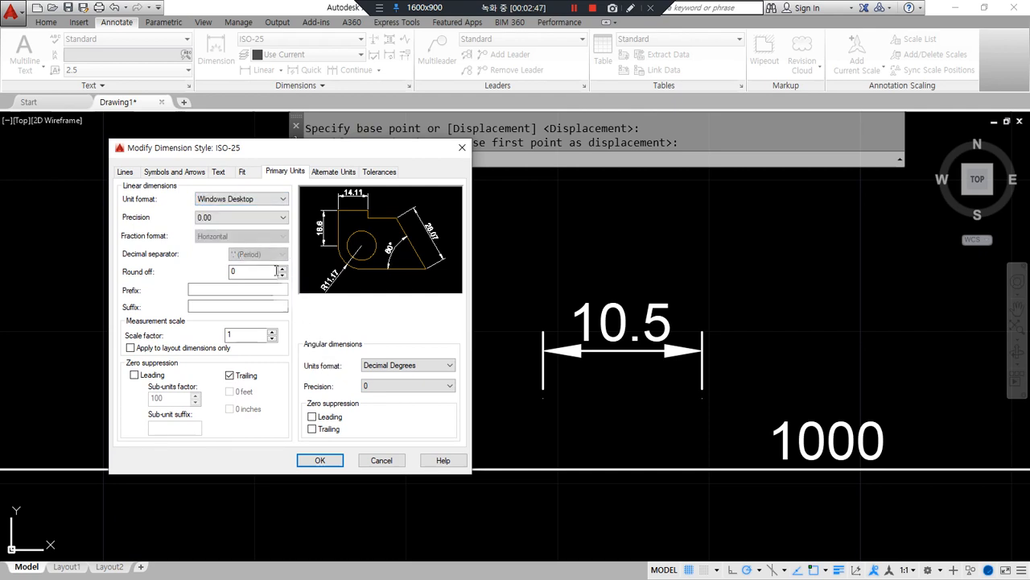
{"action": "left_click", "coordinate": [281, 199]}
{"action": "left_click", "coordinate": [250, 215]}
Step: Set the ISO-25 style's decimal separator for linear dimensions to a comma and apply the change
{"action": "left_click", "coordinate": [271, 256]}
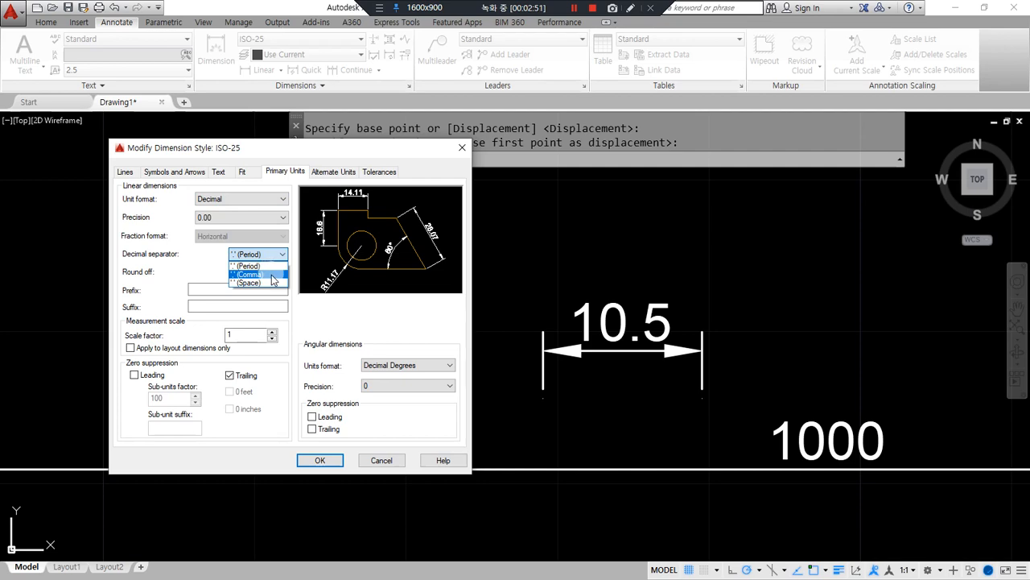
{"action": "left_click", "coordinate": [271, 278]}
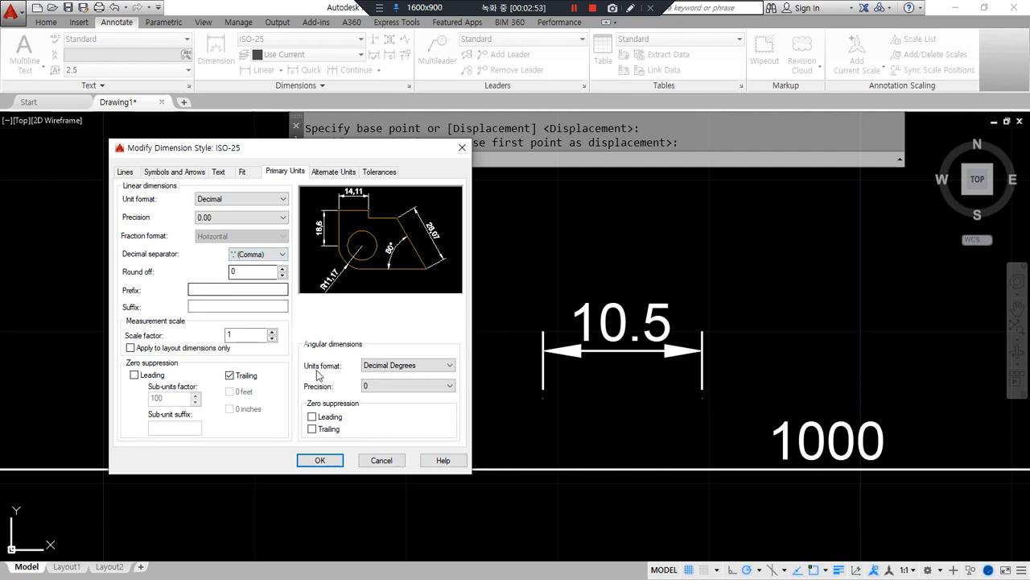
{"action": "left_click", "coordinate": [330, 460]}
{"action": "left_click", "coordinate": [367, 400]}
{"action": "mouse_move", "coordinate": [612, 368]}
{"action": "left_mouse_down"}
{"action": "mouse_move", "coordinate": [668, 348]}
{"action": "mouse_move", "coordinate": [644, 382]}
{"action": "left_mouse_up"}
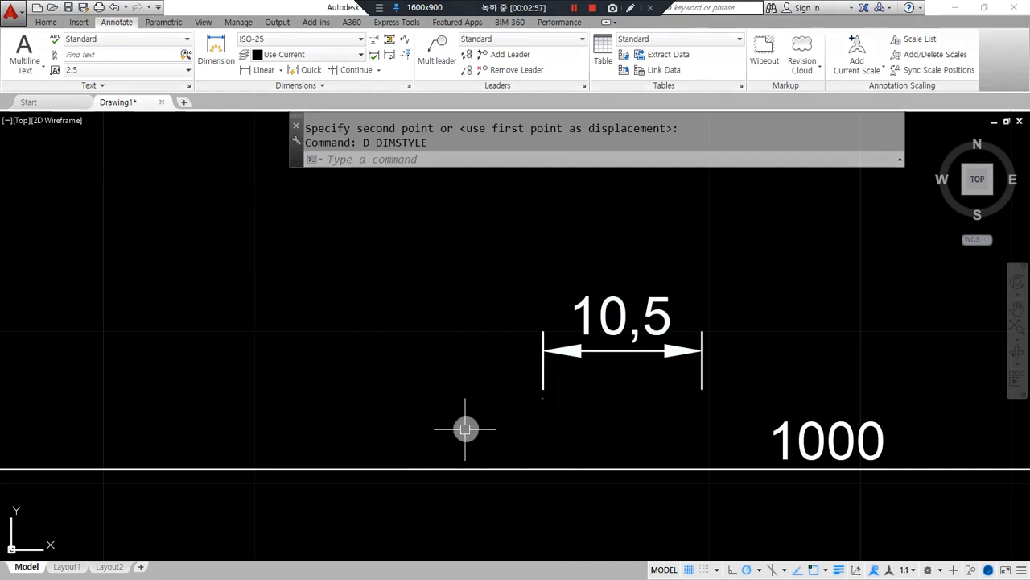
Step: Change the ISO-25 dimension style's linear unit format to Windows Desktop and apply it
{"action": "type", "text": "d"}
{"action": "key", "text": "Return"}
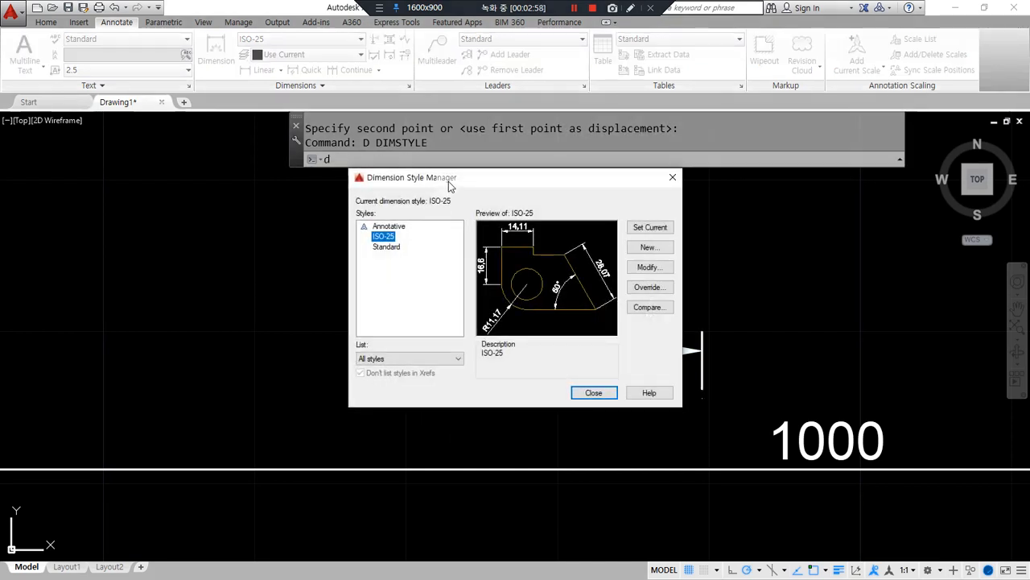
{"action": "left_click_drag", "start_coordinate": [451, 175], "coordinate": [244, 174]}
{"action": "left_click", "coordinate": [441, 263]}
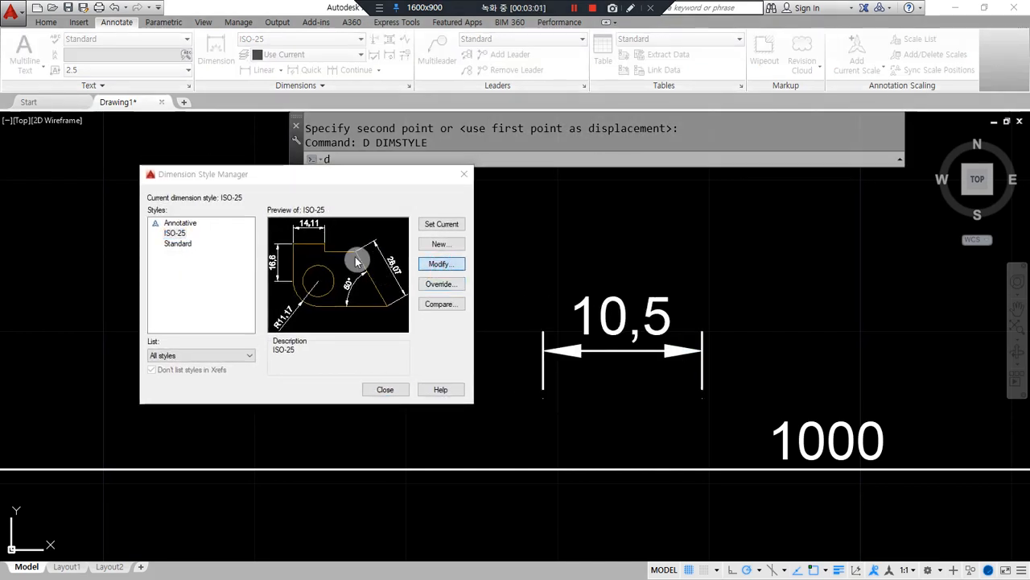
{"action": "left_click", "coordinate": [281, 178]}
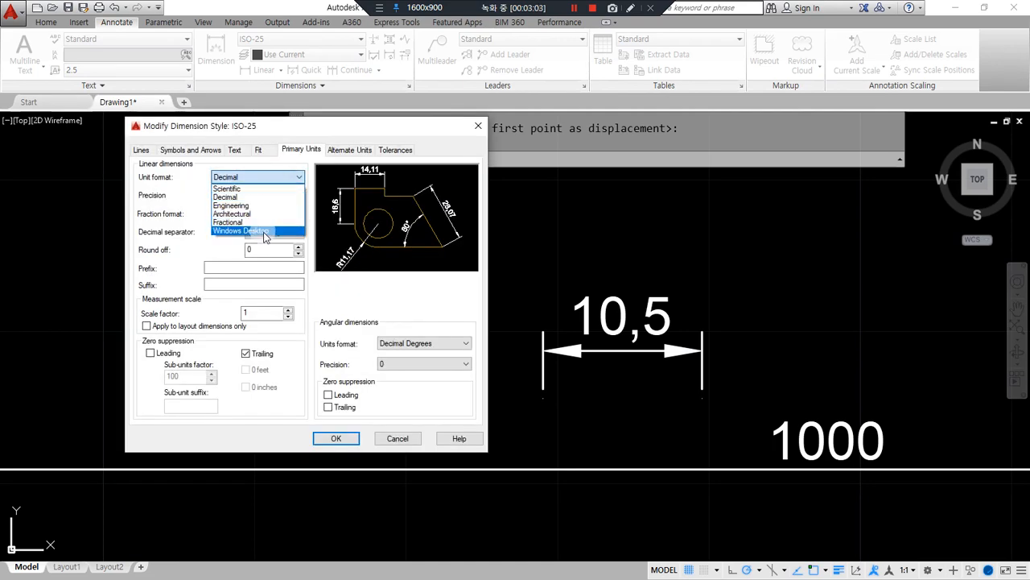
{"action": "left_click", "coordinate": [258, 229]}
{"action": "left_click", "coordinate": [338, 442]}
{"action": "left_click", "coordinate": [375, 386]}
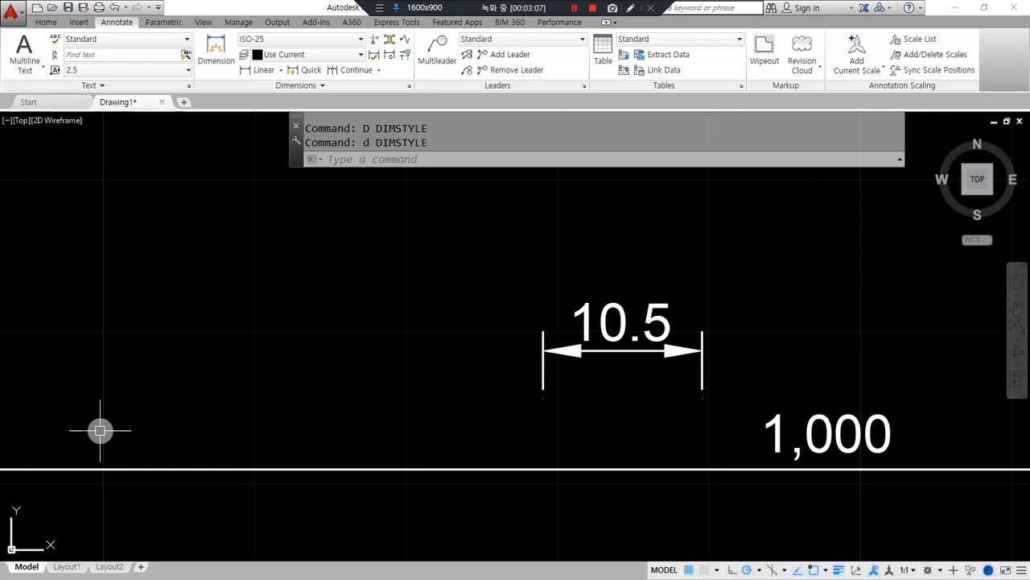
{"action": "key", "text": "ctrl+alt+d"}
{"action": "mouse_move", "coordinate": [649, 360]}
{"action": "left_mouse_down"}
{"action": "mouse_move", "coordinate": [658, 320]}
{"action": "mouse_move", "coordinate": [646, 347]}
{"action": "left_mouse_up"}
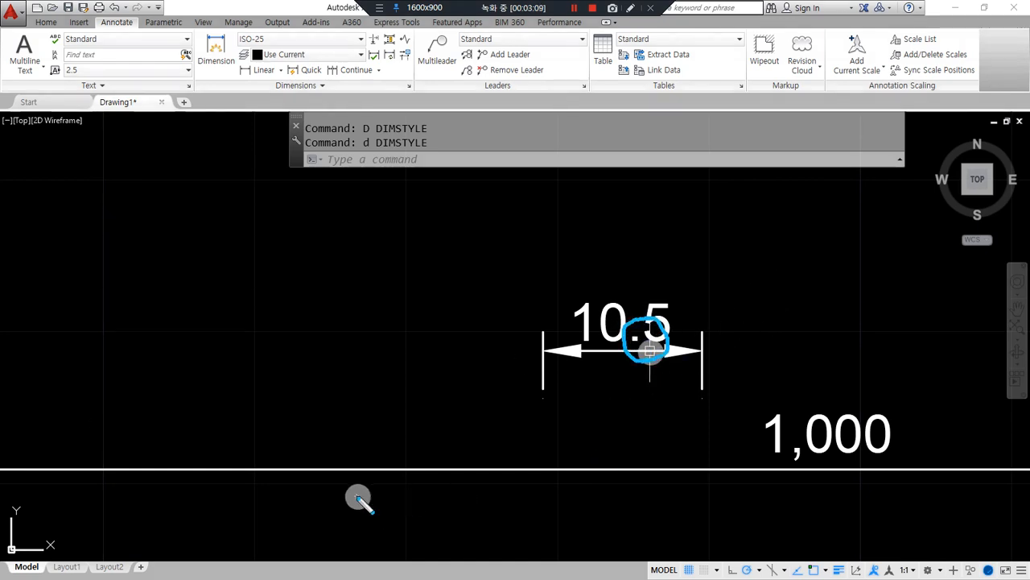
{"action": "mouse_move", "coordinate": [808, 480]}
{"action": "left_mouse_down"}
{"action": "mouse_move", "coordinate": [793, 436]}
{"action": "mouse_move", "coordinate": [804, 487]}
{"action": "left_mouse_up"}
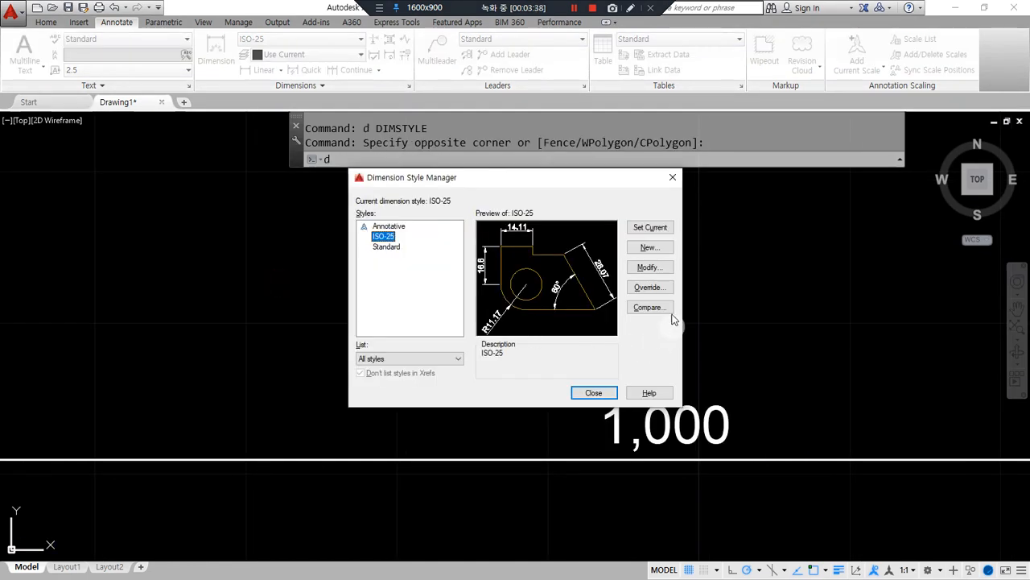
Step: Open the ISO-25 dimension style for modification and examine the round-off setting for linear dimensions
{"action": "left_click", "coordinate": [652, 270]}
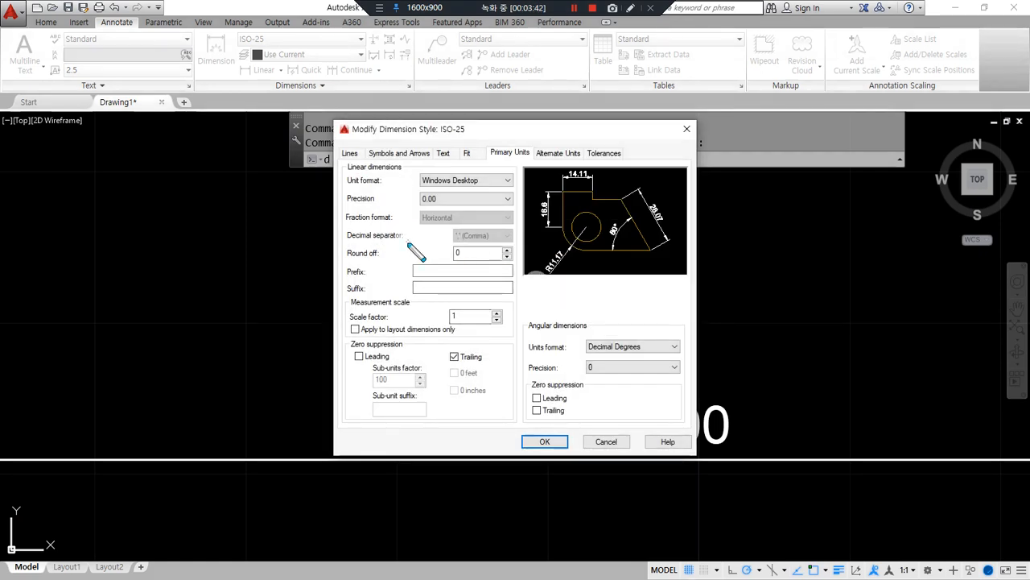
{"action": "left_click_drag", "start_coordinate": [403, 261], "coordinate": [541, 264]}
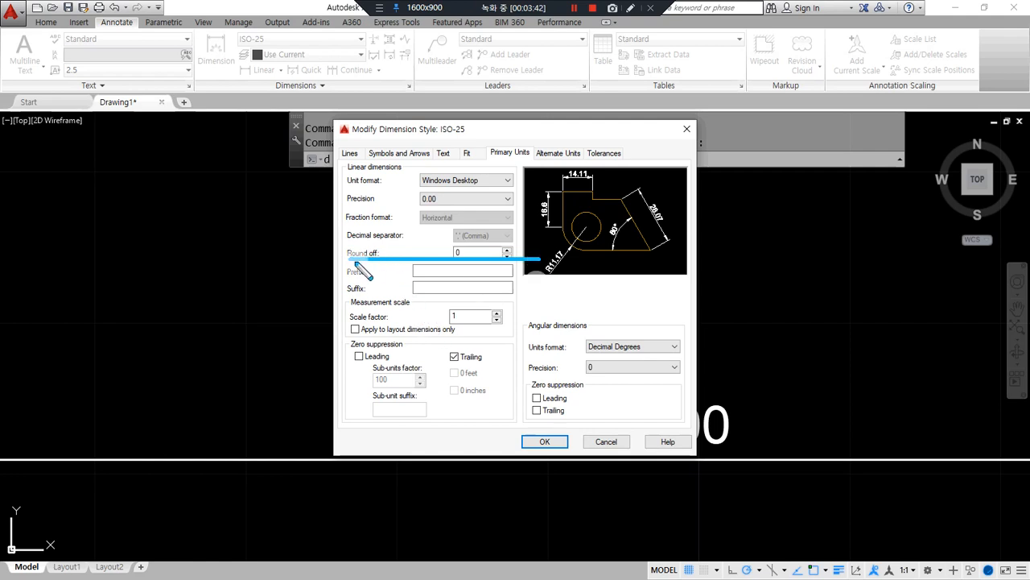
{"action": "left_click_drag", "start_coordinate": [349, 264], "coordinate": [522, 264]}
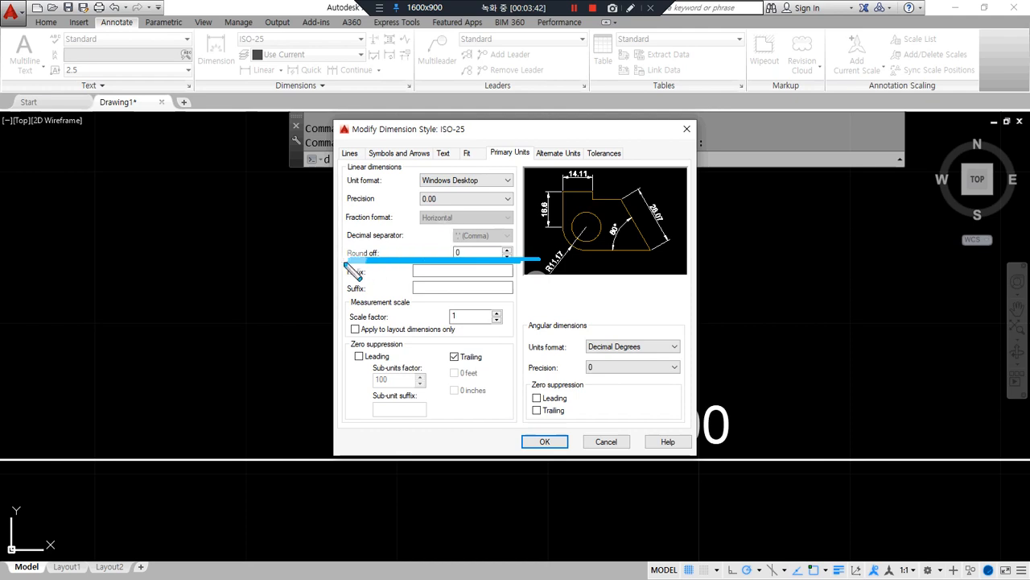
{"action": "mouse_move", "coordinate": [350, 263]}
{"action": "left_mouse_down"}
{"action": "mouse_move", "coordinate": [471, 241]}
{"action": "mouse_move", "coordinate": [527, 256]}
{"action": "mouse_move", "coordinate": [517, 259]}
{"action": "left_mouse_up"}
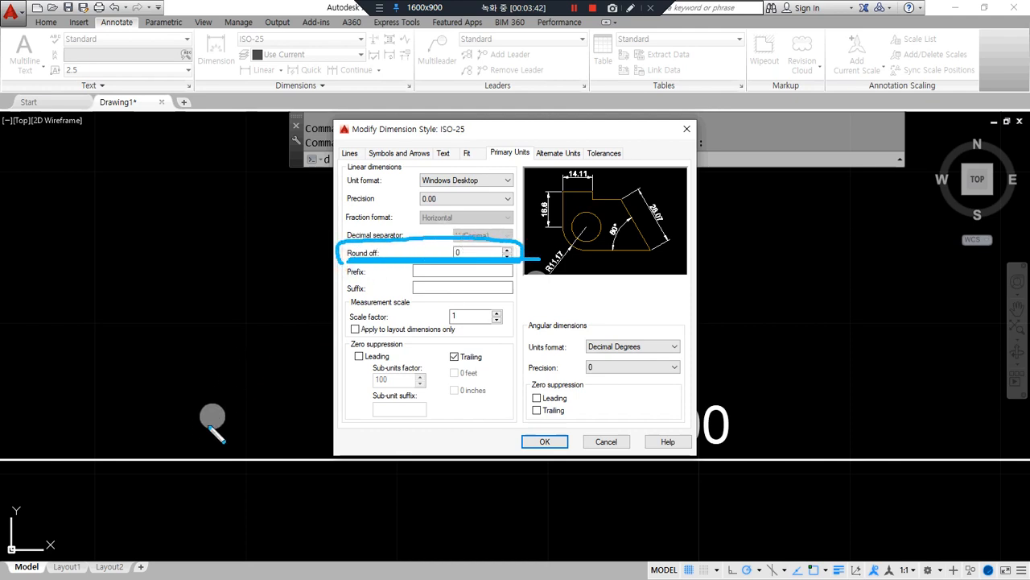
{"action": "key", "text": "Delete"}
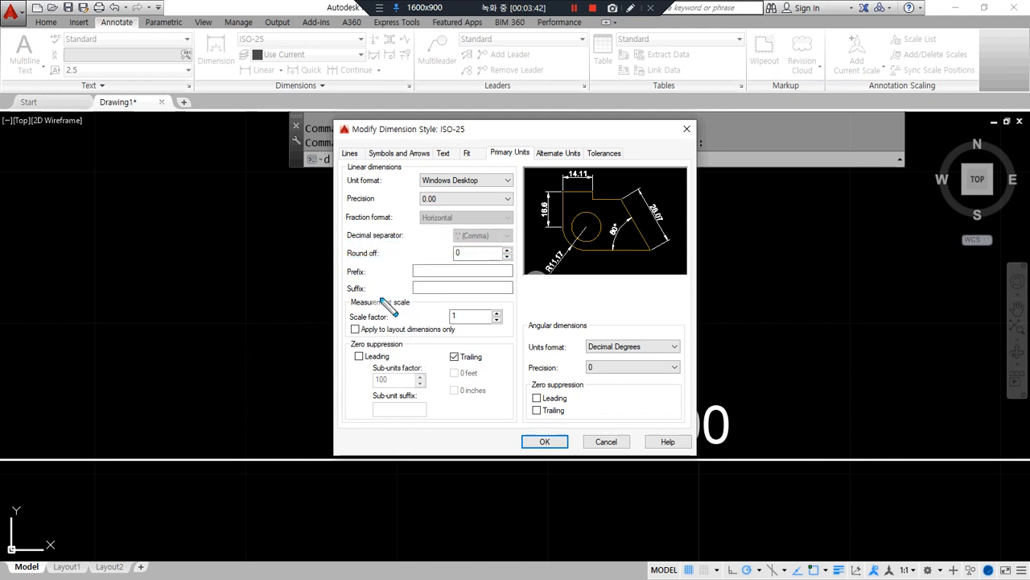
Step: Examine the prefix and suffix settings for linear dimensions in the ISO-25 style
{"action": "left_click_drag", "start_coordinate": [404, 258], "coordinate": [531, 269]}
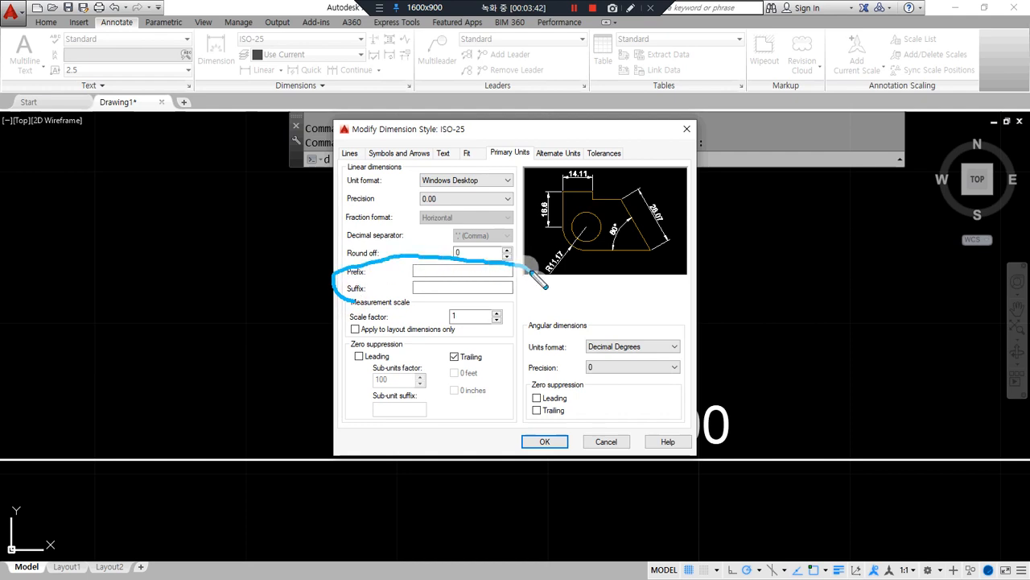
{"action": "left_click_drag", "start_coordinate": [463, 308], "coordinate": [372, 291]}
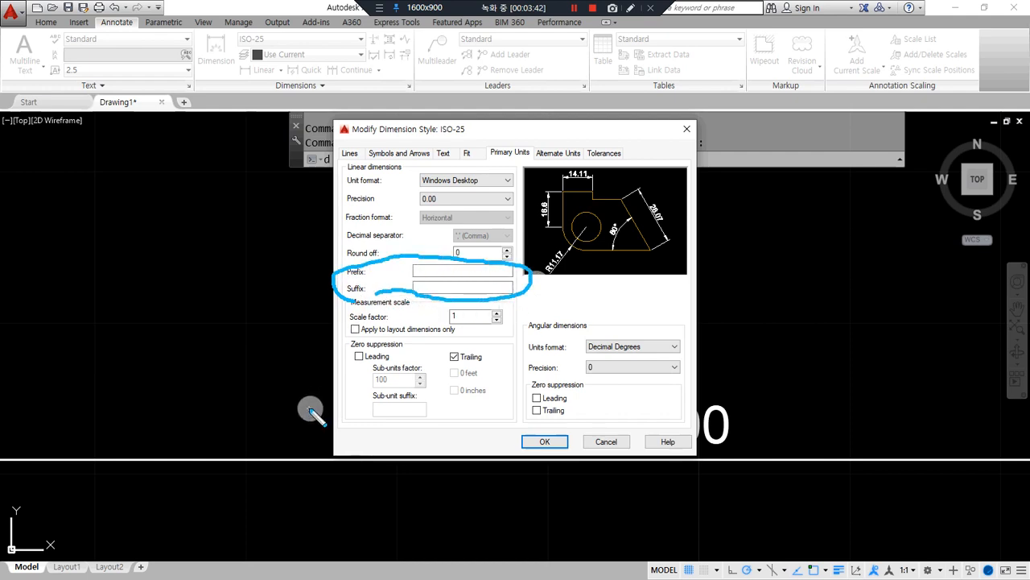
{"action": "key", "text": "Delete"}
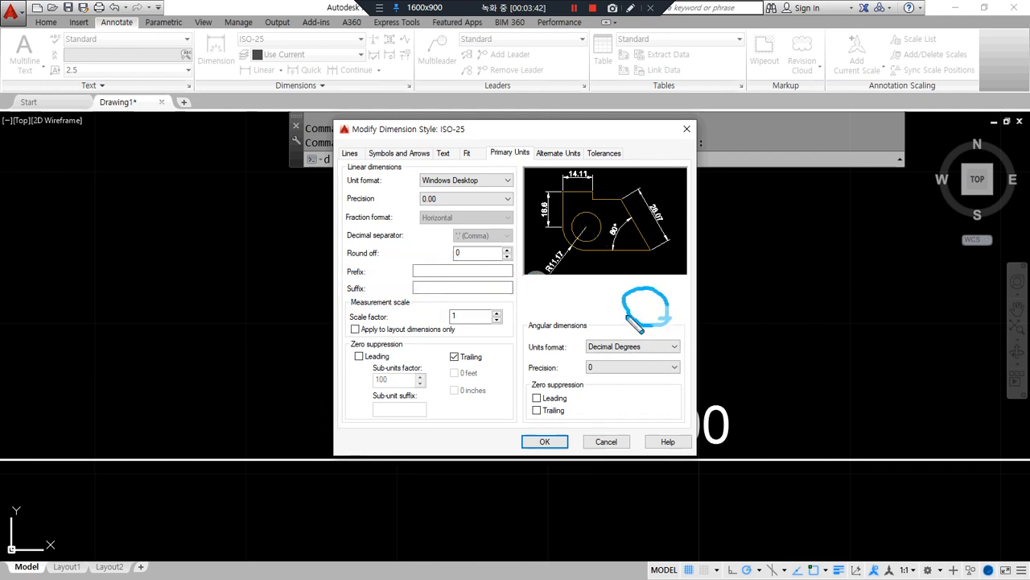
{"action": "left_click_drag", "start_coordinate": [551, 282], "coordinate": [582, 264]}
{"action": "left_click_drag", "start_coordinate": [581, 326], "coordinate": [586, 341]}
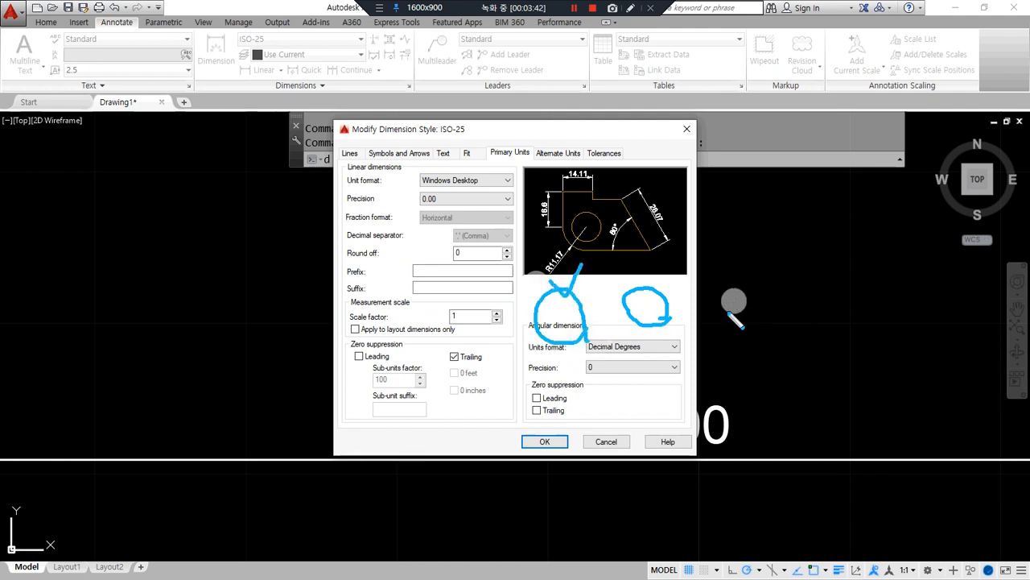
{"action": "left_click_drag", "start_coordinate": [715, 292], "coordinate": [741, 269]}
{"action": "mouse_move", "coordinate": [737, 326]}
{"action": "left_mouse_down"}
{"action": "mouse_move", "coordinate": [773, 276]}
{"action": "mouse_move", "coordinate": [753, 342]}
{"action": "left_mouse_up"}
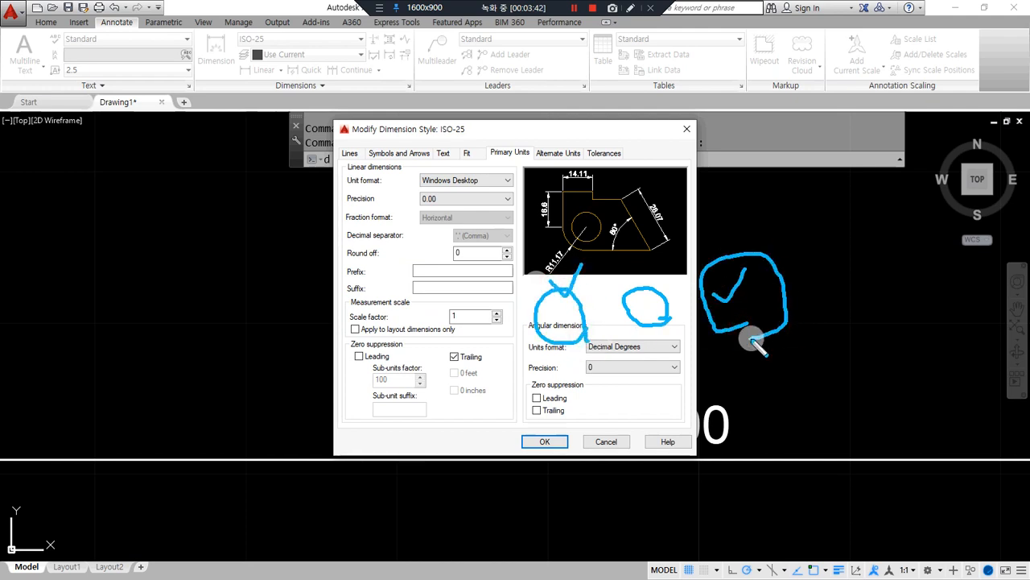
{"action": "left_click_drag", "start_coordinate": [548, 351], "coordinate": [579, 349]}
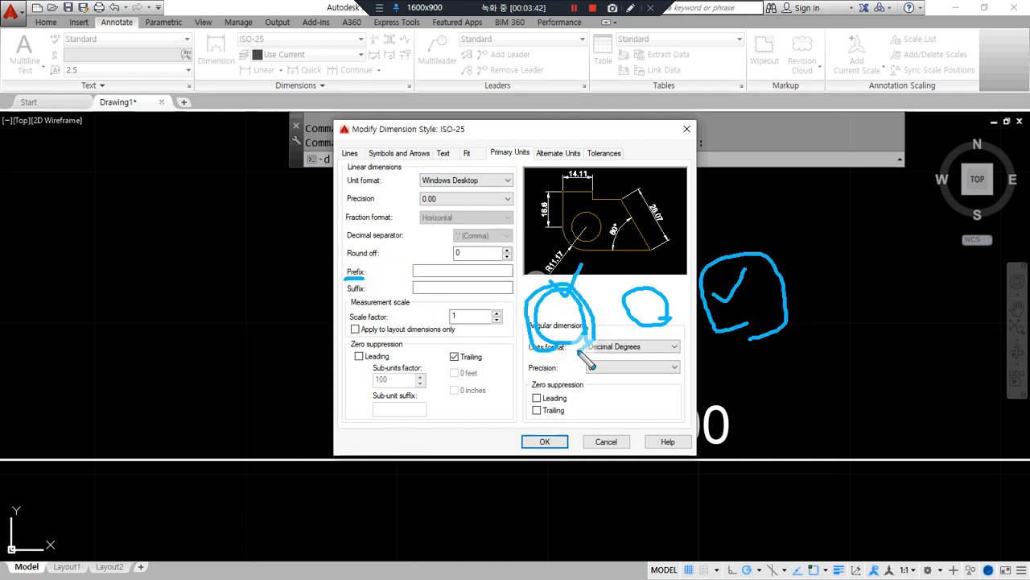
{"action": "left_click_drag", "start_coordinate": [356, 297], "coordinate": [381, 297]}
{"action": "mouse_move", "coordinate": [781, 339]}
{"action": "left_mouse_down"}
{"action": "mouse_move", "coordinate": [739, 346]}
{"action": "mouse_move", "coordinate": [785, 322]}
{"action": "mouse_move", "coordinate": [769, 326]}
{"action": "left_mouse_up"}
{"action": "left_click_drag", "start_coordinate": [564, 129], "coordinate": [574, 169]}
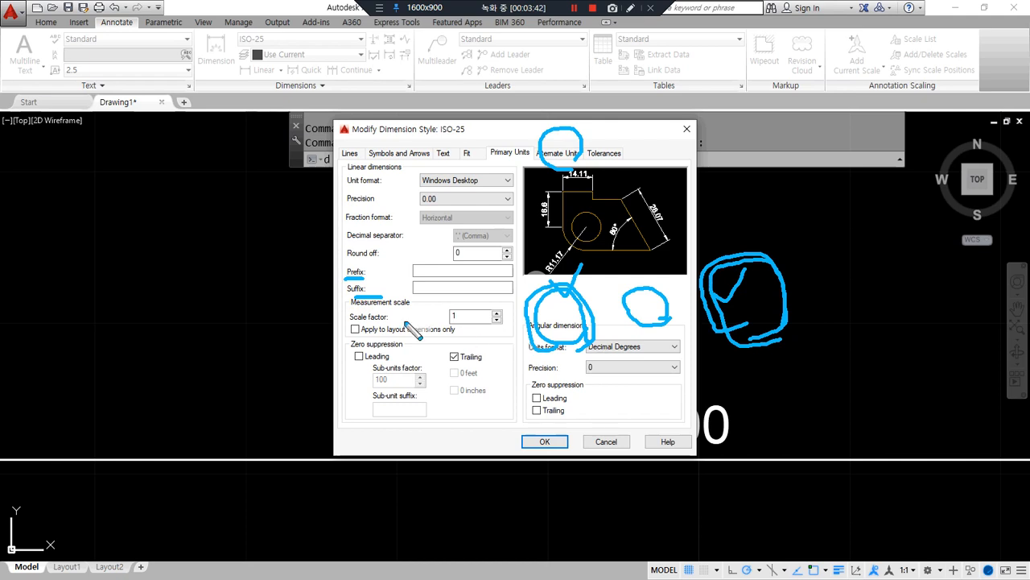
Step: Examine the zero suppression settings for linear dimensions and the decimal digits of the two existing linear dimensions
{"action": "key", "text": "Delete"}
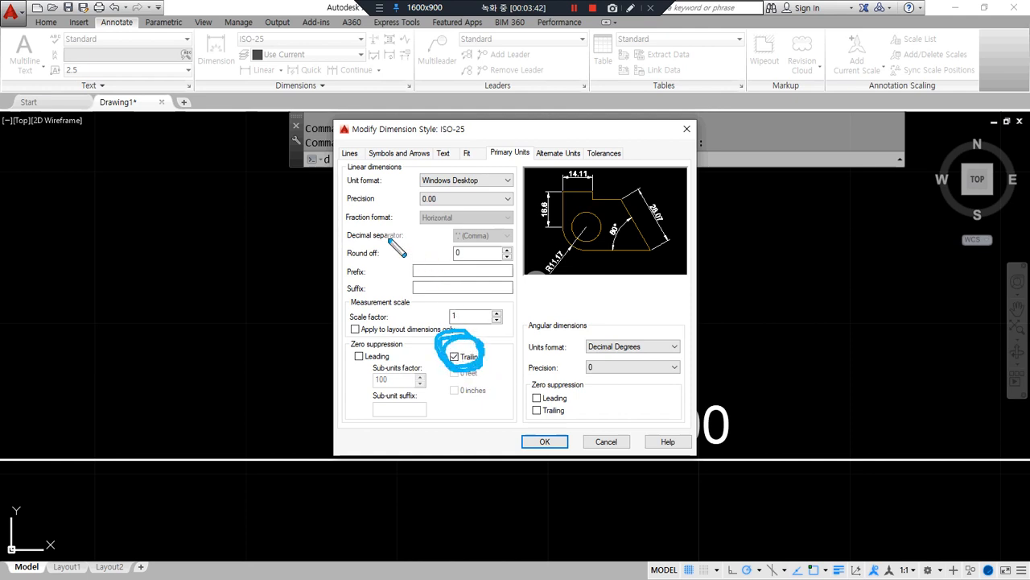
{"action": "left_click_drag", "start_coordinate": [350, 209], "coordinate": [520, 208]}
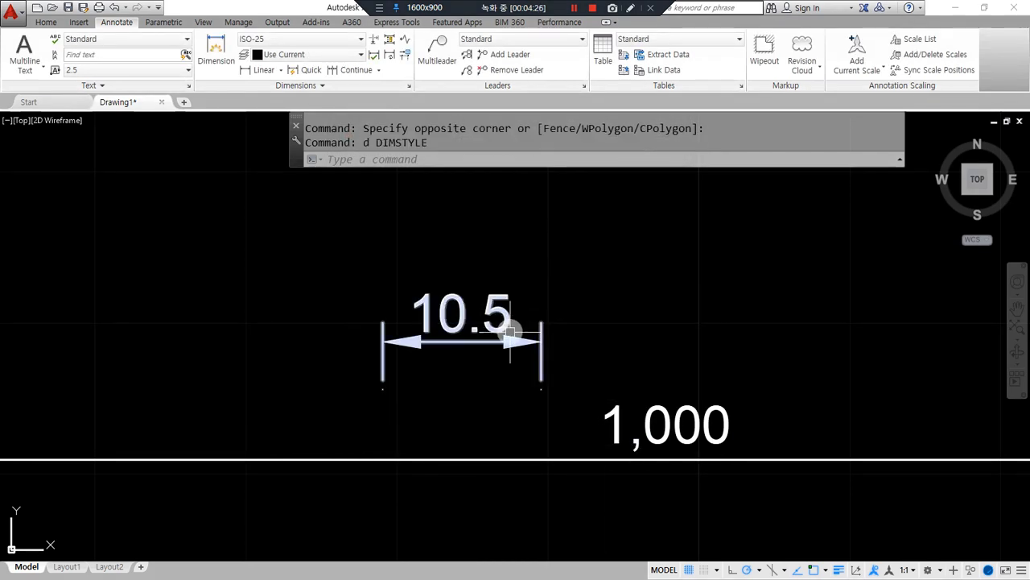
{"action": "mouse_move", "coordinate": [545, 345]}
{"action": "left_mouse_down"}
{"action": "mouse_move", "coordinate": [506, 277]}
{"action": "mouse_move", "coordinate": [538, 342]}
{"action": "left_mouse_up"}
{"action": "mouse_move", "coordinate": [776, 480]}
{"action": "left_mouse_down"}
{"action": "mouse_move", "coordinate": [739, 387]}
{"action": "mouse_move", "coordinate": [779, 488]}
{"action": "left_mouse_up"}
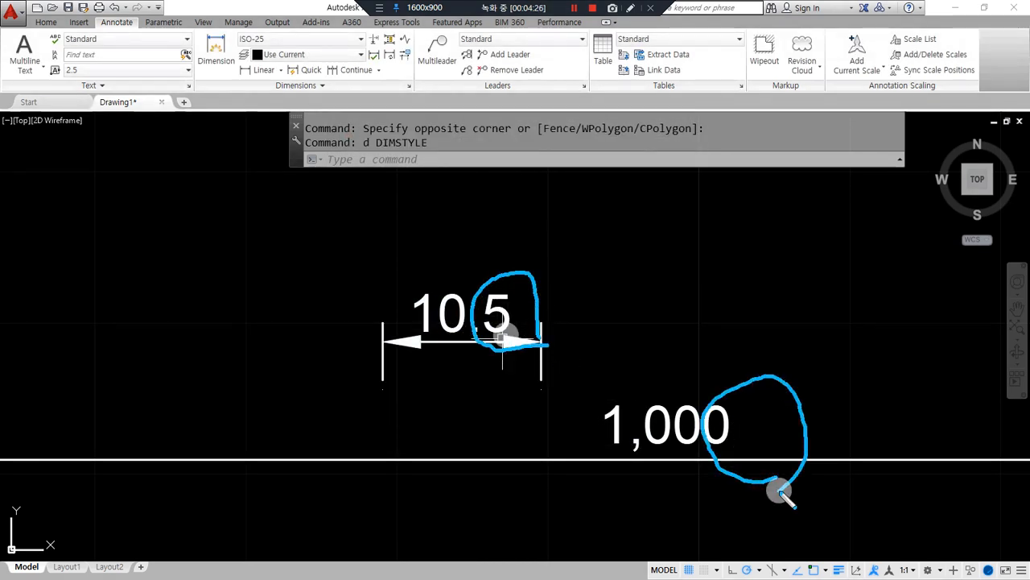
Step: Turn off trailing zero suppression for linear dimensions in the ISO-25 style and apply the change to the drawing
{"action": "middle_click_drag", "start_coordinate": [517, 407], "coordinate": [607, 402]}
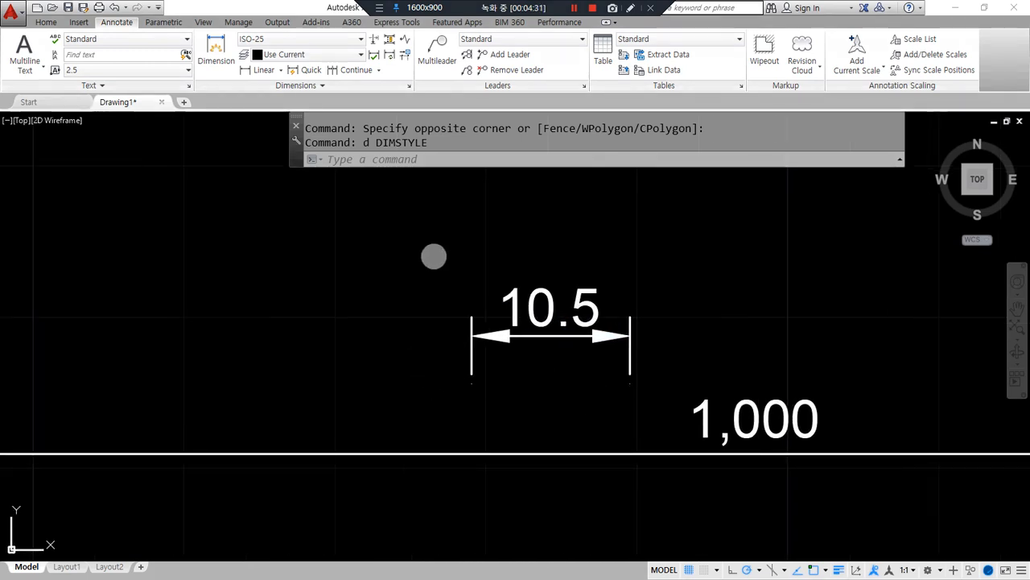
{"action": "type", "text": "d"}
{"action": "key", "text": "Return"}
{"action": "left_click_drag", "start_coordinate": [458, 180], "coordinate": [176, 176]}
{"action": "left_click", "coordinate": [364, 265]}
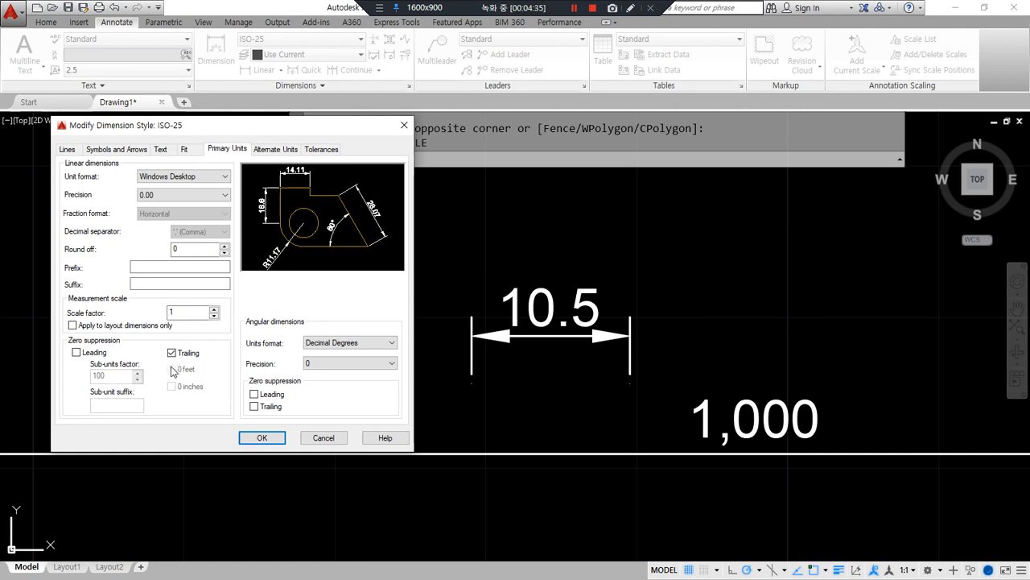
{"action": "left_click", "coordinate": [253, 437]}
{"action": "left_click", "coordinate": [299, 387]}
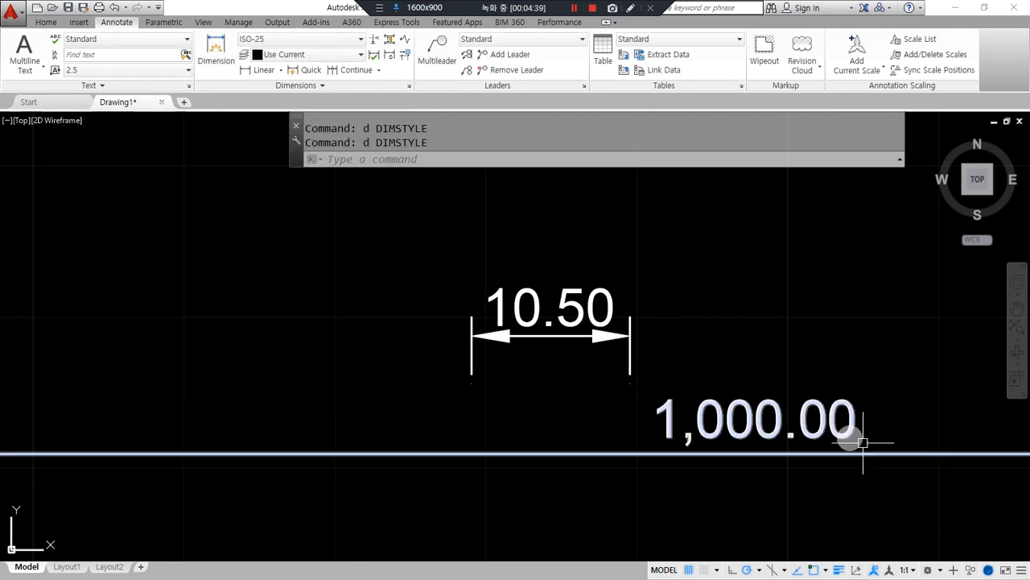
{"action": "key", "text": "ctrl+alt+d"}
{"action": "mouse_move", "coordinate": [872, 463]}
{"action": "left_mouse_down"}
{"action": "mouse_move", "coordinate": [803, 428]}
{"action": "mouse_move", "coordinate": [892, 478]}
{"action": "left_mouse_up"}
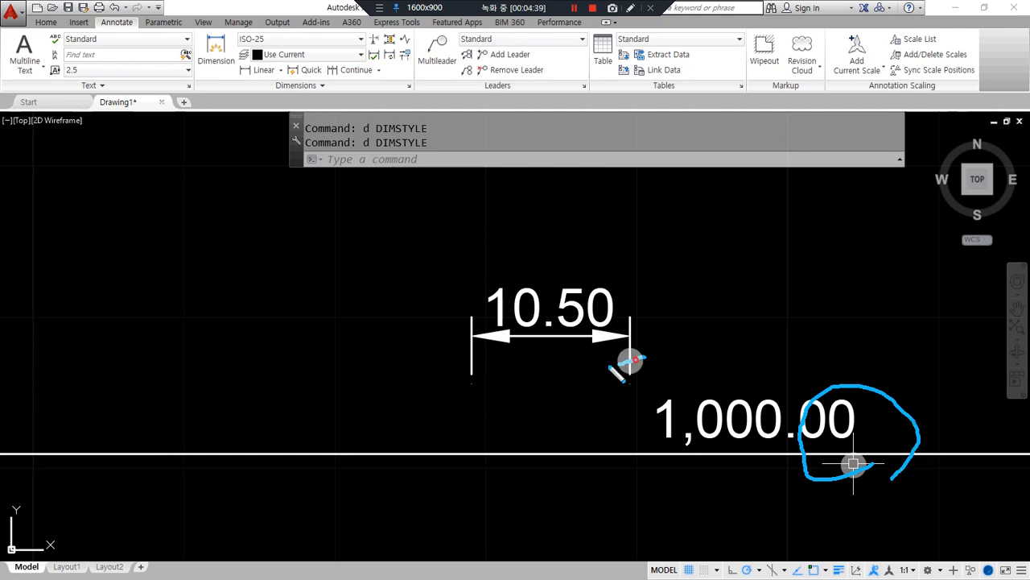
{"action": "left_click_drag", "start_coordinate": [637, 360], "coordinate": [639, 343]}
{"action": "key", "text": "ctrl+alt+d"}
Step: Turn trailing zero suppression back on for the ISO-25 style's linear dimensions and apply the change
{"action": "type", "text": "d"}
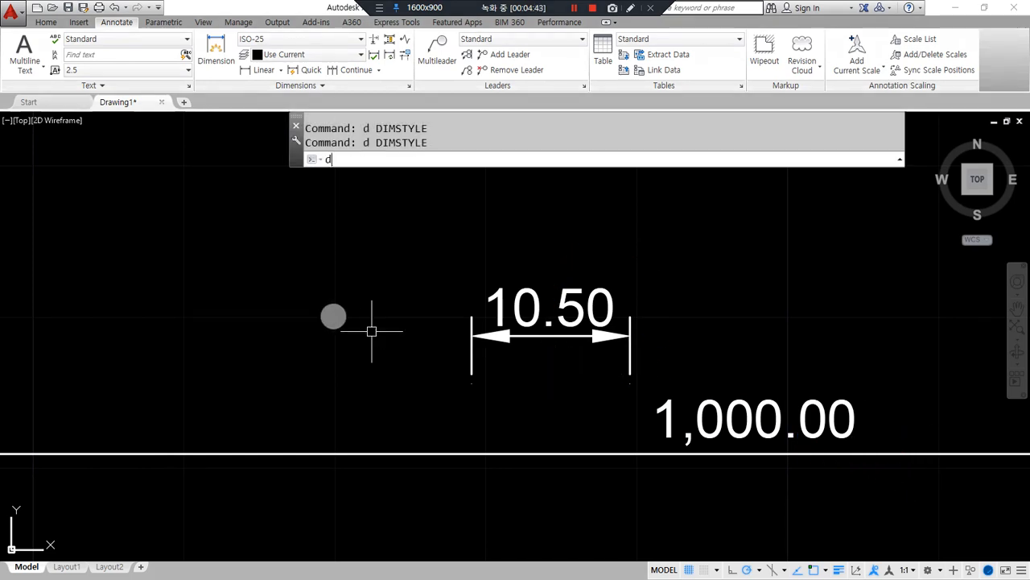
{"action": "key", "text": "Return"}
{"action": "left_click_drag", "start_coordinate": [455, 178], "coordinate": [151, 174]}
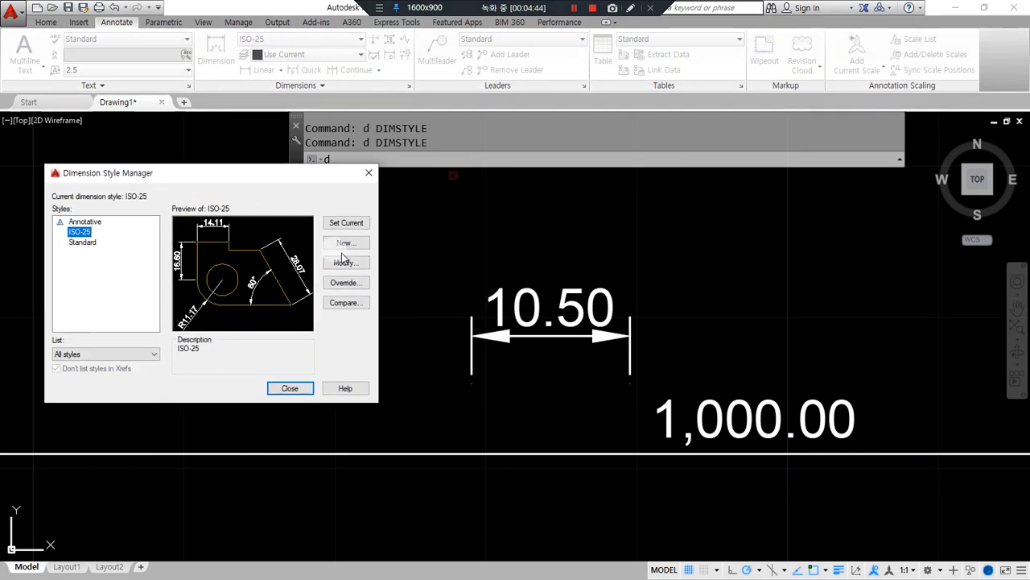
{"action": "left_click", "coordinate": [346, 263]}
{"action": "left_click", "coordinate": [151, 352]}
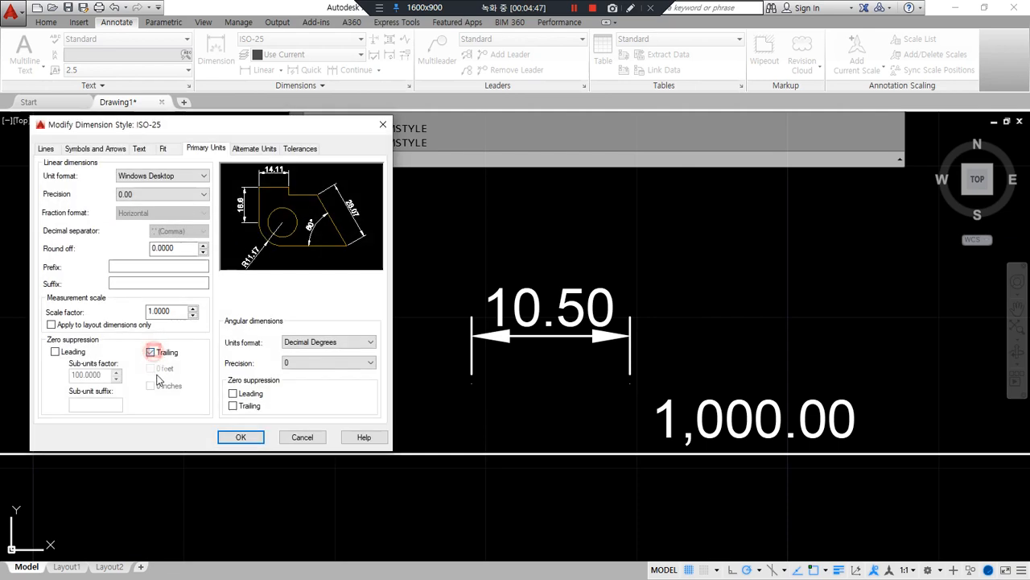
{"action": "left_click", "coordinate": [240, 437]}
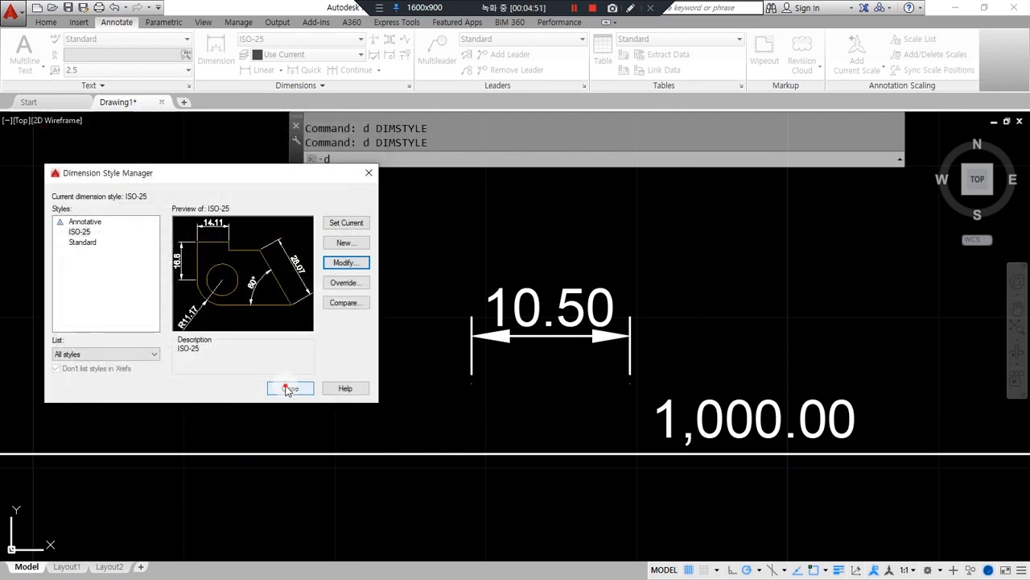
{"action": "left_click", "coordinate": [290, 389]}
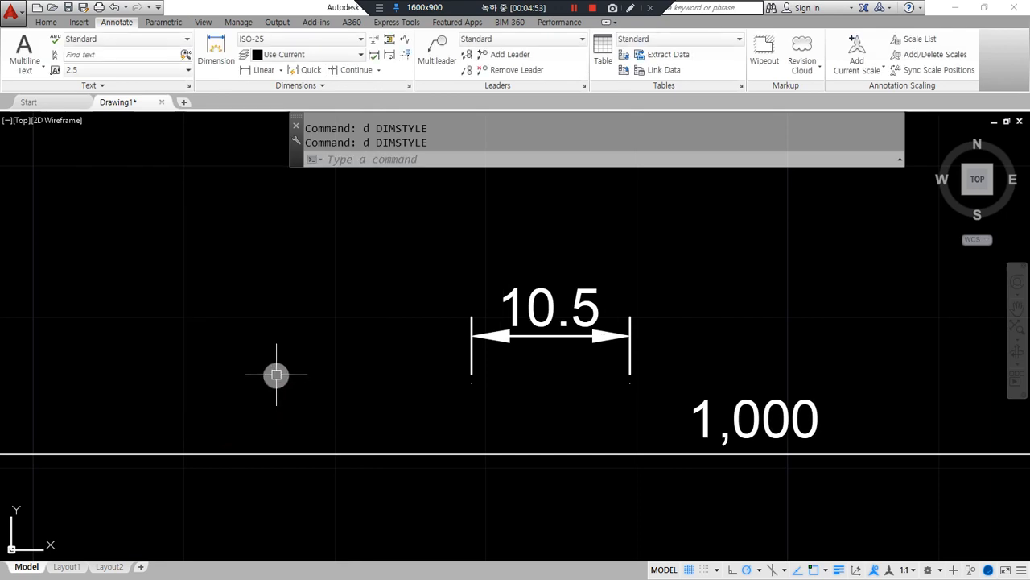
Step: Open the ISO-25 style for modification and examine the angular dimension units and their zero suppression options
{"action": "key", "text": "Return"}
{"action": "key", "text": "alt+m"}
{"action": "left_click_drag", "start_coordinate": [314, 295], "coordinate": [270, 304]}
{"action": "mouse_move", "coordinate": [258, 400]}
{"action": "left_mouse_down"}
{"action": "mouse_move", "coordinate": [414, 432]}
{"action": "mouse_move", "coordinate": [435, 310]}
{"action": "left_mouse_up"}
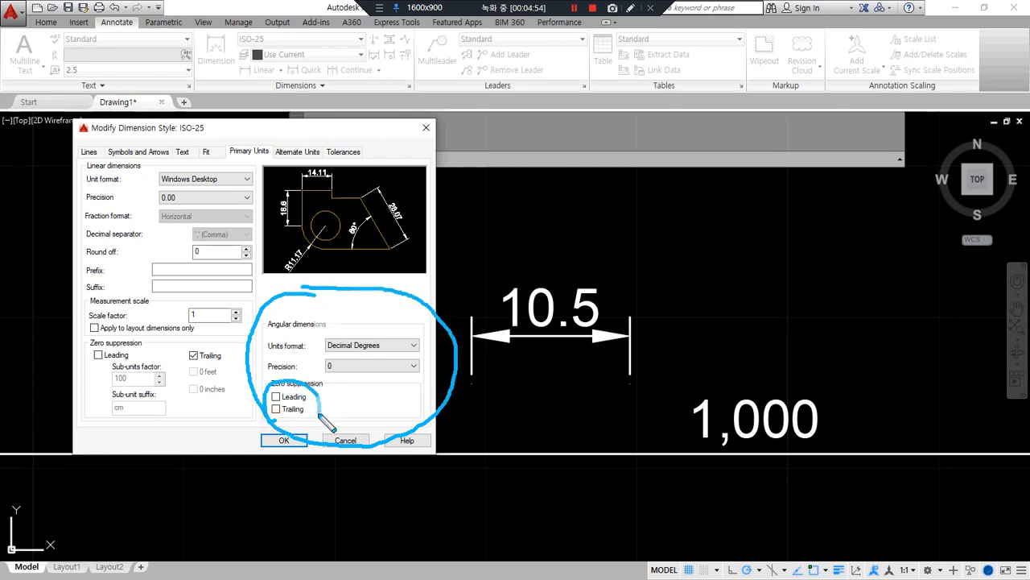
{"action": "left_click_drag", "start_coordinate": [269, 421], "coordinate": [316, 397]}
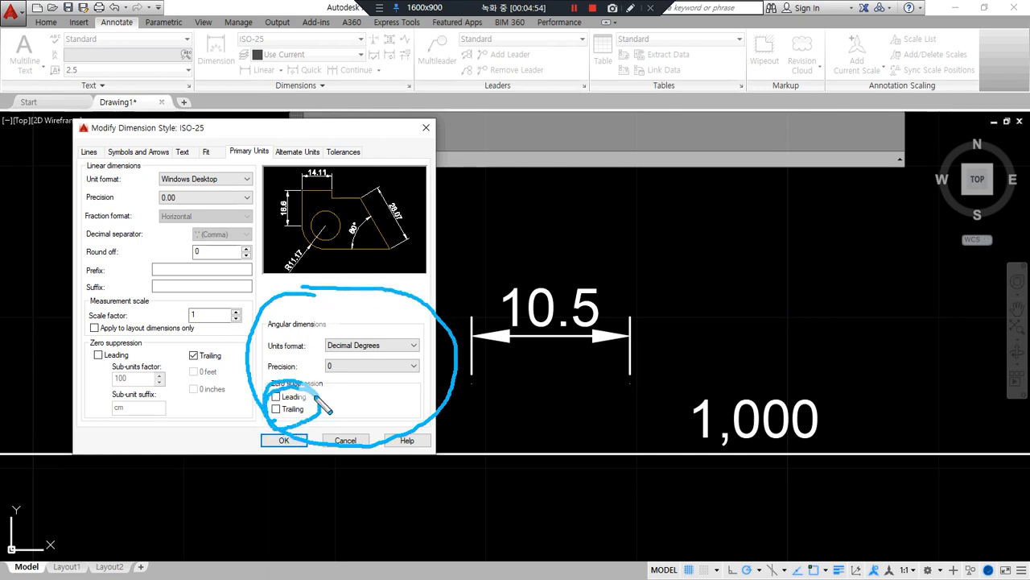
{"action": "left_click", "coordinate": [283, 440]}
{"action": "left_click", "coordinate": [326, 394]}
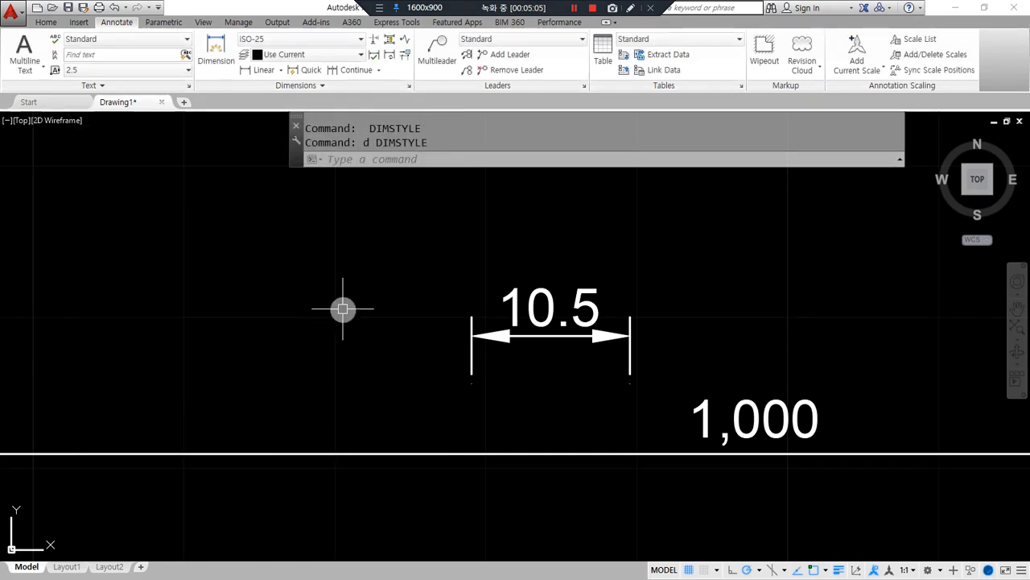
Step: Draw two connected lines forming a V with an angle of about 56° beside the short linear dimension
{"action": "middle_click_drag", "start_coordinate": [341, 306], "coordinate": [386, 403]}
{"action": "type", "text": "l"}
{"action": "key", "text": "Return"}
{"action": "left_click", "coordinate": [444, 316]}
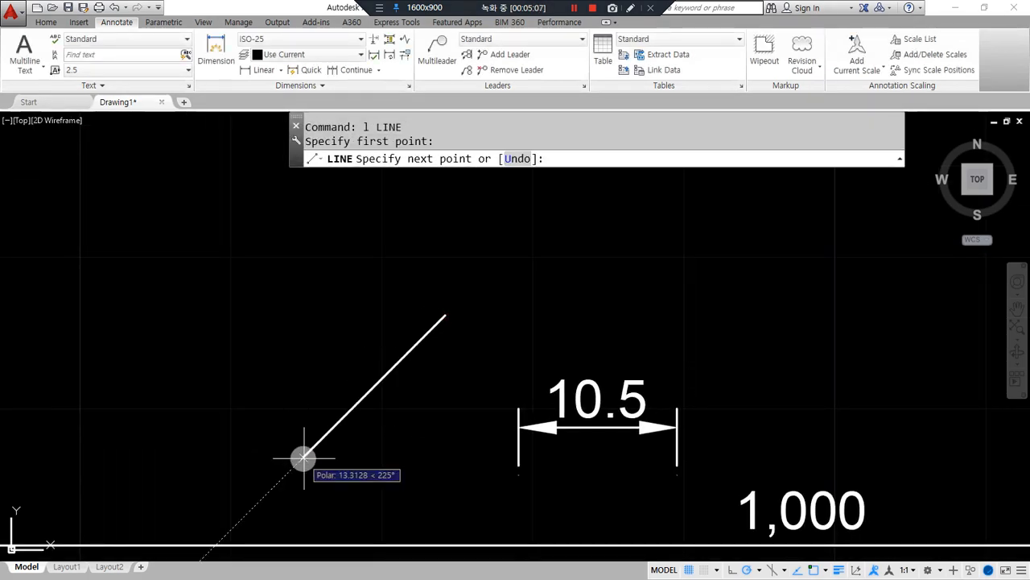
{"action": "left_click", "coordinate": [329, 464]}
{"action": "left_click", "coordinate": [272, 295]}
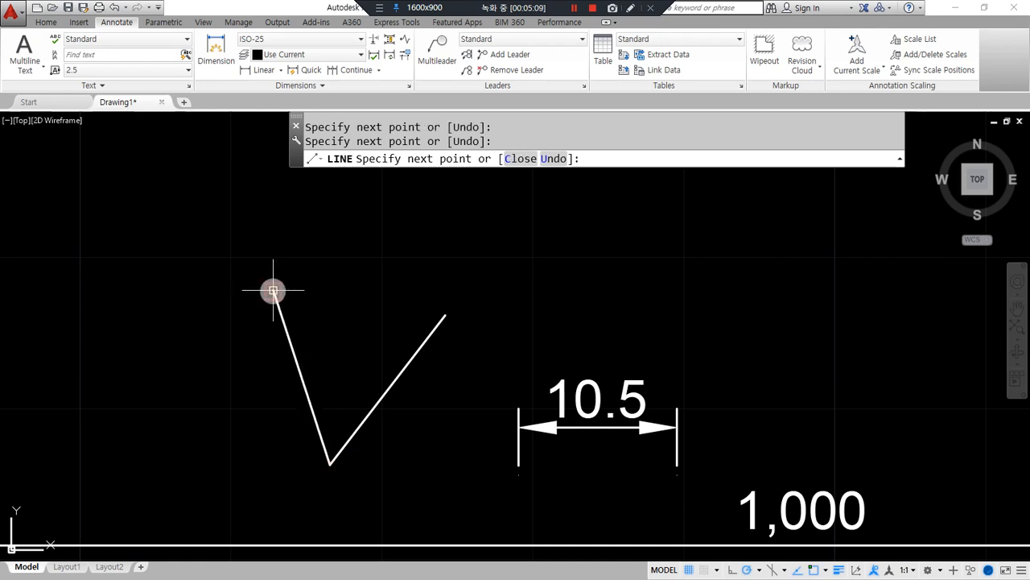
{"action": "key", "text": "Escape"}
Step: Add an angular dimension between the two lines of the V, placing its arc above their open ends
{"action": "left_click", "coordinate": [282, 73]}
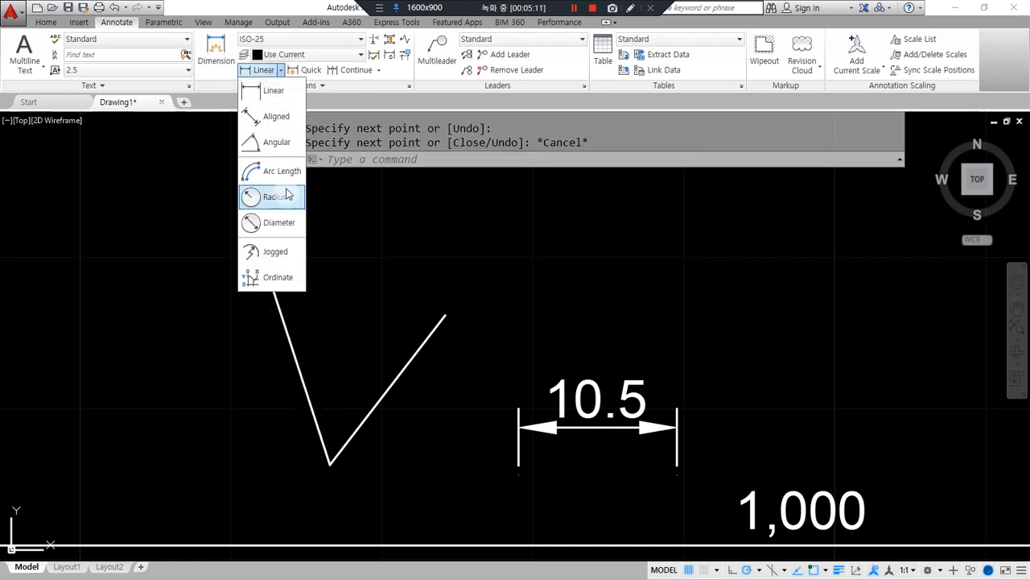
{"action": "left_click", "coordinate": [282, 145]}
{"action": "left_click", "coordinate": [400, 372]}
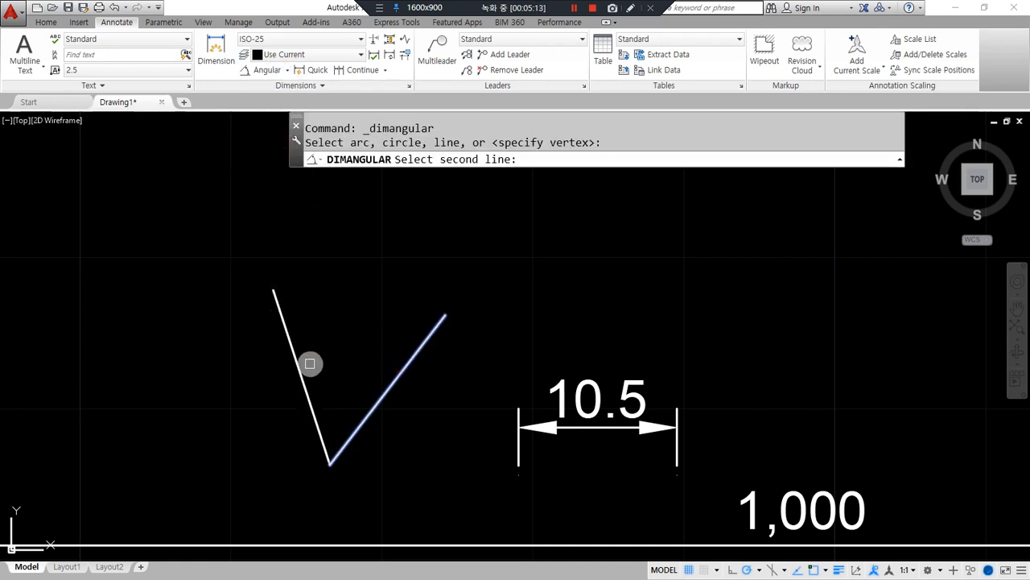
{"action": "left_click", "coordinate": [295, 366]}
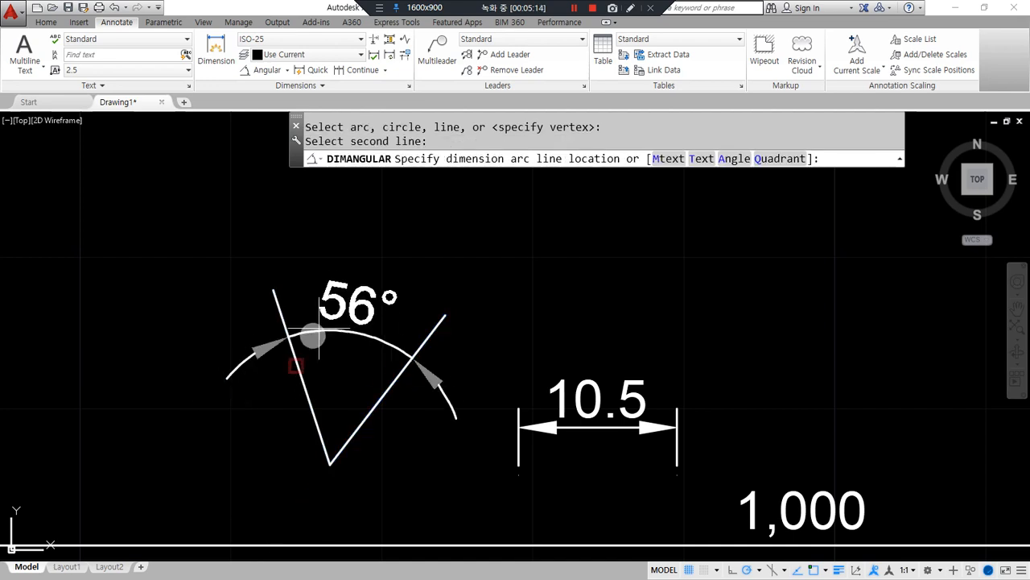
{"action": "left_click", "coordinate": [372, 263]}
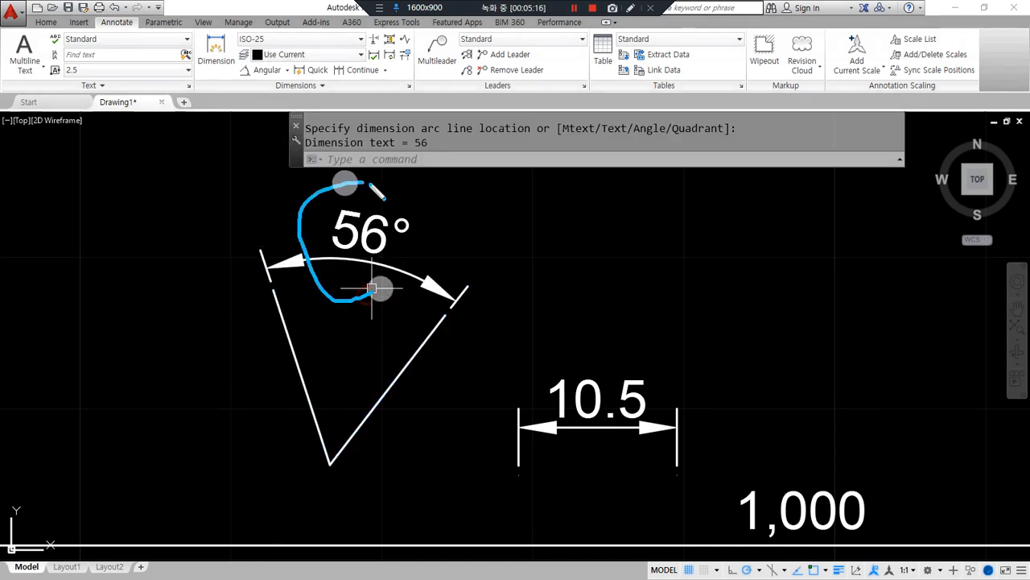
Step: Set the ISO-25 style's angular dimension precision to 0.00 and apply the change to the drawing
{"action": "middle_click_drag", "start_coordinate": [472, 311], "coordinate": [397, 315]}
{"action": "type", "text": "d"}
{"action": "key", "text": "Return"}
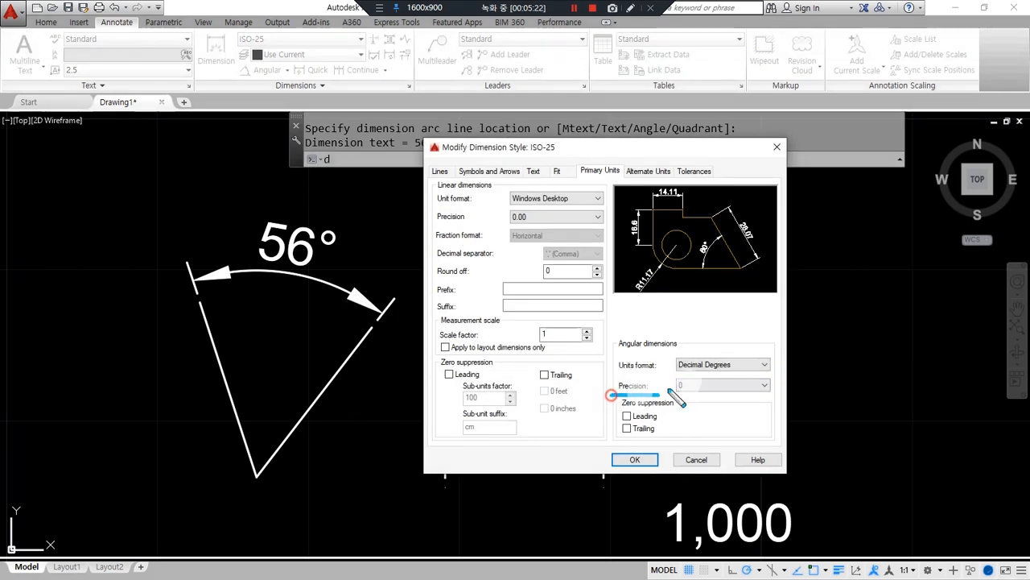
{"action": "left_click", "coordinate": [752, 385]}
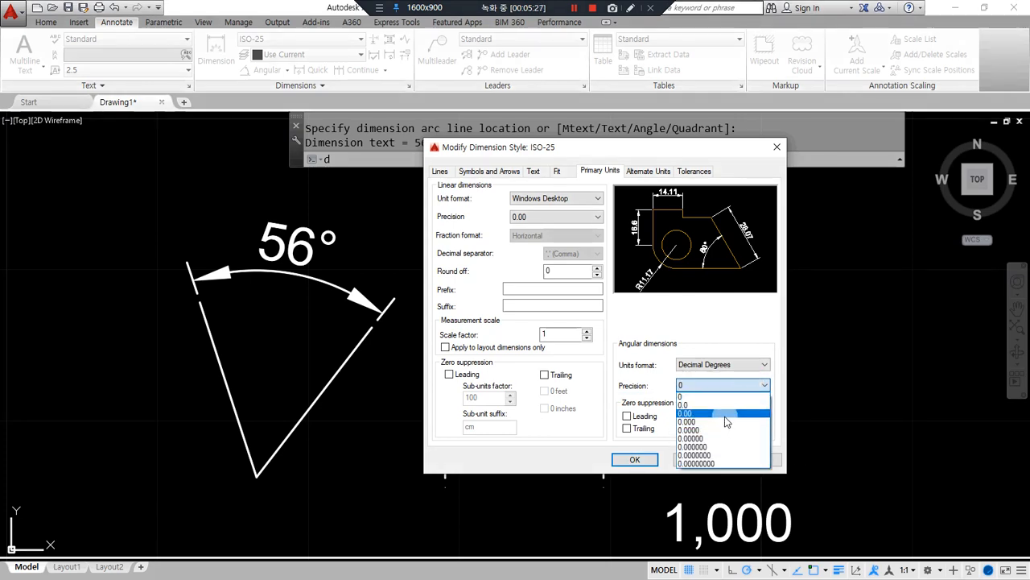
{"action": "left_click", "coordinate": [725, 413]}
{"action": "left_click", "coordinate": [634, 458]}
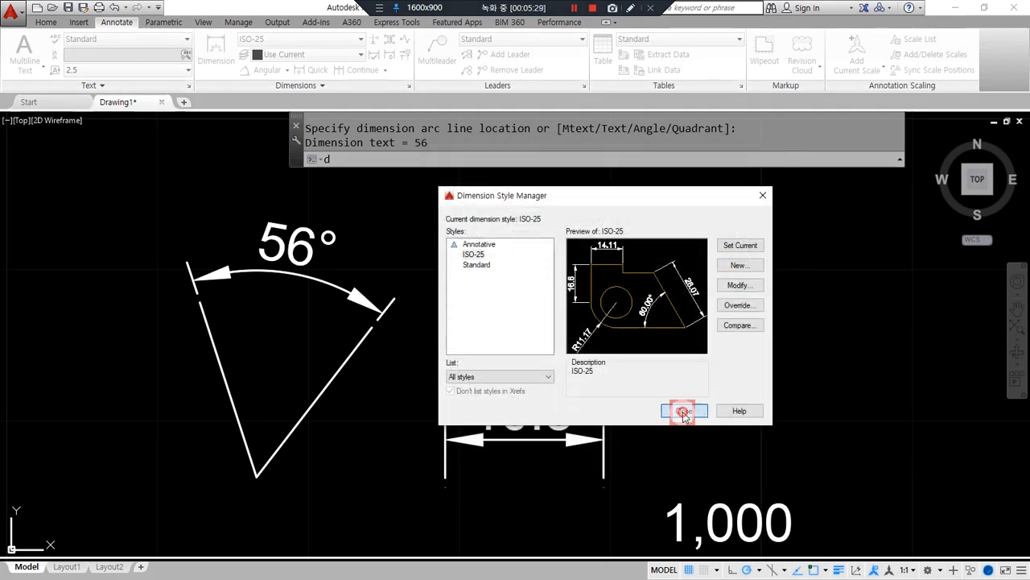
{"action": "left_click", "coordinate": [683, 411]}
{"action": "mouse_move", "coordinate": [323, 297]}
{"action": "left_mouse_down"}
{"action": "mouse_move", "coordinate": [367, 277]}
{"action": "mouse_move", "coordinate": [351, 299]}
{"action": "left_mouse_up"}
{"action": "key", "text": "Escape"}
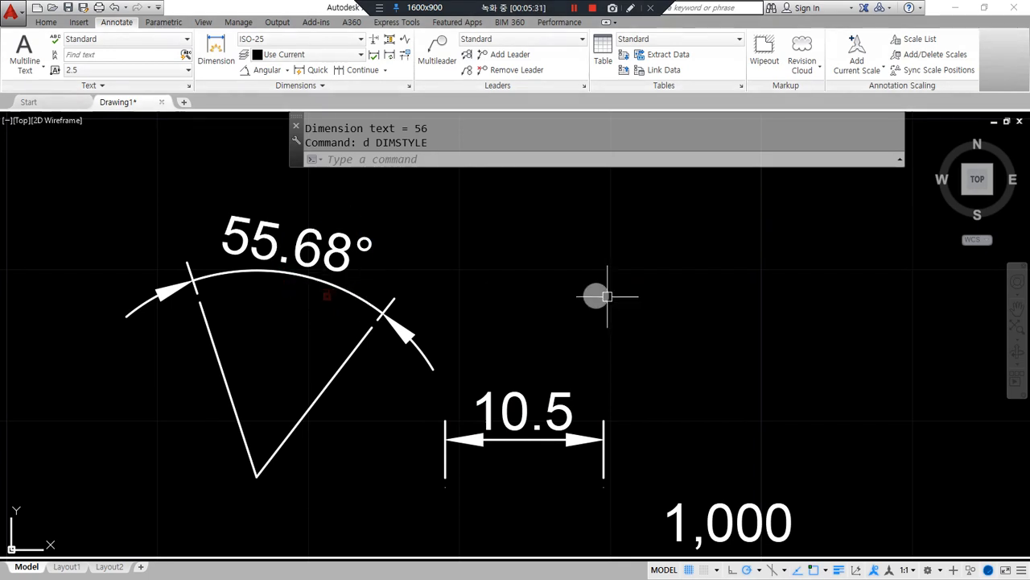
Step: Draw a second V beside the dimensioned one from a diagonal line and a vertical line meeting at 45°
{"action": "middle_click_drag", "start_coordinate": [430, 357], "coordinate": [747, 346]}
{"action": "type", "text": "l"}
{"action": "key", "text": "Return"}
{"action": "left_click", "coordinate": [391, 272]}
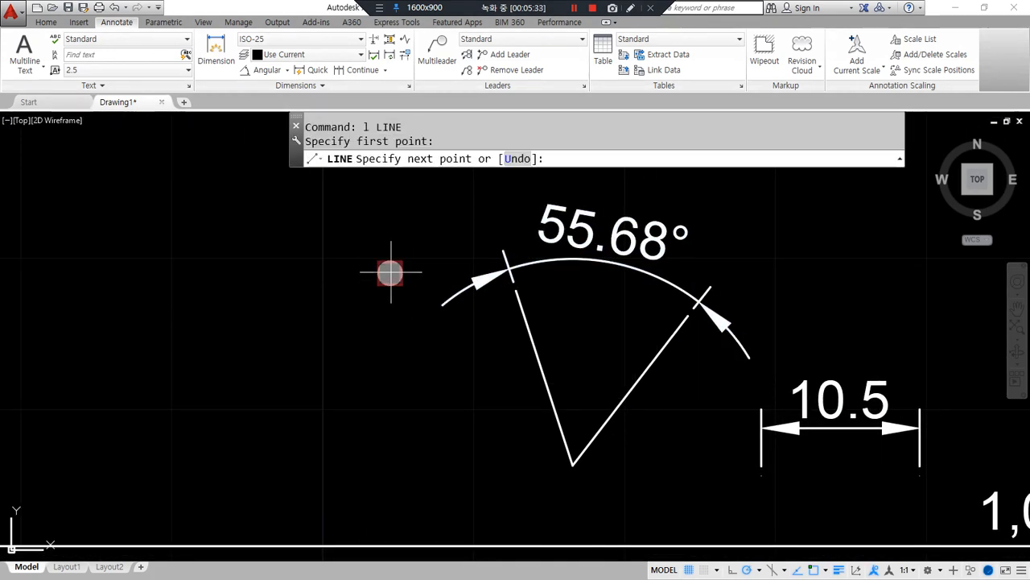
{"action": "left_click", "coordinate": [208, 453]}
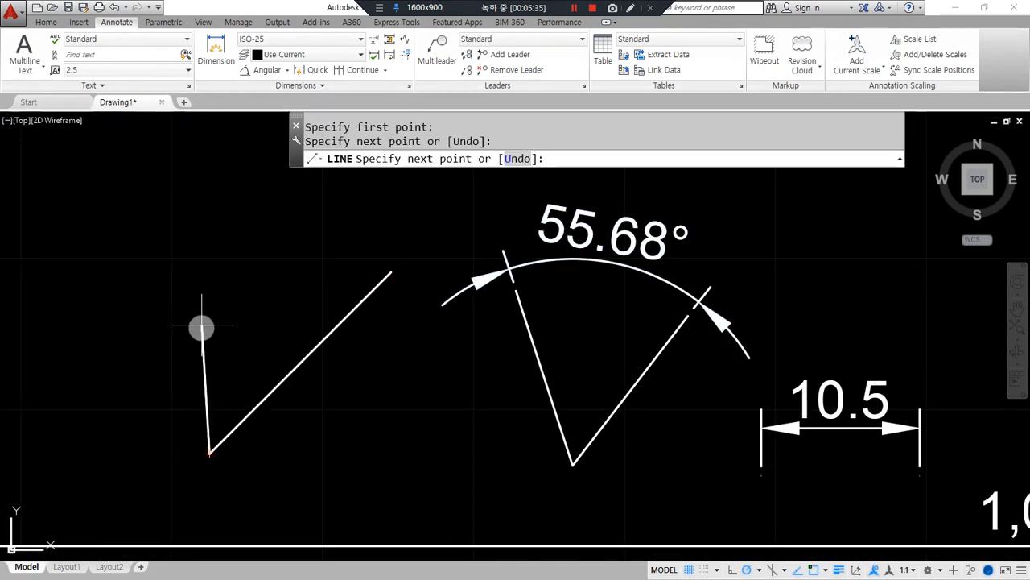
{"action": "left_click", "coordinate": [209, 228]}
{"action": "key", "text": "Return"}
Step: Add an angular dimension between the diagonal and vertical lines and compare its decimals with the first angular dimension
{"action": "left_click", "coordinate": [265, 70]}
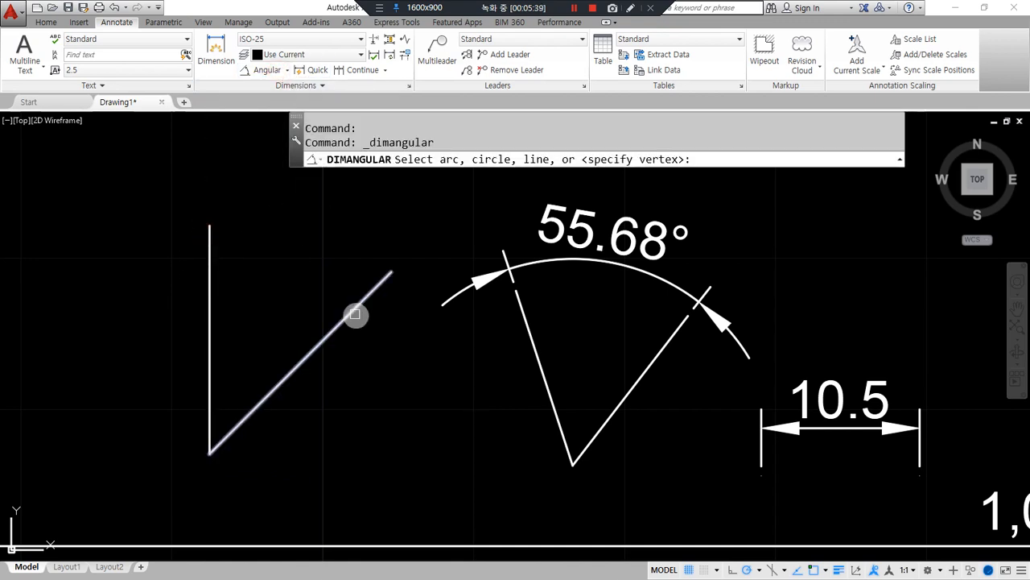
{"action": "left_click", "coordinate": [356, 313]}
{"action": "left_click", "coordinate": [211, 298]}
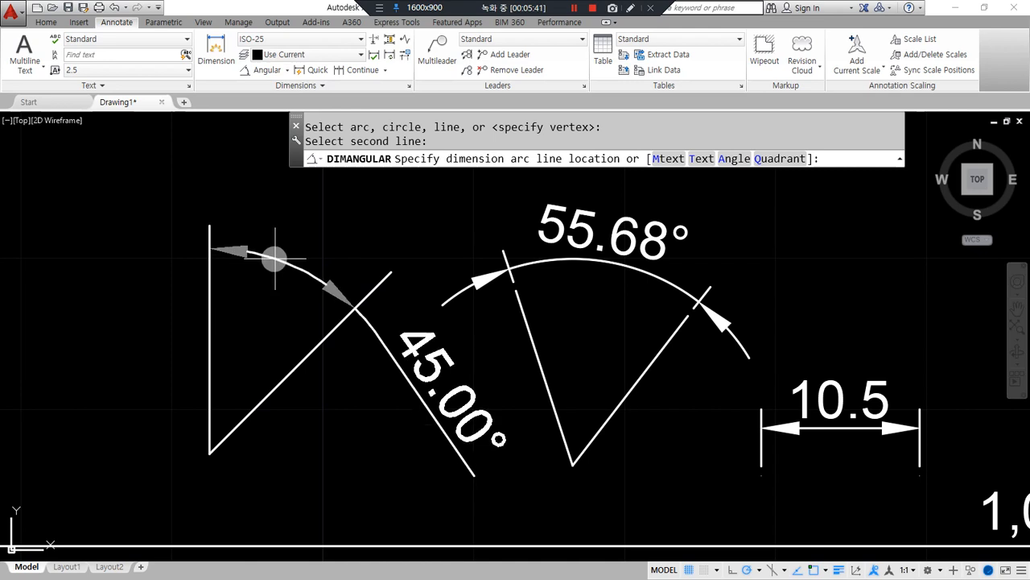
{"action": "left_click", "coordinate": [259, 233]}
{"action": "middle_click_drag", "start_coordinate": [285, 266], "coordinate": [270, 302]}
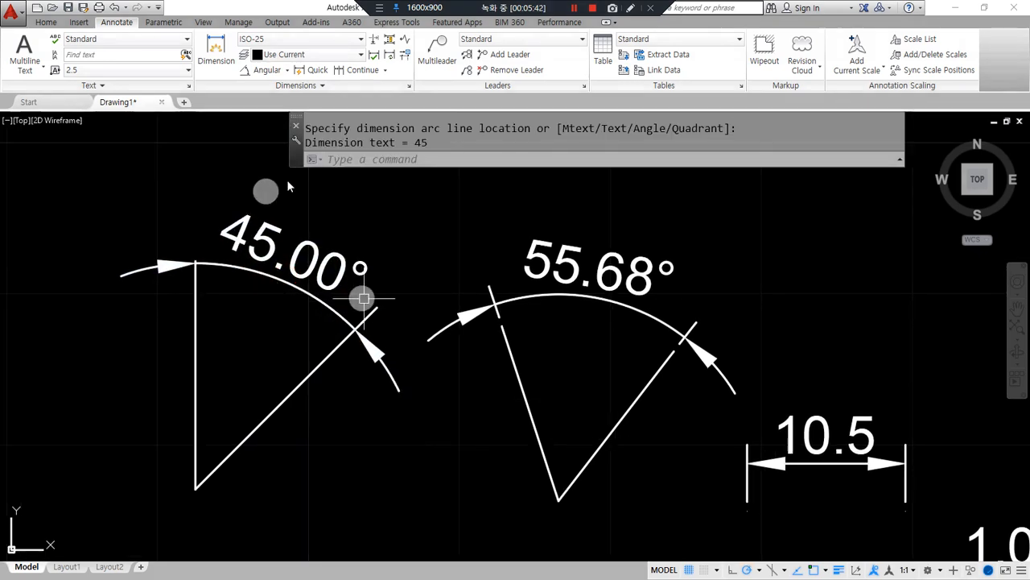
{"action": "mouse_move", "coordinate": [298, 321]}
{"action": "left_mouse_down"}
{"action": "mouse_move", "coordinate": [371, 206]}
{"action": "mouse_move", "coordinate": [343, 353]}
{"action": "left_mouse_up"}
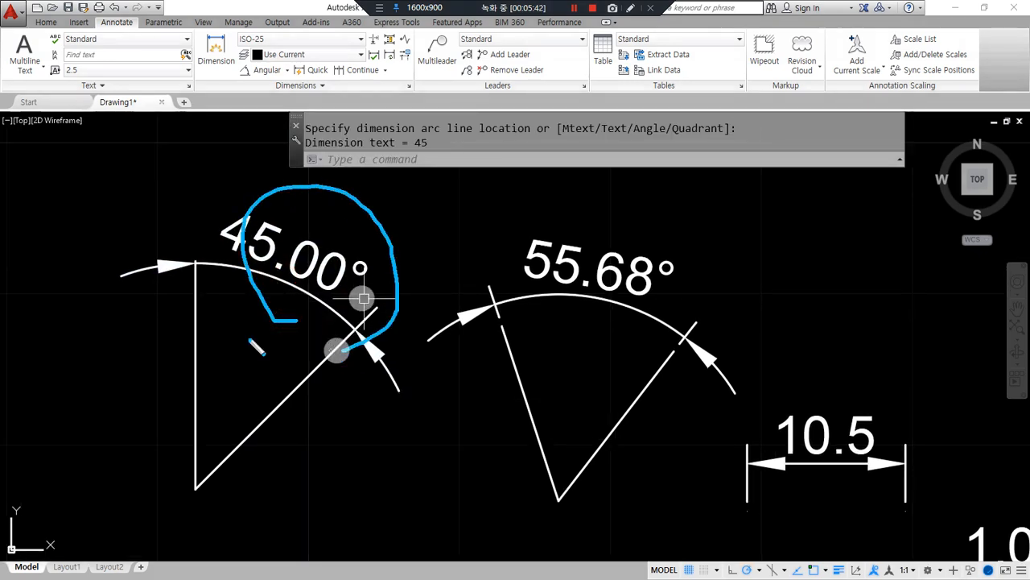
{"action": "left_click_drag", "start_coordinate": [135, 200], "coordinate": [207, 231]}
{"action": "left_click_drag", "start_coordinate": [188, 193], "coordinate": [162, 247]}
{"action": "mouse_move", "coordinate": [707, 199]}
{"action": "left_mouse_down"}
{"action": "mouse_move", "coordinate": [651, 239]}
{"action": "mouse_move", "coordinate": [685, 235]}
{"action": "left_mouse_up"}
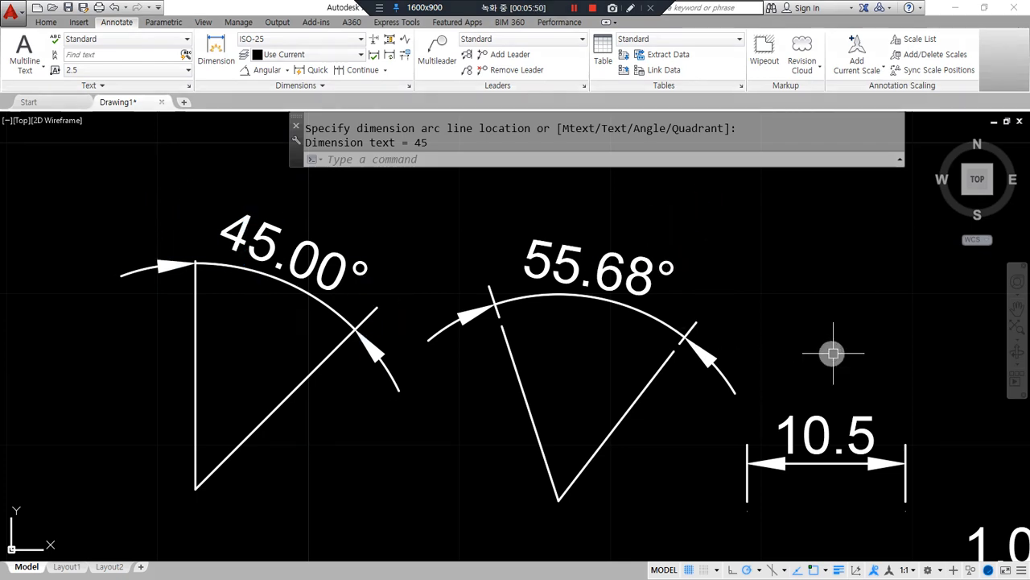
Step: Turn on trailing zero suppression for the ISO-25 style's angular dimensions and apply the change to the drawing
{"action": "type", "text": "d"}
{"action": "key", "text": "Return"}
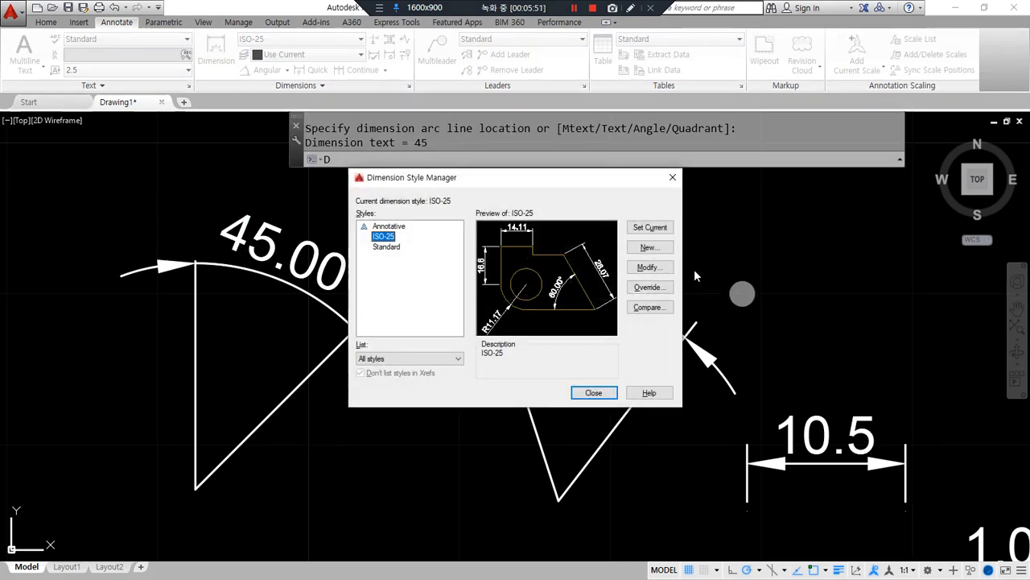
{"action": "left_click", "coordinate": [652, 267]}
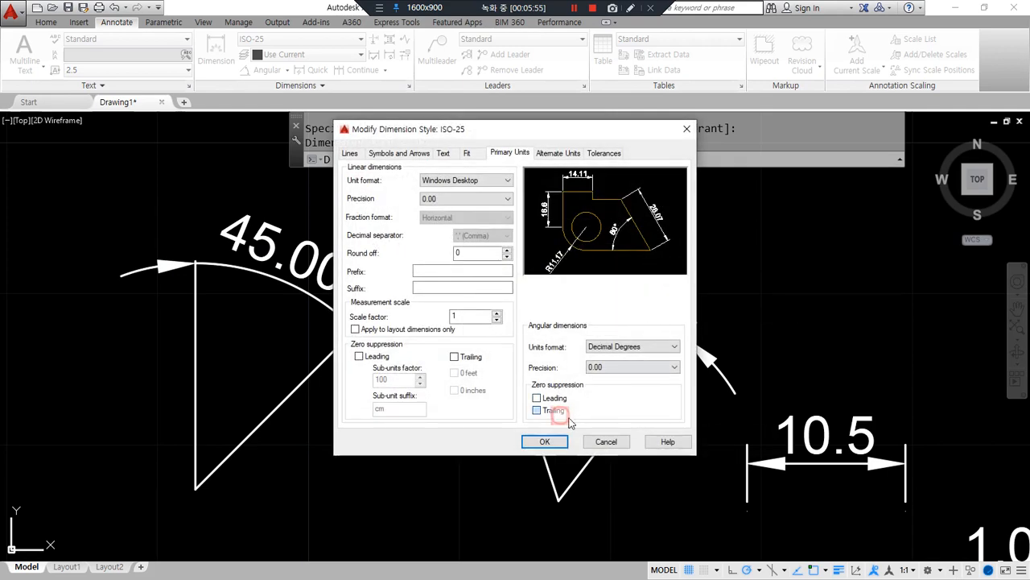
{"action": "left_click", "coordinate": [545, 442]}
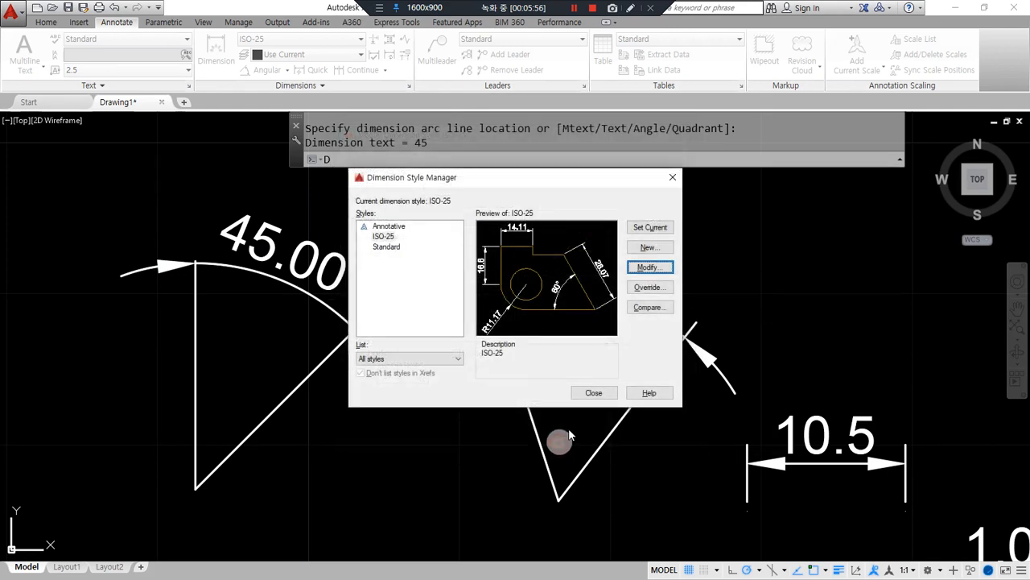
{"action": "left_click", "coordinate": [596, 393]}
{"action": "left_click_drag", "start_coordinate": [649, 330], "coordinate": [674, 307]}
{"action": "mouse_move", "coordinate": [278, 311]}
{"action": "left_mouse_down"}
{"action": "mouse_move", "coordinate": [357, 239]}
{"action": "mouse_move", "coordinate": [335, 322]}
{"action": "left_mouse_up"}
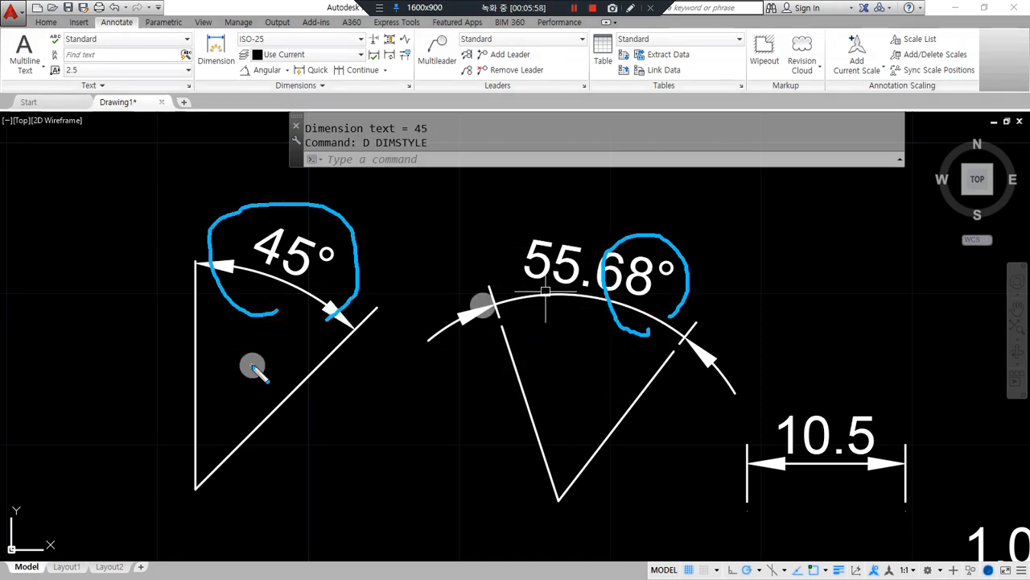
{"action": "key", "text": "Escape"}
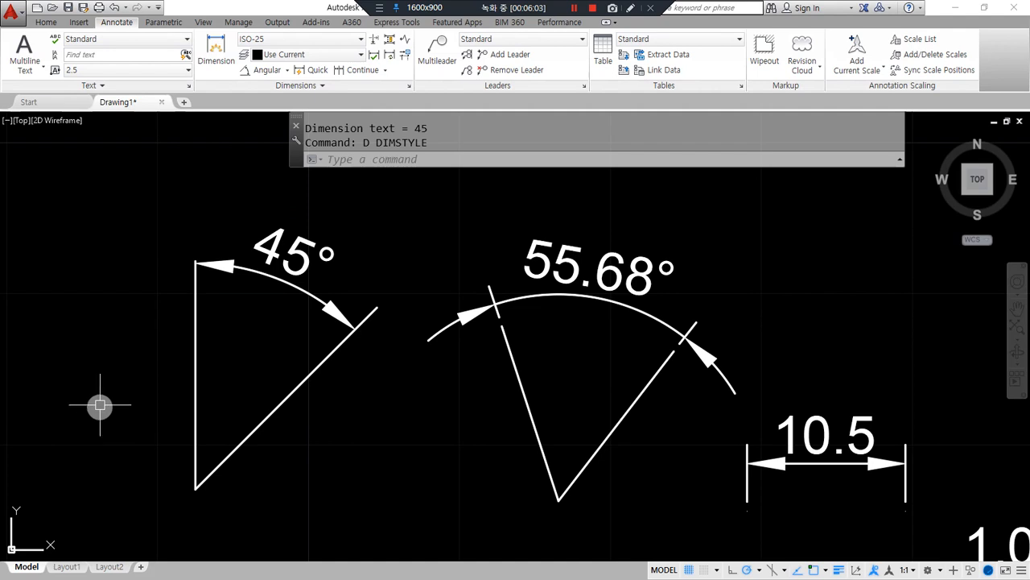
Step: Erase every object from the drawing and zoom to the whole drawing area
{"action": "middle_click", "coordinate": [100, 405]}
{"action": "middle_click", "coordinate": [100, 405]}
{"action": "left_click", "coordinate": [556, 419]}
{"action": "left_click", "coordinate": [253, 357]}
{"action": "type", "text": "E"}
{"action": "key", "text": "Return"}
{"action": "type", "text": "z"}
{"action": "key", "text": "Return"}
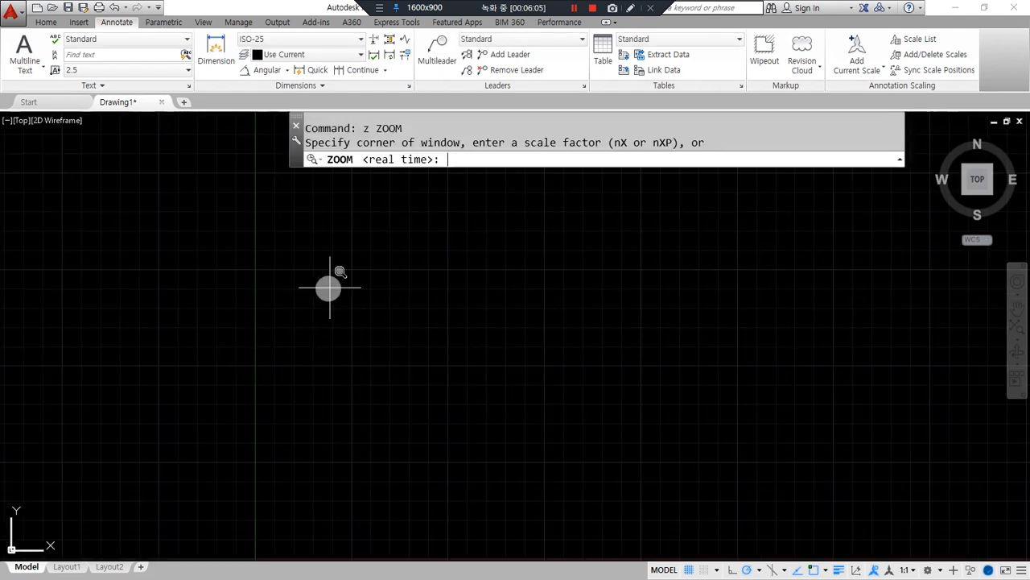
{"action": "type", "text": "a"}
{"action": "key", "text": "Return"}
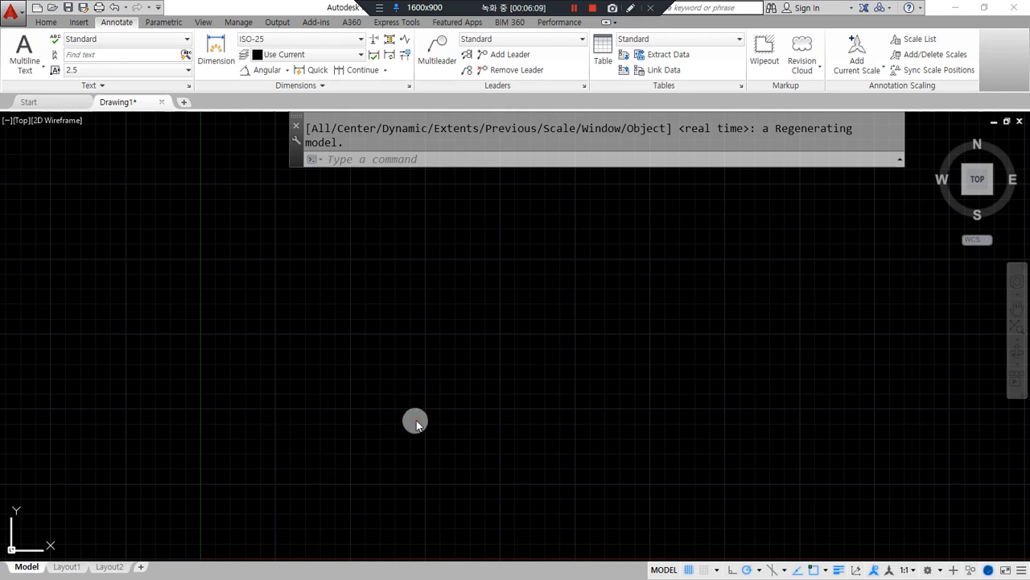
Step: Draw a narrow upright rectangle 5 units wide and about four times as tall
{"action": "type", "text": "rec"}
{"action": "key", "text": "Return"}
{"action": "left_click", "coordinate": [305, 484]}
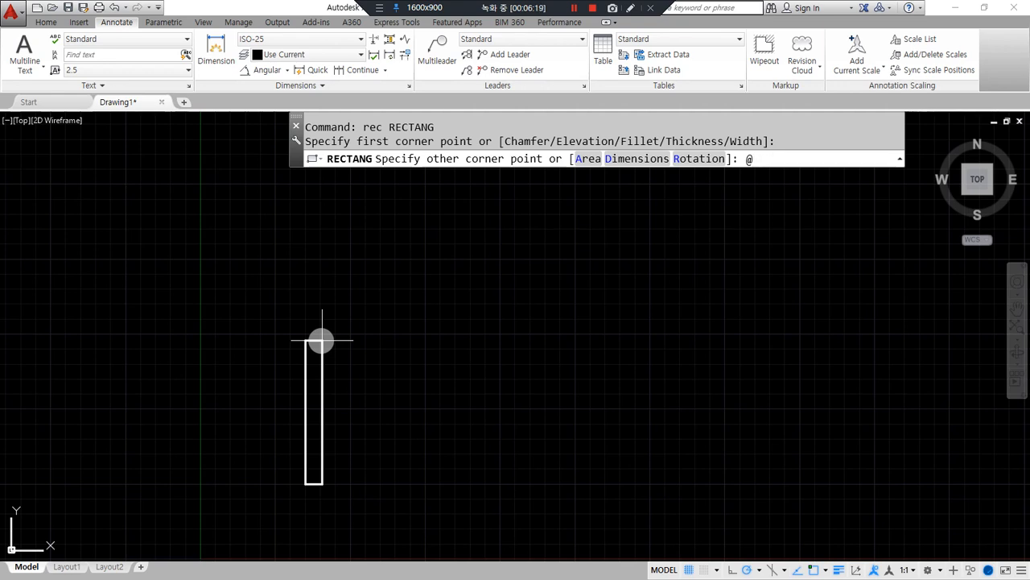
{"action": "key", "text": "Return"}
Step: Copy the rectangle as a horizontal array of 4 items spaced 10 units apart from its lower corner
{"action": "scroll", "coordinate": [309, 515], "scroll_direction": "up", "scroll_amount": 4}
{"action": "scroll", "coordinate": [317, 342], "scroll_direction": "up", "scroll_amount": 4}
{"action": "type", "text": "cp"}
{"action": "key", "text": "Return"}
{"action": "left_click", "coordinate": [430, 292]}
{"action": "left_click", "coordinate": [336, 357]}
{"action": "key", "text": "Return"}
{"action": "left_click", "coordinate": [356, 516]}
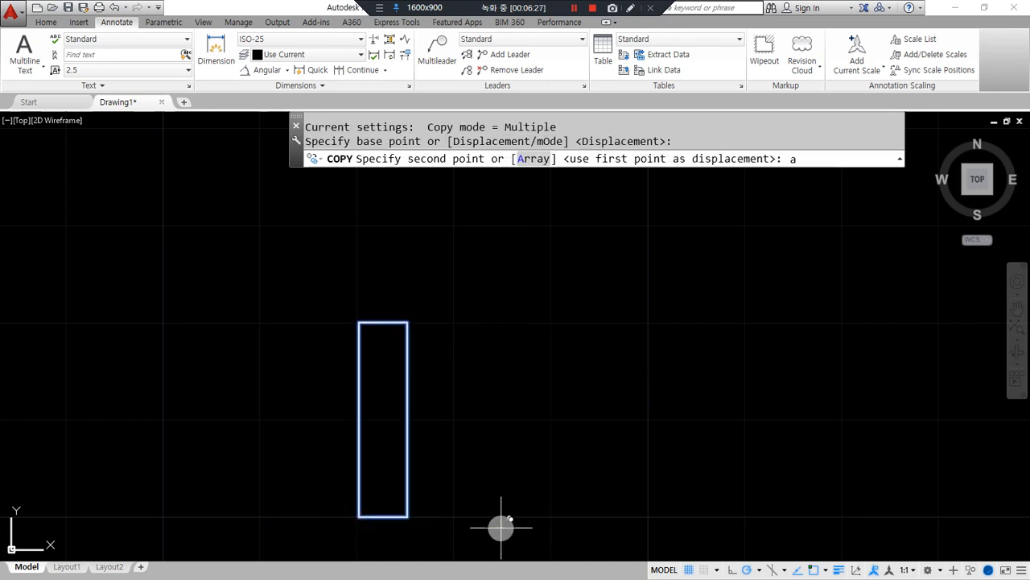
{"action": "type", "text": "a"}
{"action": "key", "text": "Return"}
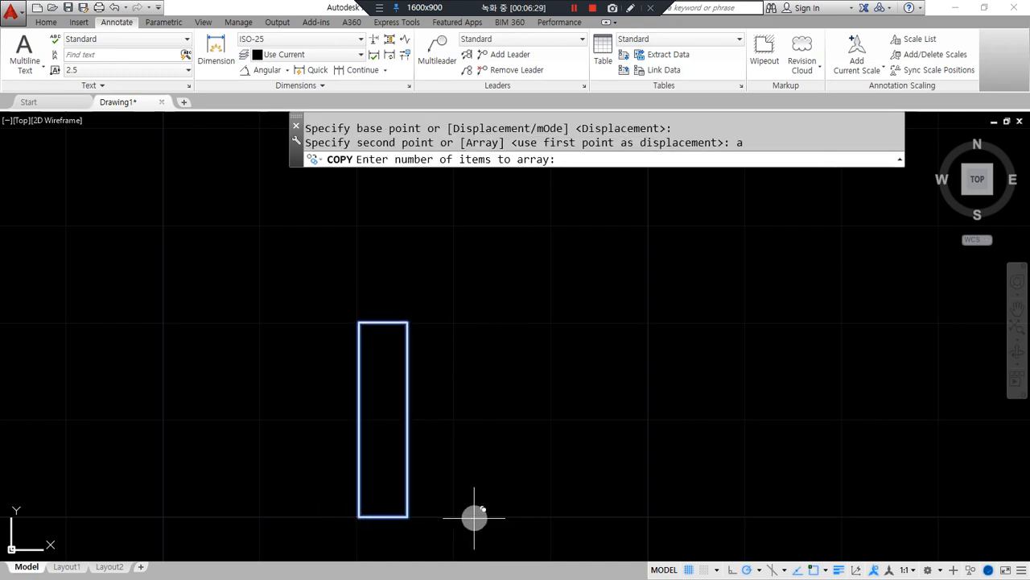
{"action": "type", "text": "4"}
{"action": "key", "text": "Return"}
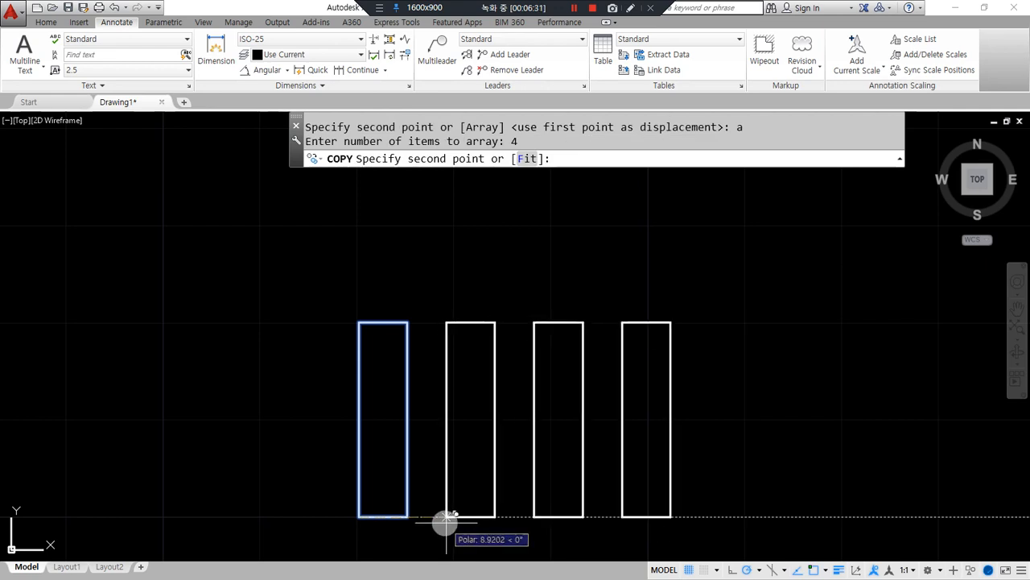
{"action": "type", "text": "10"}
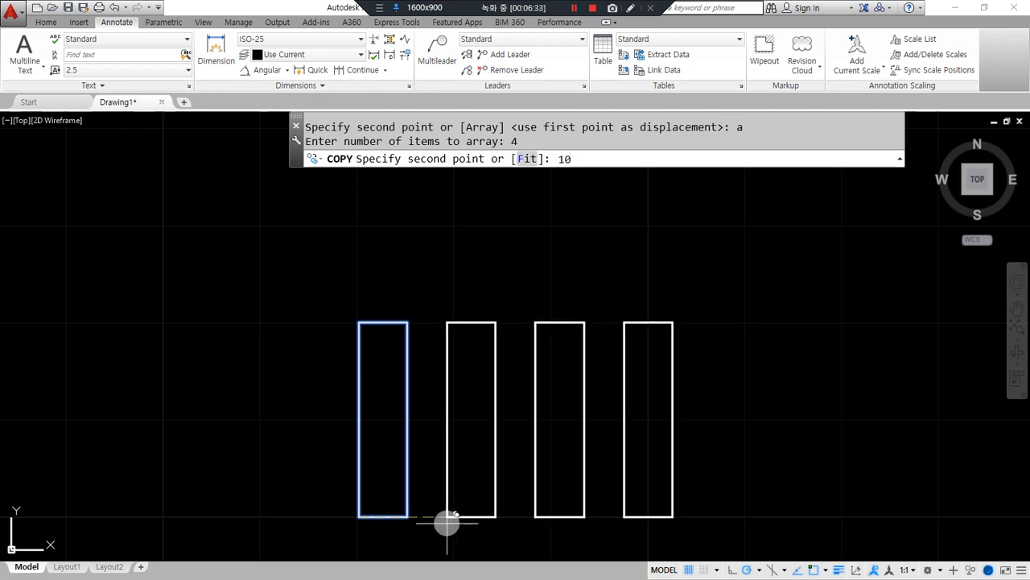
{"action": "key", "text": "Return"}
{"action": "key", "text": "Return"}
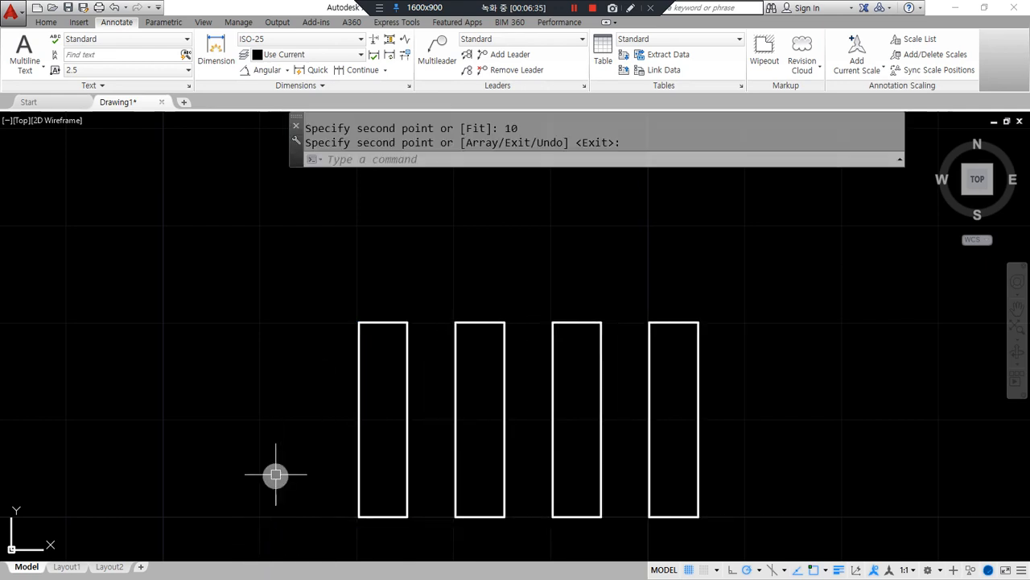
Step: Draw a horizontal line at mid-height across all four rectangles, from the first one's outer side to the last one's outer side
{"action": "mouse_move", "coordinate": [303, 417]}
{"action": "middle_mouse_down"}
{"action": "mouse_move", "coordinate": [202, 419]}
{"action": "mouse_move", "coordinate": [260, 416]}
{"action": "middle_mouse_up"}
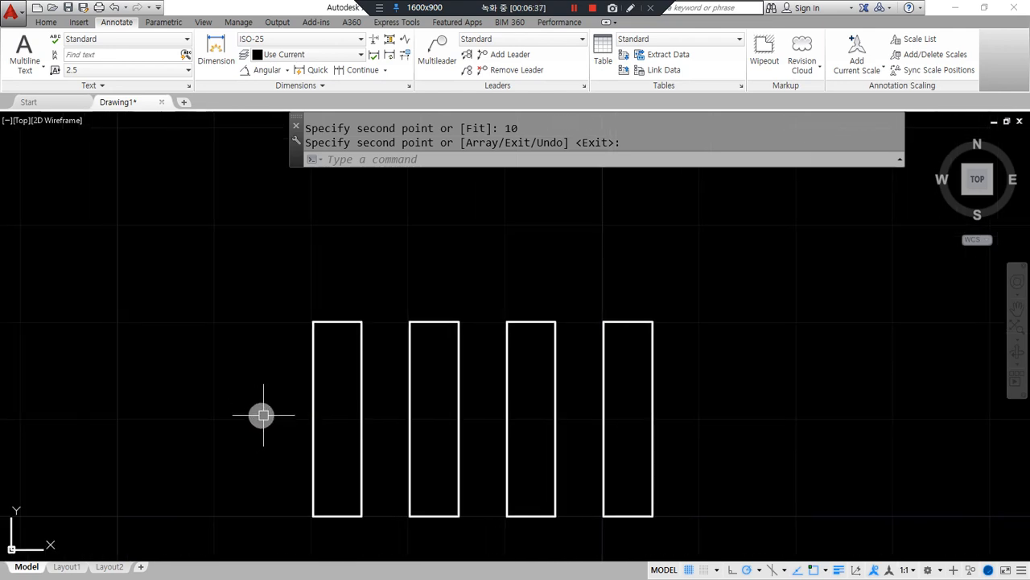
{"action": "type", "text": "l"}
{"action": "key", "text": "Return"}
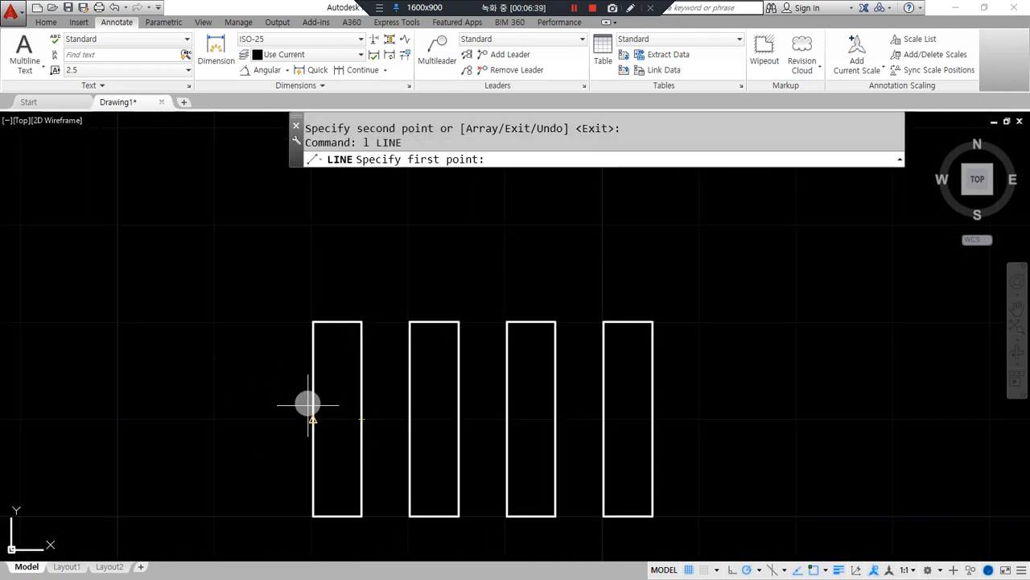
{"action": "left_click", "coordinate": [306, 413]}
{"action": "left_click", "coordinate": [649, 418]}
{"action": "key", "text": "Return"}
Step: Trim the horizontal line inside the rectangles and the lower halves of their inner sides to form a comb-shaped outline
{"action": "type", "text": "tr"}
{"action": "key", "text": "Return"}
{"action": "key", "text": "Return"}
{"action": "left_click", "coordinate": [330, 418]}
{"action": "left_click", "coordinate": [361, 446]}
{"action": "left_click", "coordinate": [432, 461]}
{"action": "left_click", "coordinate": [381, 450]}
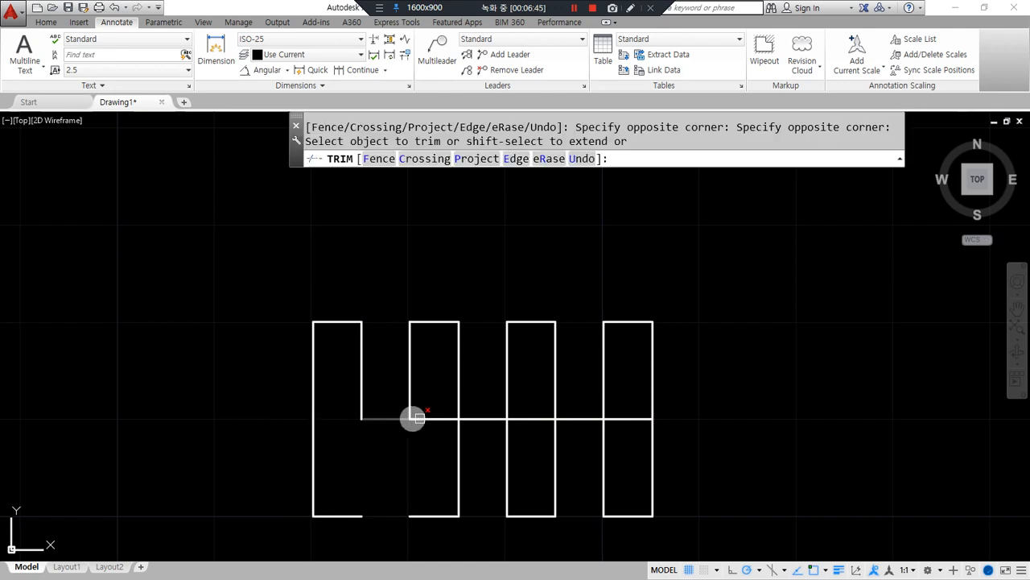
{"action": "left_click", "coordinate": [623, 457]}
{"action": "left_click", "coordinate": [528, 483]}
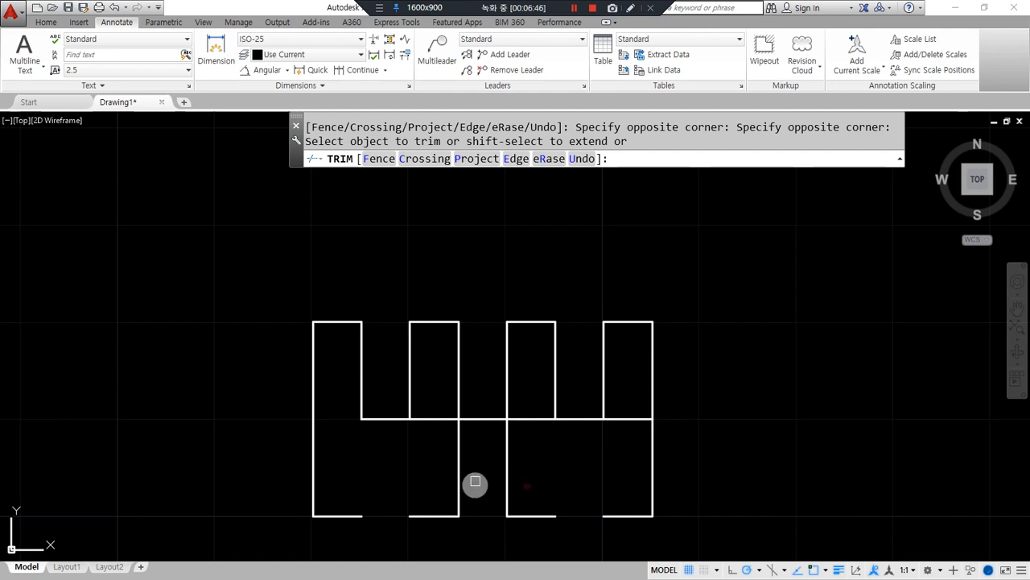
{"action": "left_click", "coordinate": [538, 474]}
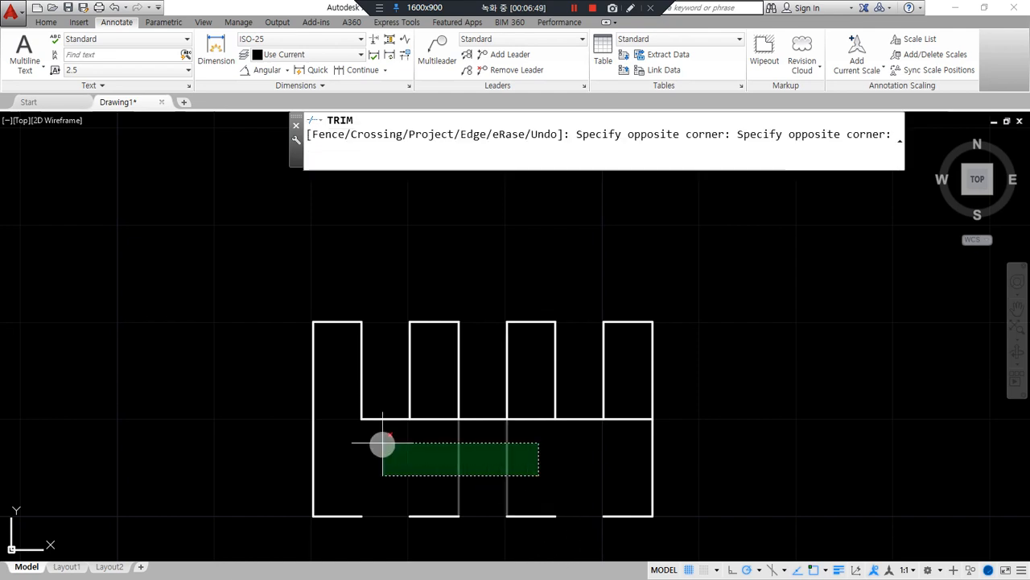
{"action": "left_click", "coordinate": [430, 463]}
{"action": "left_click", "coordinate": [529, 418]}
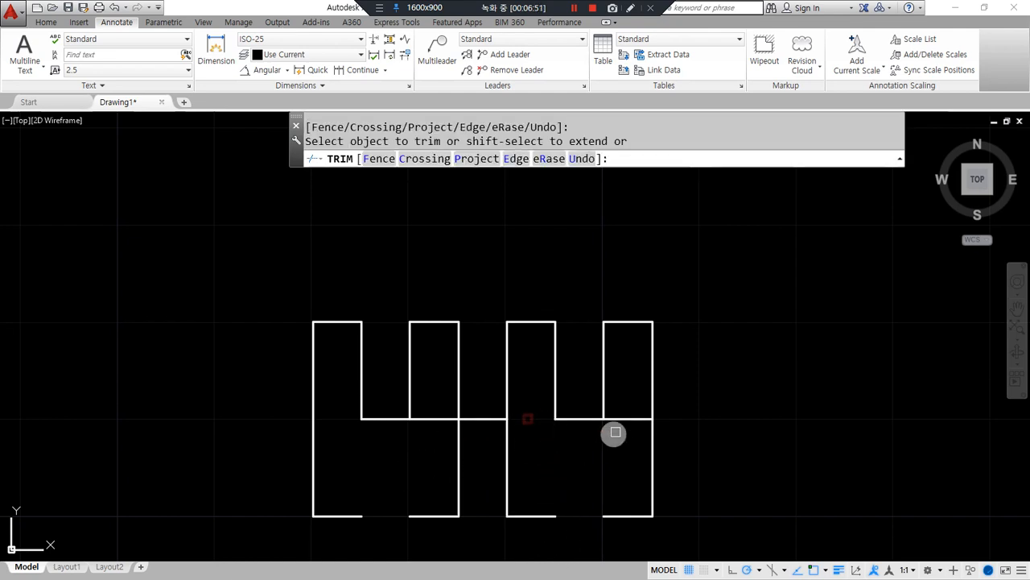
{"action": "left_click", "coordinate": [542, 485]}
{"action": "left_click", "coordinate": [424, 466]}
{"action": "key", "text": "Return"}
Step: Erase the leftover bottom edges of the two middle rectangles
{"action": "left_click", "coordinate": [350, 491]}
{"action": "left_click", "coordinate": [623, 534]}
{"action": "type", "text": "e"}
{"action": "key", "text": "Return"}
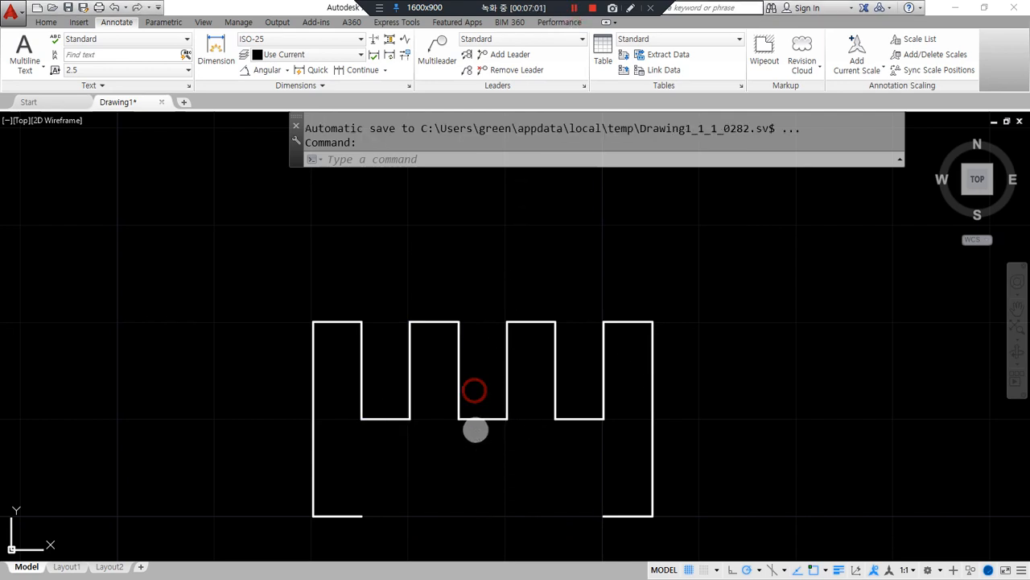
{"action": "mouse_move", "coordinate": [302, 393]}
{"action": "left_mouse_down"}
{"action": "mouse_move", "coordinate": [294, 309]}
{"action": "mouse_move", "coordinate": [597, 504]}
{"action": "left_mouse_up"}
{"action": "key", "text": "Escape"}
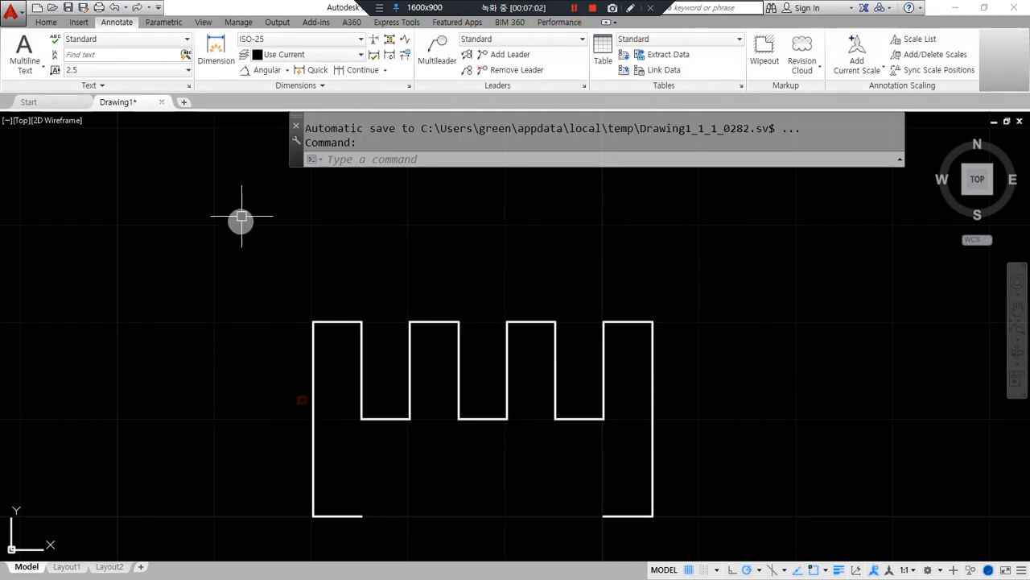
Step: Add a horizontal linear dimension across the top of the comb's first tooth, placed above the tooth
{"action": "left_click", "coordinate": [286, 70]}
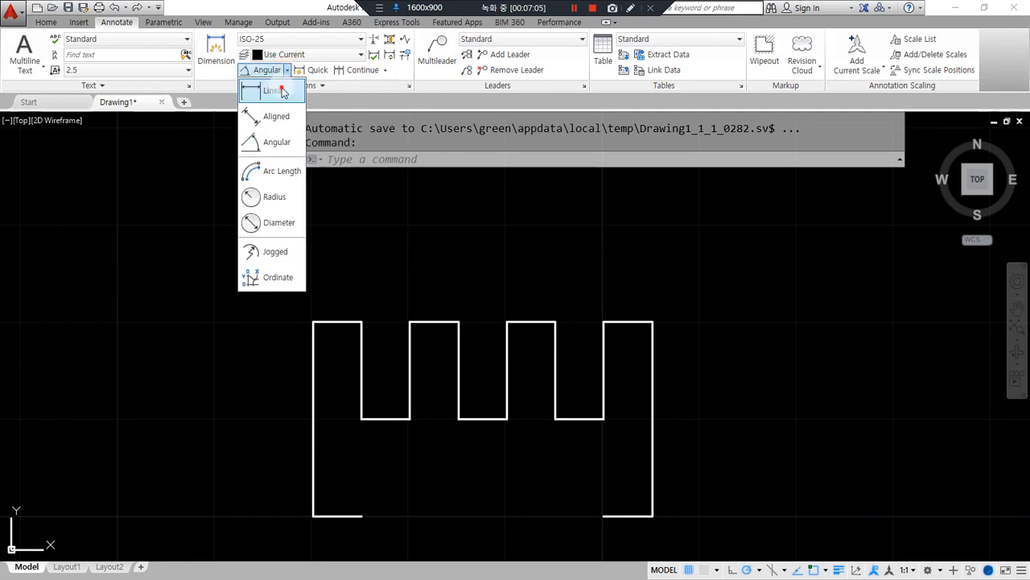
{"action": "left_click", "coordinate": [265, 90]}
{"action": "left_click", "coordinate": [313, 321]}
{"action": "left_click", "coordinate": [362, 321]}
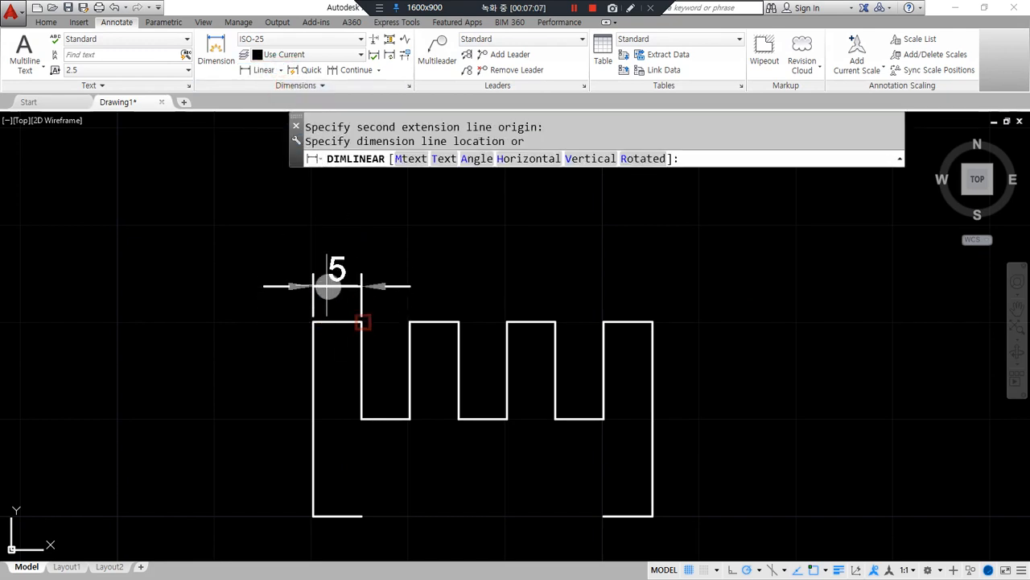
{"action": "left_click", "coordinate": [317, 241]}
{"action": "key", "text": "Escape"}
Step: Erase the linear dimension above the comb's first tooth
{"action": "left_click", "coordinate": [402, 292]}
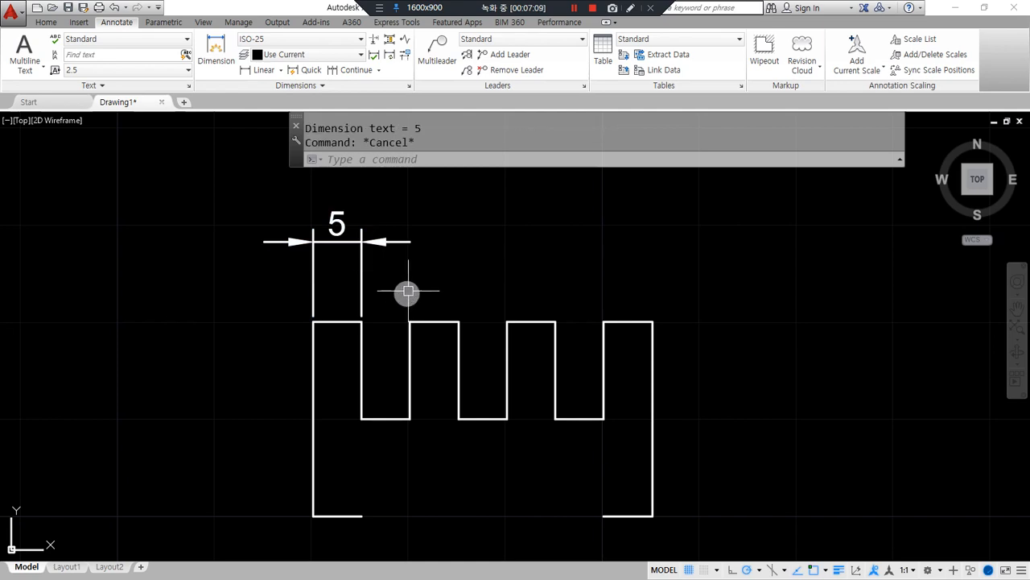
{"action": "left_click", "coordinate": [198, 204]}
{"action": "type", "text": "e"}
{"action": "key", "text": "Return"}
Step: Draw a circle enclosing the comb outline, centred on the midpoint of the middle slot's bottom edge
{"action": "scroll", "coordinate": [393, 327], "scroll_direction": "down", "scroll_amount": 2}
{"action": "middle_click_drag", "start_coordinate": [412, 325], "coordinate": [377, 342]}
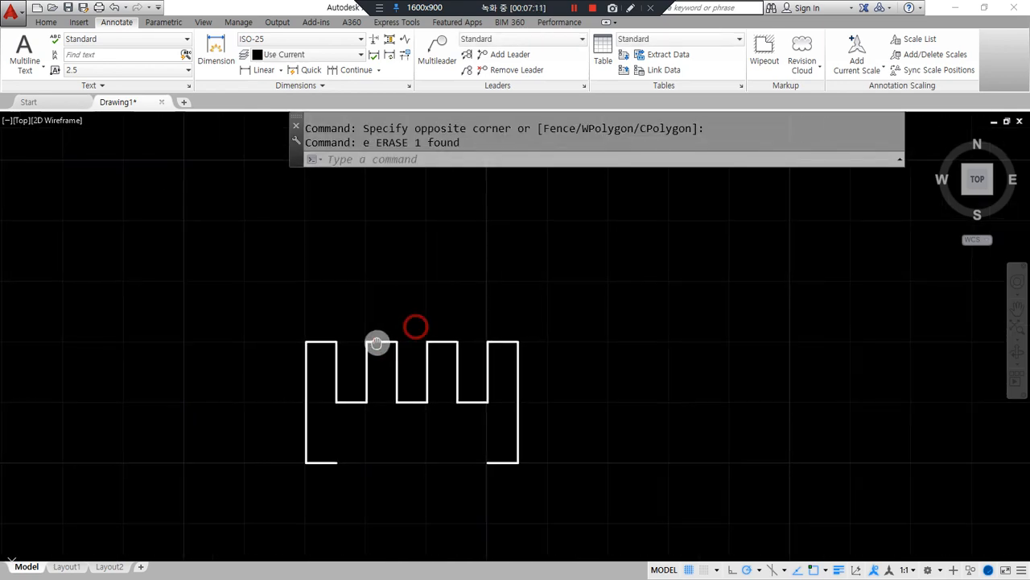
{"action": "type", "text": "c"}
{"action": "key", "text": "Return"}
{"action": "left_click", "coordinate": [411, 402]}
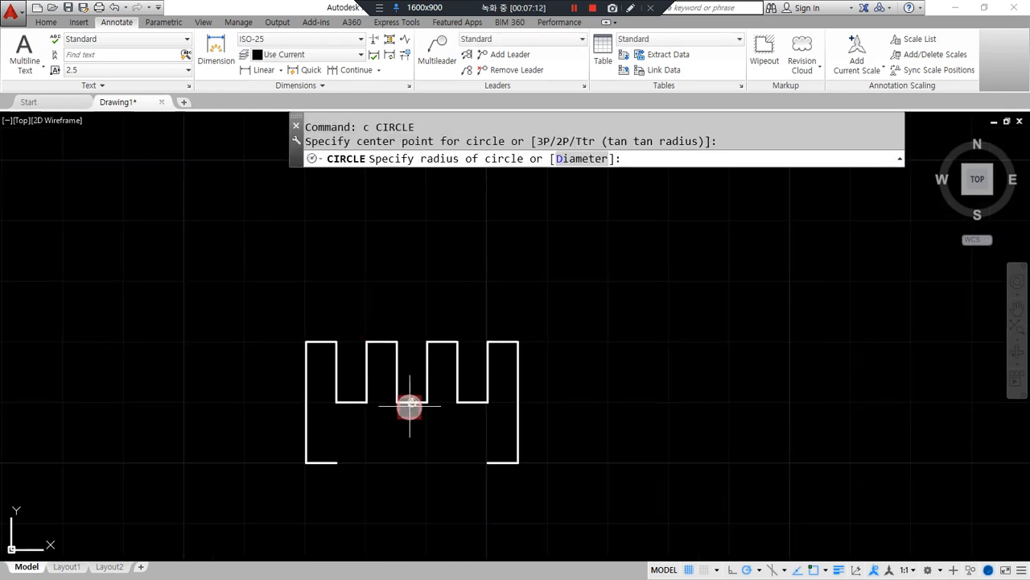
{"action": "left_click", "coordinate": [557, 366]}
Step: Copy the comb outline with its circle to the empty area above and to the right of the original
{"action": "scroll", "coordinate": [402, 378], "scroll_direction": "down", "scroll_amount": 3}
{"action": "middle_click_drag", "start_coordinate": [373, 379], "coordinate": [306, 387]}
{"action": "type", "text": "cp"}
{"action": "scroll", "coordinate": [306, 386], "scroll_direction": "up", "scroll_amount": 1}
{"action": "key", "text": "Return"}
{"action": "left_click", "coordinate": [478, 465]}
{"action": "left_click", "coordinate": [223, 303]}
{"action": "key", "text": "Return"}
{"action": "left_click", "coordinate": [368, 301]}
{"action": "middle_click_drag", "start_coordinate": [598, 266], "coordinate": [441, 418]}
{"action": "left_click", "coordinate": [564, 223]}
{"action": "key", "text": "Return"}
Step: Scale the copied comb and circle by a factor of 3 about the circle's centre
{"action": "type", "text": "sc"}
{"action": "key", "text": "Return"}
{"action": "left_click", "coordinate": [711, 428]}
{"action": "left_click", "coordinate": [438, 209]}
{"action": "key", "text": "Return"}
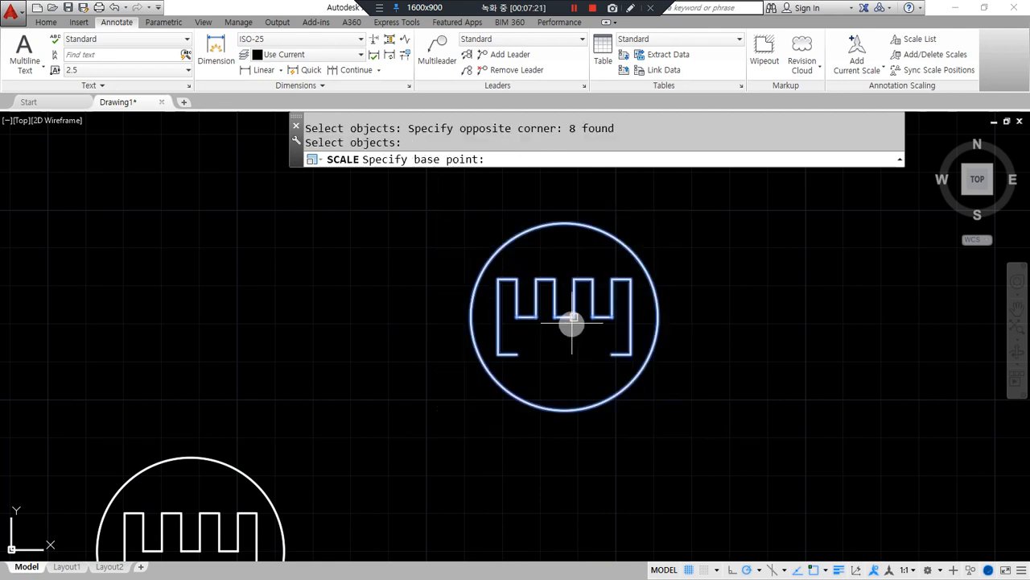
{"action": "left_click", "coordinate": [565, 321]}
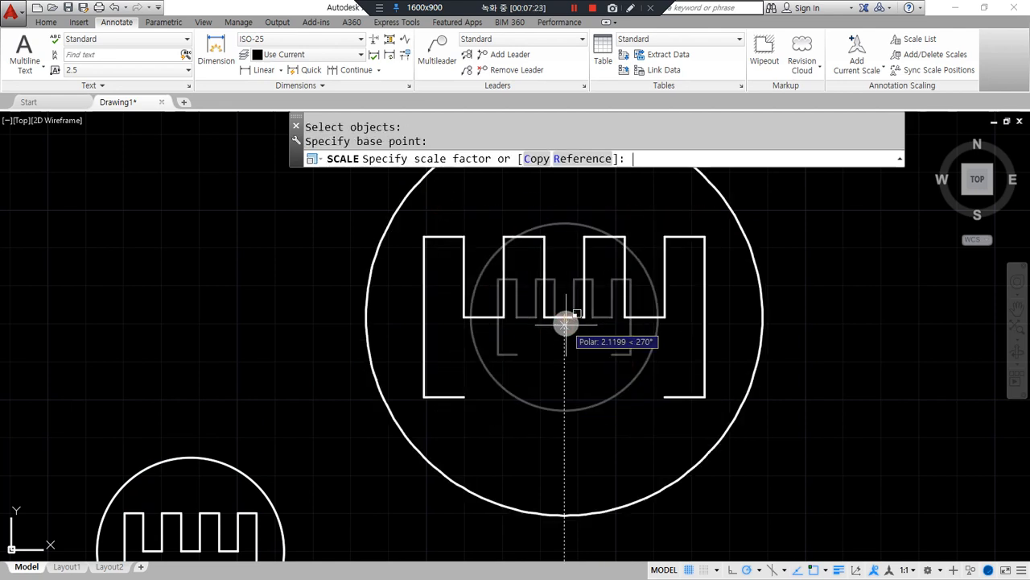
{"action": "type", "text": "3"}
{"action": "key", "text": "Return"}
{"action": "scroll", "coordinate": [566, 321], "scroll_direction": "down", "scroll_amount": 3}
{"action": "mouse_move", "coordinate": [316, 533]}
{"action": "left_mouse_down"}
{"action": "mouse_move", "coordinate": [352, 395]}
{"action": "mouse_move", "coordinate": [359, 548]}
{"action": "left_mouse_up"}
{"action": "mouse_move", "coordinate": [253, 385]}
{"action": "left_mouse_down"}
{"action": "mouse_move", "coordinate": [359, 283]}
{"action": "mouse_move", "coordinate": [357, 316]}
{"action": "left_mouse_up"}
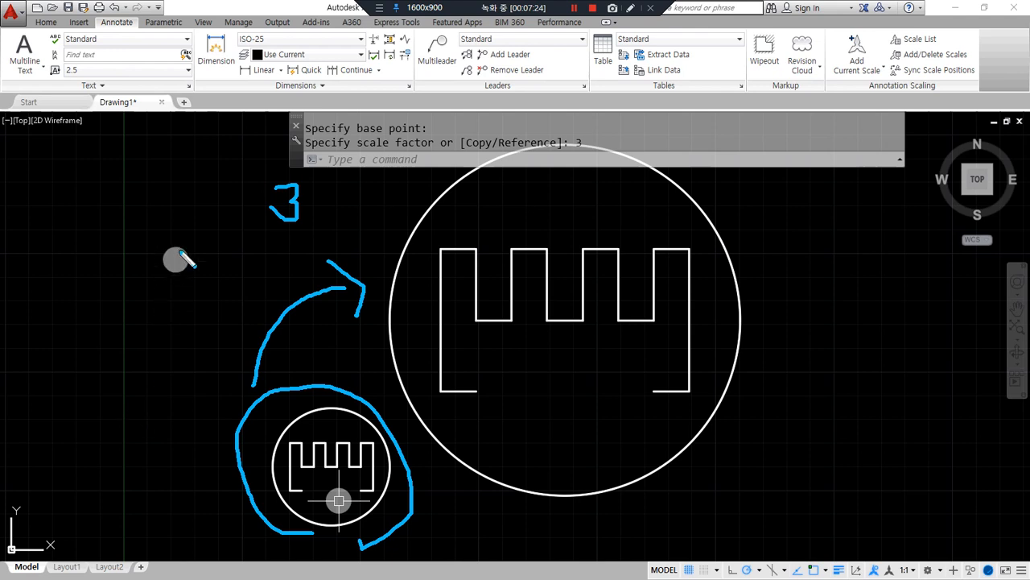
Step: Add a horizontal linear dimension across the top of the enlarged comb's first tooth, placed above it inside the circle
{"action": "left_click", "coordinate": [264, 70]}
{"action": "scroll", "coordinate": [408, 307], "scroll_direction": "up", "scroll_amount": 2}
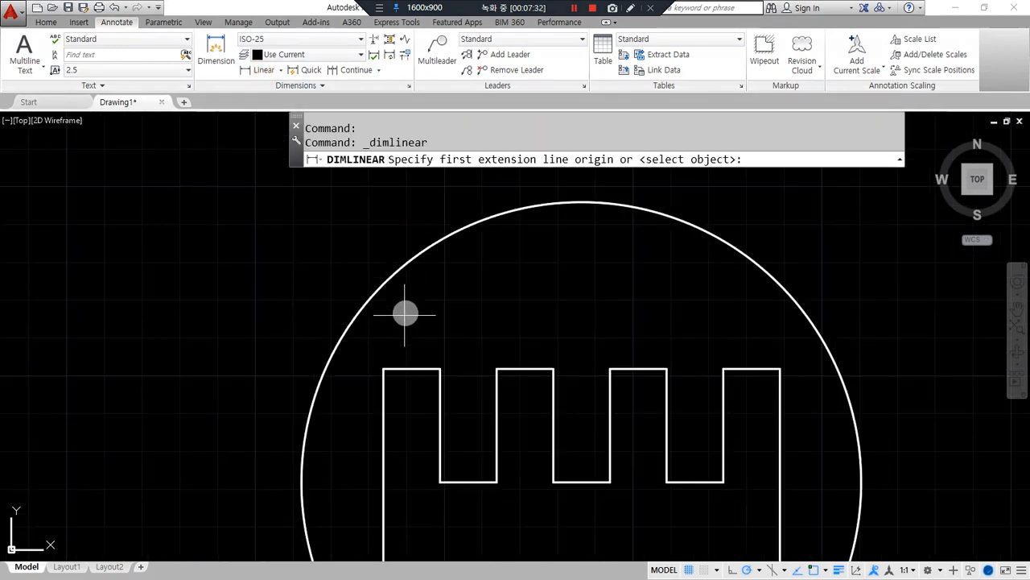
{"action": "left_click", "coordinate": [384, 368]}
{"action": "left_click", "coordinate": [440, 369]}
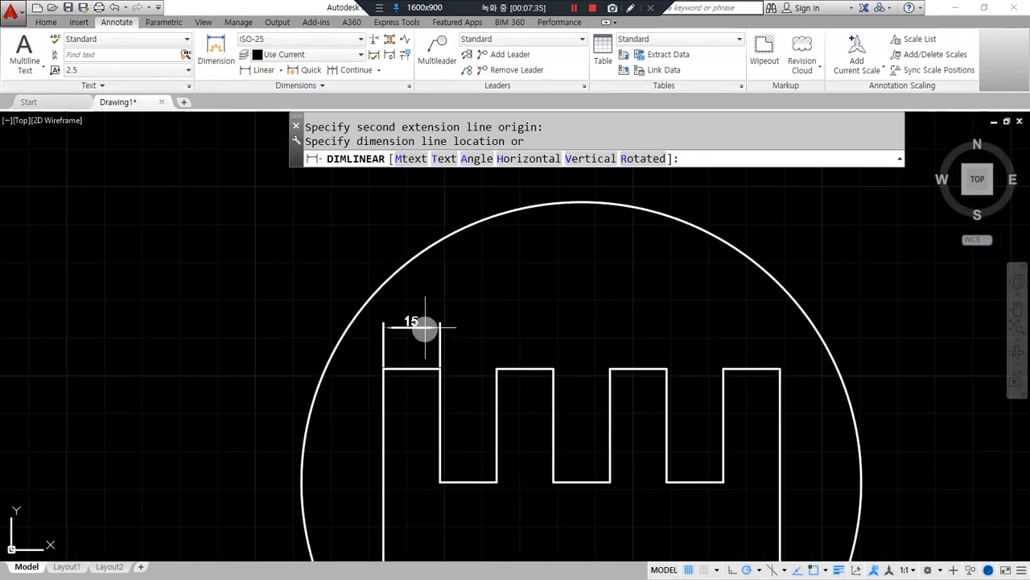
{"action": "left_click", "coordinate": [425, 324]}
Step: Add a vertical linear dimension for the depth of the enlarged comb's teeth, placed beside the last tooth
{"action": "middle_click_drag", "start_coordinate": [531, 419], "coordinate": [524, 362]}
{"action": "key", "text": "space"}
{"action": "left_click", "coordinate": [763, 313]}
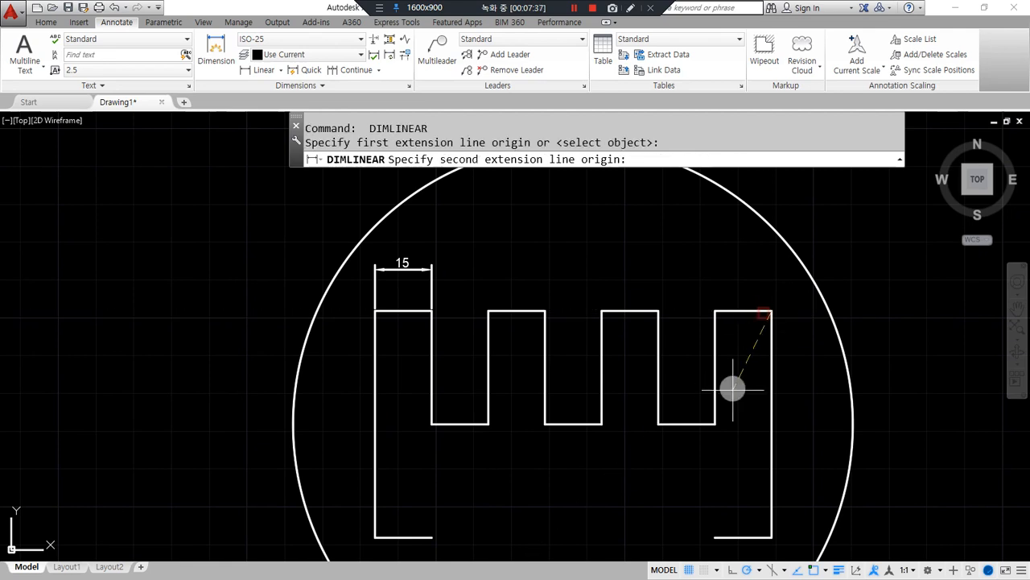
{"action": "left_click", "coordinate": [716, 422]}
{"action": "left_click", "coordinate": [810, 391]}
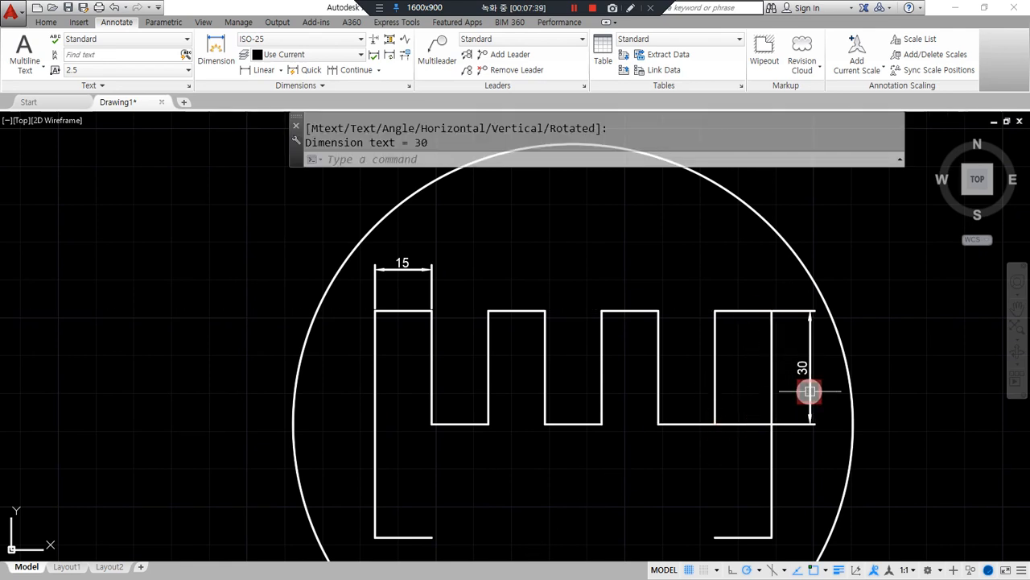
Step: Continue the first tooth's horizontal dimension across every remaining gap and tooth along the top of the enlarged comb
{"action": "left_click", "coordinate": [343, 70]}
{"action": "key", "text": "Return"}
{"action": "left_click", "coordinate": [435, 288]}
{"action": "left_click", "coordinate": [489, 311]}
{"action": "left_click", "coordinate": [545, 312]}
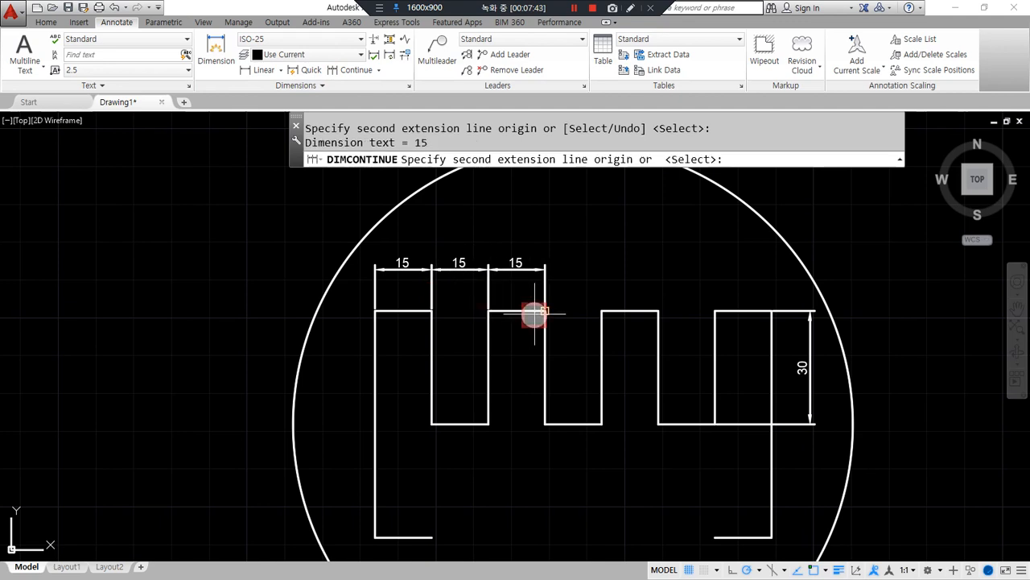
{"action": "left_click", "coordinate": [602, 310]}
{"action": "left_click", "coordinate": [659, 311]}
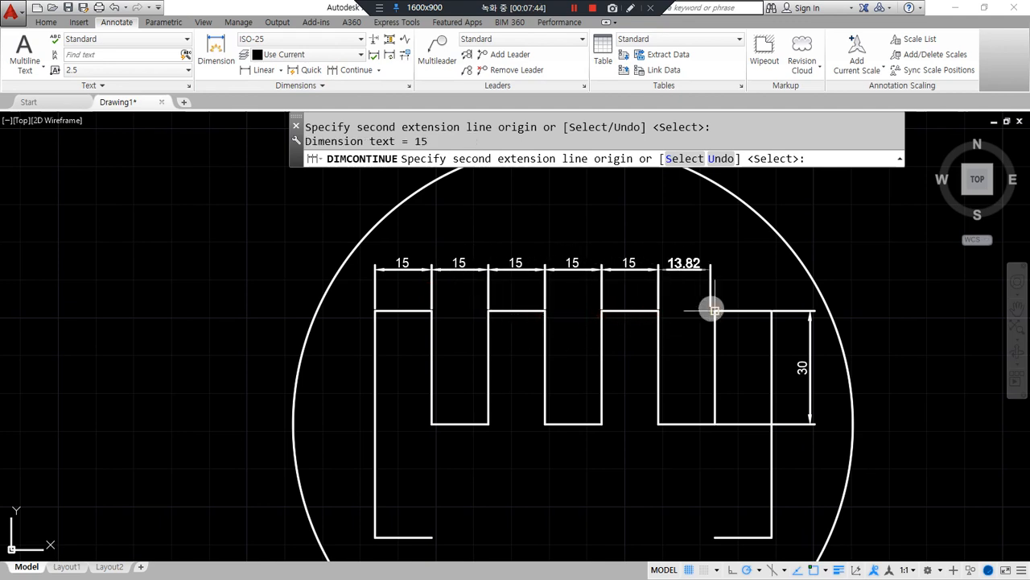
{"action": "left_click", "coordinate": [716, 309]}
{"action": "left_click", "coordinate": [771, 310]}
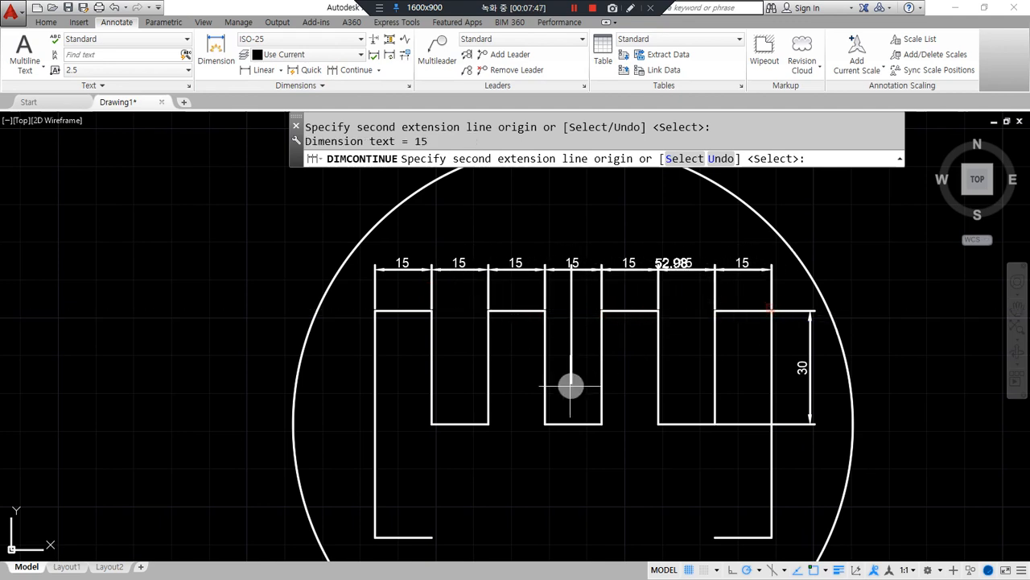
{"action": "key", "text": "Escape"}
Step: Add a horizontal linear dimension across the top of the original comb's first tooth, placed just above it
{"action": "scroll", "coordinate": [397, 313], "scroll_direction": "down", "scroll_amount": 1}
{"action": "middle_click_drag", "start_coordinate": [338, 337], "coordinate": [533, 267]}
{"action": "scroll", "coordinate": [378, 495], "scroll_direction": "up", "scroll_amount": 2}
{"action": "key", "text": "space"}
{"action": "key", "text": "Escape"}
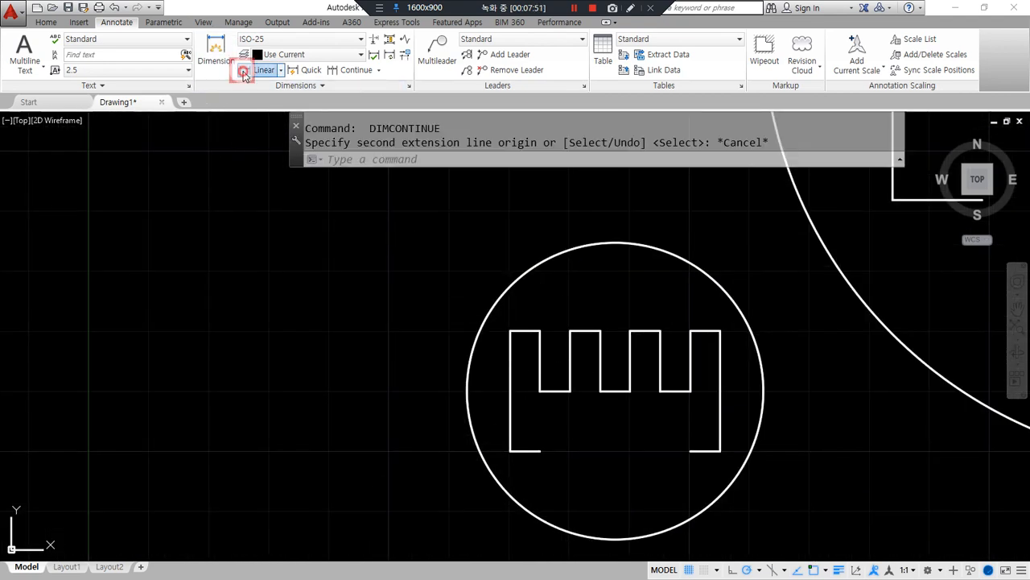
{"action": "left_click", "coordinate": [244, 71]}
{"action": "left_click", "coordinate": [510, 331]}
{"action": "left_click", "coordinate": [540, 331]}
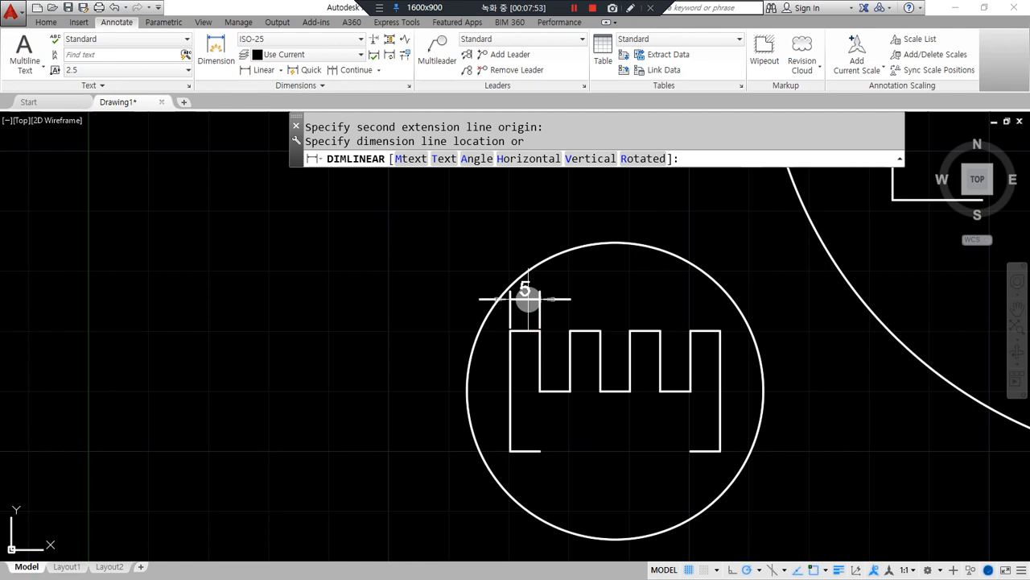
{"action": "left_click", "coordinate": [525, 292]}
Step: Add a vertical linear dimension for the original comb's overall height, placed beside it outside the circle
{"action": "middle_click_drag", "start_coordinate": [552, 346], "coordinate": [430, 343]}
{"action": "key", "text": "space"}
{"action": "left_click", "coordinate": [490, 323]}
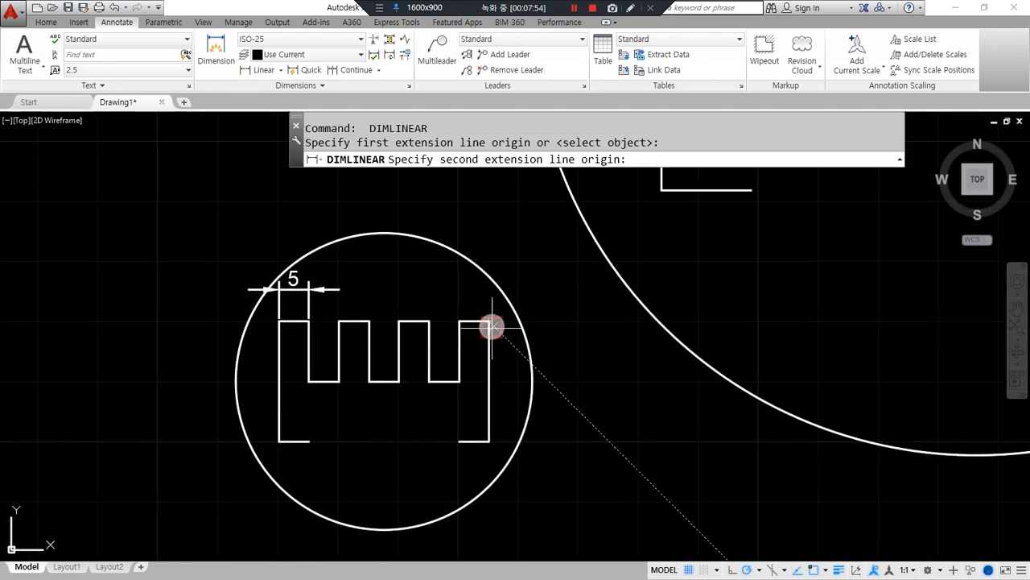
{"action": "left_click", "coordinate": [463, 437]}
{"action": "left_click", "coordinate": [568, 412]}
Step: Add a vertical linear dimension for the original comb's tooth depth, placed between the outline and the overall height dimension
{"action": "scroll", "coordinate": [596, 394], "scroll_direction": "down", "scroll_amount": 2}
{"action": "middle_click_drag", "start_coordinate": [619, 373], "coordinate": [133, 466]}
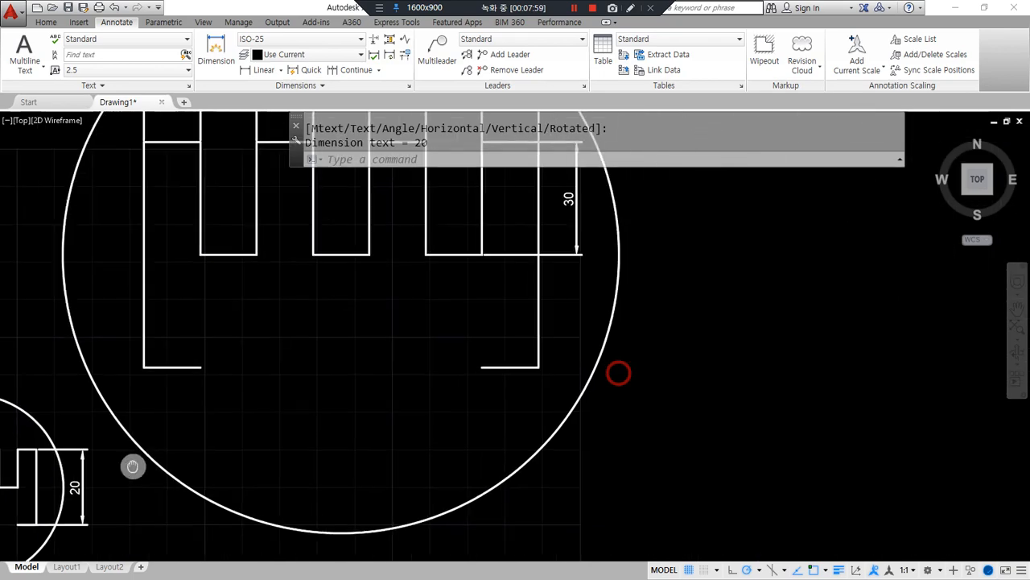
{"action": "middle_click_drag", "start_coordinate": [226, 380], "coordinate": [683, 338]}
{"action": "scroll", "coordinate": [499, 487], "scroll_direction": "up", "scroll_amount": 4}
{"action": "key", "text": "space"}
{"action": "left_click", "coordinate": [487, 395]}
{"action": "left_click", "coordinate": [536, 301]}
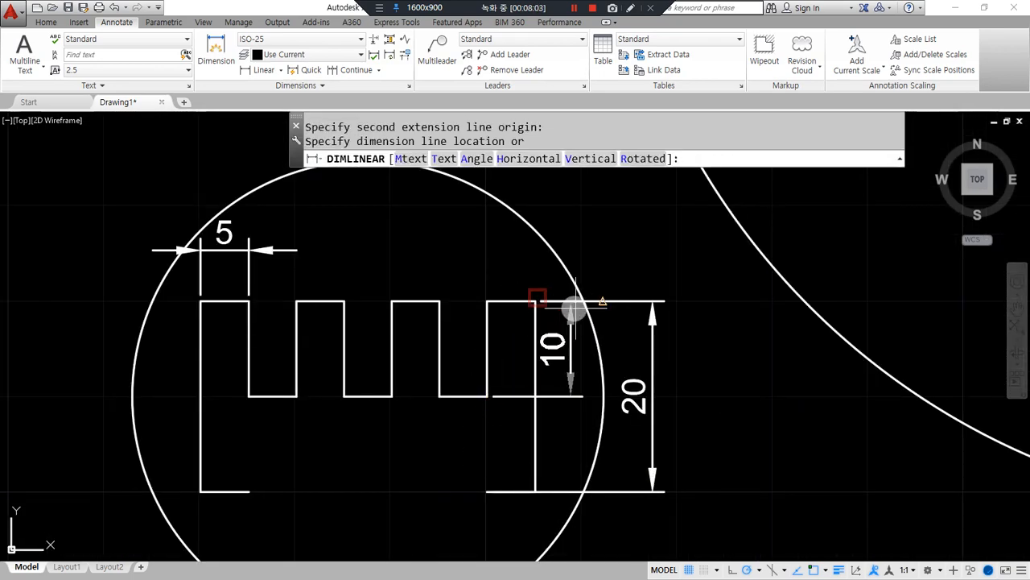
{"action": "left_click", "coordinate": [580, 330]}
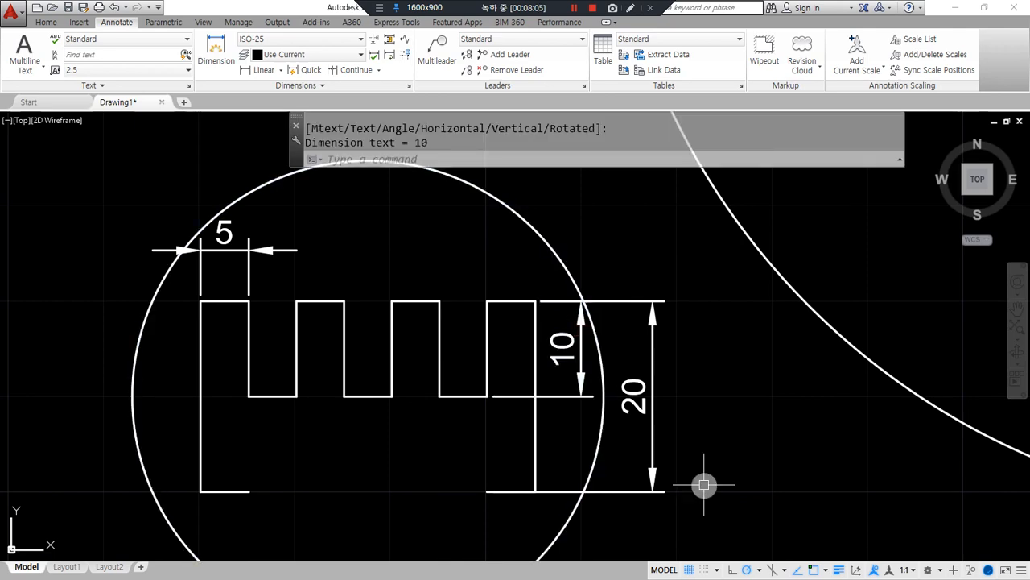
Step: Compare the tooth dimensions on the enlarged comb with those on the original
{"action": "scroll", "coordinate": [647, 400], "scroll_direction": "down", "scroll_amount": 5}
{"action": "middle_click_drag", "start_coordinate": [653, 396], "coordinate": [292, 504]}
{"action": "middle_click_drag", "start_coordinate": [562, 374], "coordinate": [560, 431]}
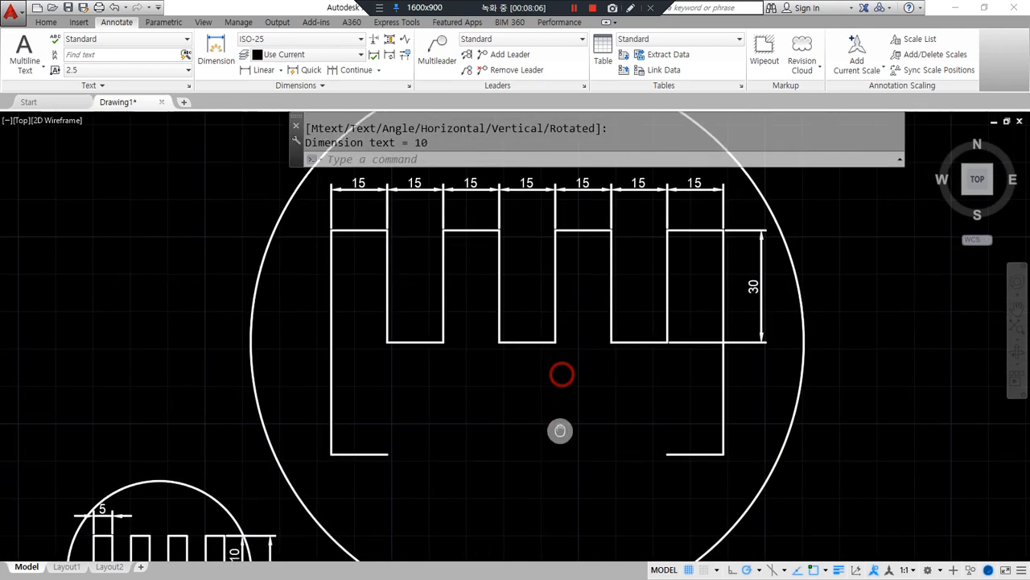
{"action": "scroll", "coordinate": [720, 289], "scroll_direction": "up", "scroll_amount": 2}
{"action": "middle_click_drag", "start_coordinate": [596, 265], "coordinate": [621, 347]}
{"action": "mouse_move", "coordinate": [836, 471]}
{"action": "left_mouse_down"}
{"action": "mouse_move", "coordinate": [860, 245]}
{"action": "mouse_move", "coordinate": [721, 522]}
{"action": "left_mouse_up"}
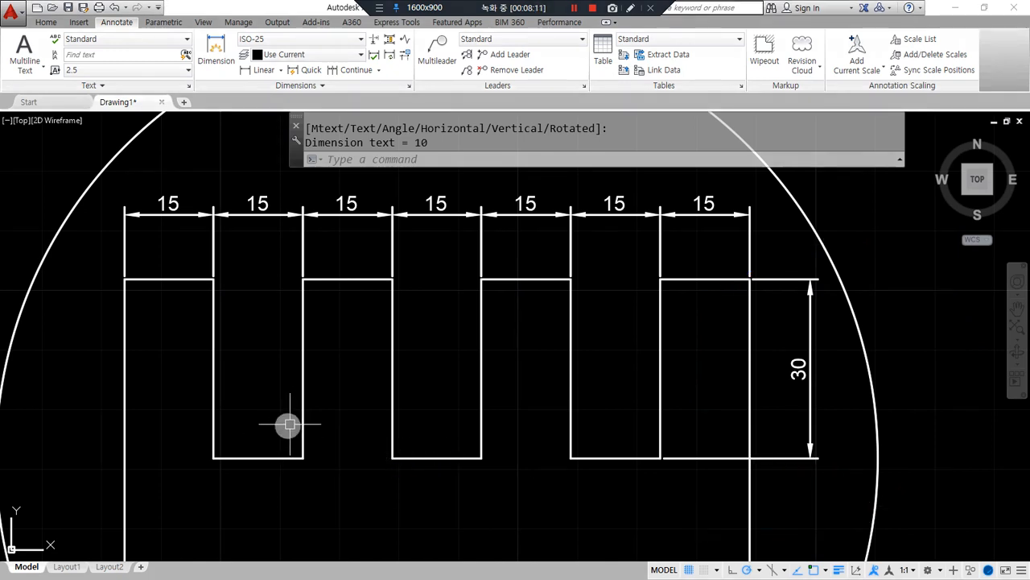
{"action": "scroll", "coordinate": [281, 429], "scroll_direction": "down", "scroll_amount": 4}
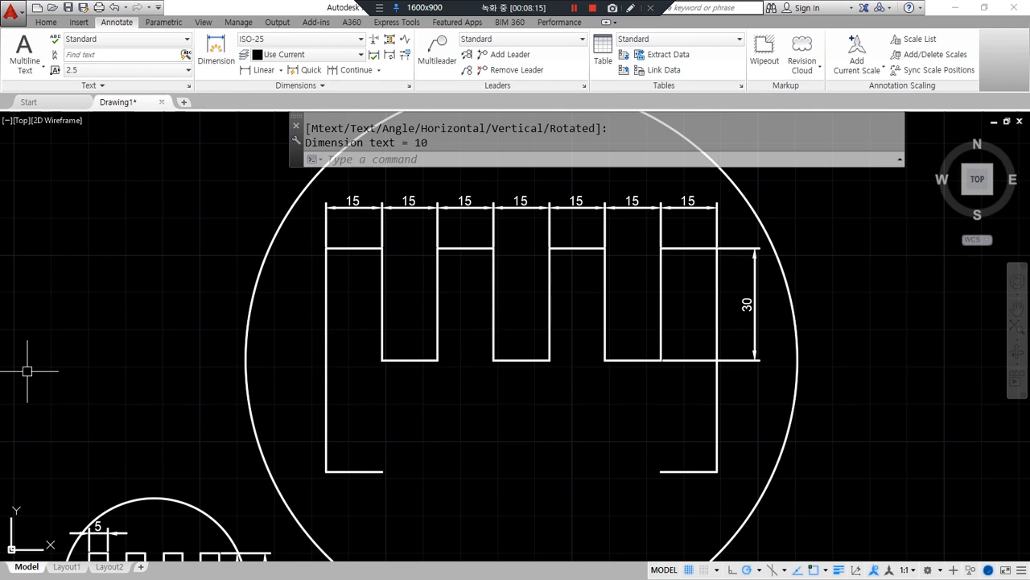
{"action": "middle_click_drag", "start_coordinate": [480, 453], "coordinate": [535, 445]}
Step: Modify the ISO-25 dimension style to use a measurement scale factor of 2 and apply it to the drawing
{"action": "left_click", "coordinate": [534, 446]}
{"action": "type", "text": "d"}
{"action": "key", "text": "Return"}
{"action": "key", "text": "Escape"}
{"action": "key", "text": "Escape"}
{"action": "type", "text": "d"}
{"action": "key", "text": "Return"}
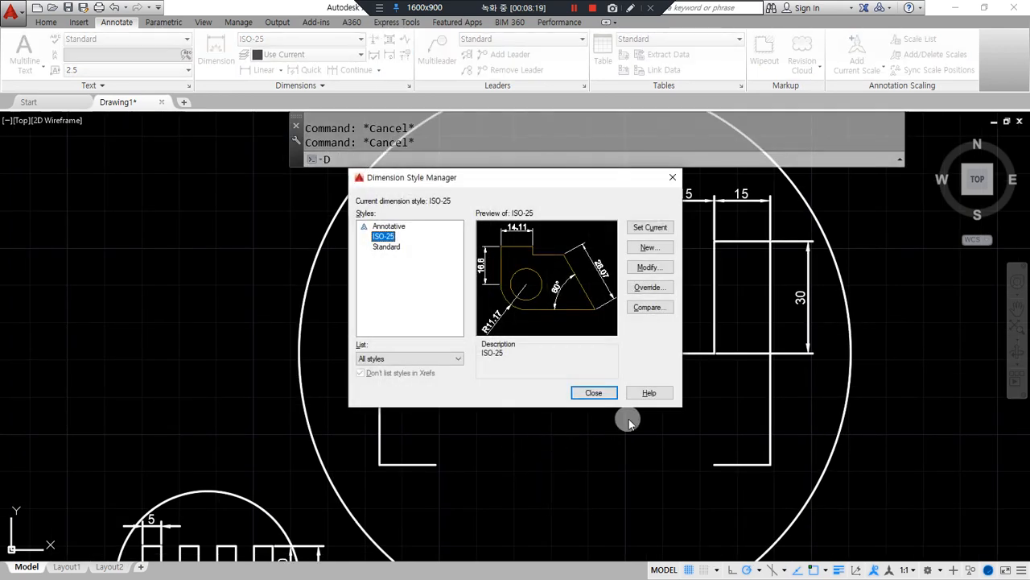
{"action": "left_click", "coordinate": [651, 268]}
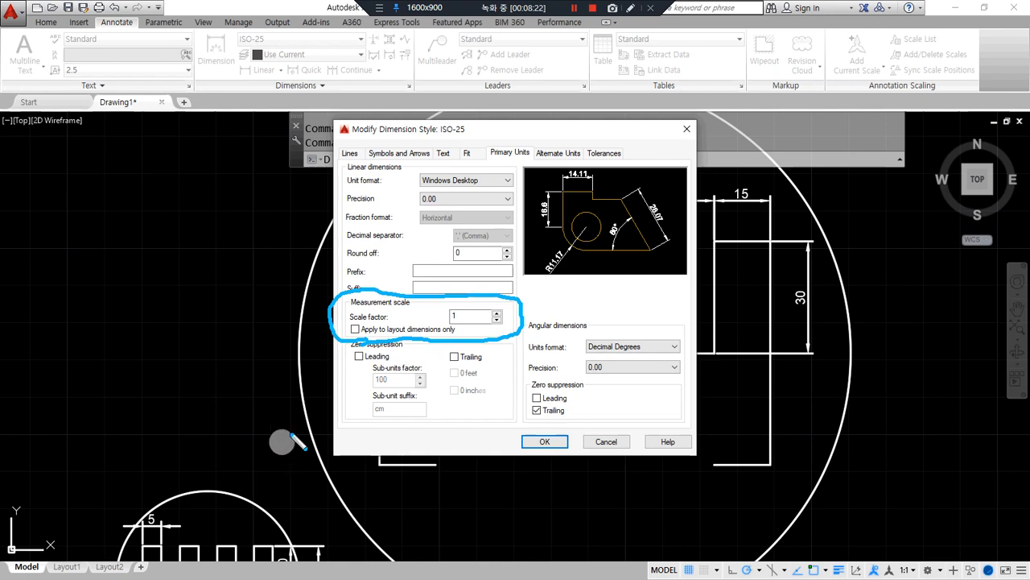
{"action": "mouse_move", "coordinate": [349, 348]}
{"action": "left_mouse_down"}
{"action": "mouse_move", "coordinate": [317, 291]}
{"action": "mouse_move", "coordinate": [528, 290]}
{"action": "left_mouse_up"}
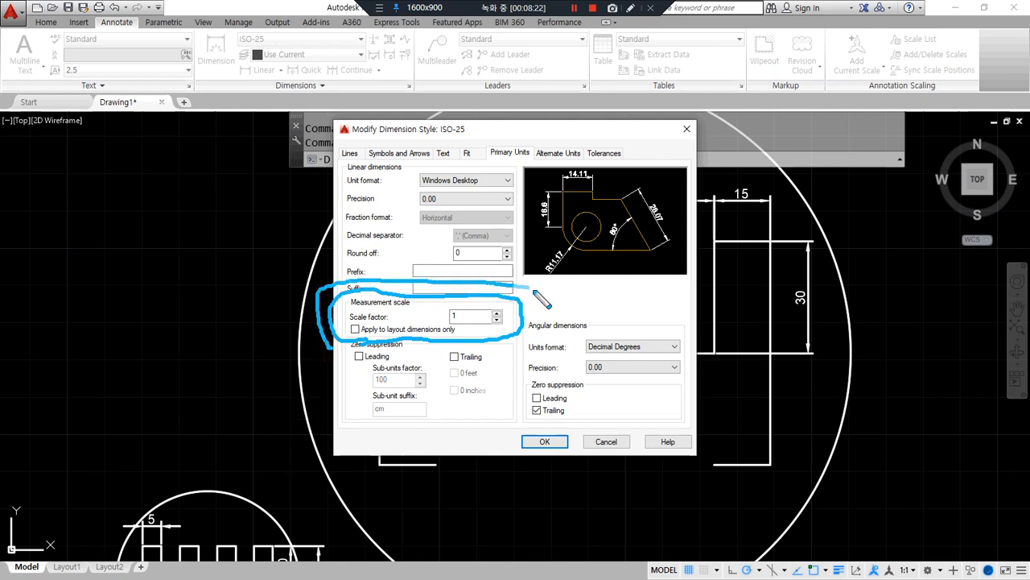
{"action": "left_click_drag", "start_coordinate": [435, 362], "coordinate": [322, 341]}
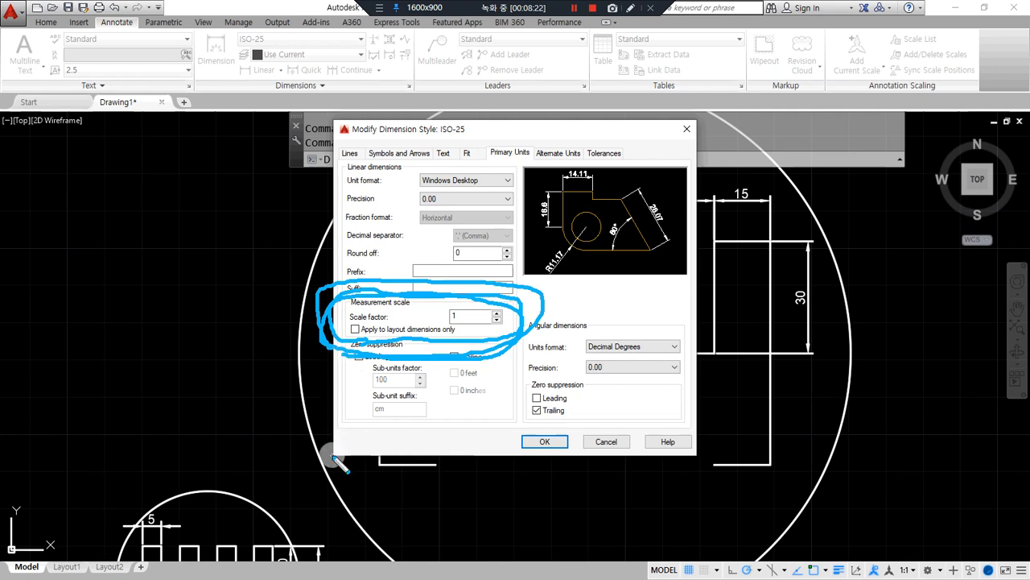
{"action": "mouse_move", "coordinate": [463, 368]}
{"action": "left_mouse_down"}
{"action": "mouse_move", "coordinate": [448, 282]}
{"action": "mouse_move", "coordinate": [474, 375]}
{"action": "left_mouse_up"}
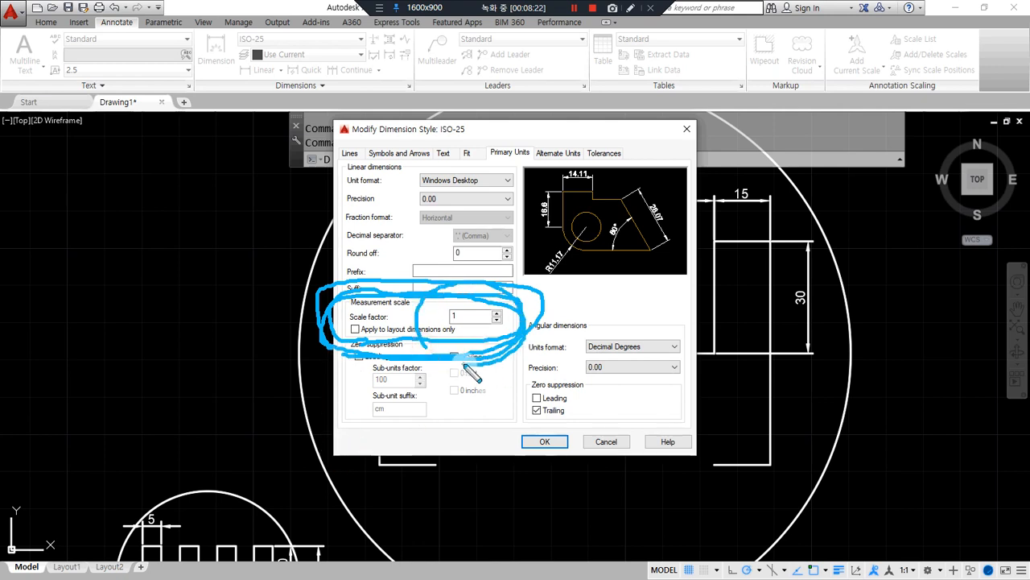
{"action": "mouse_move", "coordinate": [153, 414]}
{"action": "left_mouse_down"}
{"action": "mouse_move", "coordinate": [155, 462]}
{"action": "mouse_move", "coordinate": [169, 428]}
{"action": "left_mouse_up"}
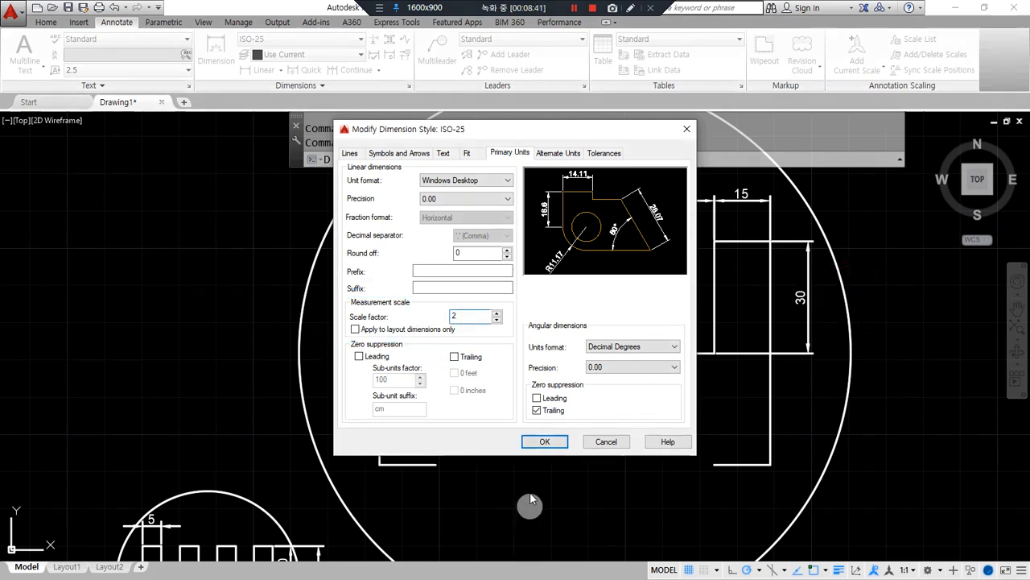
{"action": "left_click", "coordinate": [544, 442]}
{"action": "left_click", "coordinate": [594, 395]}
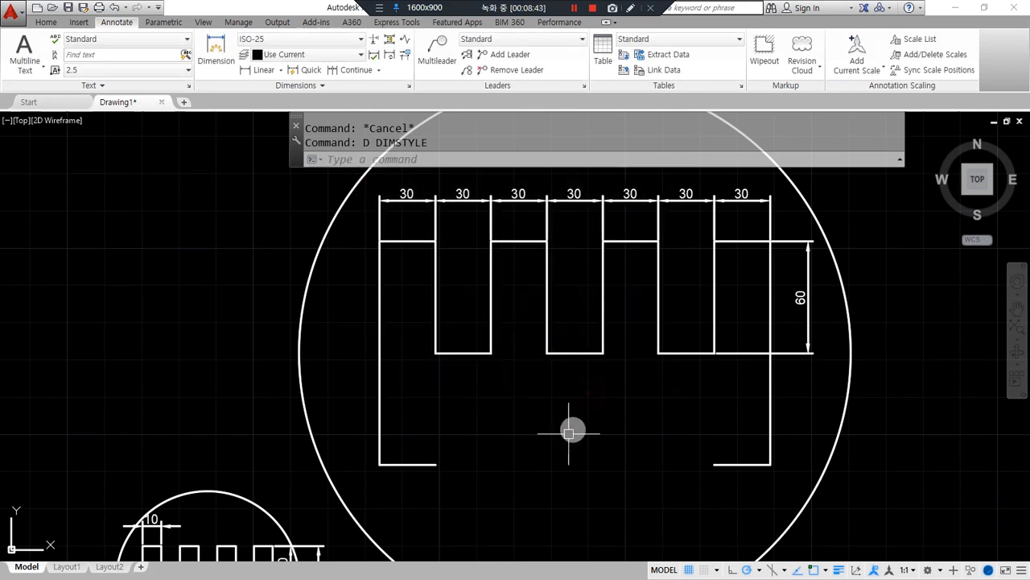
Step: Check how the dimensions read on both the original and enlarged combs, and regenerate the drawing
{"action": "scroll", "coordinate": [143, 421], "scroll_direction": "up", "scroll_amount": 3}
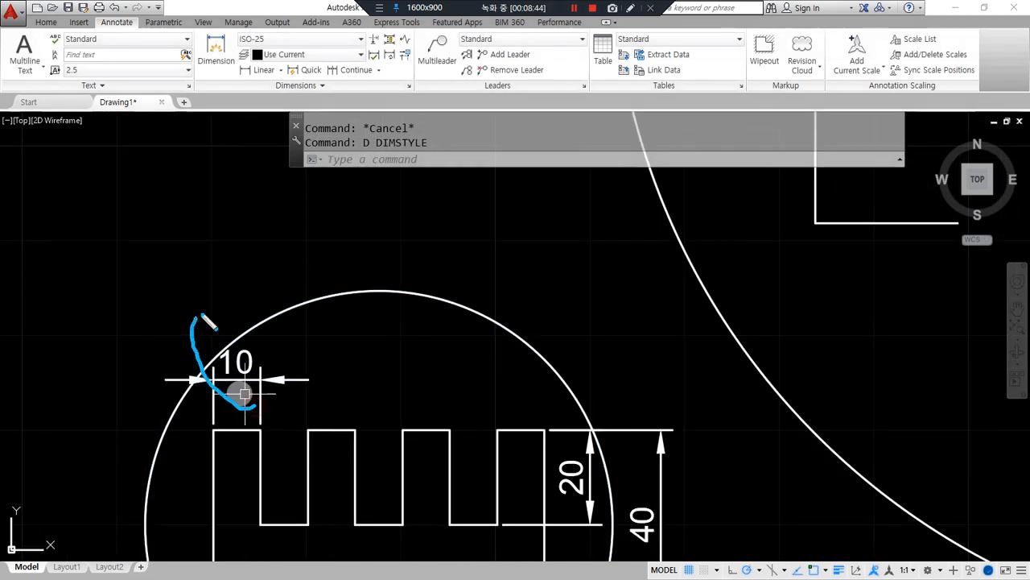
{"action": "left_click_drag", "start_coordinate": [203, 318], "coordinate": [262, 409]}
{"action": "scroll", "coordinate": [262, 410], "scroll_direction": "down", "scroll_amount": 5}
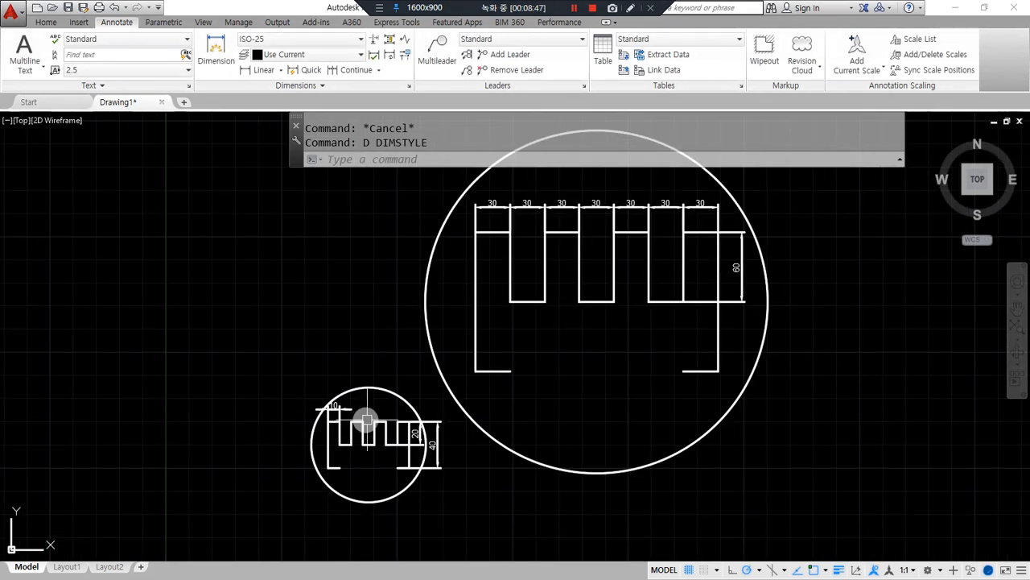
{"action": "scroll", "coordinate": [483, 290], "scroll_direction": "up", "scroll_amount": 5}
{"action": "scroll", "coordinate": [579, 323], "scroll_direction": "down", "scroll_amount": 2}
{"action": "scroll", "coordinate": [579, 324], "scroll_direction": "down", "scroll_amount": 2}
{"action": "middle_click_drag", "start_coordinate": [580, 324], "coordinate": [456, 308]}
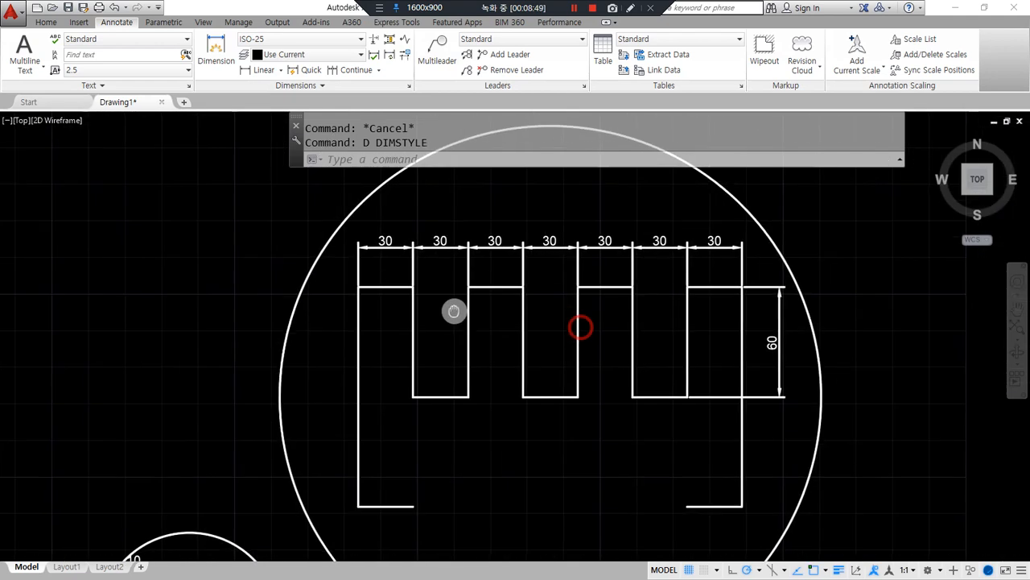
{"action": "middle_click_drag", "start_coordinate": [377, 286], "coordinate": [594, 301]}
{"action": "type", "text": "re"}
{"action": "key", "text": "Return"}
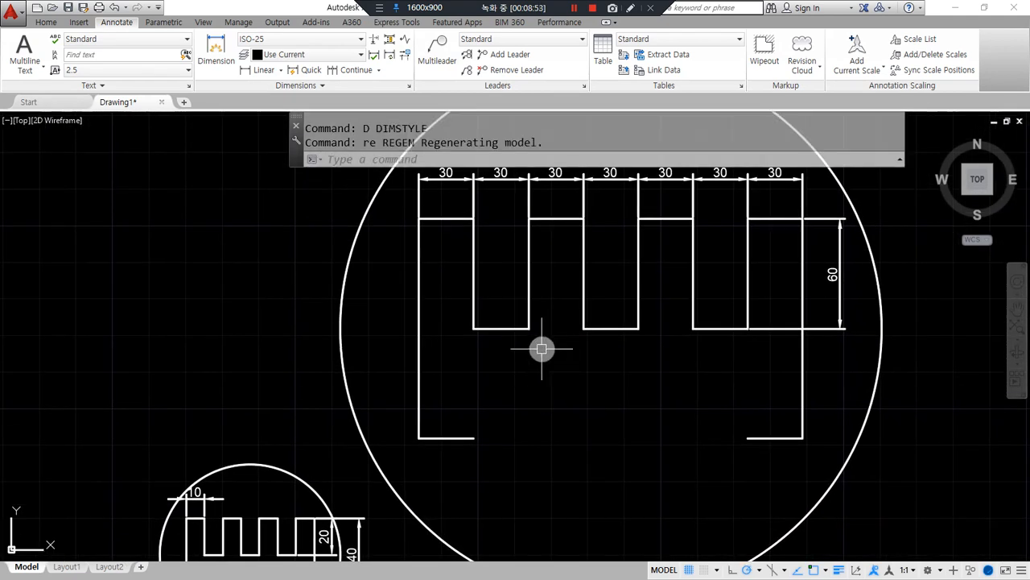
{"action": "middle_click_drag", "start_coordinate": [849, 315], "coordinate": [786, 346]}
{"action": "mouse_move", "coordinate": [798, 357]}
{"action": "left_mouse_down"}
{"action": "mouse_move", "coordinate": [802, 287]}
{"action": "mouse_move", "coordinate": [794, 364]}
{"action": "left_mouse_up"}
{"action": "mouse_move", "coordinate": [729, 207]}
{"action": "left_mouse_down"}
{"action": "mouse_move", "coordinate": [669, 207]}
{"action": "mouse_move", "coordinate": [739, 250]}
{"action": "left_mouse_up"}
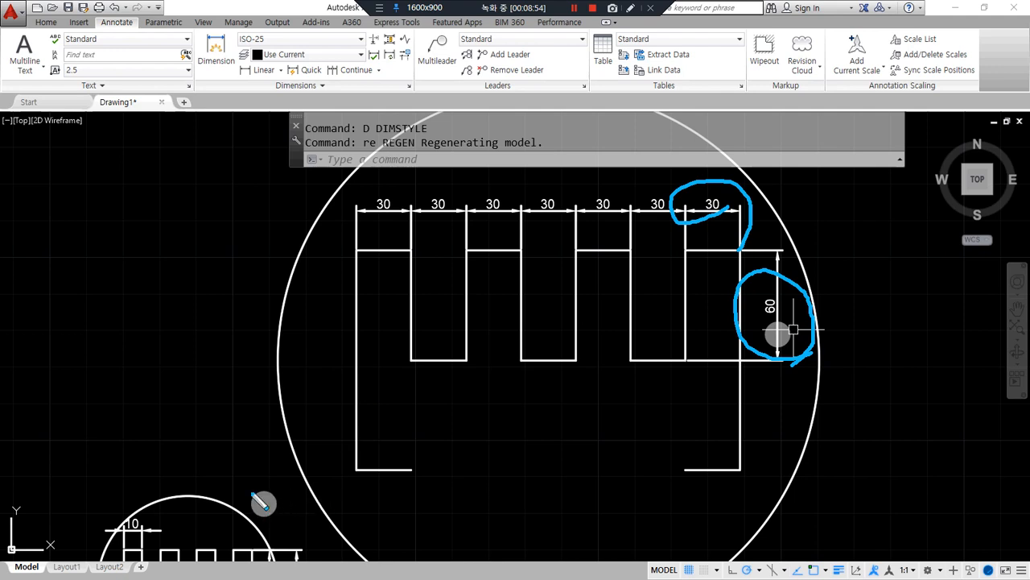
{"action": "mouse_move", "coordinate": [463, 235]}
{"action": "left_mouse_down"}
{"action": "mouse_move", "coordinate": [402, 156]}
{"action": "mouse_move", "coordinate": [478, 246]}
{"action": "left_mouse_up"}
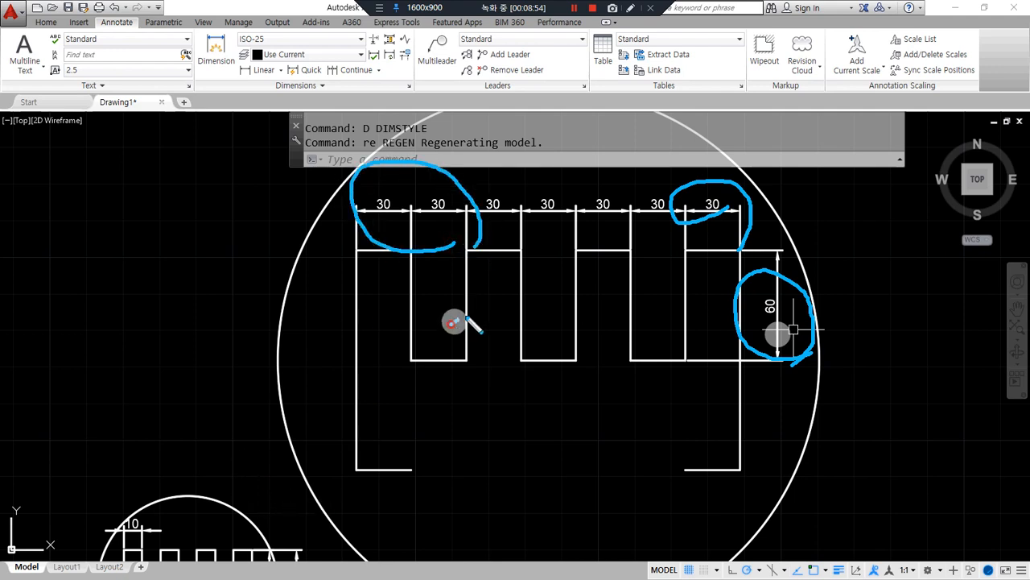
{"action": "left_click_drag", "start_coordinate": [489, 340], "coordinate": [467, 357]}
{"action": "left_click_drag", "start_coordinate": [531, 322], "coordinate": [534, 346]}
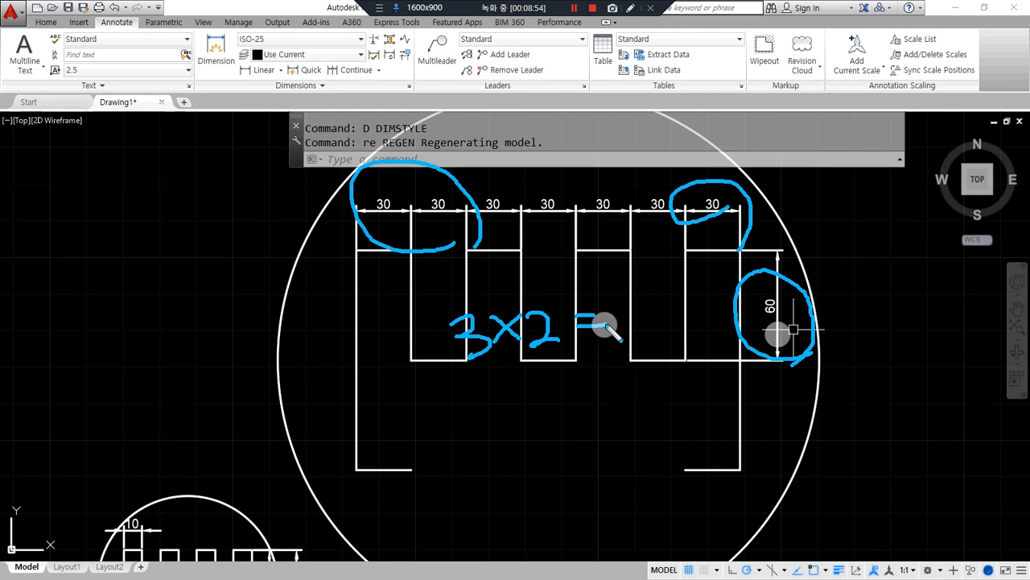
{"action": "mouse_move", "coordinate": [630, 359]}
{"action": "left_mouse_down"}
{"action": "mouse_move", "coordinate": [449, 338]}
{"action": "mouse_move", "coordinate": [596, 379]}
{"action": "left_mouse_up"}
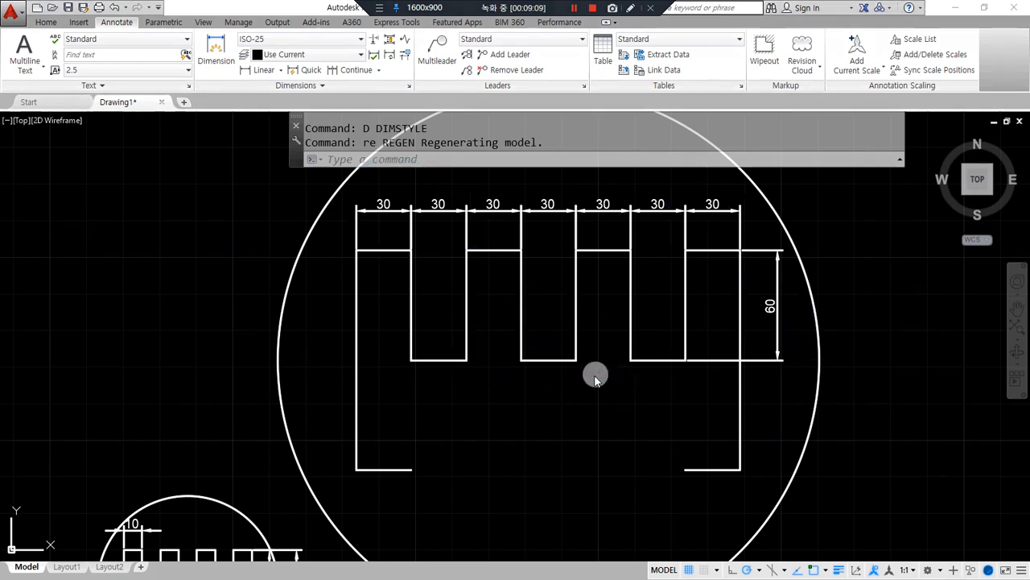
Step: Set the ISO-25 dimension style's measurement scale factor back to 1 and apply it to the drawing
{"action": "mouse_move", "coordinate": [453, 317]}
{"action": "middle_mouse_down"}
{"action": "mouse_move", "coordinate": [515, 349]}
{"action": "mouse_move", "coordinate": [523, 303]}
{"action": "middle_mouse_up"}
{"action": "type", "text": "d"}
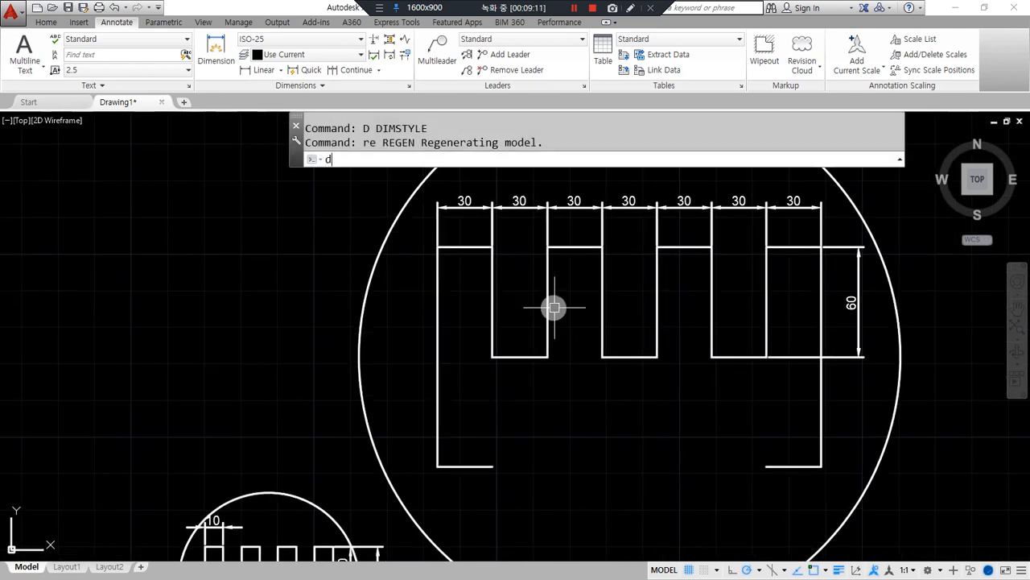
{"action": "key", "text": "Return"}
{"action": "left_click", "coordinate": [651, 267]}
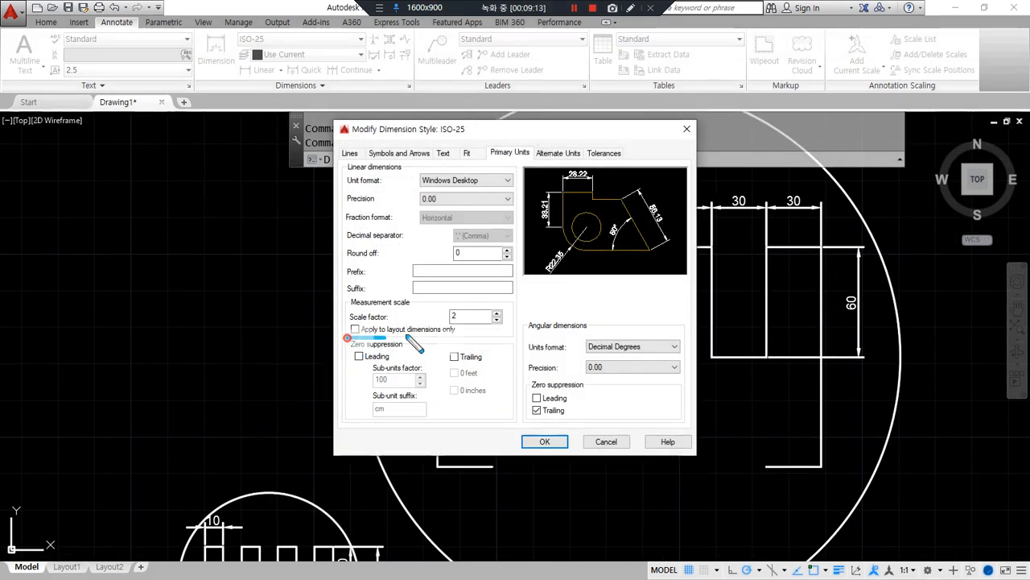
{"action": "left_click", "coordinate": [467, 316]}
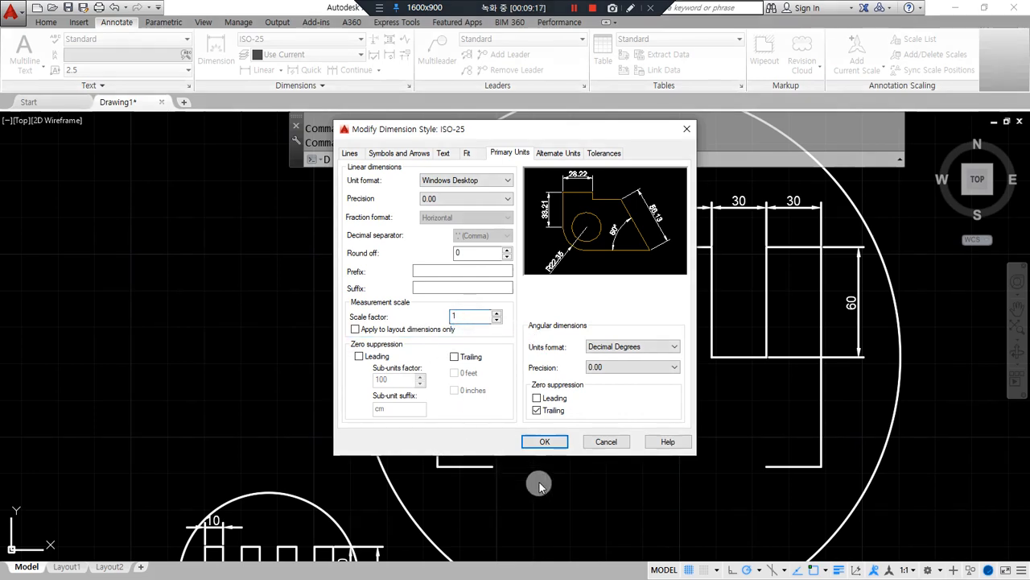
{"action": "left_click", "coordinate": [547, 443]}
{"action": "left_click", "coordinate": [593, 393]}
Step: Show the object properties and select all horizontal and vertical dimensions of the enlarged comb
{"action": "key", "text": "ctrl+1"}
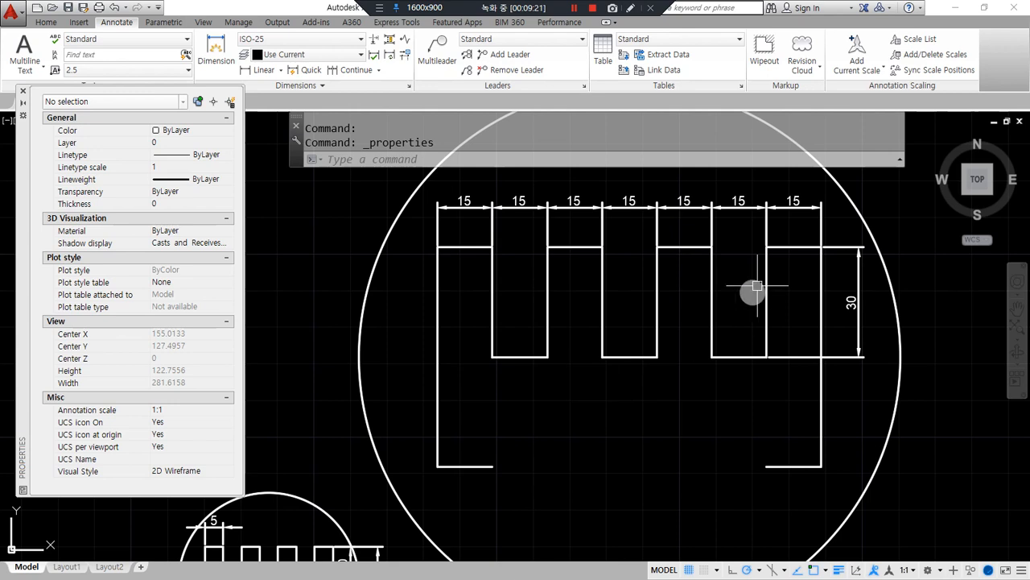
{"action": "left_click", "coordinate": [799, 219]}
{"action": "left_click", "coordinate": [433, 214]}
{"action": "left_click", "coordinate": [861, 309]}
{"action": "mouse_move", "coordinate": [829, 404]}
{"action": "left_mouse_down"}
{"action": "mouse_move", "coordinate": [717, 346]}
{"action": "mouse_move", "coordinate": [712, 284]}
{"action": "mouse_move", "coordinate": [453, 184]}
{"action": "mouse_move", "coordinate": [846, 195]}
{"action": "mouse_move", "coordinate": [864, 395]}
{"action": "mouse_move", "coordinate": [814, 412]}
{"action": "left_mouse_up"}
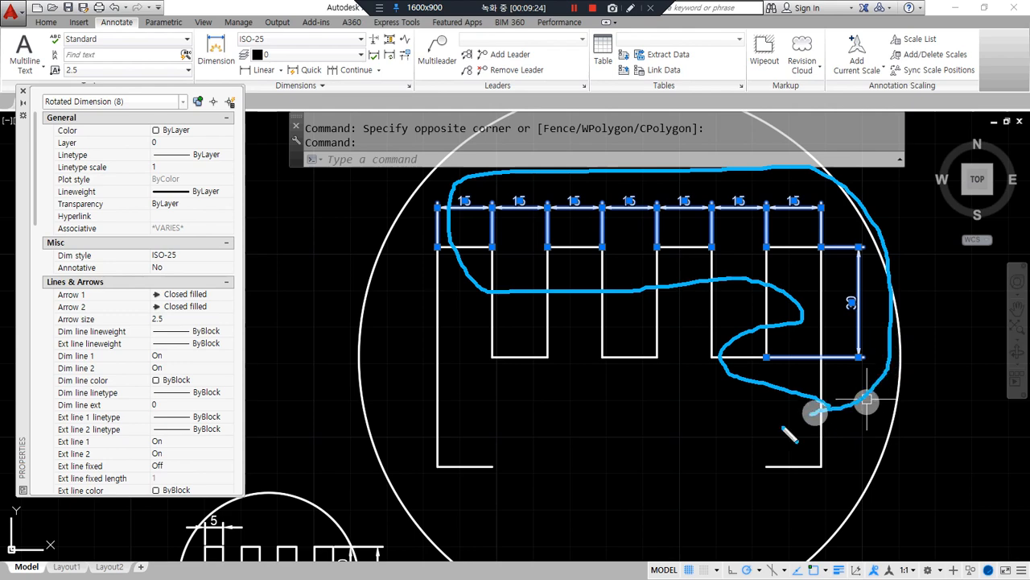
Step: Set the linear dimension scale of the enlarged comb's selected dimensions to 1/3 and clear the selection
{"action": "scroll", "coordinate": [174, 362], "scroll_direction": "down", "scroll_amount": 15}
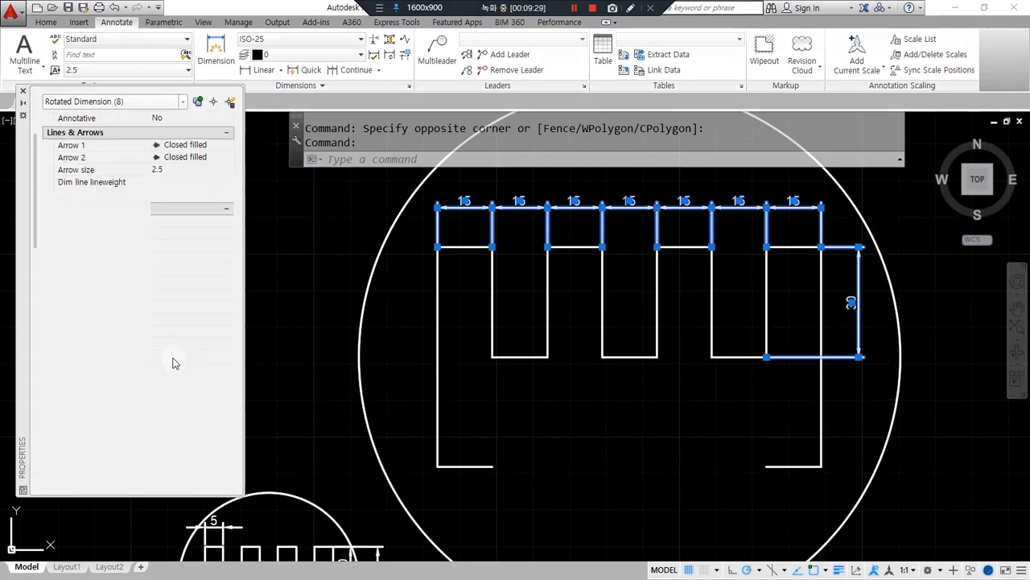
{"action": "scroll", "coordinate": [174, 354], "scroll_direction": "down", "scroll_amount": 3}
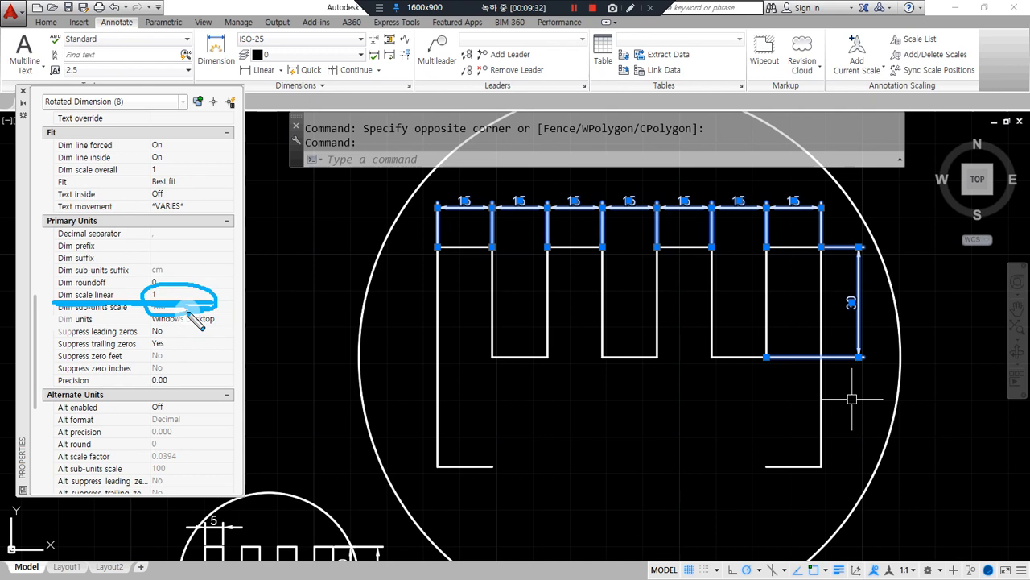
{"action": "mouse_move", "coordinate": [481, 258]}
{"action": "left_mouse_down"}
{"action": "mouse_move", "coordinate": [467, 195]}
{"action": "mouse_move", "coordinate": [483, 268]}
{"action": "mouse_move", "coordinate": [360, 428]}
{"action": "mouse_move", "coordinate": [255, 512]}
{"action": "mouse_move", "coordinate": [286, 529]}
{"action": "left_mouse_up"}
{"action": "mouse_move", "coordinate": [584, 365]}
{"action": "left_mouse_down"}
{"action": "mouse_move", "coordinate": [603, 364]}
{"action": "mouse_move", "coordinate": [570, 413]}
{"action": "left_mouse_up"}
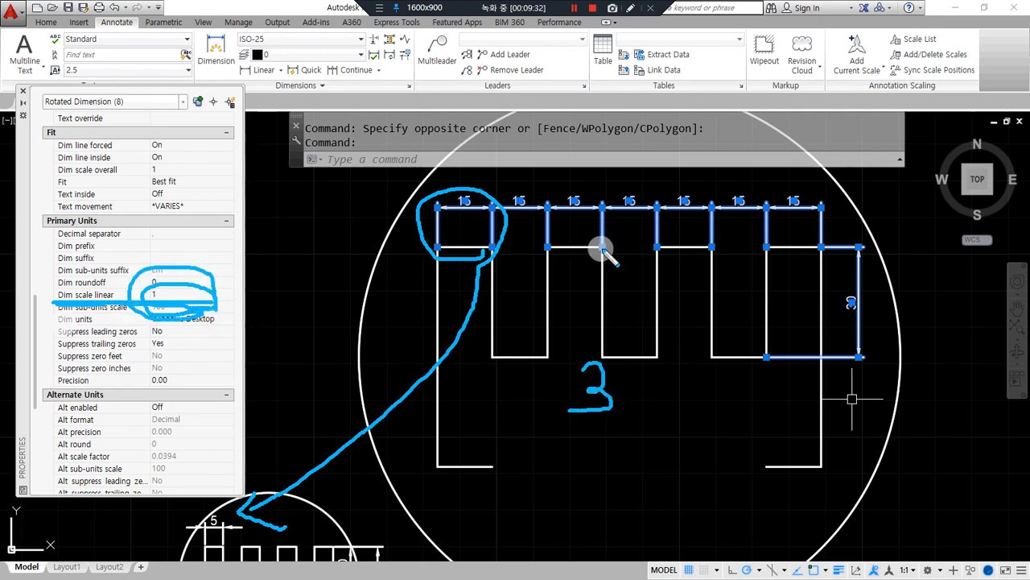
{"action": "left_click", "coordinate": [167, 296]}
{"action": "type", "text": "1/"}
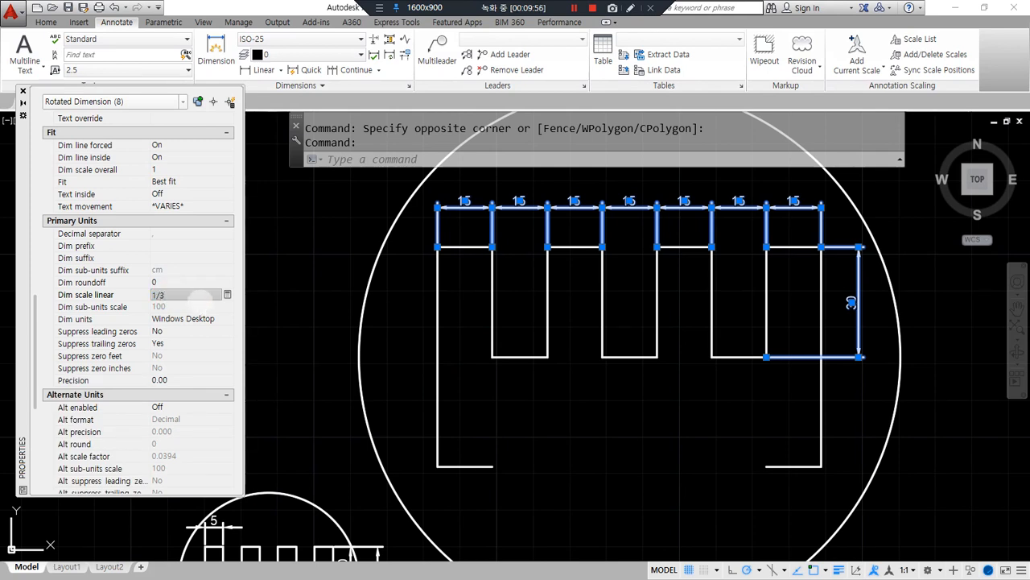
{"action": "type", "text": "3"}
{"action": "key", "text": "Return"}
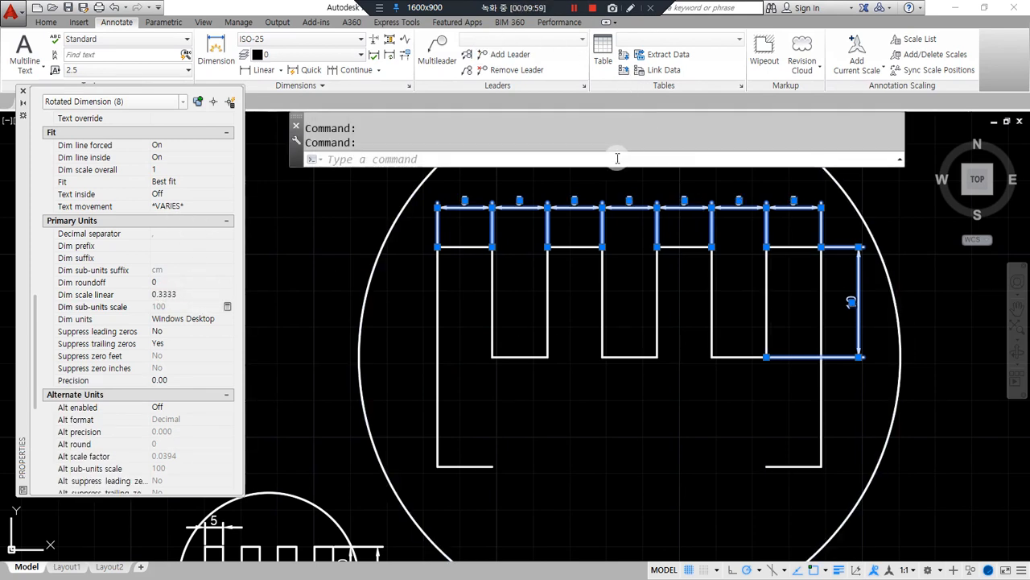
{"action": "key", "text": "Escape"}
{"action": "mouse_move", "coordinate": [506, 237]}
{"action": "left_mouse_down"}
{"action": "mouse_move", "coordinate": [438, 201]}
{"action": "mouse_move", "coordinate": [870, 156]}
{"action": "mouse_move", "coordinate": [875, 421]}
{"action": "mouse_move", "coordinate": [774, 241]}
{"action": "mouse_move", "coordinate": [492, 251]}
{"action": "left_mouse_up"}
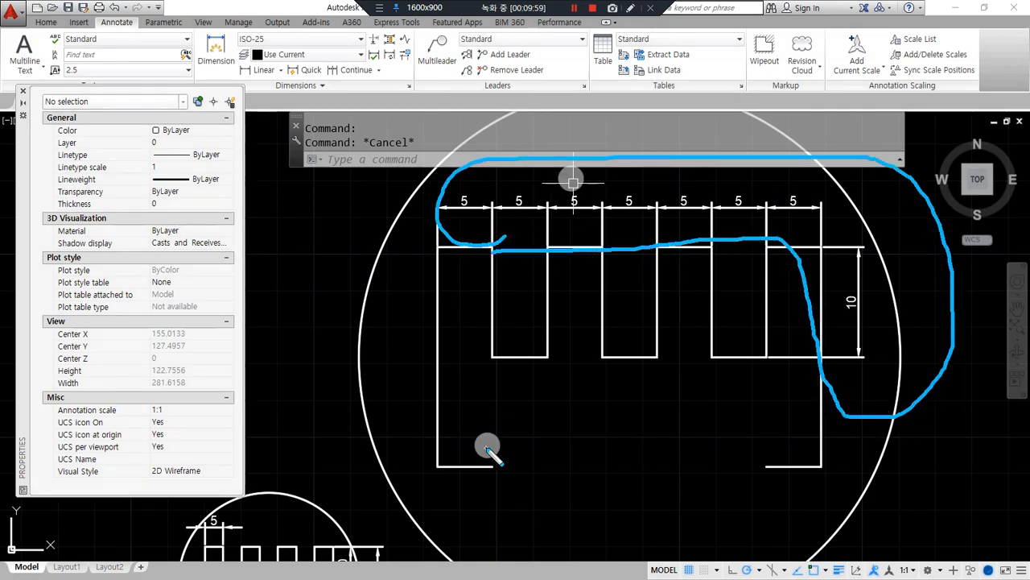
{"action": "mouse_move", "coordinate": [510, 272]}
{"action": "left_mouse_down"}
{"action": "mouse_move", "coordinate": [430, 230]}
{"action": "mouse_move", "coordinate": [809, 162]}
{"action": "mouse_move", "coordinate": [927, 367]}
{"action": "mouse_move", "coordinate": [727, 294]}
{"action": "mouse_move", "coordinate": [511, 249]}
{"action": "mouse_move", "coordinate": [545, 132]}
{"action": "mouse_move", "coordinate": [924, 264]}
{"action": "mouse_move", "coordinate": [809, 362]}
{"action": "mouse_move", "coordinate": [763, 318]}
{"action": "left_mouse_up"}
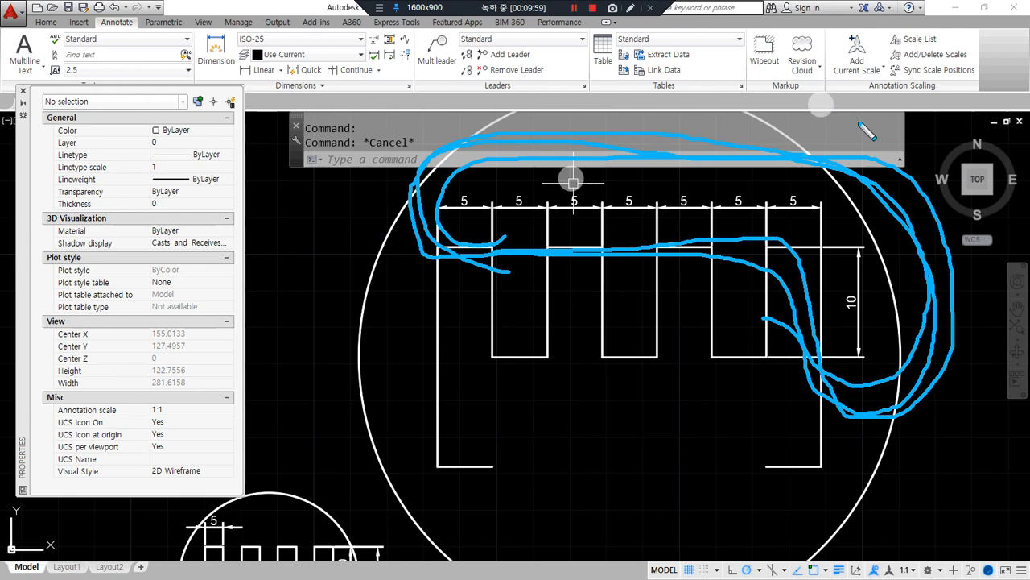
{"action": "key", "text": "Escape"}
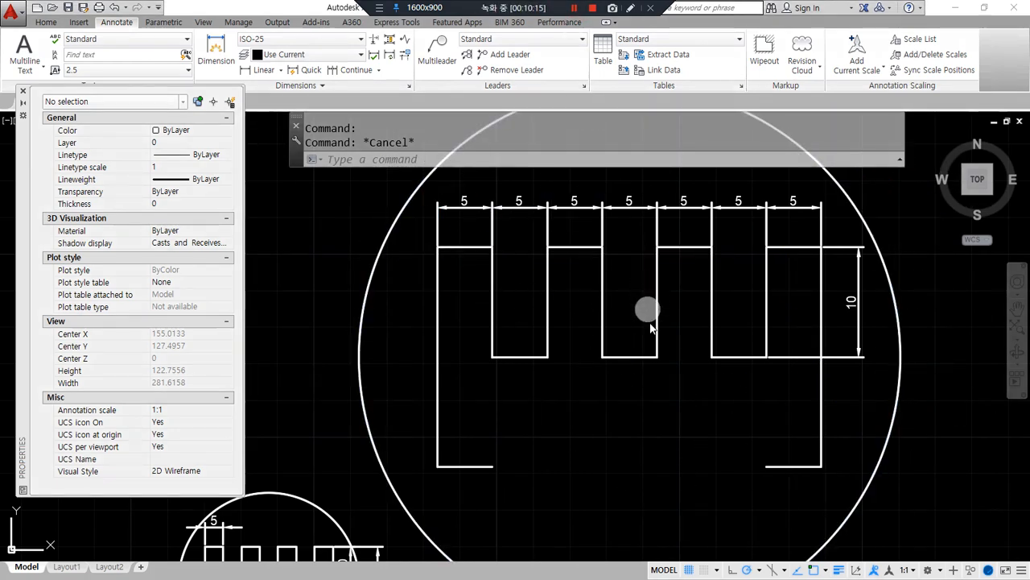
Step: Try displaying alternate units in the ISO-25 dimension style and review the settings this enables
{"action": "scroll", "coordinate": [648, 366], "scroll_direction": "down", "scroll_amount": 2}
{"action": "left_click", "coordinate": [840, 438]}
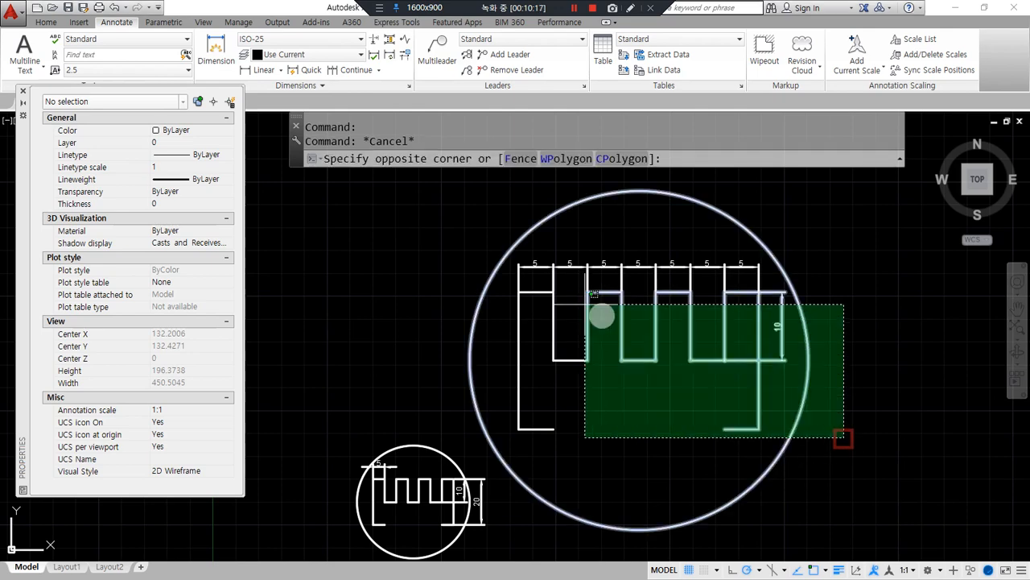
{"action": "left_click", "coordinate": [507, 212]}
{"action": "type", "text": "d"}
{"action": "key", "text": "Return"}
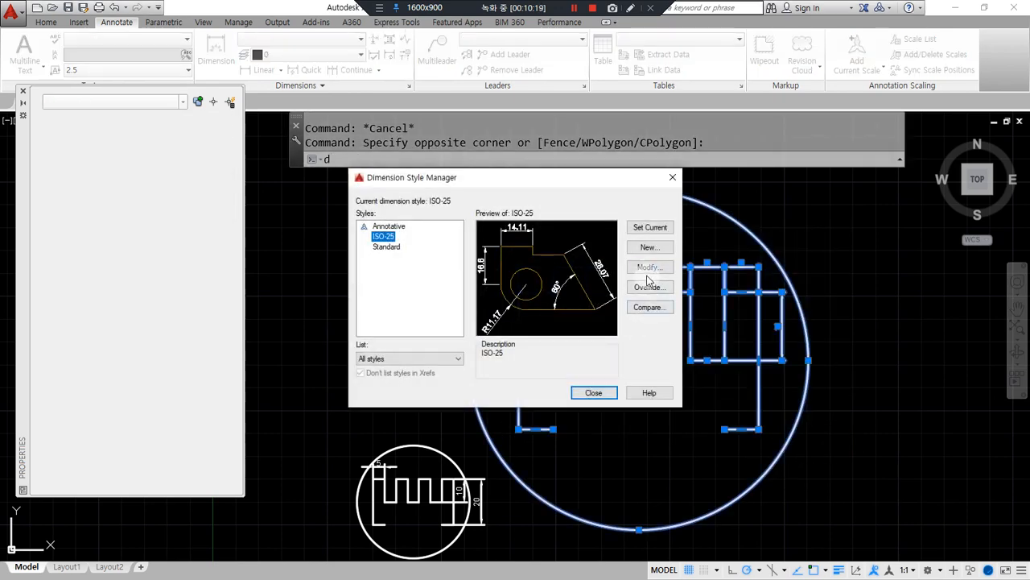
{"action": "left_click", "coordinate": [649, 268]}
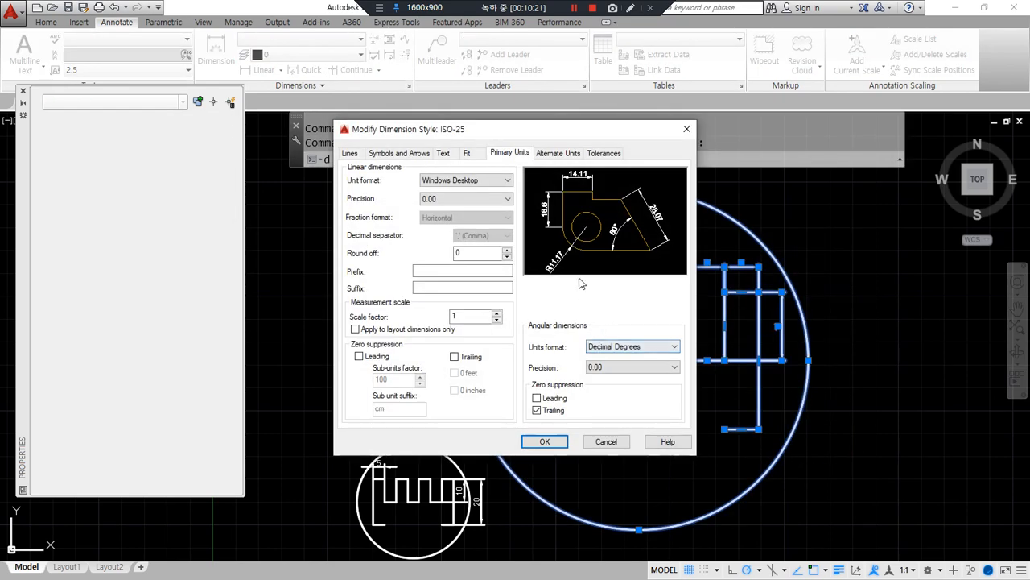
{"action": "left_click", "coordinate": [558, 153]}
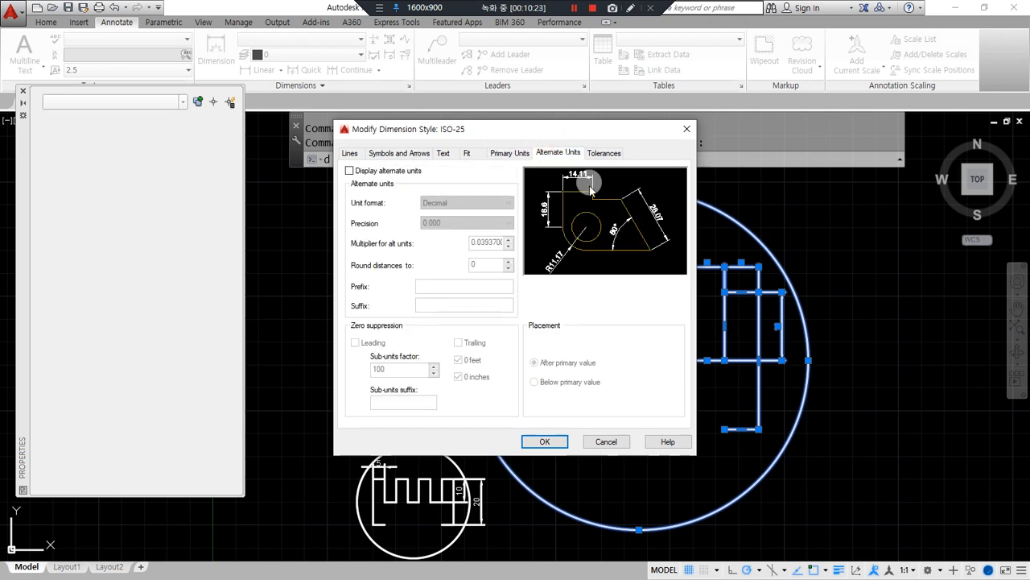
{"action": "key", "text": "ctrl+alt+d"}
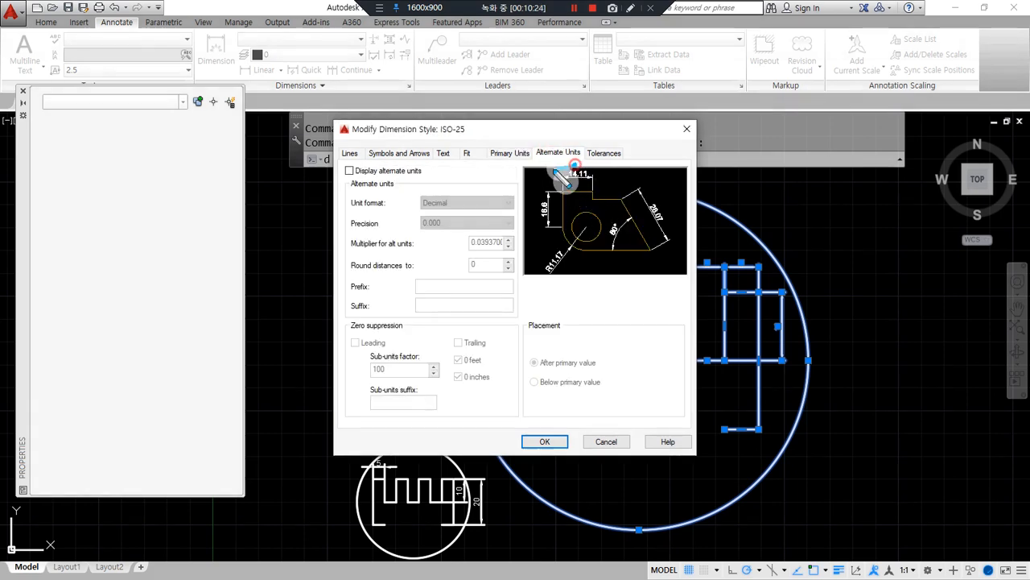
{"action": "left_click_drag", "start_coordinate": [618, 153], "coordinate": [547, 183]}
{"action": "mouse_move", "coordinate": [606, 159]}
{"action": "left_mouse_down"}
{"action": "mouse_move", "coordinate": [528, 161]}
{"action": "mouse_move", "coordinate": [587, 183]}
{"action": "left_mouse_up"}
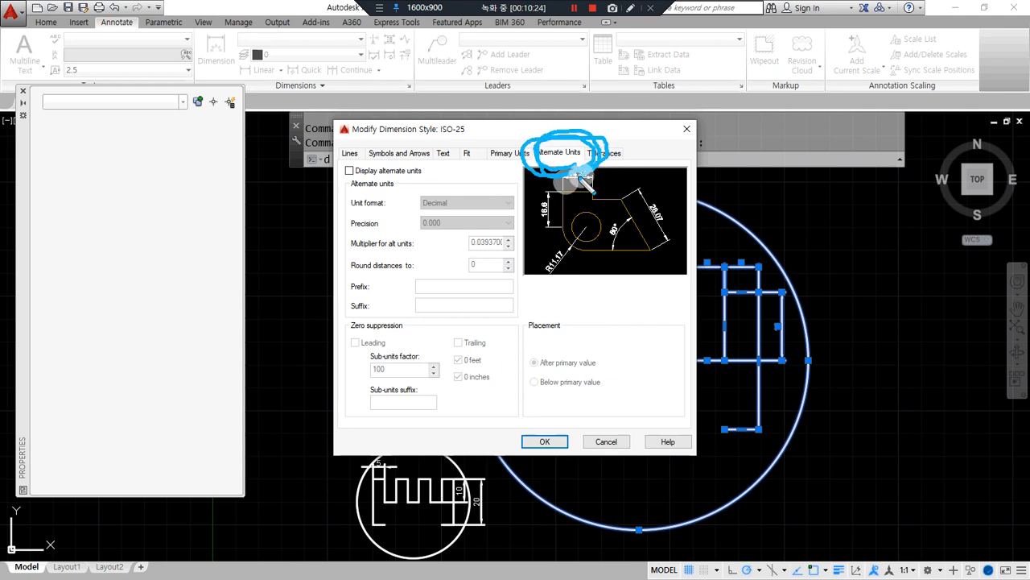
{"action": "left_click", "coordinate": [349, 171]}
{"action": "mouse_move", "coordinate": [455, 327]}
{"action": "left_mouse_down"}
{"action": "mouse_move", "coordinate": [517, 190]}
{"action": "mouse_move", "coordinate": [483, 328]}
{"action": "left_mouse_up"}
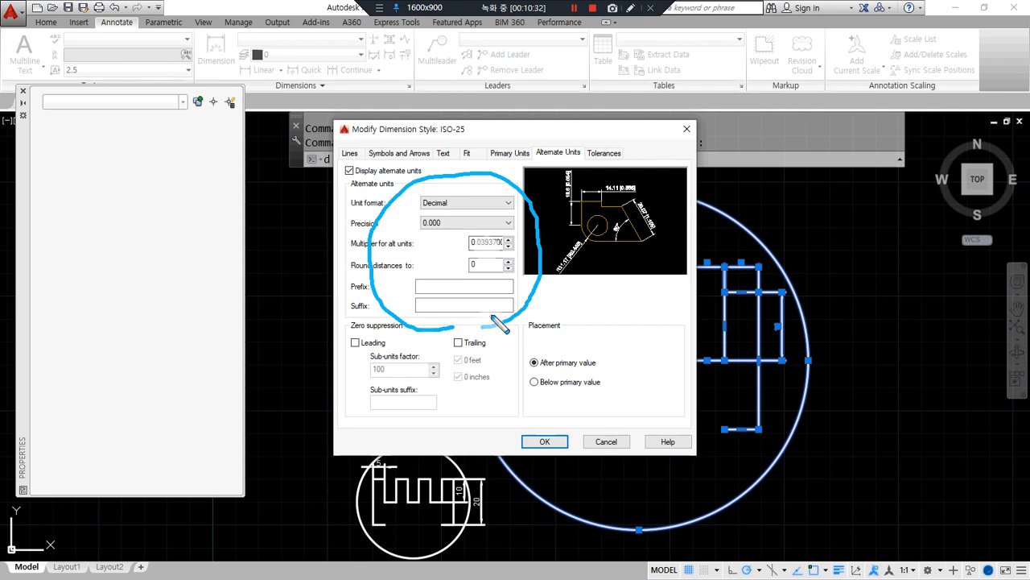
{"action": "mouse_move", "coordinate": [330, 179]}
{"action": "left_mouse_down"}
{"action": "mouse_move", "coordinate": [427, 188]}
{"action": "mouse_move", "coordinate": [326, 188]}
{"action": "left_mouse_up"}
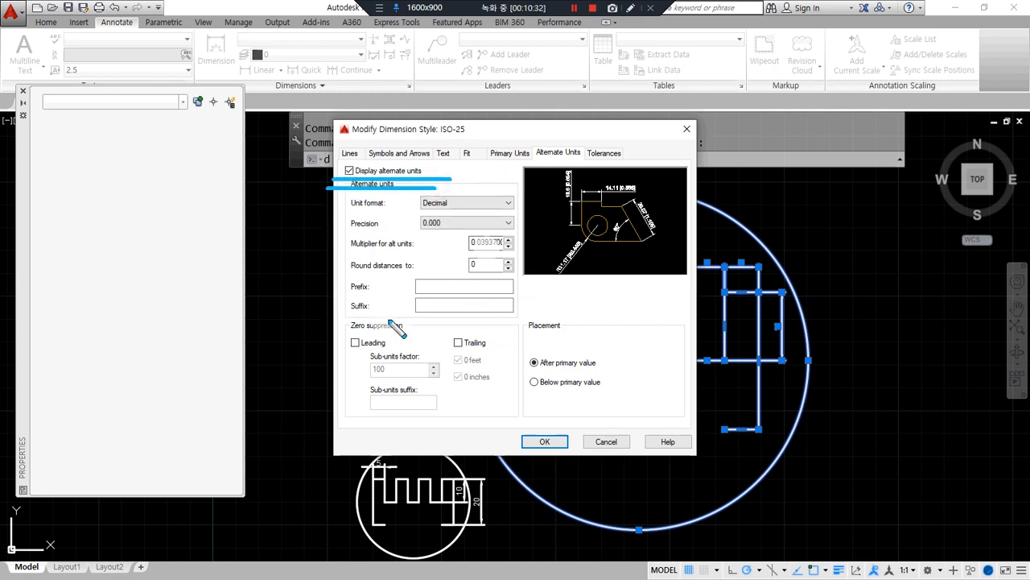
{"action": "left_click", "coordinate": [544, 441]}
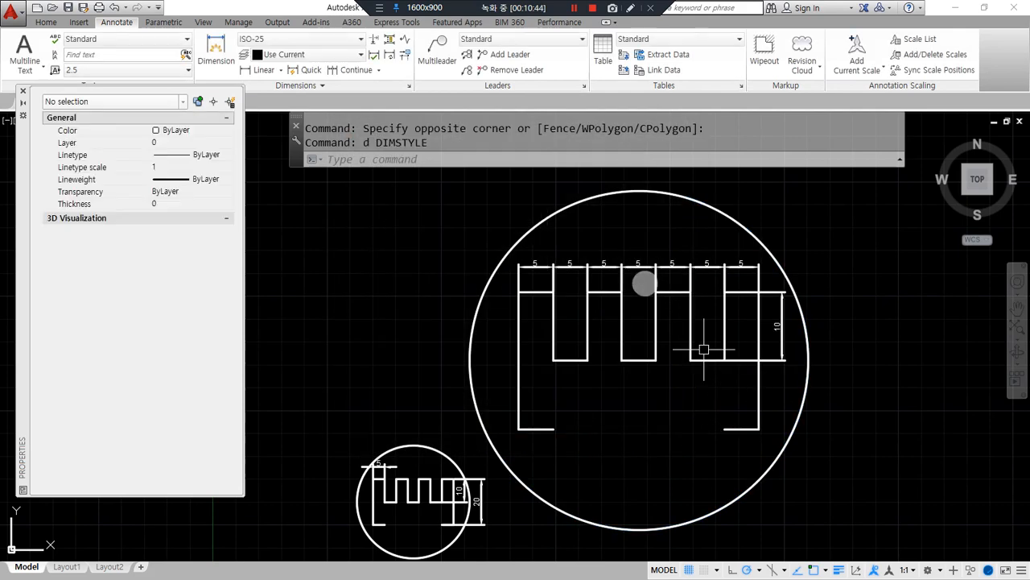
Step: Turn on alternate units for only the first horizontal dimension above the enlarged comb
{"action": "scroll", "coordinate": [545, 255], "scroll_direction": "up", "scroll_amount": 5}
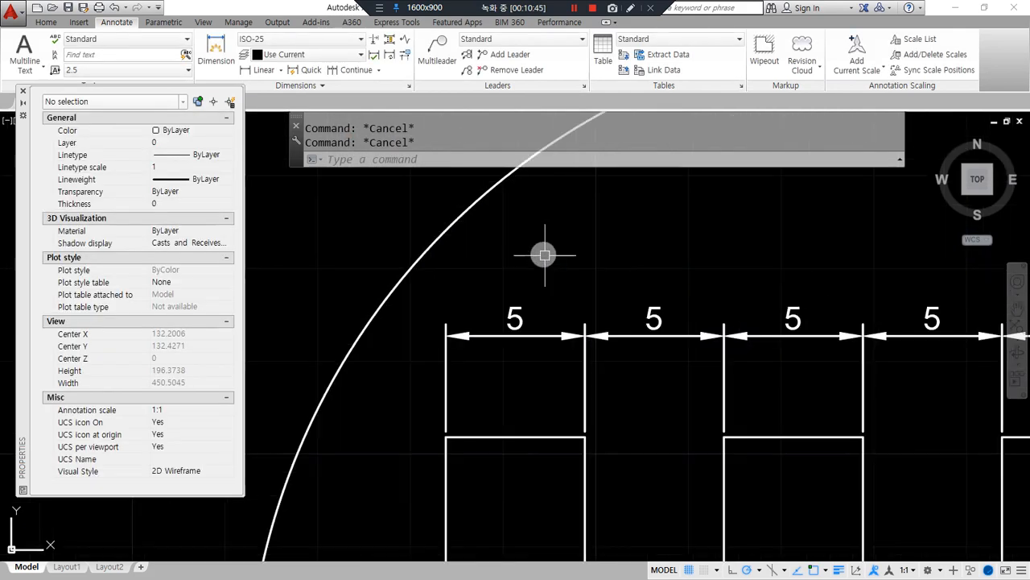
{"action": "left_click", "coordinate": [540, 351]}
{"action": "left_click", "coordinate": [496, 298]}
{"action": "scroll", "coordinate": [104, 255], "scroll_direction": "down", "scroll_amount": 4}
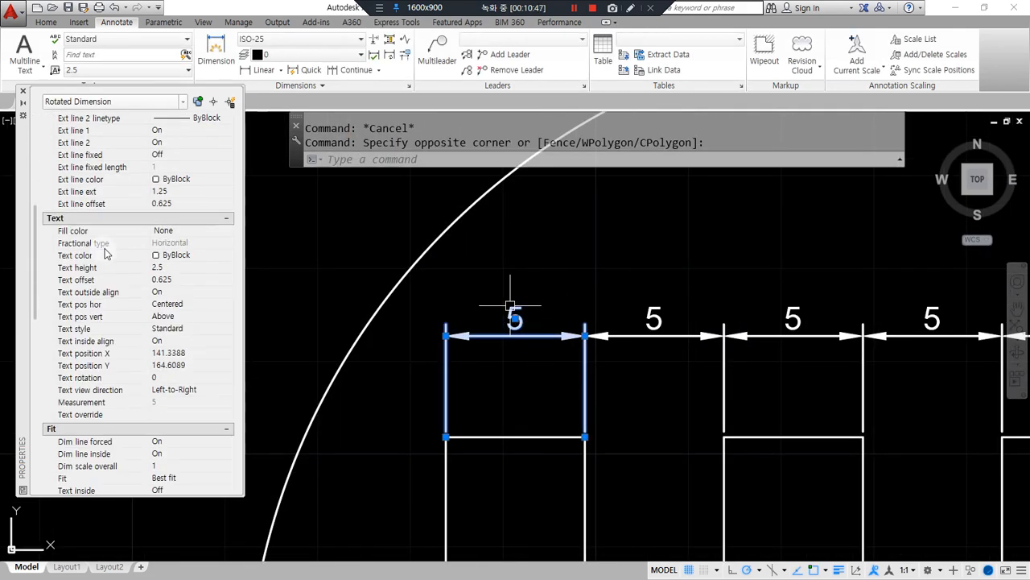
{"action": "scroll", "coordinate": [104, 254], "scroll_direction": "down", "scroll_amount": 5}
{"action": "scroll", "coordinate": [187, 272], "scroll_direction": "down", "scroll_amount": 4}
{"action": "mouse_move", "coordinate": [108, 408]}
{"action": "left_mouse_down"}
{"action": "mouse_move", "coordinate": [49, 284]}
{"action": "mouse_move", "coordinate": [141, 391]}
{"action": "left_mouse_up"}
{"action": "key", "text": "Escape"}
{"action": "left_click", "coordinate": [184, 234]}
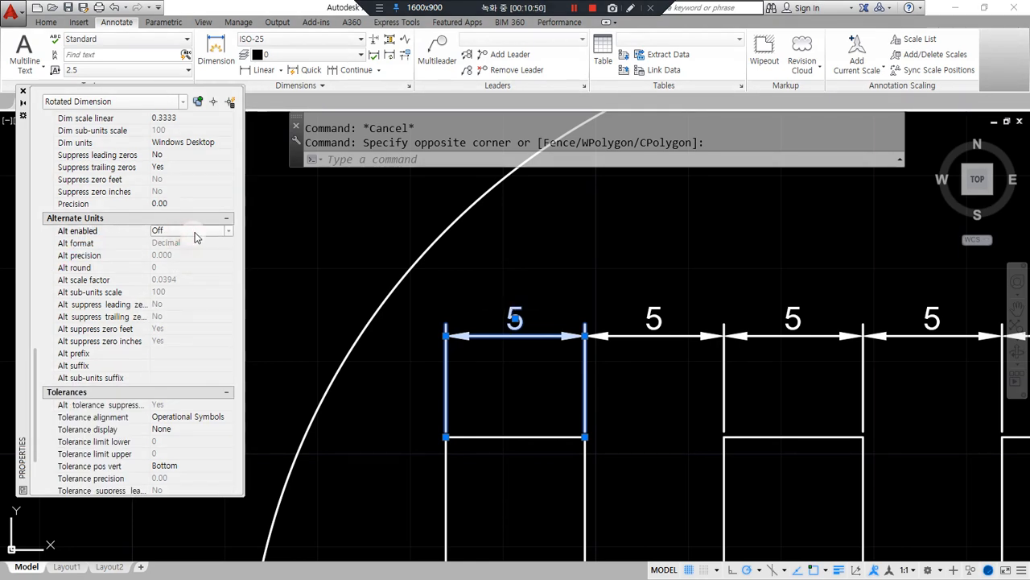
{"action": "left_click", "coordinate": [195, 234]}
{"action": "left_click", "coordinate": [185, 244]}
{"action": "mouse_move", "coordinate": [467, 356]}
{"action": "left_mouse_down"}
{"action": "mouse_move", "coordinate": [537, 280]}
{"action": "mouse_move", "coordinate": [550, 366]}
{"action": "left_mouse_up"}
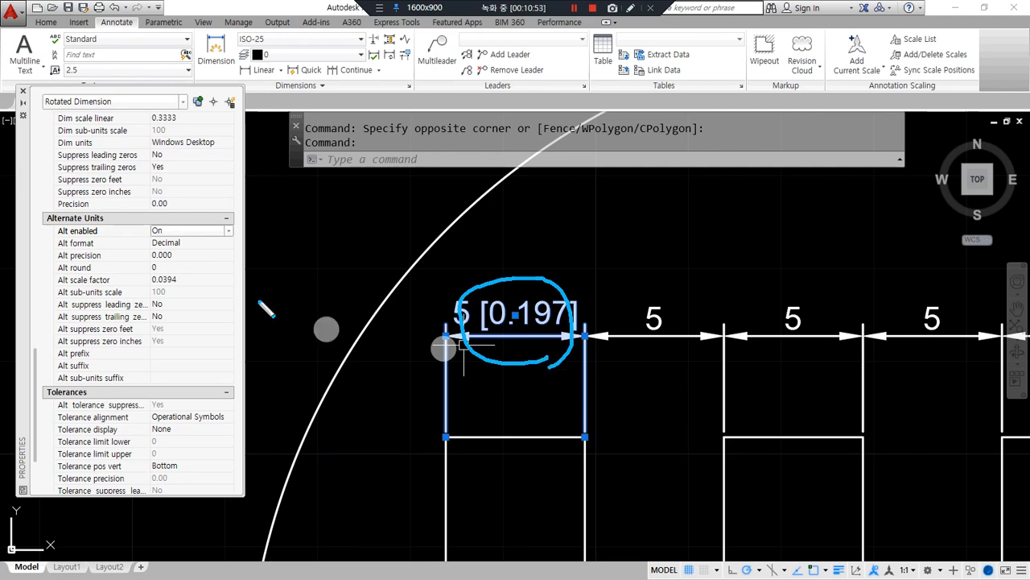
Step: Turn alternate units back off for that single horizontal dimension and deselect it
{"action": "left_click", "coordinate": [225, 230]}
{"action": "left_click", "coordinate": [173, 256]}
{"action": "key", "text": "Escape"}
{"action": "key", "text": "Escape"}
Step: Erase the entire enlarged comb detail, including its circle and dimensions
{"action": "scroll", "coordinate": [518, 372], "scroll_direction": "down", "scroll_amount": 8}
{"action": "left_click", "coordinate": [844, 433]}
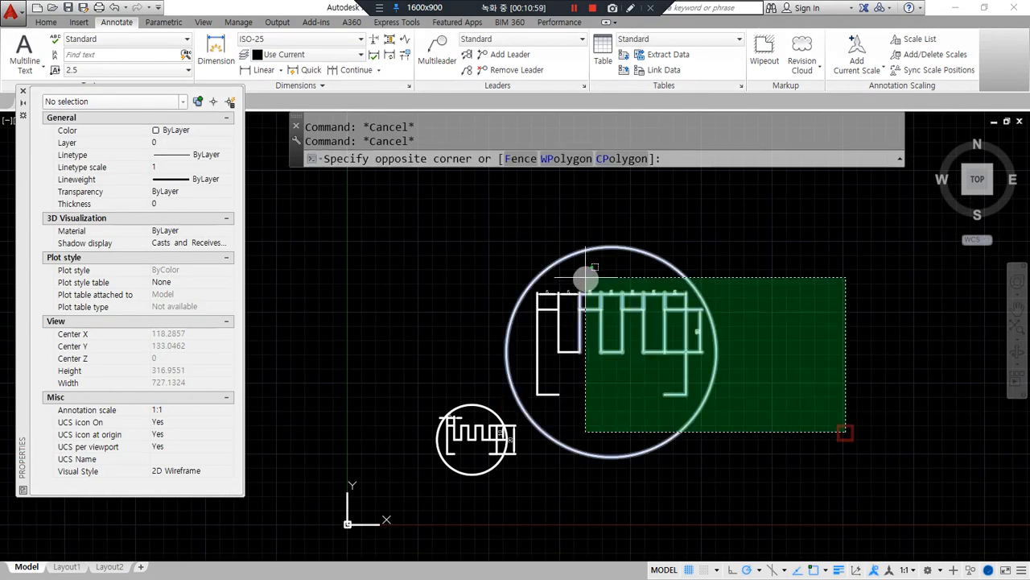
{"action": "left_click", "coordinate": [534, 230]}
{"action": "type", "text": "e"}
{"action": "key", "text": "Return"}
Step: Scale the original comb, its circle and its dimensions by a factor of 5 about the circle's centre
{"action": "scroll", "coordinate": [473, 441], "scroll_direction": "up", "scroll_amount": 4}
{"action": "scroll", "coordinate": [475, 443], "scroll_direction": "up", "scroll_amount": 4}
{"action": "middle_click_drag", "start_coordinate": [471, 442], "coordinate": [601, 404]}
{"action": "scroll", "coordinate": [644, 411], "scroll_direction": "down", "scroll_amount": 4}
{"action": "type", "text": "s"}
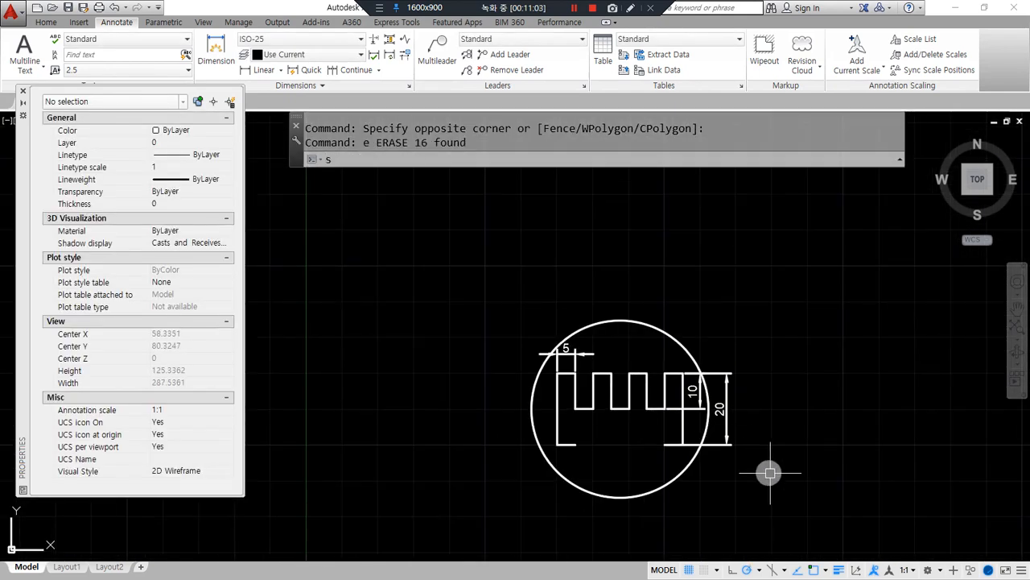
{"action": "type", "text": "c"}
{"action": "key", "text": "Return"}
{"action": "left_click", "coordinate": [793, 449]}
{"action": "left_click", "coordinate": [513, 349]}
{"action": "key", "text": "Return"}
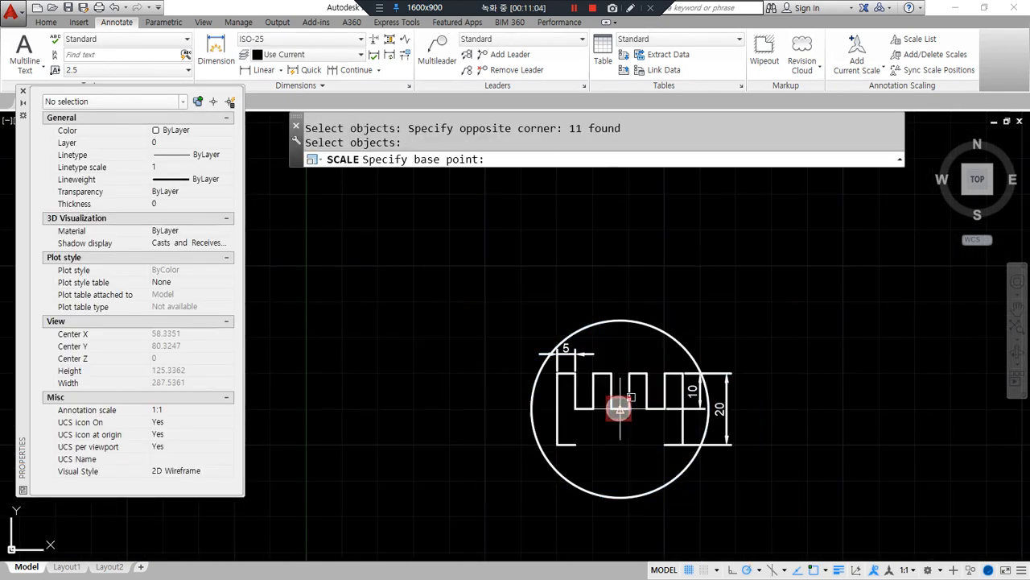
{"action": "left_click", "coordinate": [619, 410]}
{"action": "type", "text": "5"}
{"action": "key", "text": "Return"}
Step: Modify the ISO-25 dimension style to display alternate units, keeping the comb's horizontal dimension in view beside the settings
{"action": "scroll", "coordinate": [564, 362], "scroll_direction": "down", "scroll_amount": 2}
{"action": "scroll", "coordinate": [441, 251], "scroll_direction": "up", "scroll_amount": 6}
{"action": "middle_click_drag", "start_coordinate": [552, 354], "coordinate": [500, 184]}
{"action": "middle_click_drag", "start_coordinate": [535, 302], "coordinate": [550, 319]}
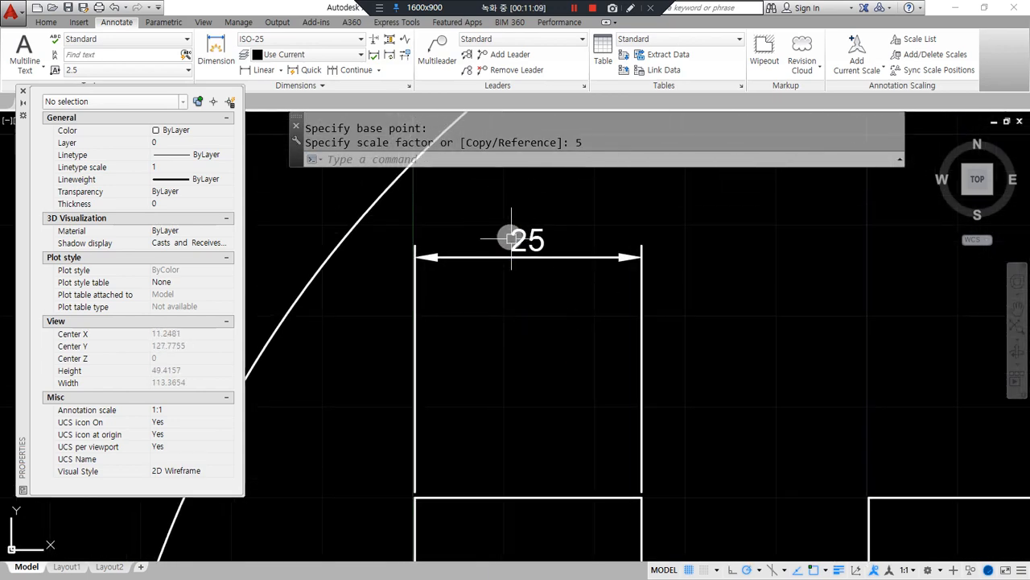
{"action": "type", "text": "d"}
{"action": "key", "text": "Return"}
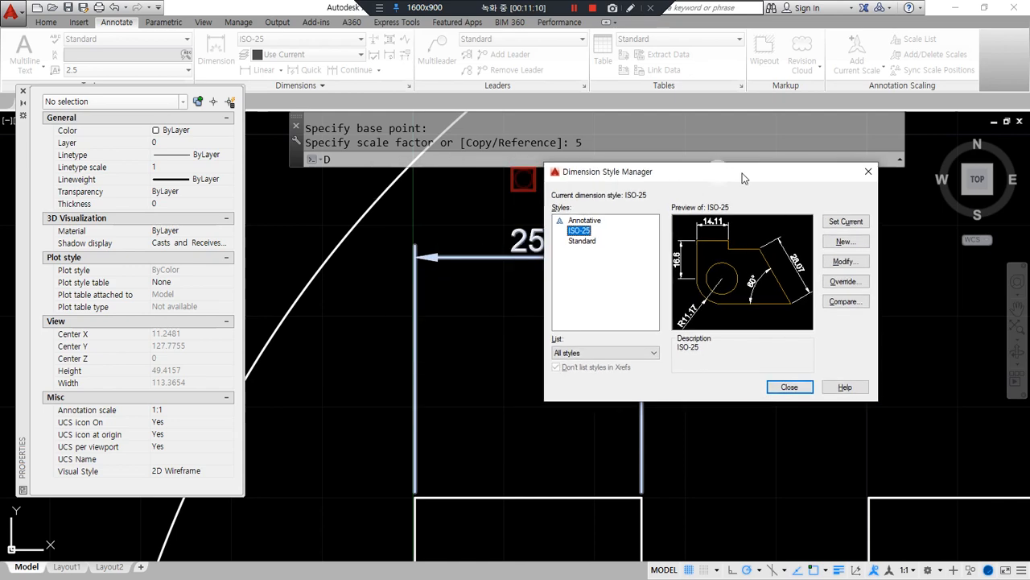
{"action": "left_click_drag", "start_coordinate": [744, 178], "coordinate": [849, 161]}
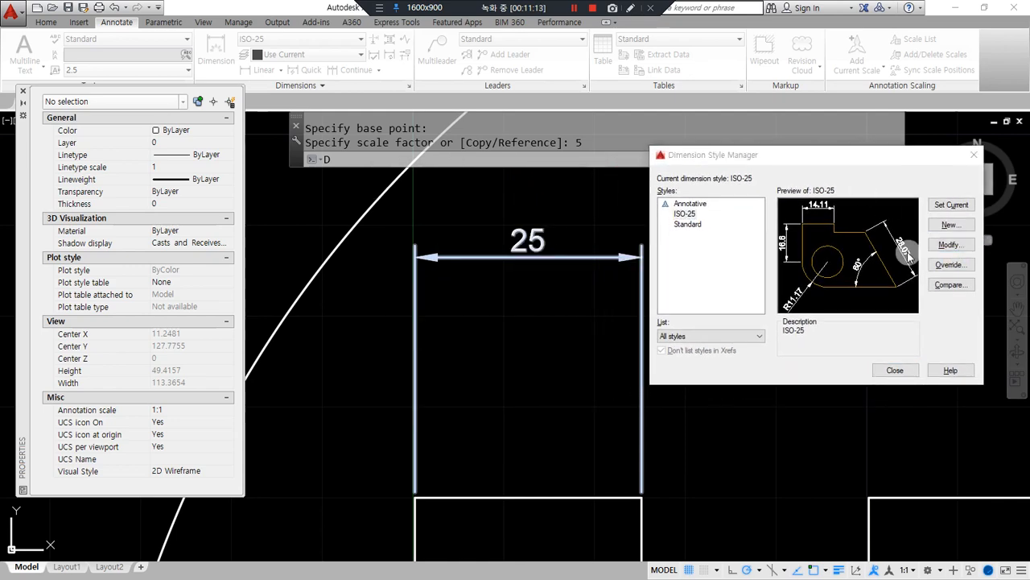
{"action": "left_click", "coordinate": [950, 244]}
{"action": "left_click", "coordinate": [851, 134]}
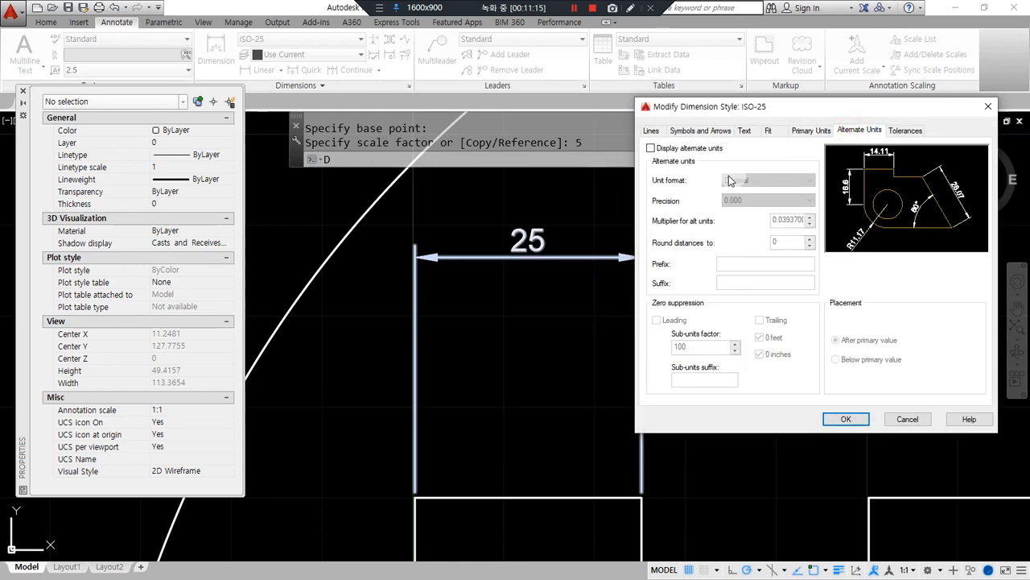
{"action": "left_click", "coordinate": [672, 149]}
{"action": "left_click_drag", "start_coordinate": [731, 154], "coordinate": [625, 160]}
{"action": "left_click_drag", "start_coordinate": [659, 198], "coordinate": [811, 198]}
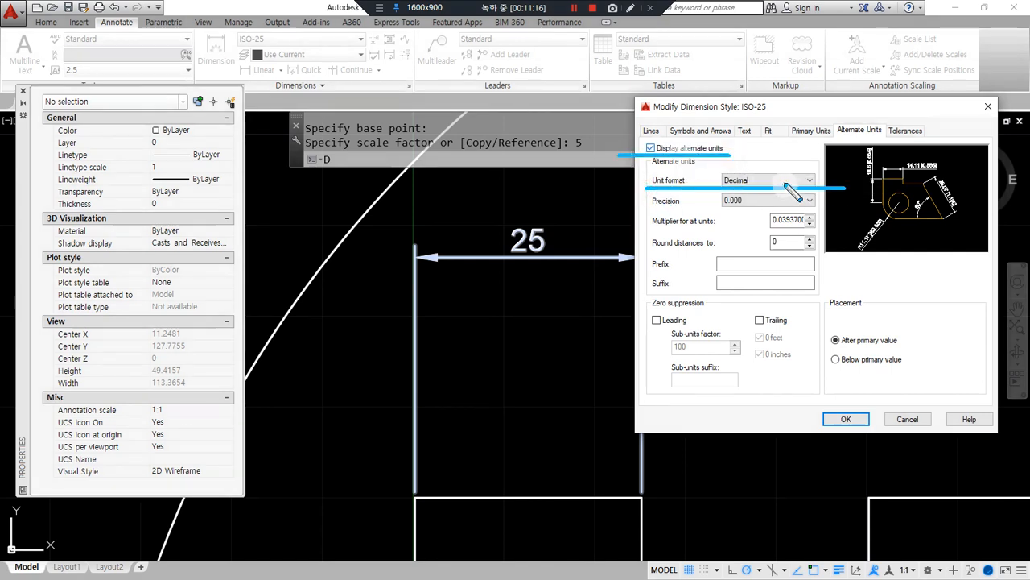
Step: Set the style's alternate units to the Windows Desktop format with 0.00 precision
{"action": "left_click", "coordinate": [791, 182]}
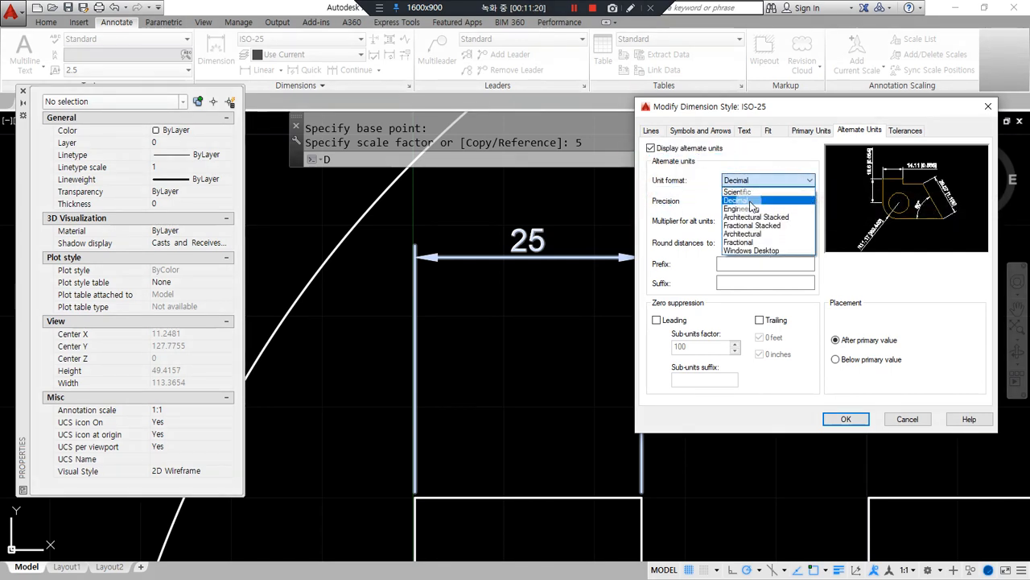
{"action": "left_click", "coordinate": [760, 251]}
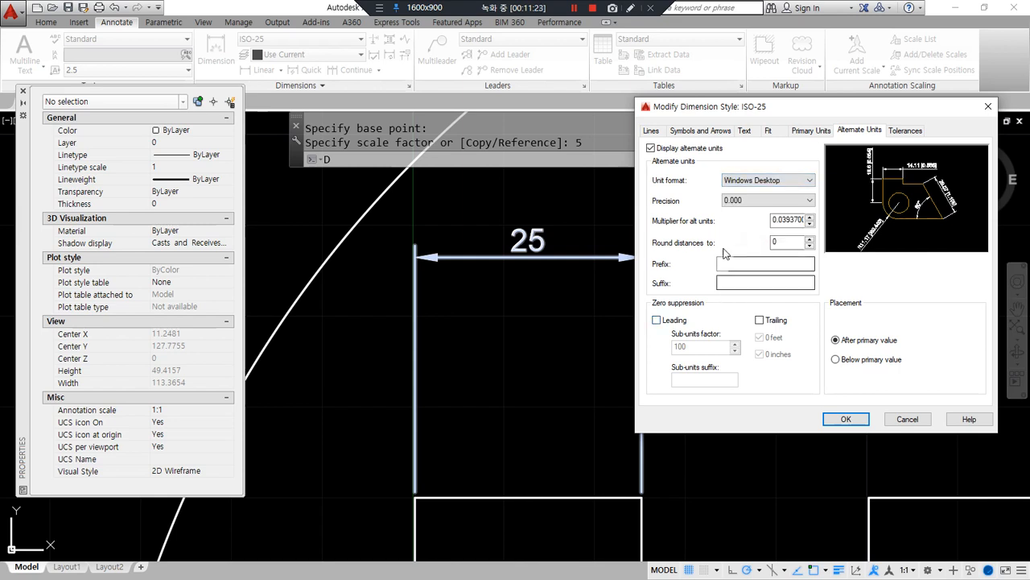
{"action": "left_click", "coordinate": [748, 203]}
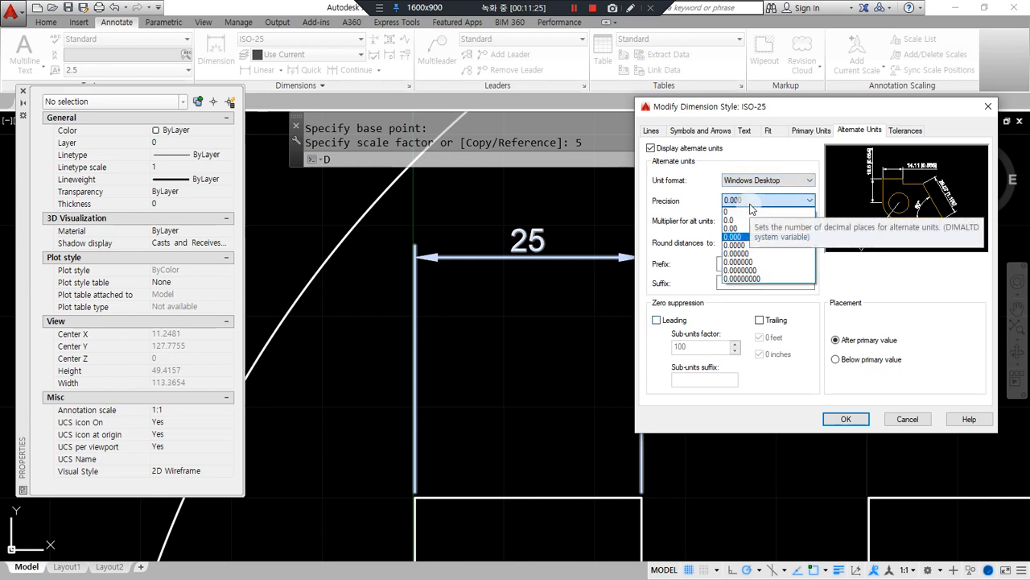
{"action": "left_click", "coordinate": [747, 229]}
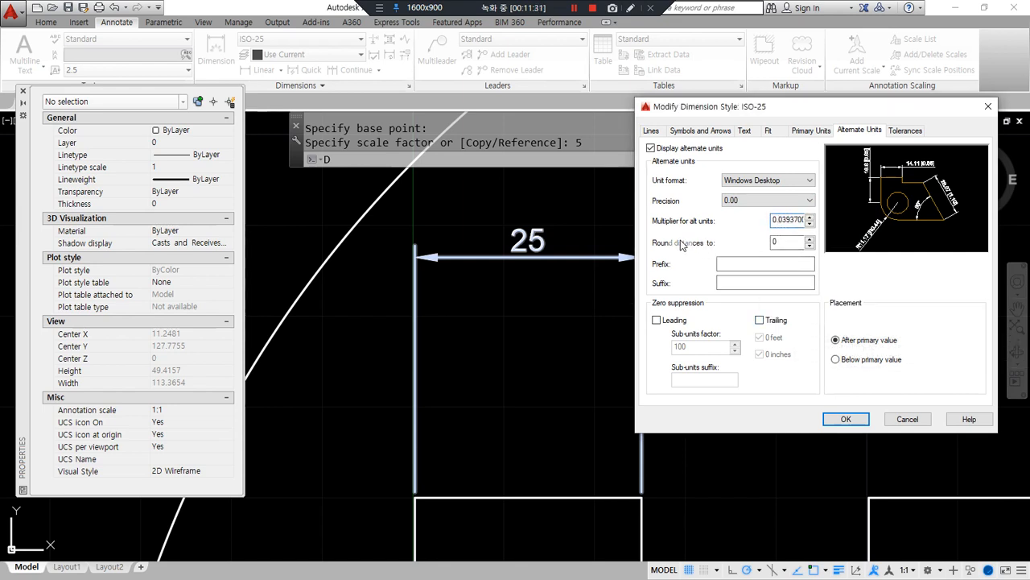
Step: Compare the style's primary unit settings with the alternate units and their multiplier
{"action": "key", "text": "ctrl+shift+Tab"}
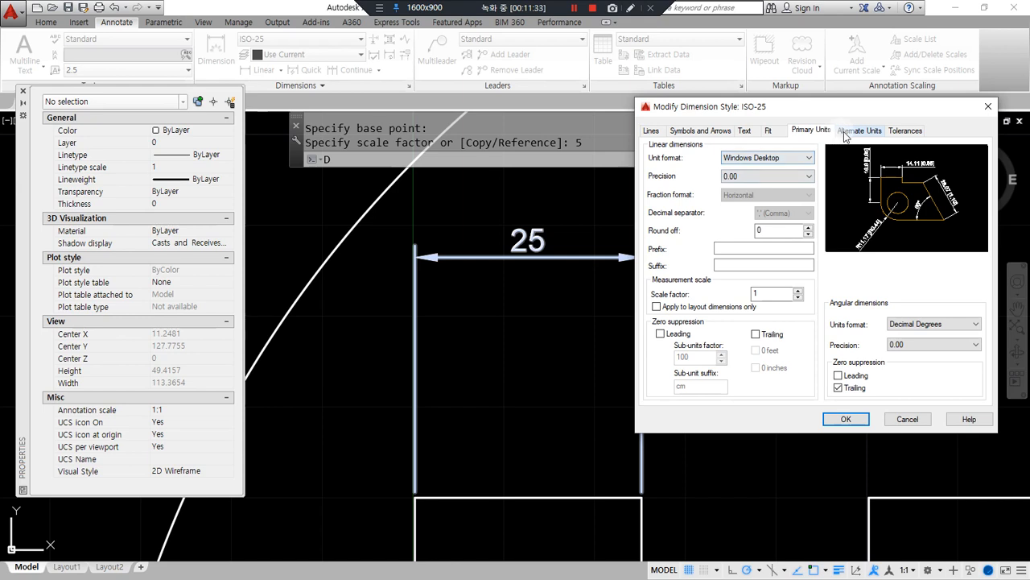
{"action": "left_click", "coordinate": [843, 134]}
{"action": "left_click_drag", "start_coordinate": [647, 233], "coordinate": [837, 233]}
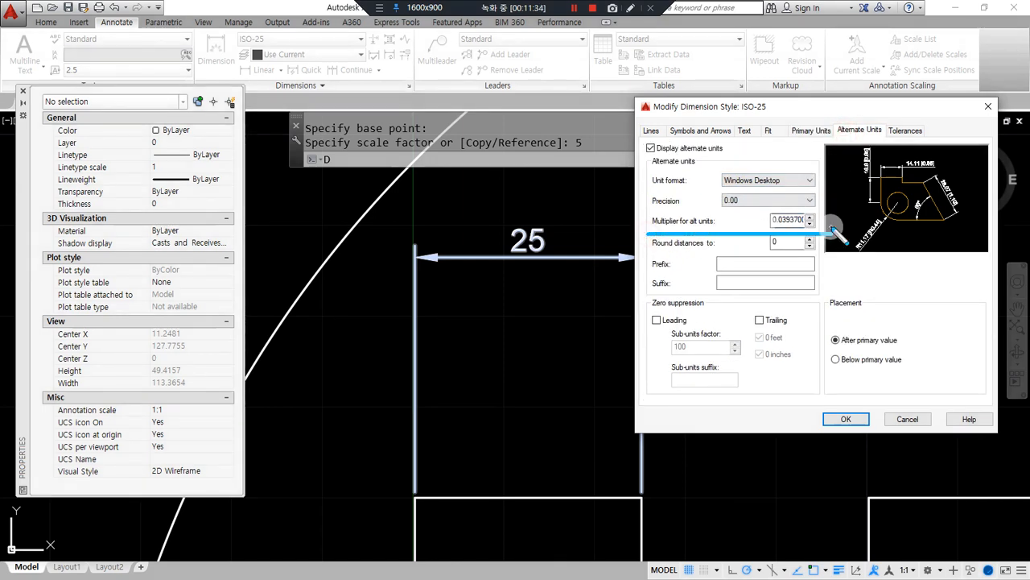
Step: Set the alternate units' multiplier to 1, suppress their trailing zeros, and apply the ISO-25 changes to the comb's horizontal dimension
{"action": "double_click", "coordinate": [789, 221]}
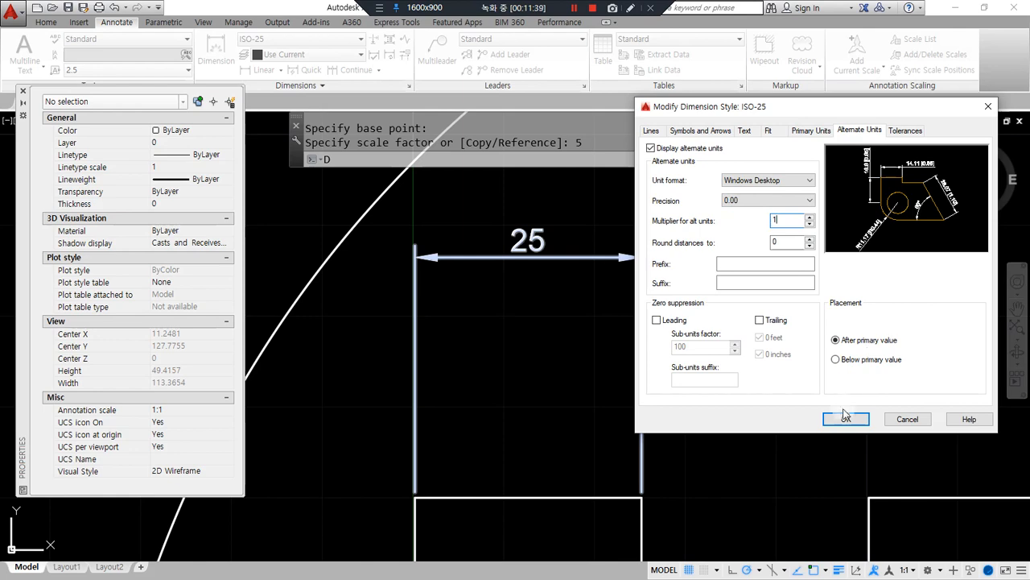
{"action": "left_click", "coordinate": [775, 320]}
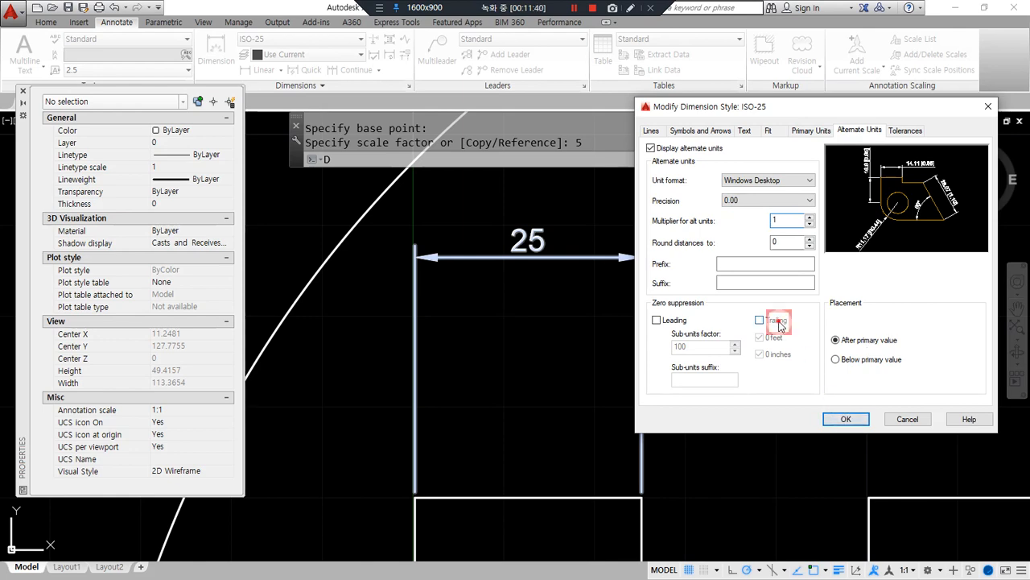
{"action": "left_click", "coordinate": [846, 420]}
{"action": "left_click", "coordinate": [865, 369]}
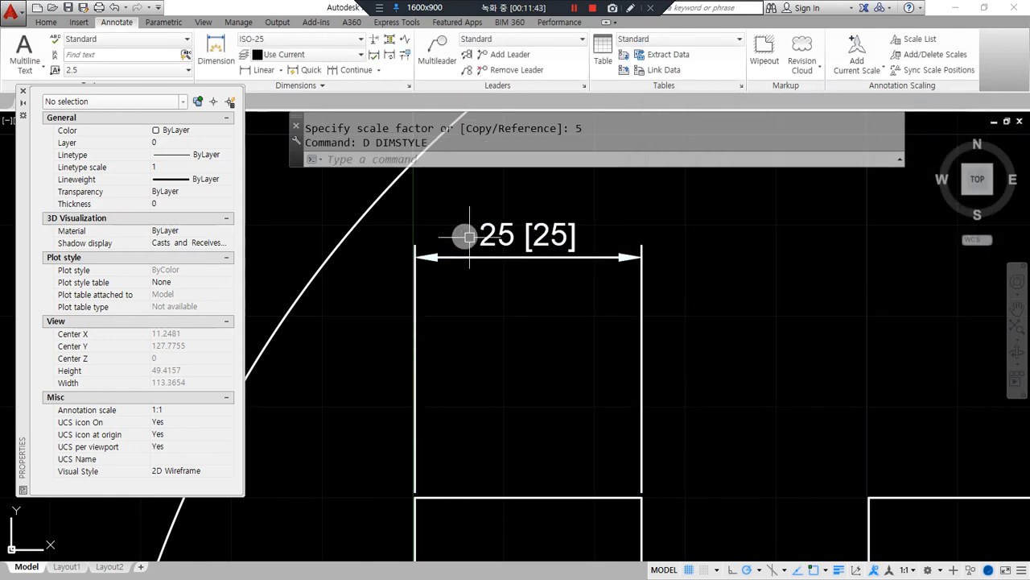
{"action": "scroll", "coordinate": [483, 241], "scroll_direction": "up", "scroll_amount": 3}
{"action": "mouse_move", "coordinate": [593, 291]}
{"action": "left_mouse_down"}
{"action": "mouse_move", "coordinate": [529, 215]}
{"action": "mouse_move", "coordinate": [634, 302]}
{"action": "left_mouse_up"}
{"action": "mouse_move", "coordinate": [519, 278]}
{"action": "left_mouse_down"}
{"action": "mouse_move", "coordinate": [479, 271]}
{"action": "mouse_move", "coordinate": [538, 256]}
{"action": "mouse_move", "coordinate": [540, 322]}
{"action": "mouse_move", "coordinate": [556, 306]}
{"action": "mouse_move", "coordinate": [614, 304]}
{"action": "left_mouse_up"}
{"action": "middle_click_drag", "start_coordinate": [598, 290], "coordinate": [573, 304]}
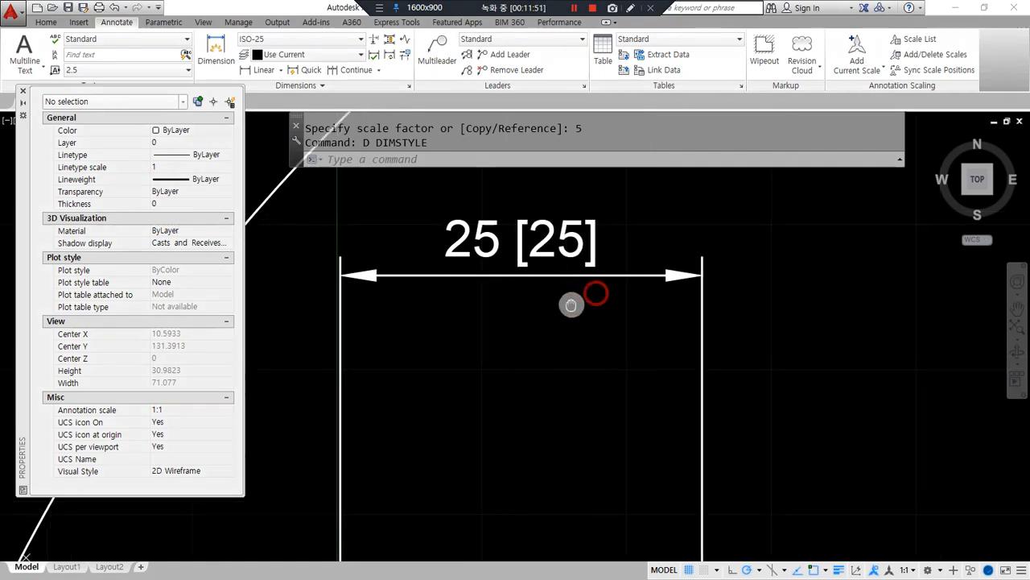
Step: Modify the ISO-25 style again, setting the multiplier for alternate units to 2, and apply it to the dimension
{"action": "type", "text": "d"}
{"action": "key", "text": "Return"}
{"action": "left_click_drag", "start_coordinate": [532, 178], "coordinate": [832, 163]}
{"action": "left_click", "coordinate": [936, 251]}
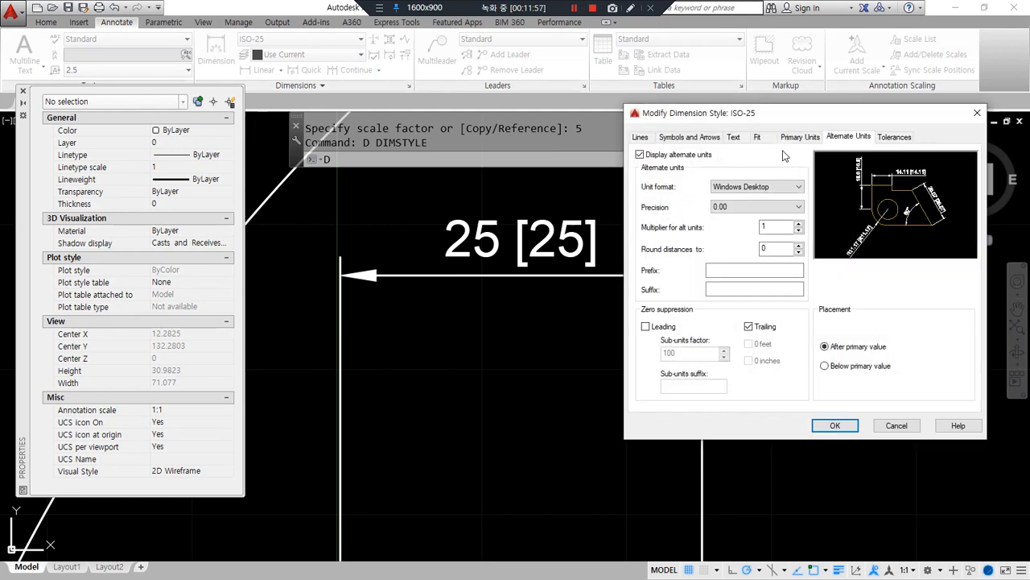
{"action": "left_click", "coordinate": [360, 298]}
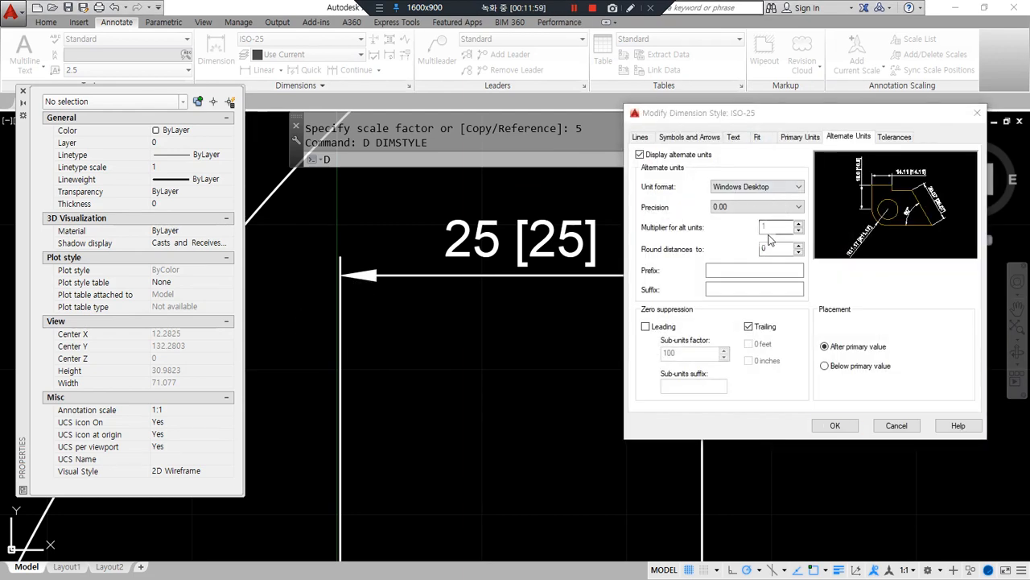
{"action": "double_click", "coordinate": [773, 227]}
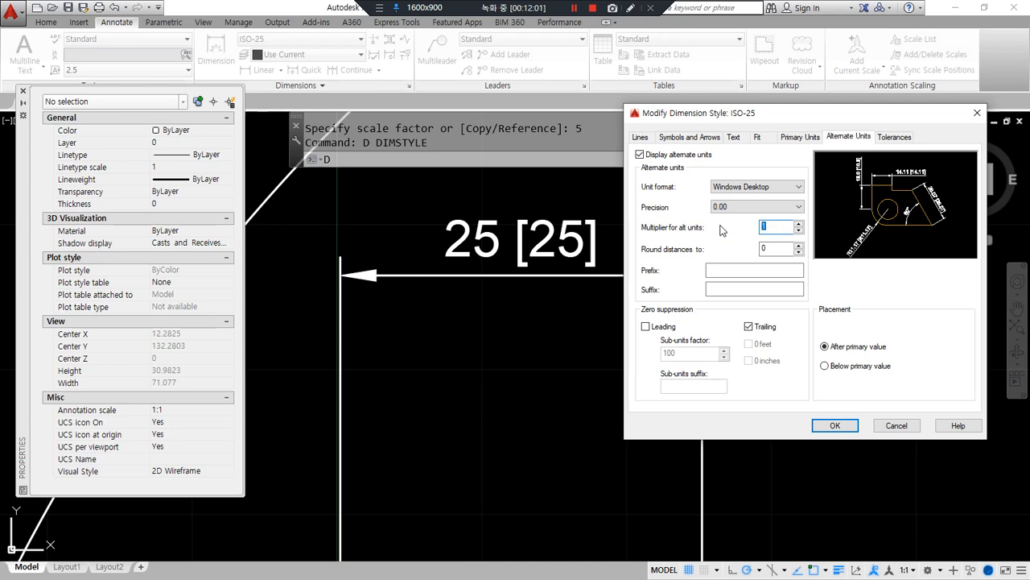
{"action": "type", "text": "2"}
{"action": "left_click", "coordinate": [835, 426]}
{"action": "left_click", "coordinate": [875, 373]}
{"action": "mouse_move", "coordinate": [479, 280]}
{"action": "left_mouse_down"}
{"action": "mouse_move", "coordinate": [421, 223]}
{"action": "mouse_move", "coordinate": [507, 266]}
{"action": "mouse_move", "coordinate": [567, 277]}
{"action": "left_mouse_up"}
{"action": "left_click_drag", "start_coordinate": [520, 211], "coordinate": [588, 267]}
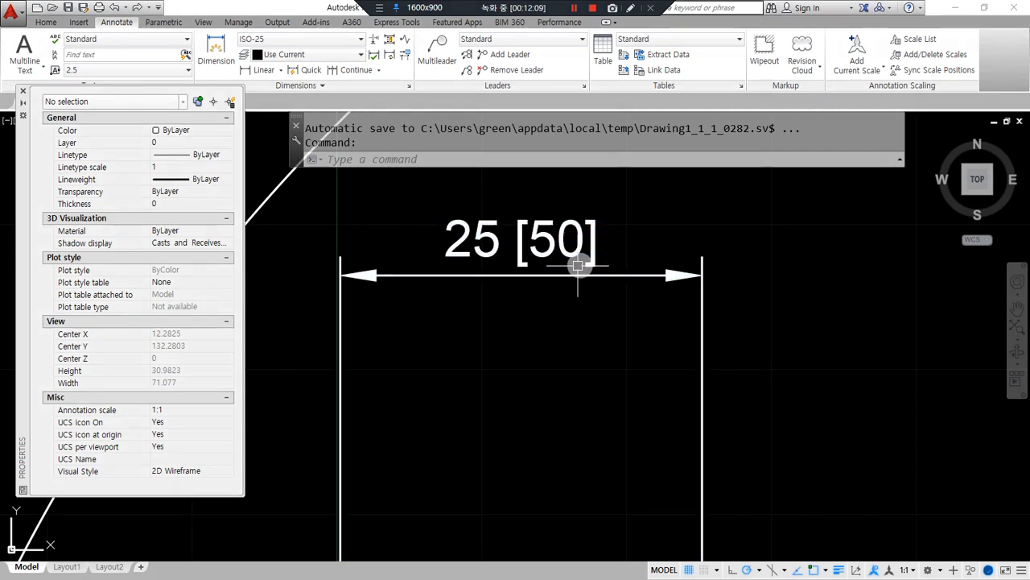
Step: Change the ISO-25 style's alternate unit multiplier to 0.5 and update the comb's horizontal dimension with it
{"action": "type", "text": "d"}
{"action": "key", "text": "Return"}
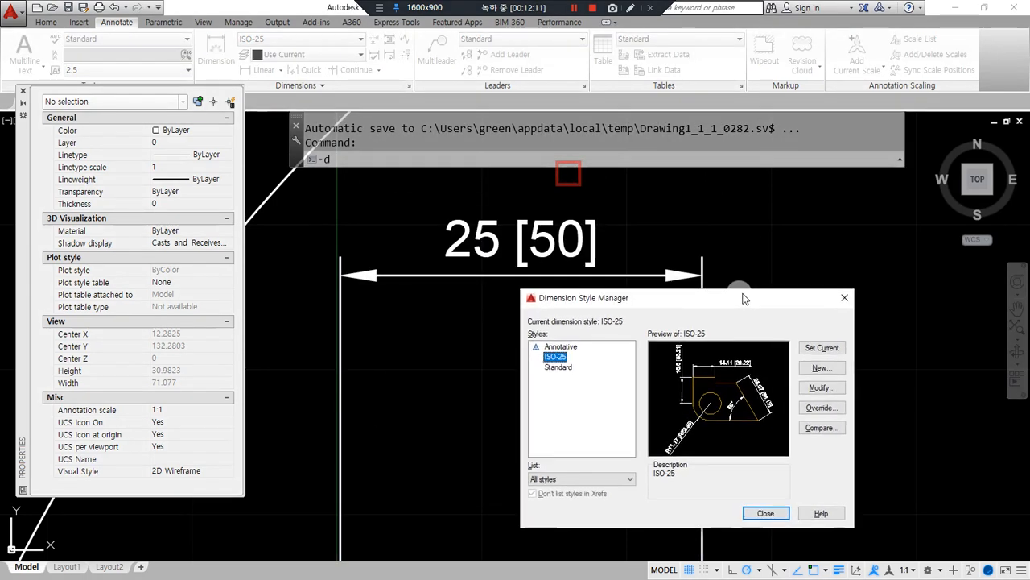
{"action": "left_click", "coordinate": [834, 388]}
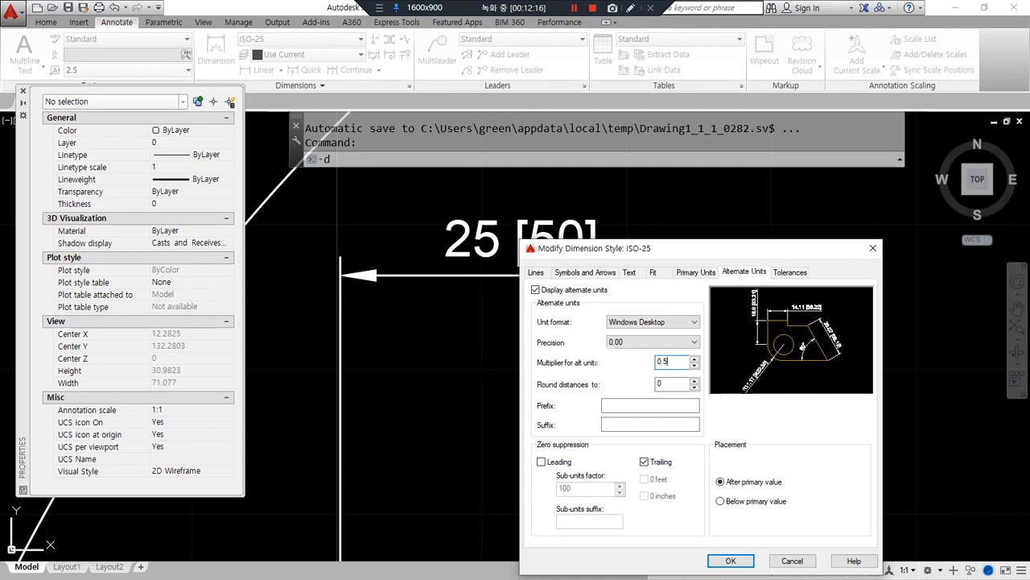
{"action": "left_click_drag", "start_coordinate": [512, 372], "coordinate": [734, 372]}
{"action": "left_click", "coordinate": [731, 561]}
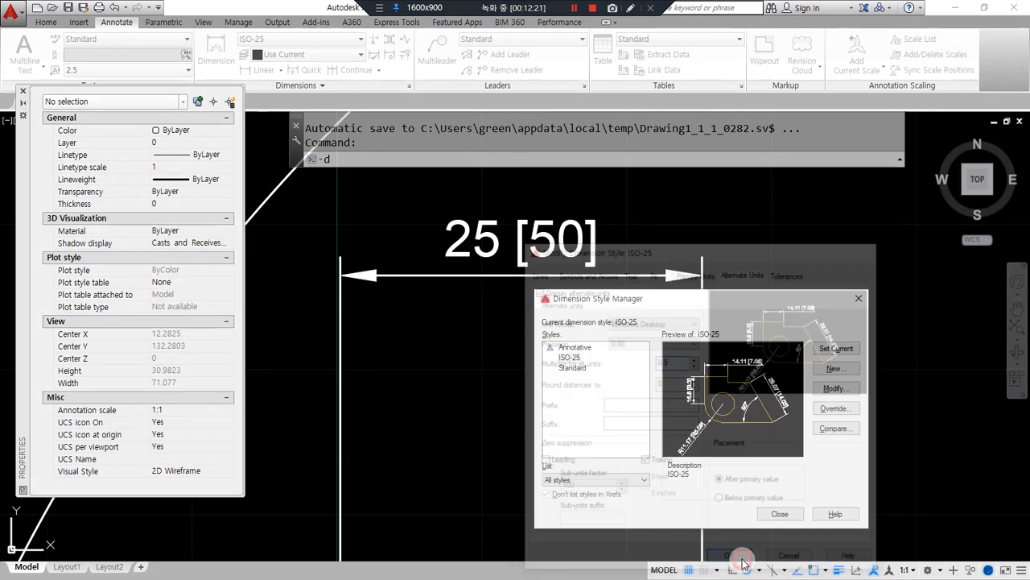
{"action": "left_click", "coordinate": [779, 518]}
{"action": "mouse_move", "coordinate": [471, 280]}
{"action": "left_mouse_down"}
{"action": "mouse_move", "coordinate": [481, 315]}
{"action": "mouse_move", "coordinate": [553, 311]}
{"action": "mouse_move", "coordinate": [533, 293]}
{"action": "mouse_move", "coordinate": [573, 297]}
{"action": "left_mouse_up"}
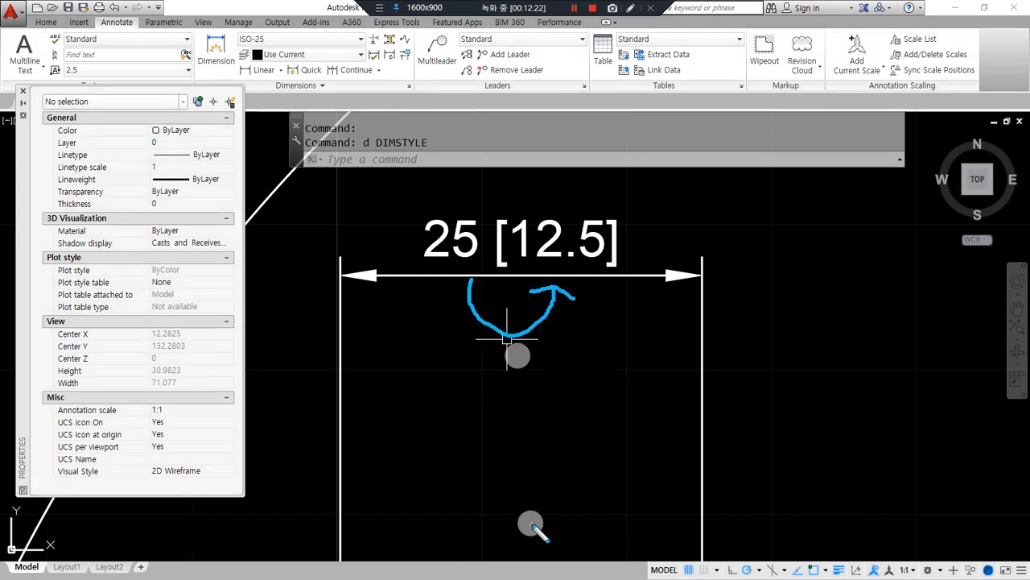
{"action": "key", "text": "Escape"}
Step: Set the ISO-25 alternate unit multiplier to 0.03937 and compare the dimension's primary value with its bracketed alternate value
{"action": "type", "text": "d"}
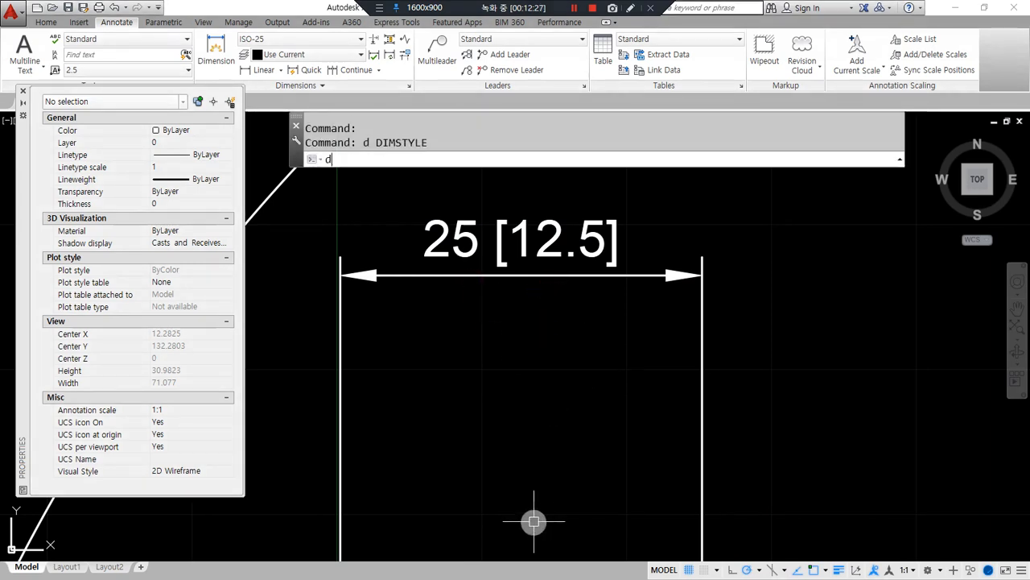
{"action": "key", "text": "Return"}
{"action": "left_click_drag", "start_coordinate": [537, 176], "coordinate": [836, 273]}
{"action": "left_click", "coordinate": [938, 367]}
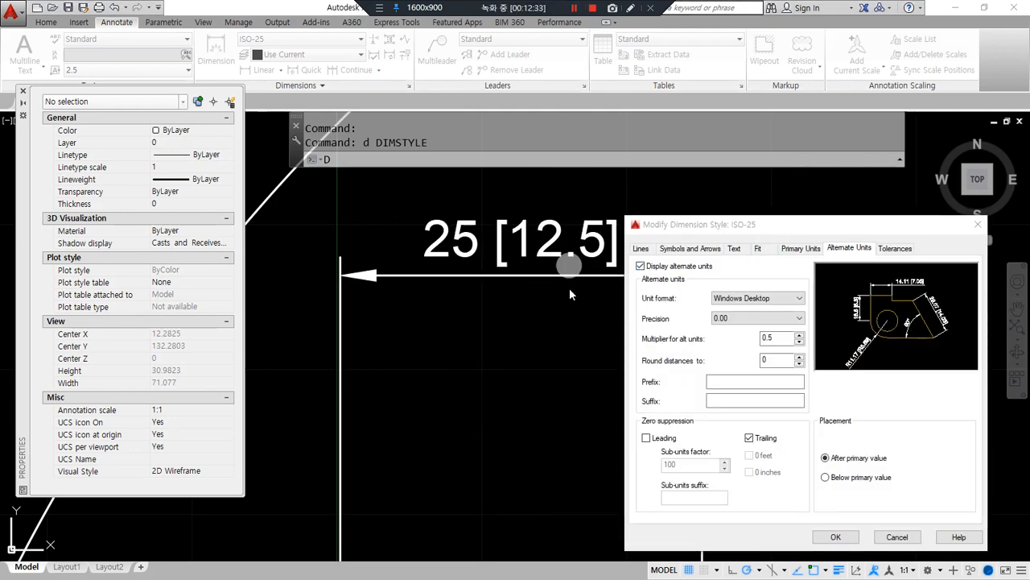
{"action": "key", "text": "ctrl+alt+d"}
{"action": "mouse_move", "coordinate": [455, 279]}
{"action": "left_mouse_down"}
{"action": "mouse_move", "coordinate": [398, 208]}
{"action": "mouse_move", "coordinate": [487, 242]}
{"action": "mouse_move", "coordinate": [448, 288]}
{"action": "left_mouse_up"}
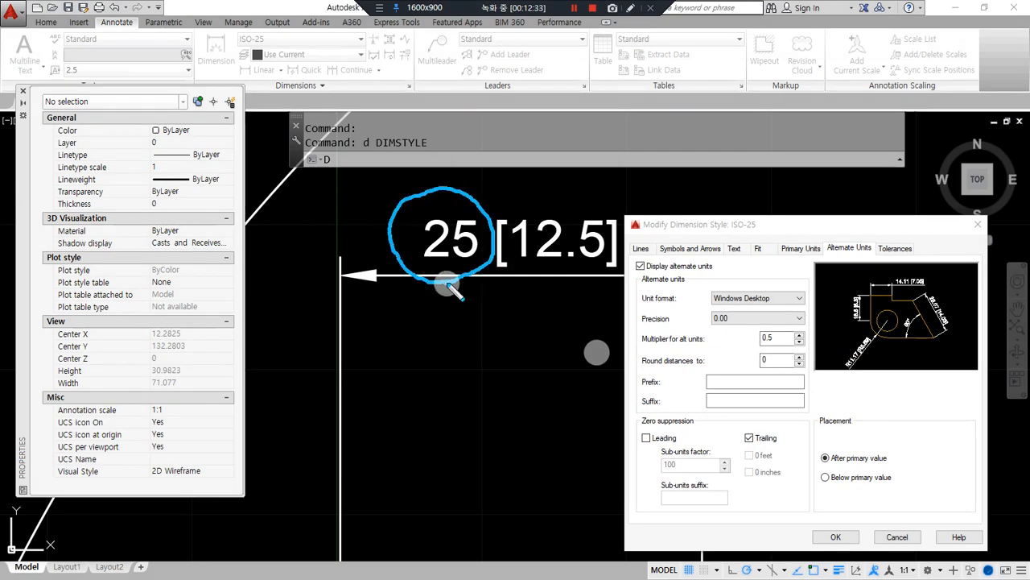
{"action": "mouse_move", "coordinate": [571, 281]}
{"action": "left_mouse_down"}
{"action": "mouse_move", "coordinate": [562, 198]}
{"action": "mouse_move", "coordinate": [601, 279]}
{"action": "left_mouse_up"}
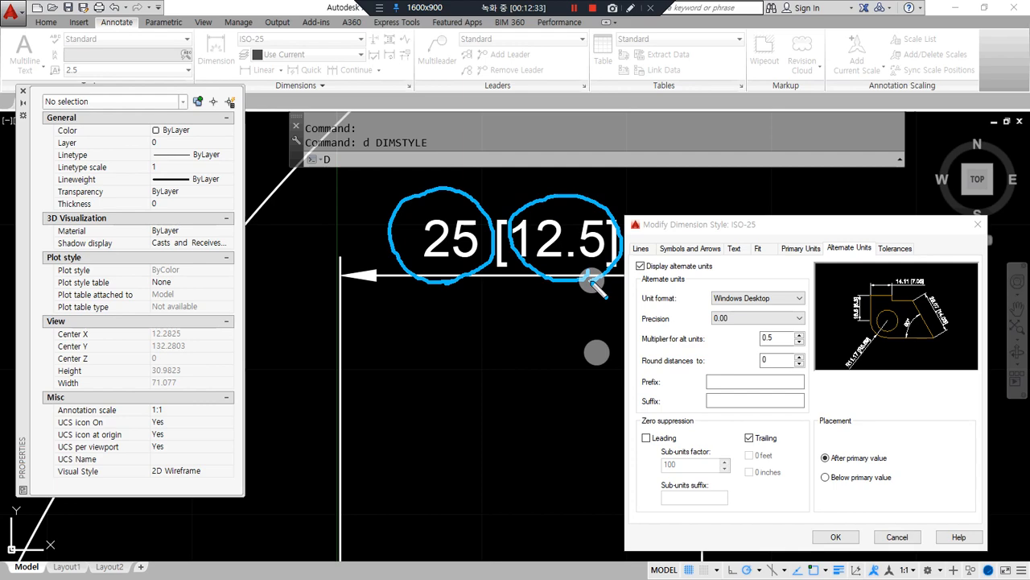
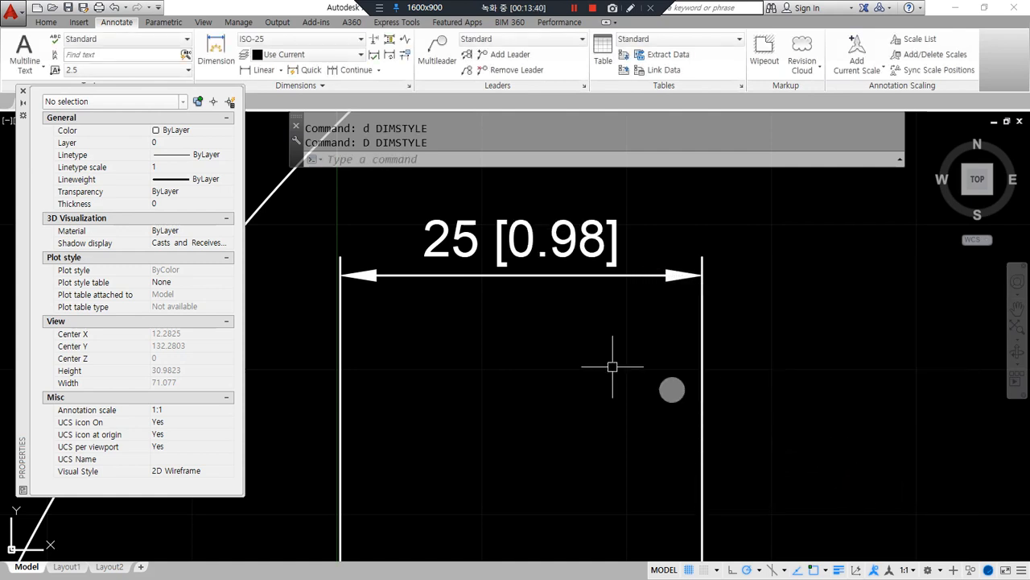
{"action": "left_click_drag", "start_coordinate": [457, 290], "coordinate": [501, 256]}
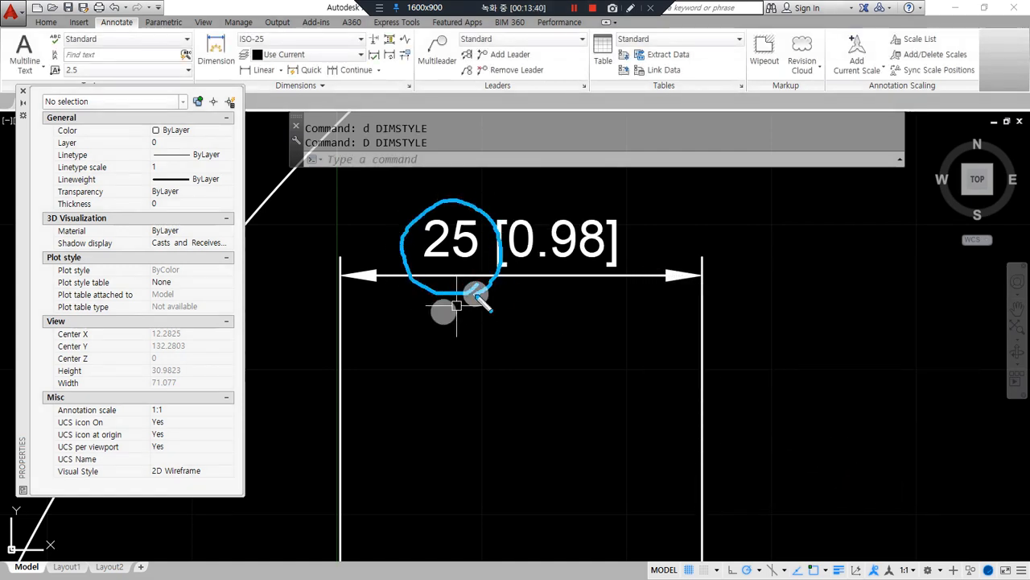
{"action": "mouse_move", "coordinate": [592, 282]}
{"action": "left_mouse_down"}
{"action": "mouse_move", "coordinate": [483, 226]}
{"action": "mouse_move", "coordinate": [593, 292]}
{"action": "left_mouse_up"}
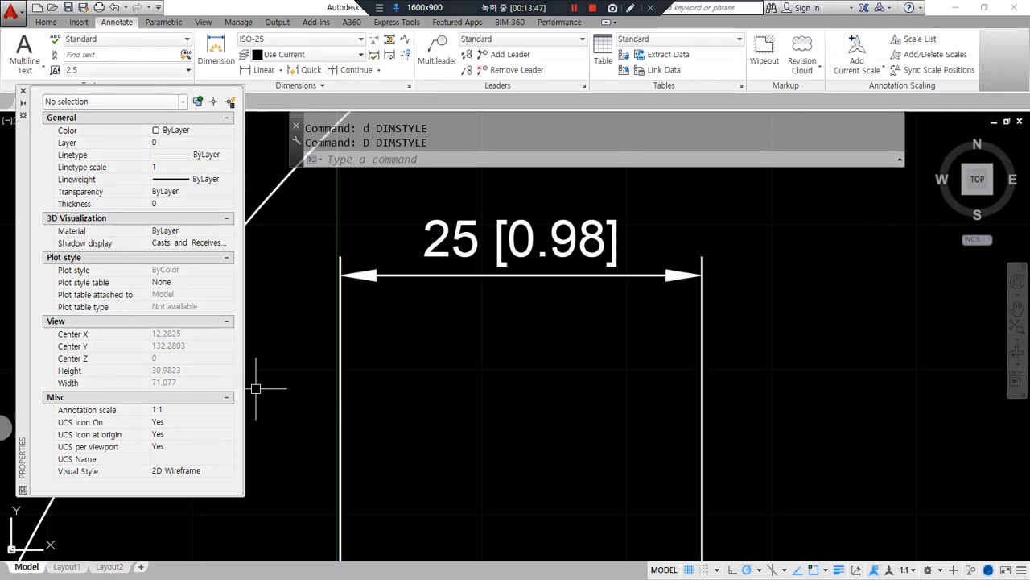
Step: Place the ISO-25 style's alternate units below the primary value and apply the change to the horizontal dimension
{"action": "type", "text": "d"}
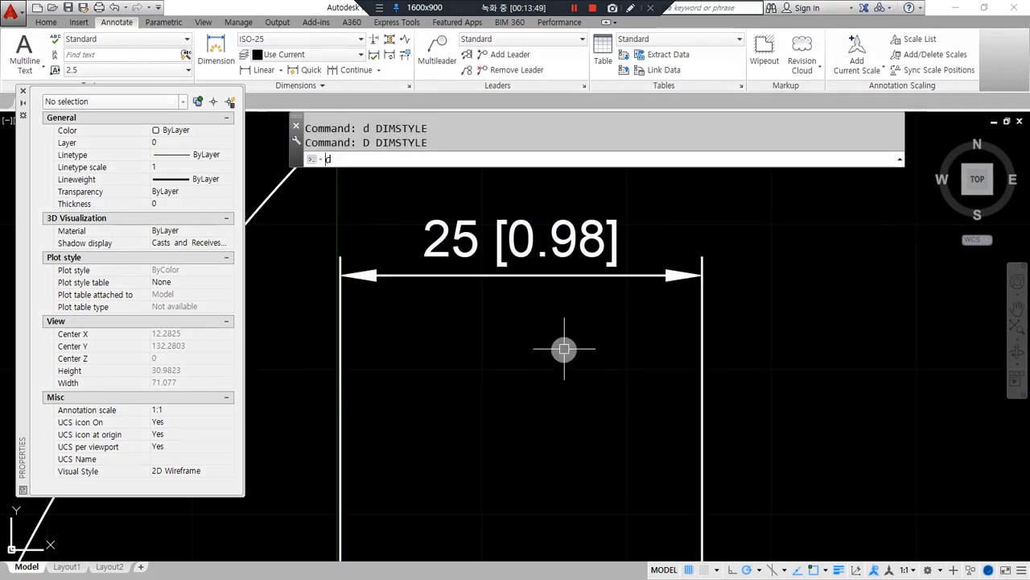
{"action": "key", "text": "Return"}
{"action": "left_click_drag", "start_coordinate": [515, 170], "coordinate": [675, 297]}
{"action": "left_click", "coordinate": [801, 386]}
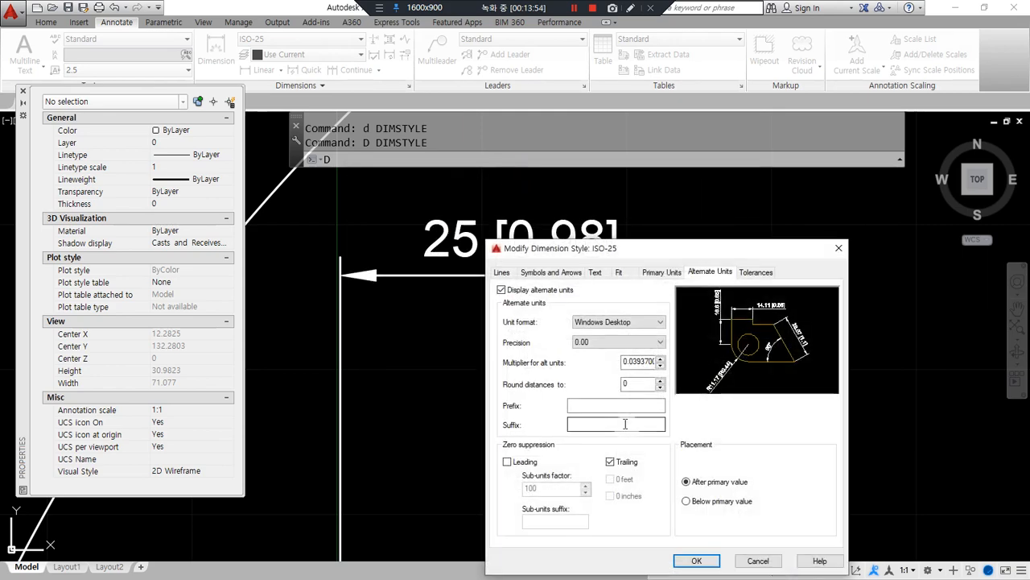
{"action": "mouse_move", "coordinate": [719, 525]}
{"action": "left_mouse_down"}
{"action": "mouse_move", "coordinate": [674, 456]}
{"action": "mouse_move", "coordinate": [793, 528]}
{"action": "mouse_move", "coordinate": [712, 531]}
{"action": "left_mouse_up"}
{"action": "left_click_drag", "start_coordinate": [683, 488], "coordinate": [759, 490]}
{"action": "mouse_move", "coordinate": [473, 270]}
{"action": "left_mouse_down"}
{"action": "mouse_move", "coordinate": [427, 258]}
{"action": "mouse_move", "coordinate": [463, 201]}
{"action": "mouse_move", "coordinate": [476, 273]}
{"action": "left_mouse_up"}
{"action": "mouse_move", "coordinate": [448, 210]}
{"action": "left_mouse_down"}
{"action": "mouse_move", "coordinate": [515, 185]}
{"action": "mouse_move", "coordinate": [524, 198]}
{"action": "left_mouse_up"}
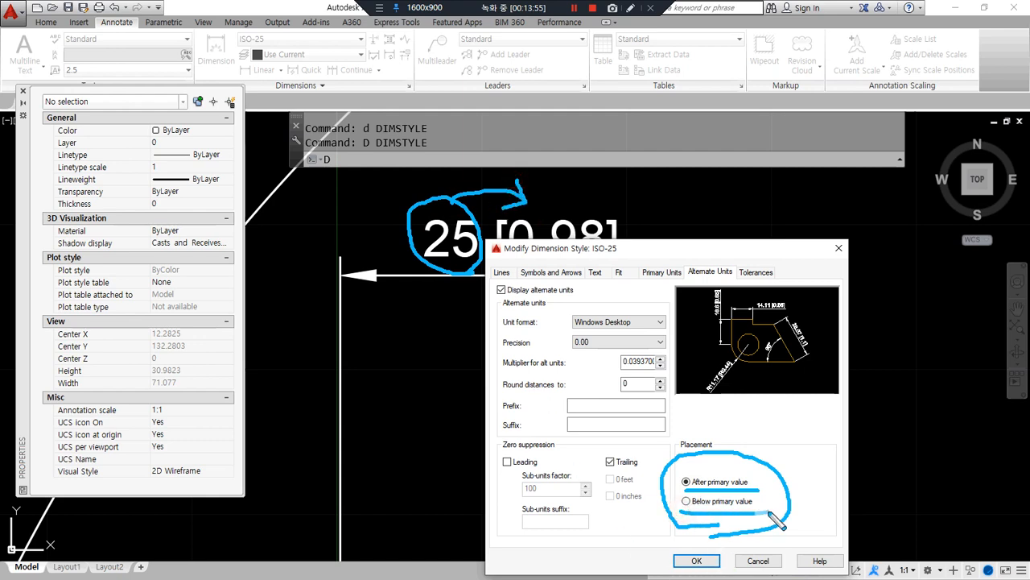
{"action": "mouse_move", "coordinate": [443, 274]}
{"action": "left_mouse_down"}
{"action": "mouse_move", "coordinate": [428, 315]}
{"action": "mouse_move", "coordinate": [451, 345]}
{"action": "left_mouse_up"}
{"action": "key", "text": "Escape"}
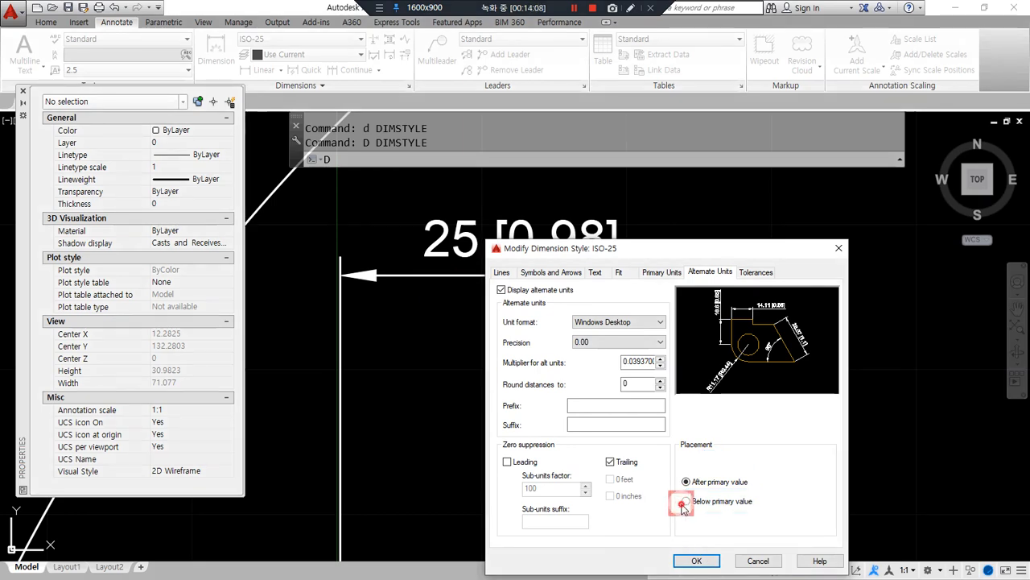
{"action": "left_click", "coordinate": [686, 501]}
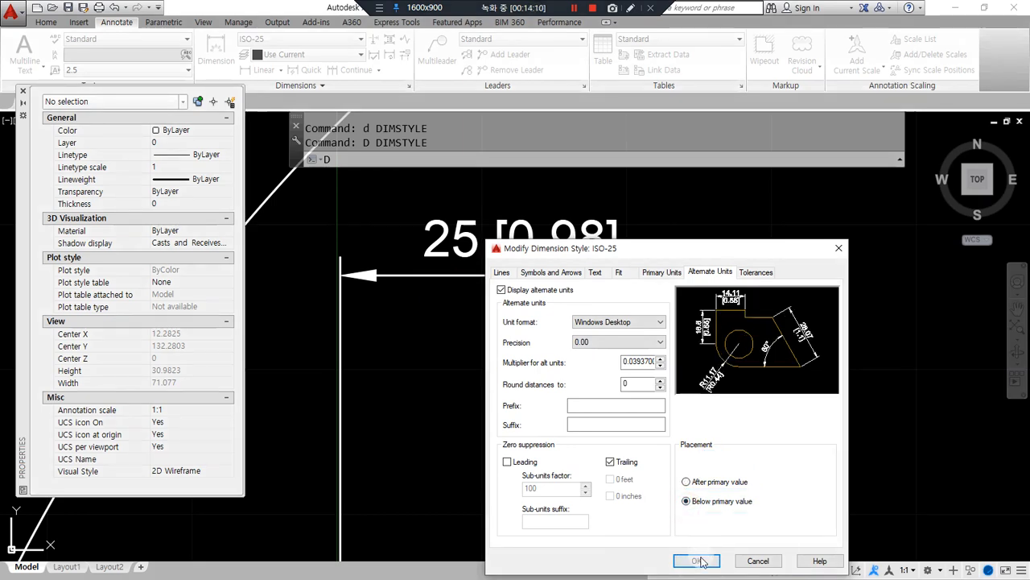
{"action": "left_click", "coordinate": [696, 559]}
{"action": "left_click", "coordinate": [736, 512]}
{"action": "mouse_move", "coordinate": [519, 388]}
{"action": "left_mouse_down"}
{"action": "mouse_move", "coordinate": [433, 280]}
{"action": "mouse_move", "coordinate": [667, 340]}
{"action": "mouse_move", "coordinate": [617, 426]}
{"action": "left_mouse_up"}
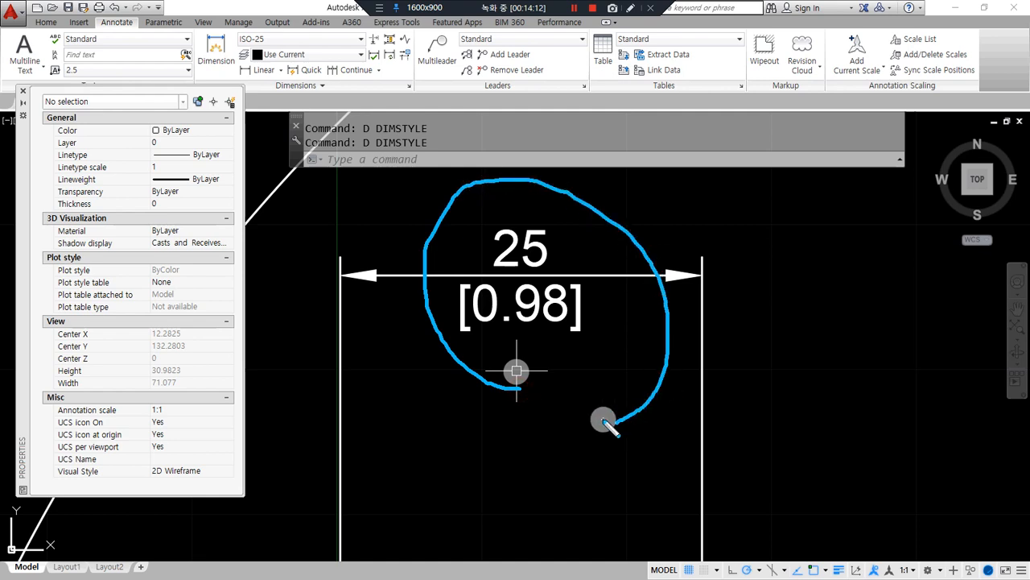
Step: Open the Dimension Style Manager
{"action": "key", "text": "Escape"}
{"action": "middle_click_drag", "start_coordinate": [525, 408], "coordinate": [444, 400]}
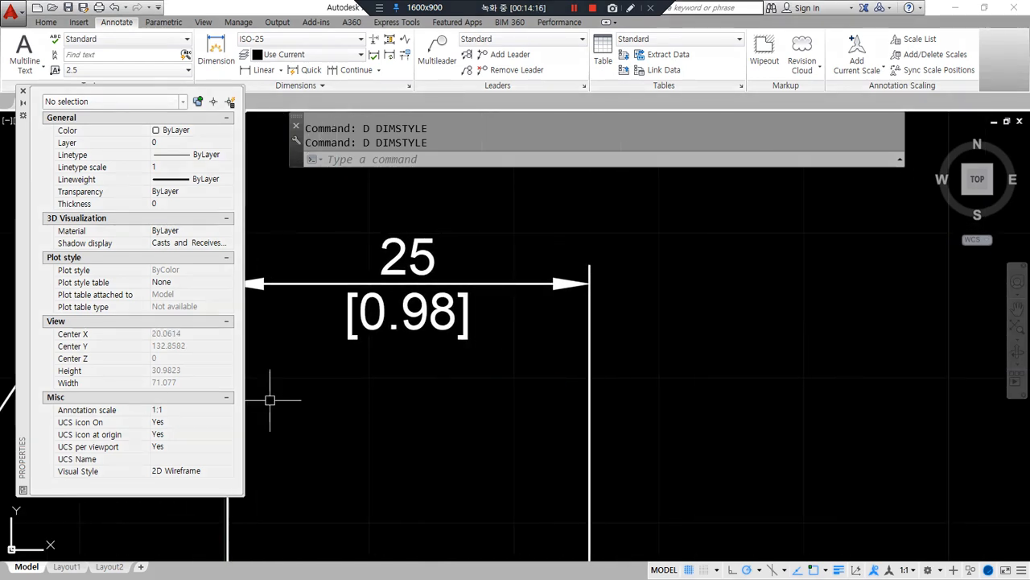
{"action": "type", "text": "d"}
{"action": "key", "text": "Return"}
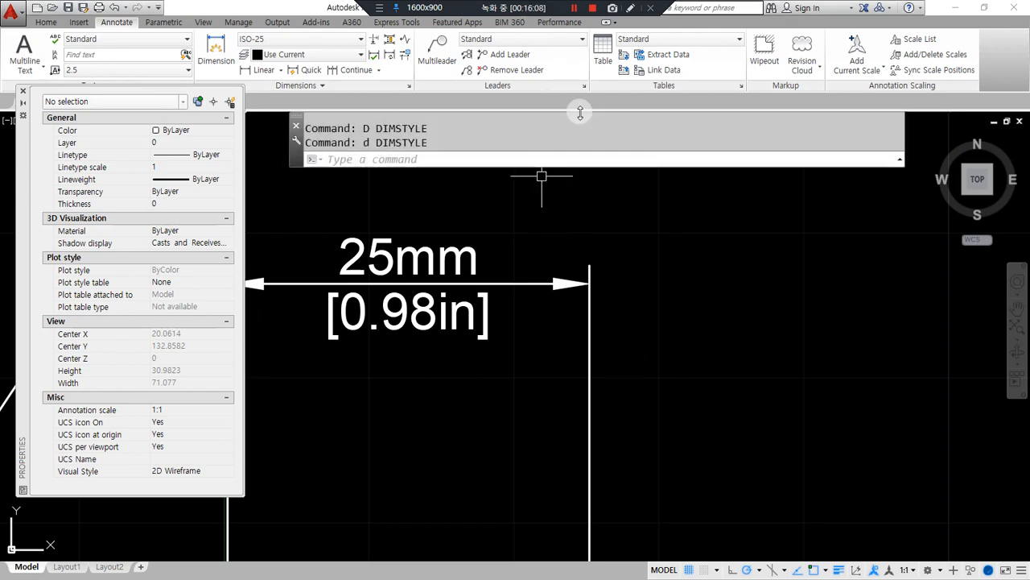
Step: Clear the suffixes of both the primary units and the alternate units in the ISO-25 dimension style
{"action": "type", "text": "d"}
{"action": "key", "text": "Return"}
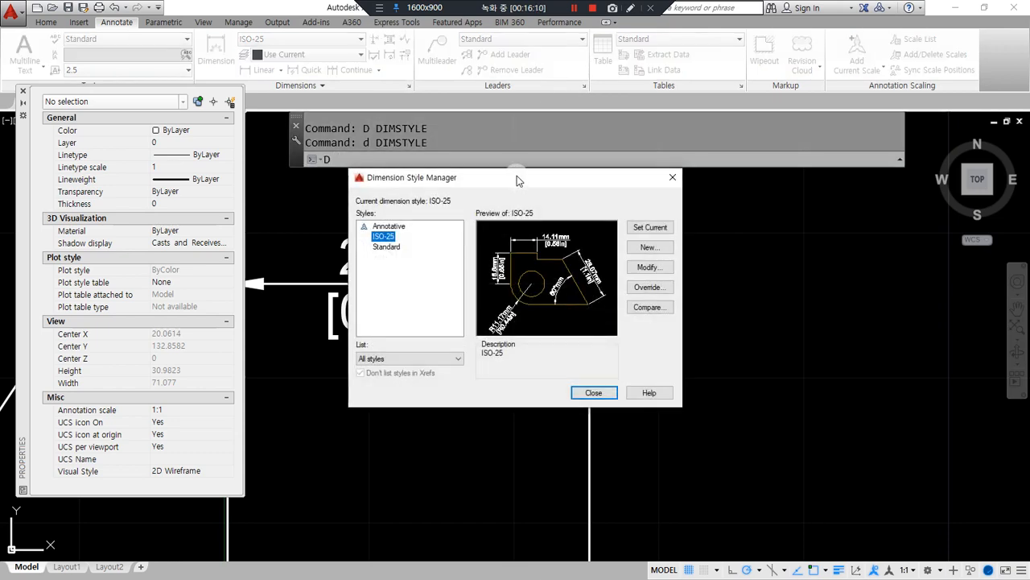
{"action": "left_click_drag", "start_coordinate": [520, 177], "coordinate": [708, 181]}
{"action": "left_click", "coordinate": [838, 271]}
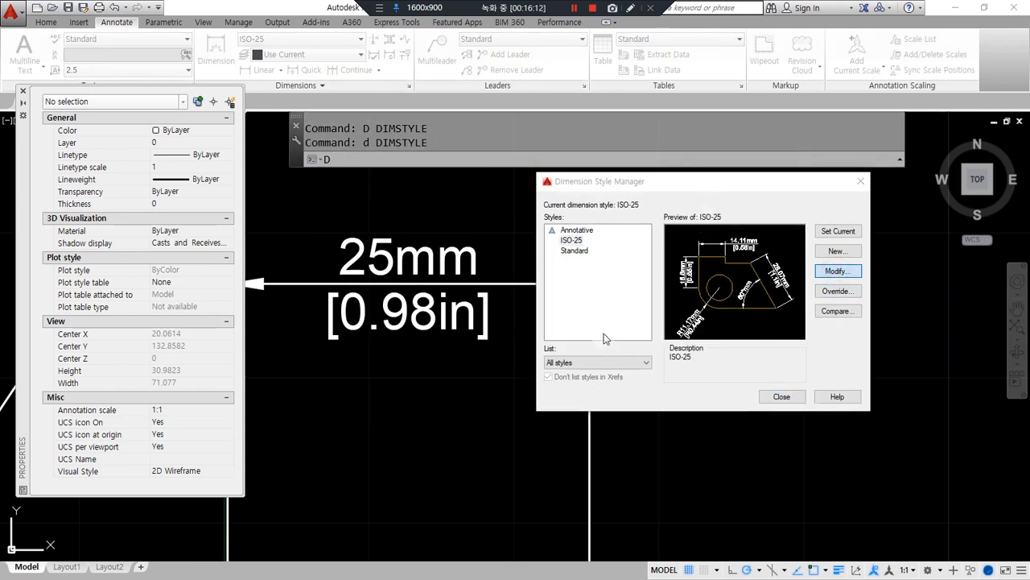
{"action": "double_click", "coordinate": [611, 291]}
{"action": "left_click", "coordinate": [744, 158]}
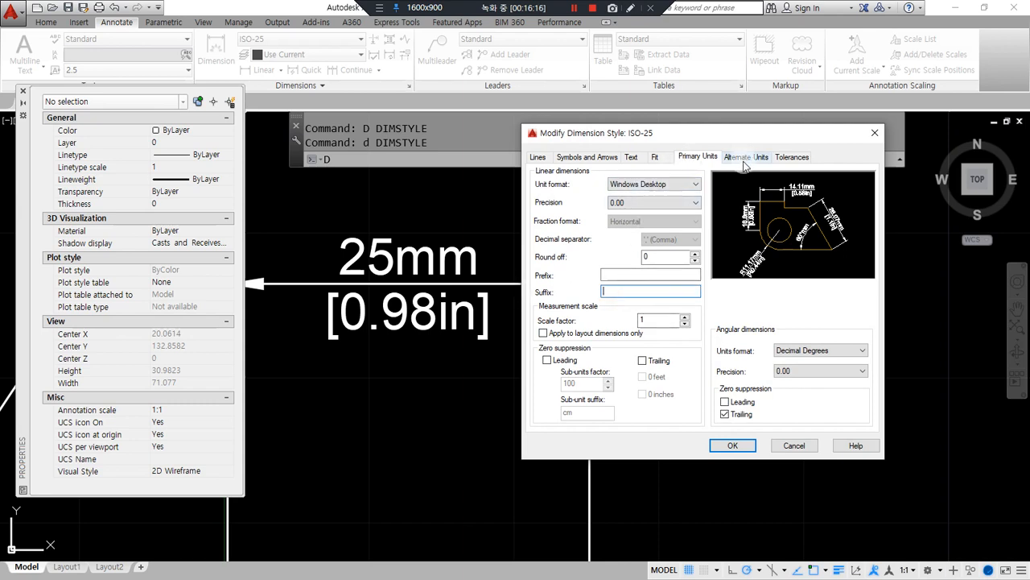
{"action": "double_click", "coordinate": [644, 308]}
{"action": "key", "text": "BackSpace"}
Step: Turn off the display of alternate units in the ISO-25 style and bring up the tolerance method choices
{"action": "left_click", "coordinate": [793, 158]}
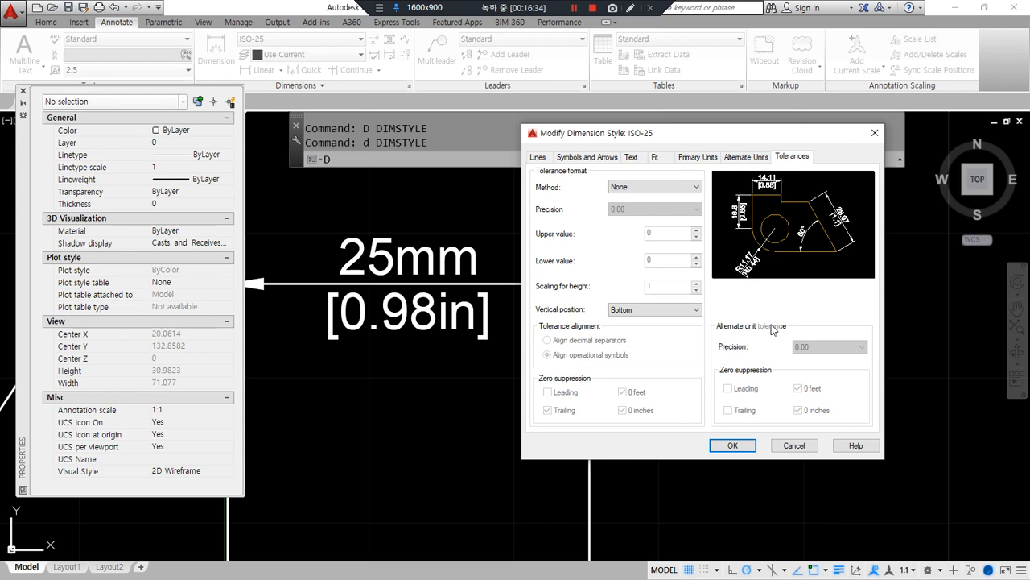
{"action": "left_click_drag", "start_coordinate": [591, 254], "coordinate": [658, 251]}
{"action": "mouse_move", "coordinate": [636, 136]}
{"action": "left_mouse_down"}
{"action": "mouse_move", "coordinate": [655, 269]}
{"action": "mouse_move", "coordinate": [648, 283]}
{"action": "left_mouse_up"}
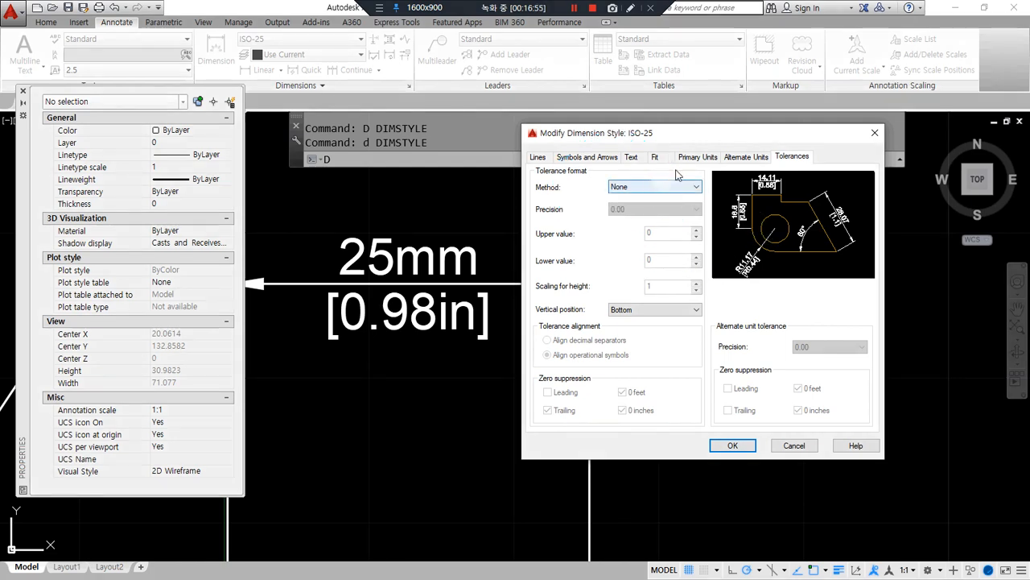
{"action": "left_click", "coordinate": [745, 157]}
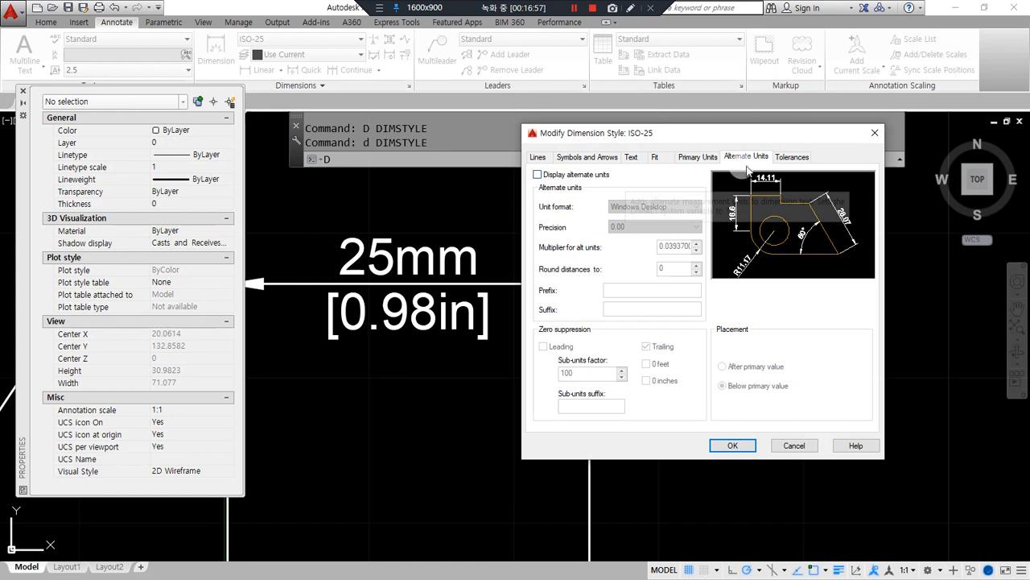
{"action": "left_click", "coordinate": [792, 157]}
{"action": "left_click", "coordinate": [664, 195]}
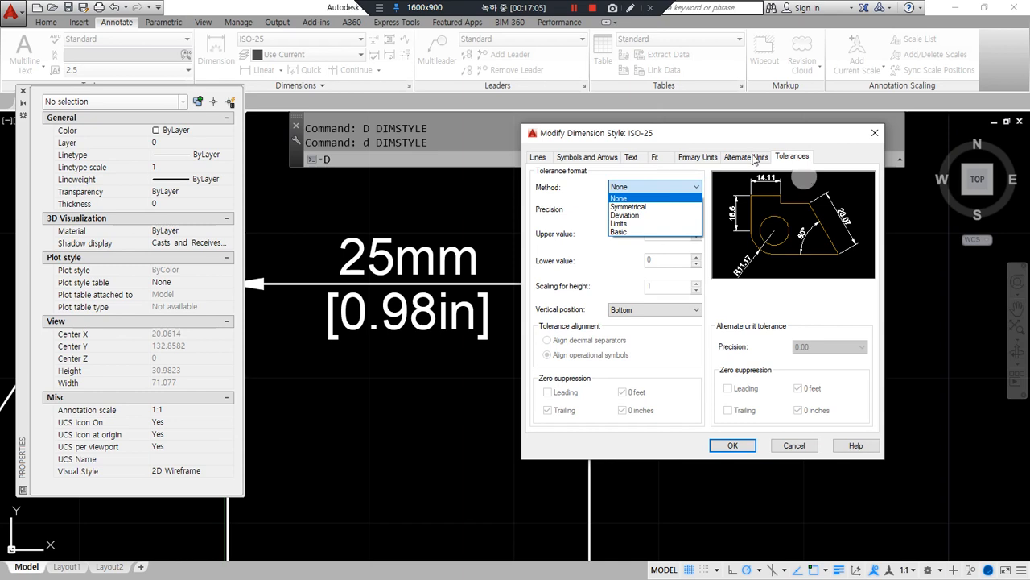
Step: Switch to Notepad and add a note reading "100mm +0.13" with "-0.18" aligned beneath the +0.13, below the inch conversions
{"action": "key", "text": "alt+Tab"}
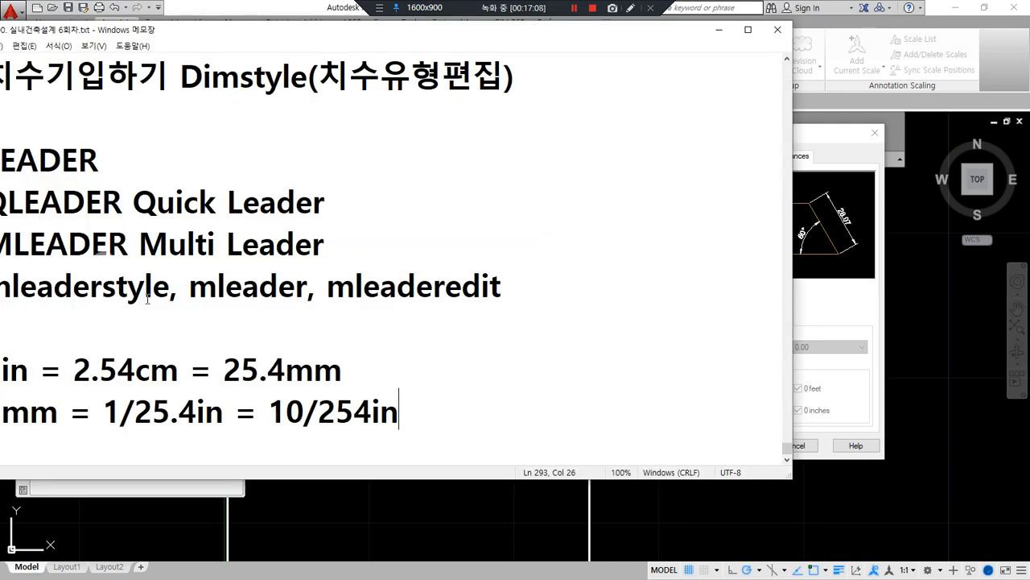
{"action": "left_click_drag", "start_coordinate": [378, 31], "coordinate": [496, 37]}
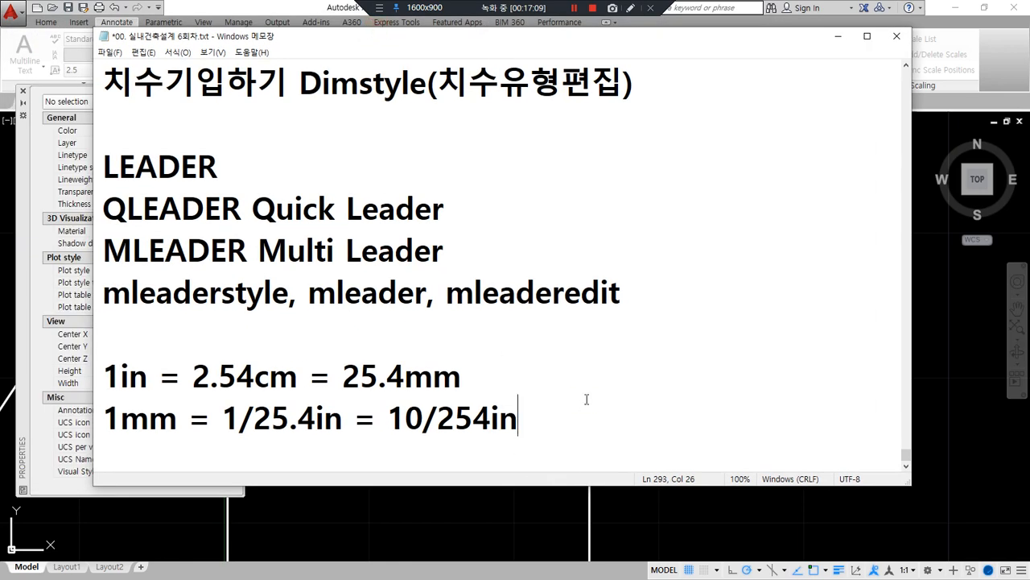
{"action": "key", "text": "Return"}
{"action": "key", "text": "Return"}
{"action": "type", "text": "100"}
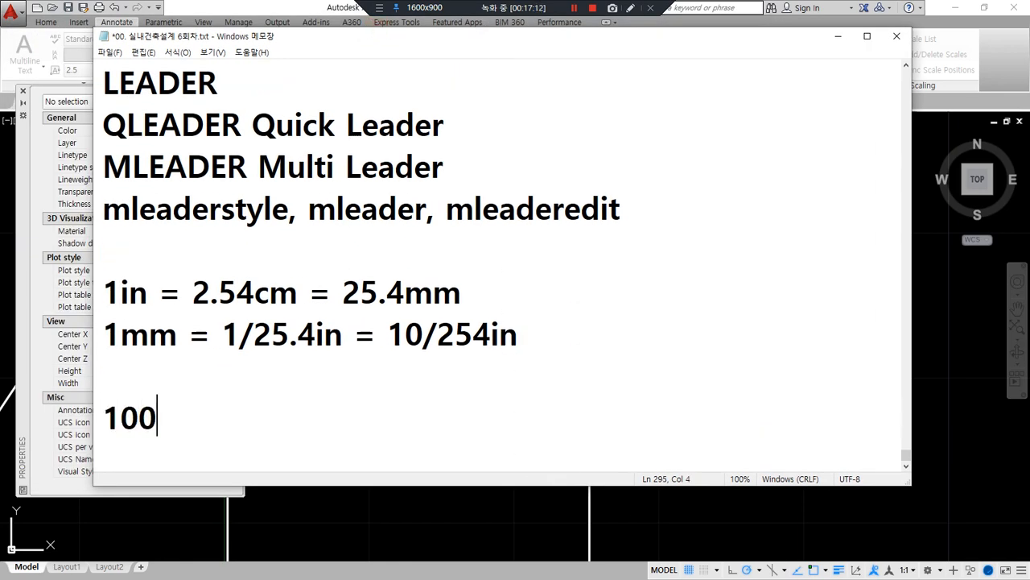
{"action": "type", "text": "mm +0.2"}
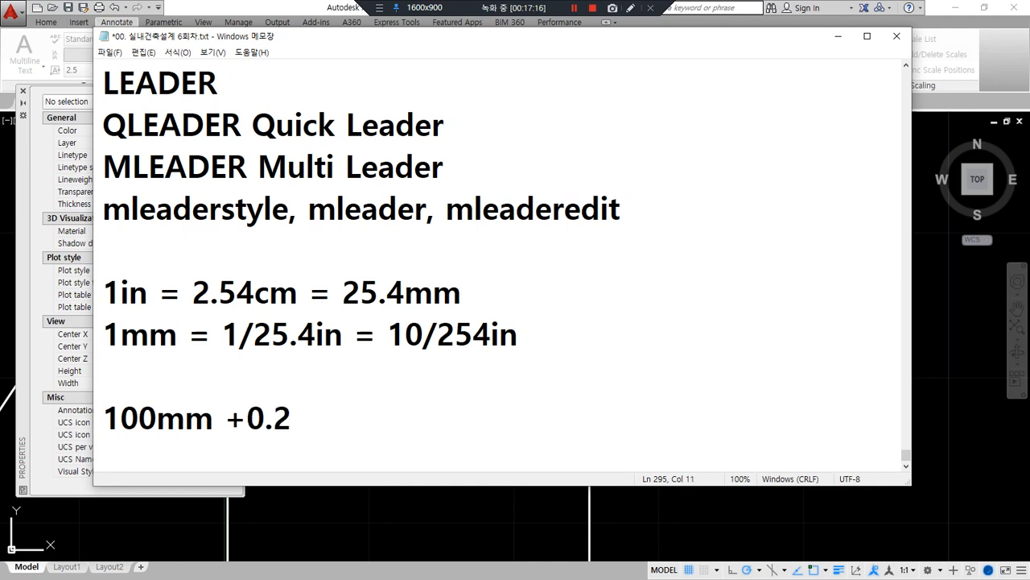
{"action": "key", "text": "BackSpace"}
{"action": "type", "text": "13"}
{"action": "key", "text": "Return"}
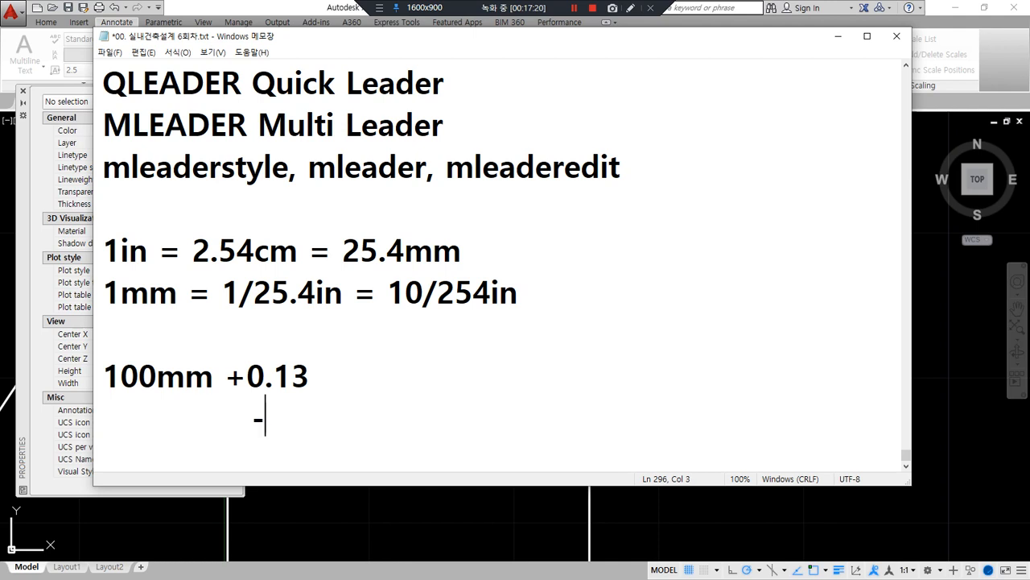
{"action": "type", "text": "-0.18"}
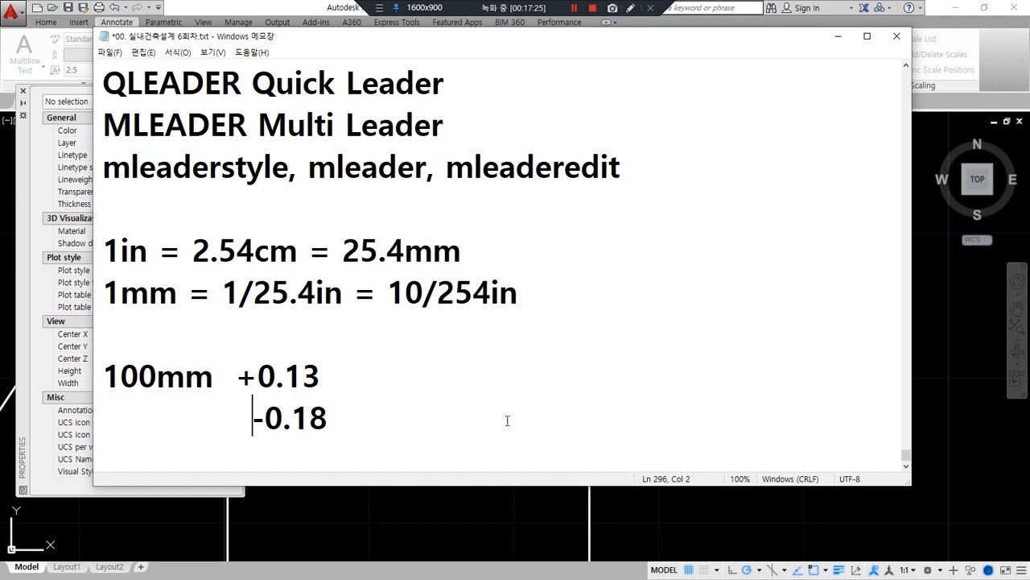
{"action": "key", "text": "BackSpace"}
{"action": "key", "text": "Tab"}
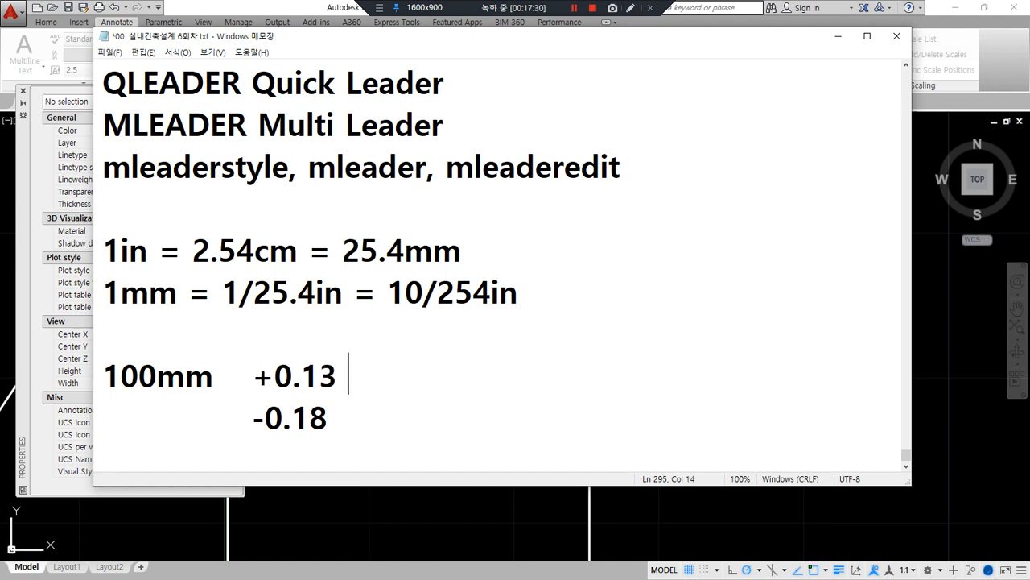
Step: Label the two noted tolerances "- 상한값" and "- 하한값", and add +0.13 and -0.13 after the labels
{"action": "type", "text": "상한값"}
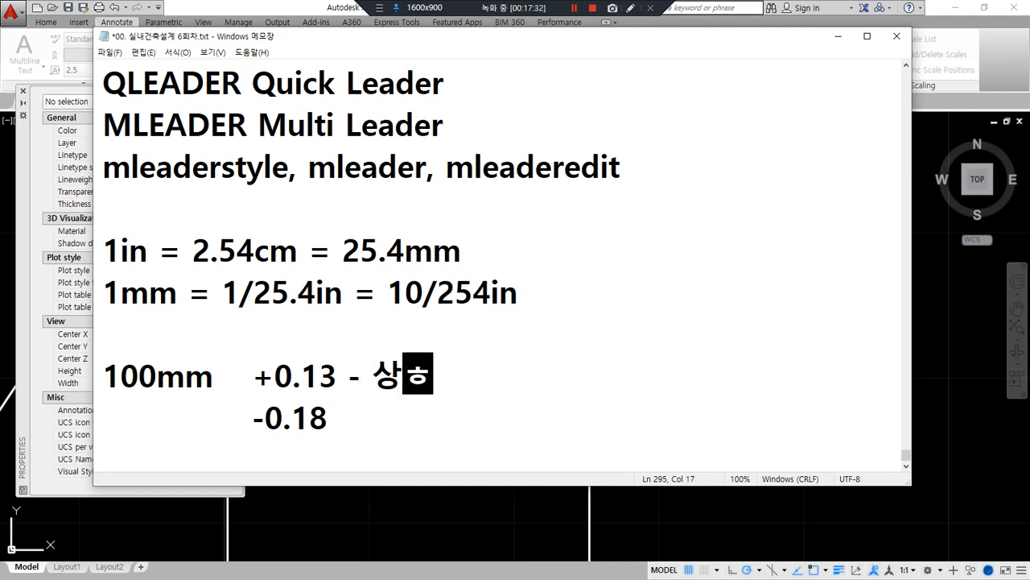
{"action": "left_click", "coordinate": [507, 420]}
{"action": "type", "text": "- 하한값"}
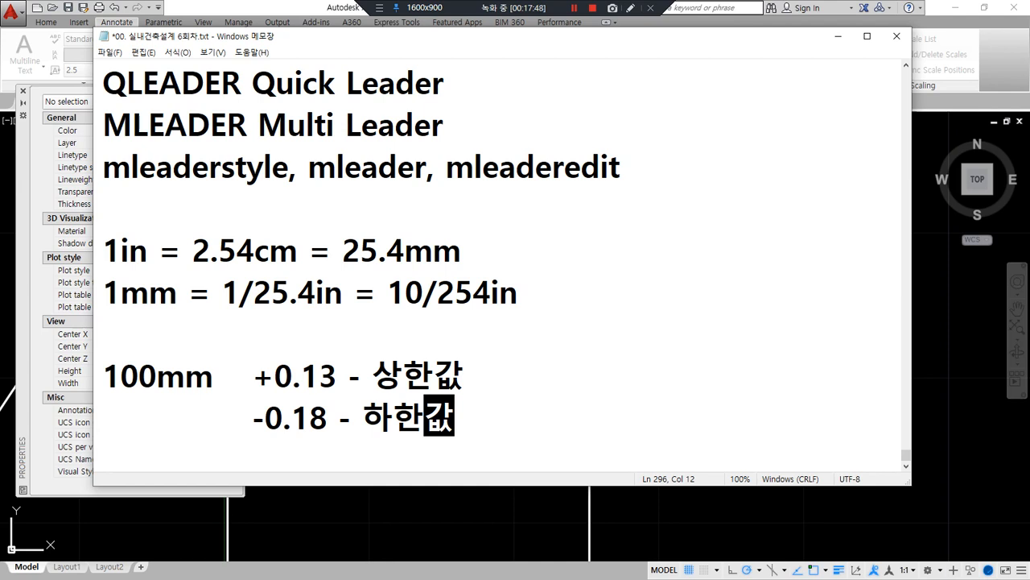
{"action": "key", "text": "Up"}
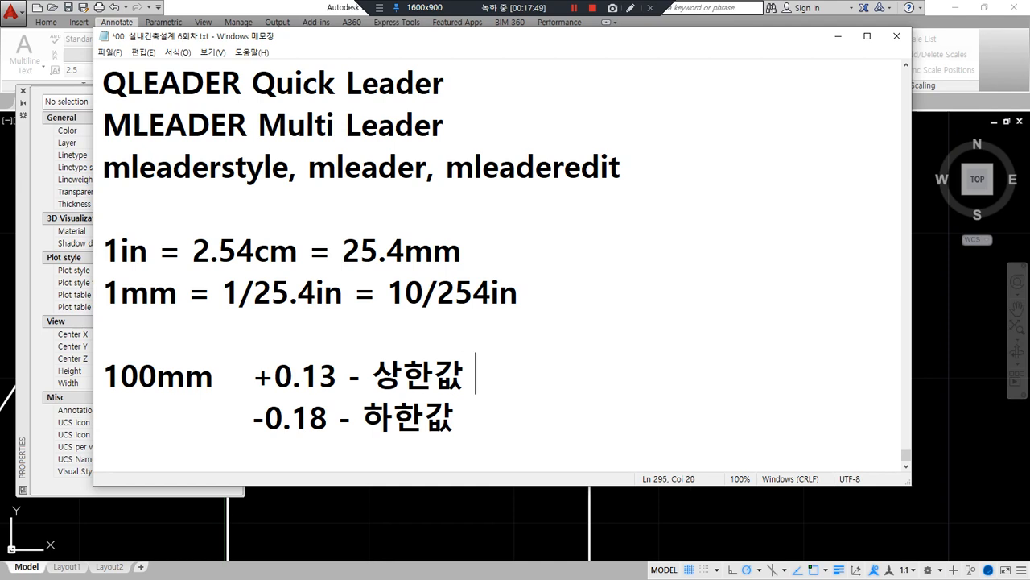
{"action": "type", "text": "+0.13"}
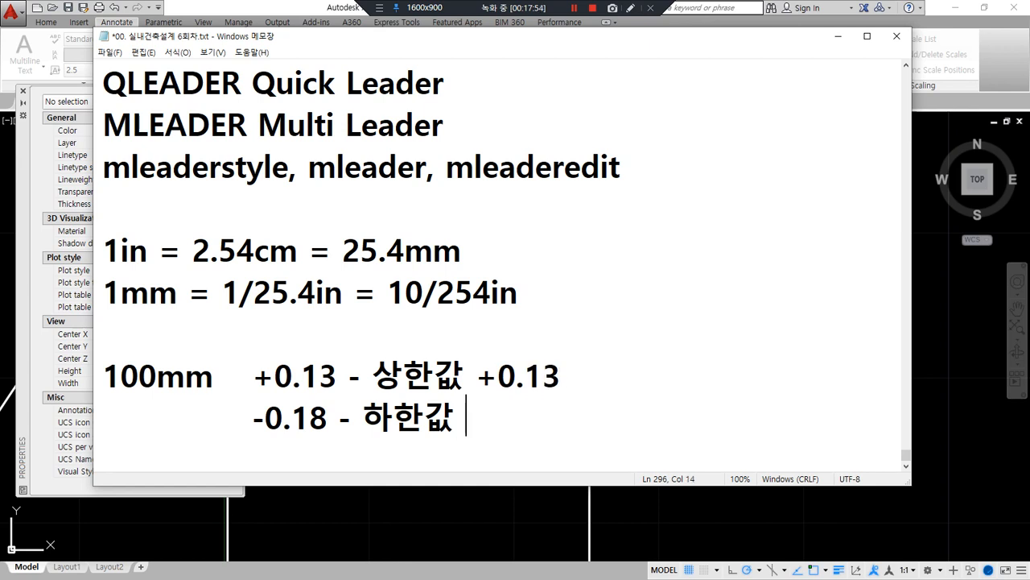
{"action": "type", "text": "13"}
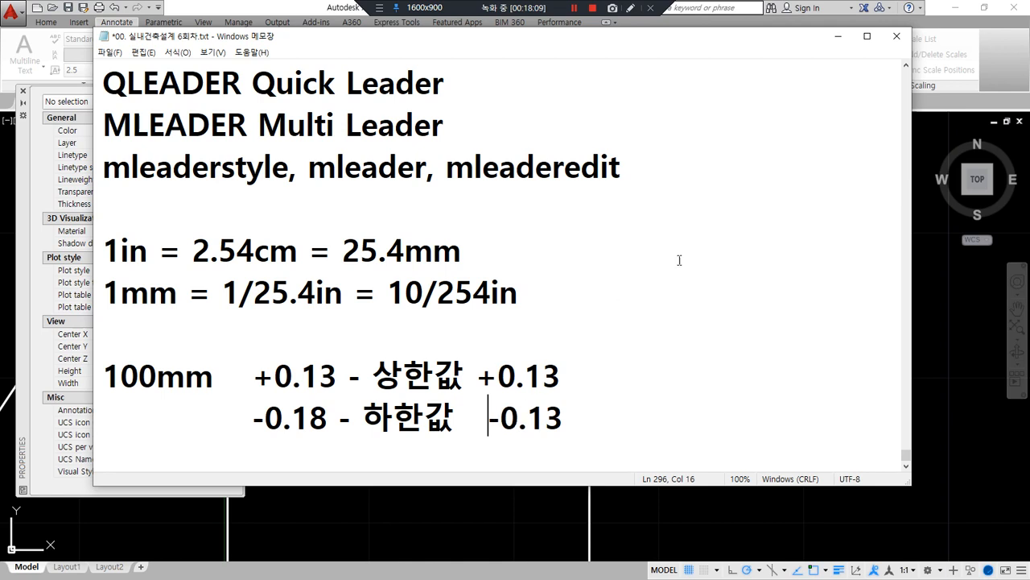
{"action": "mouse_move", "coordinate": [515, 469]}
{"action": "left_mouse_down"}
{"action": "mouse_move", "coordinate": [441, 346]}
{"action": "mouse_move", "coordinate": [599, 450]}
{"action": "left_mouse_up"}
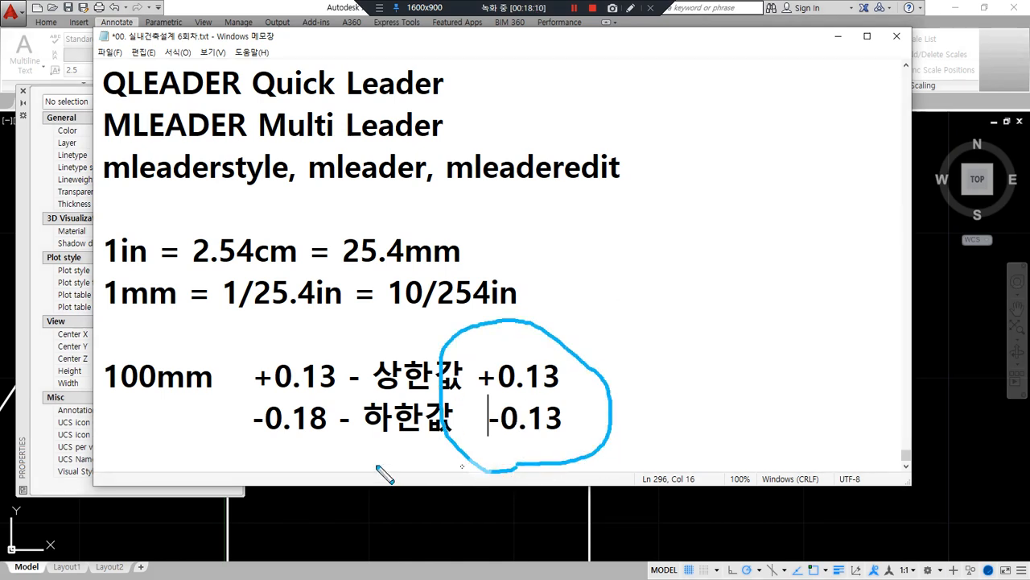
{"action": "mouse_move", "coordinate": [299, 454]}
{"action": "left_mouse_down"}
{"action": "mouse_move", "coordinate": [253, 340]}
{"action": "mouse_move", "coordinate": [354, 452]}
{"action": "left_mouse_up"}
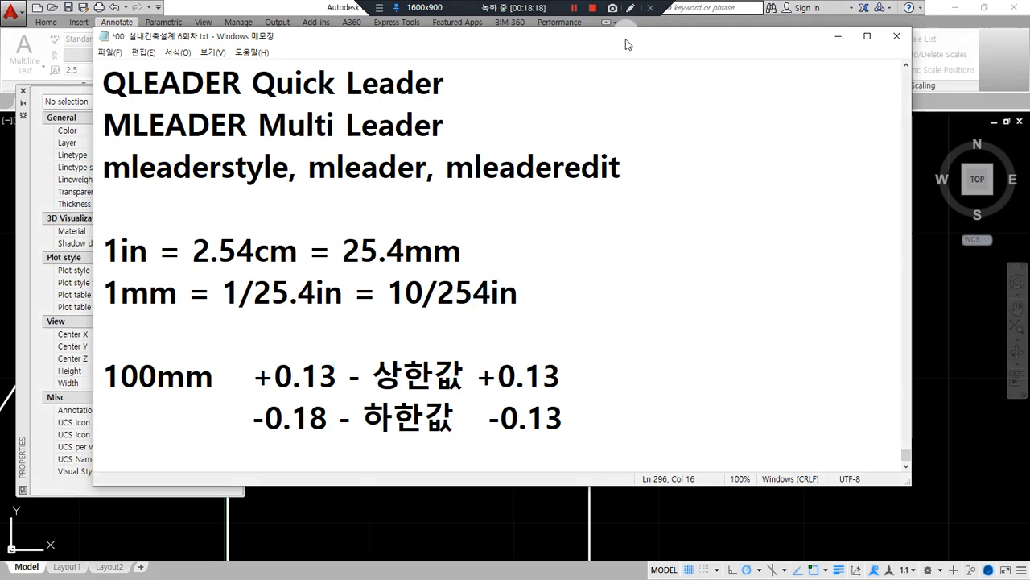
{"action": "mouse_move", "coordinate": [299, 451]}
{"action": "left_mouse_down"}
{"action": "mouse_move", "coordinate": [257, 427]}
{"action": "mouse_move", "coordinate": [342, 437]}
{"action": "left_mouse_up"}
{"action": "mouse_move", "coordinate": [260, 397]}
{"action": "left_mouse_down"}
{"action": "mouse_move", "coordinate": [175, 395]}
{"action": "mouse_move", "coordinate": [199, 442]}
{"action": "left_mouse_up"}
{"action": "key", "text": "Escape"}
Step: Switch back to AutoCAD and apply a Symmetrical tolerance with an upper value of 0.13 to the ISO-25 style
{"action": "left_click_drag", "start_coordinate": [543, 38], "coordinate": [449, 54]}
{"action": "key", "text": "super+Down"}
{"action": "left_click", "coordinate": [652, 190]}
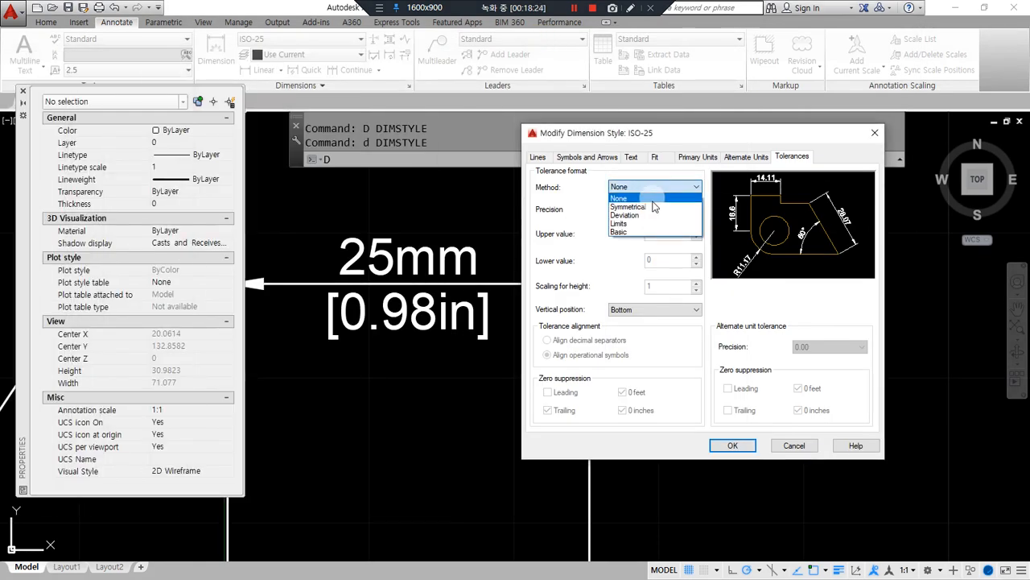
{"action": "left_click", "coordinate": [644, 207]}
{"action": "left_click_drag", "start_coordinate": [517, 249], "coordinate": [719, 246]}
{"action": "double_click", "coordinate": [668, 234]}
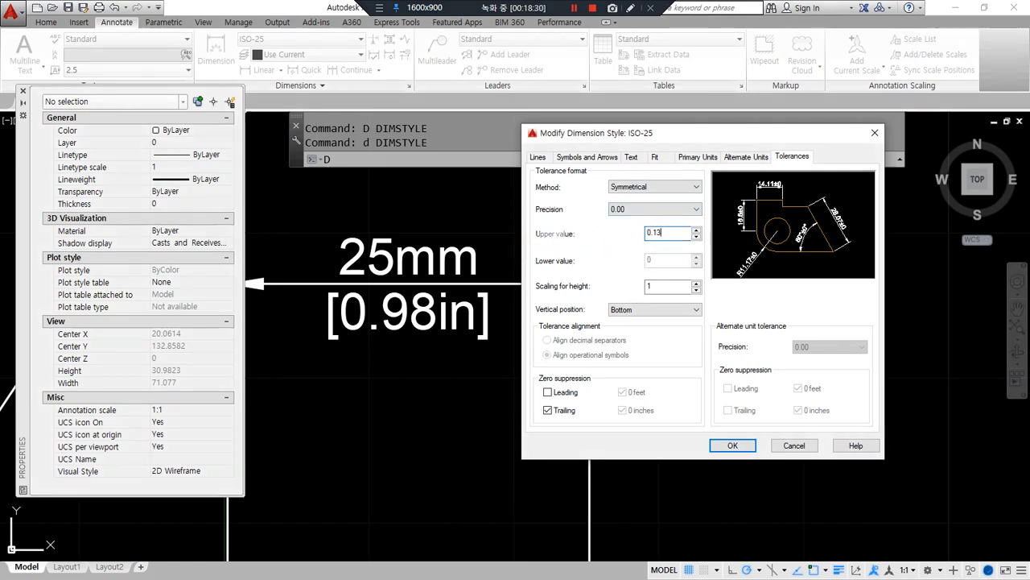
{"action": "left_click", "coordinate": [734, 447]}
{"action": "left_click", "coordinate": [772, 399]}
Step: Add a linear dimension across the gap between the first two rectangles, in line with the existing dimension
{"action": "middle_click_drag", "start_coordinate": [373, 296], "coordinate": [531, 364]}
{"action": "scroll", "coordinate": [563, 359], "scroll_direction": "up", "scroll_amount": 2}
{"action": "mouse_move", "coordinate": [703, 372]}
{"action": "left_mouse_down"}
{"action": "mouse_move", "coordinate": [676, 379]}
{"action": "mouse_move", "coordinate": [628, 232]}
{"action": "mouse_move", "coordinate": [765, 407]}
{"action": "left_mouse_up"}
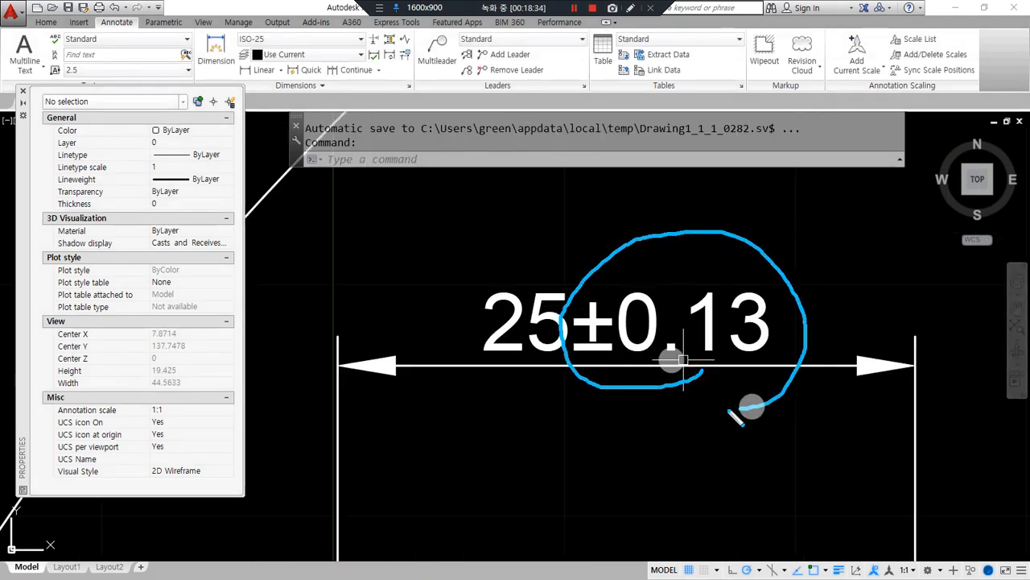
{"action": "scroll", "coordinate": [637, 394], "scroll_direction": "down", "scroll_amount": 5}
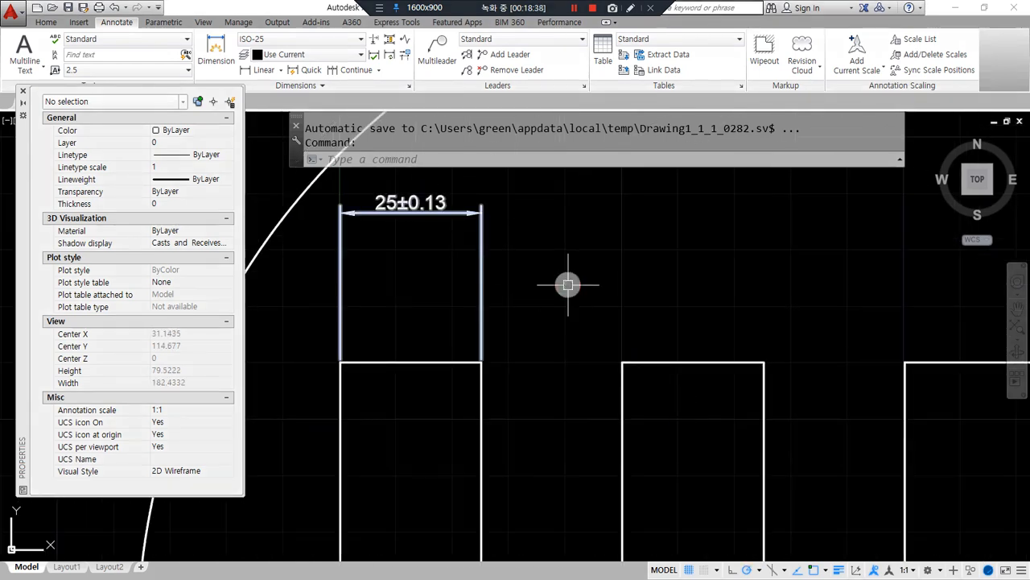
{"action": "middle_click_drag", "start_coordinate": [568, 283], "coordinate": [591, 340]}
{"action": "left_click", "coordinate": [259, 69]}
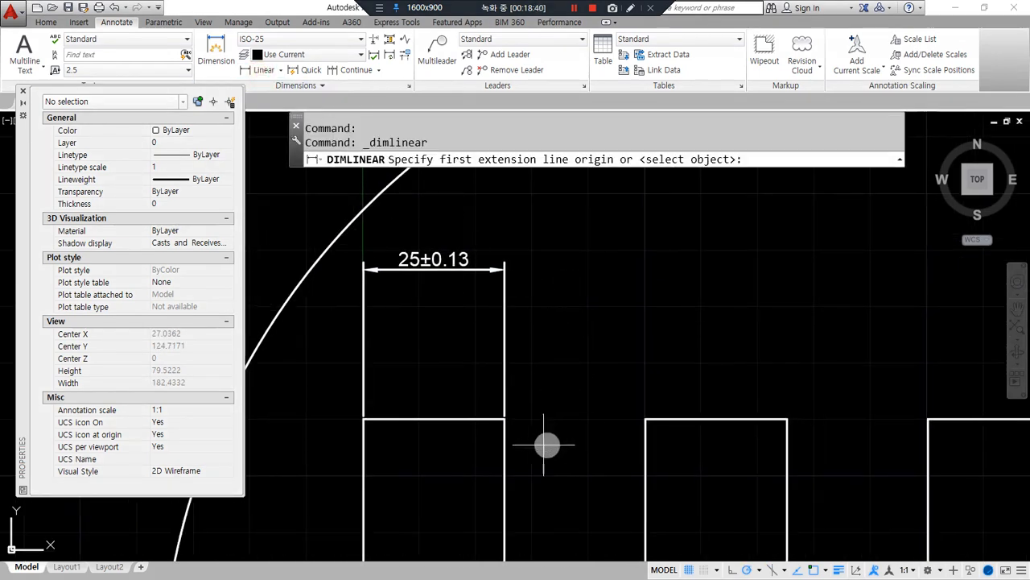
{"action": "left_click", "coordinate": [504, 419]}
{"action": "left_click", "coordinate": [645, 418]}
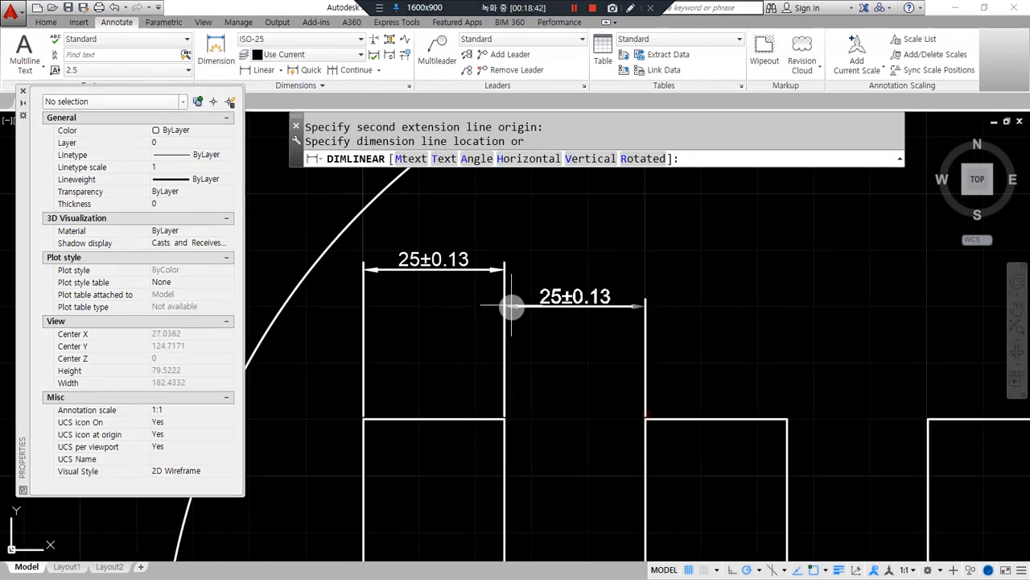
{"action": "left_click", "coordinate": [517, 264]}
Step: Add a linear dimension across the top edge of the second rectangle, in line with the other two dimensions
{"action": "key", "text": "Return"}
{"action": "left_click", "coordinate": [652, 420]}
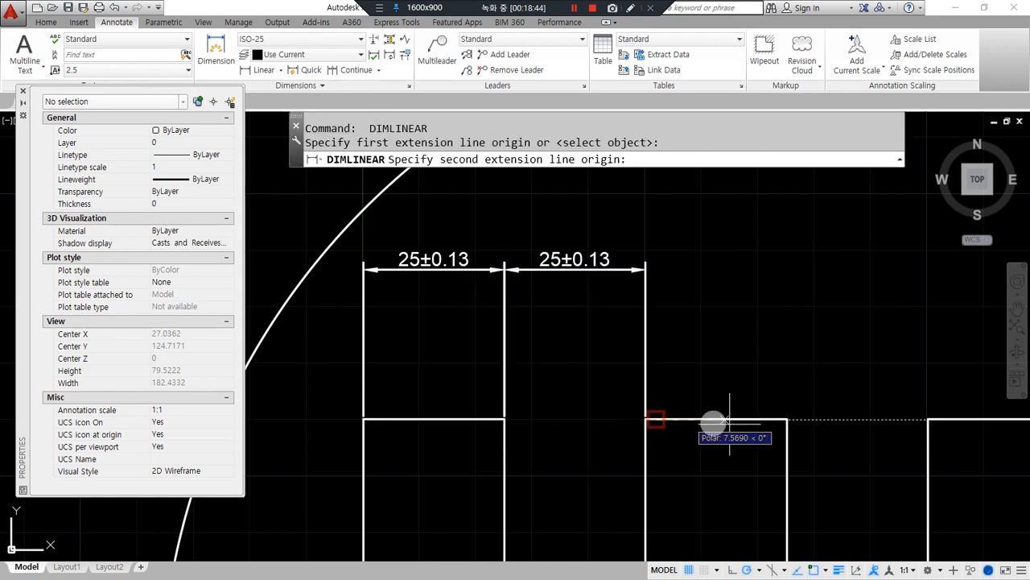
{"action": "left_click", "coordinate": [786, 418]}
{"action": "left_click", "coordinate": [650, 272]}
{"action": "key", "text": "Escape"}
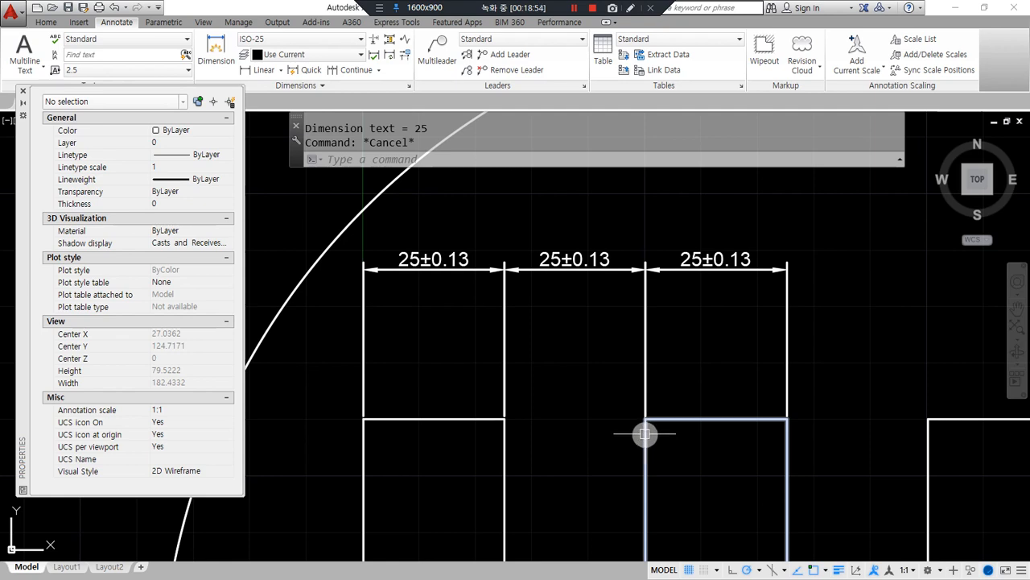
Step: Select all three horizontal dimensions and examine their tolerance properties
{"action": "scroll", "coordinate": [517, 241], "scroll_direction": "up", "scroll_amount": 2}
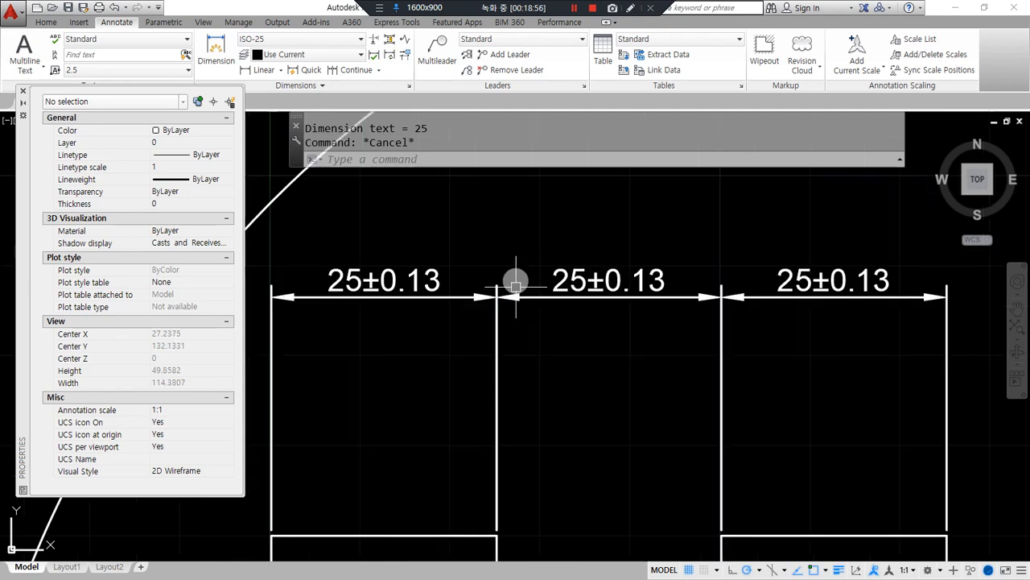
{"action": "middle_click_drag", "start_coordinate": [515, 298], "coordinate": [548, 320]}
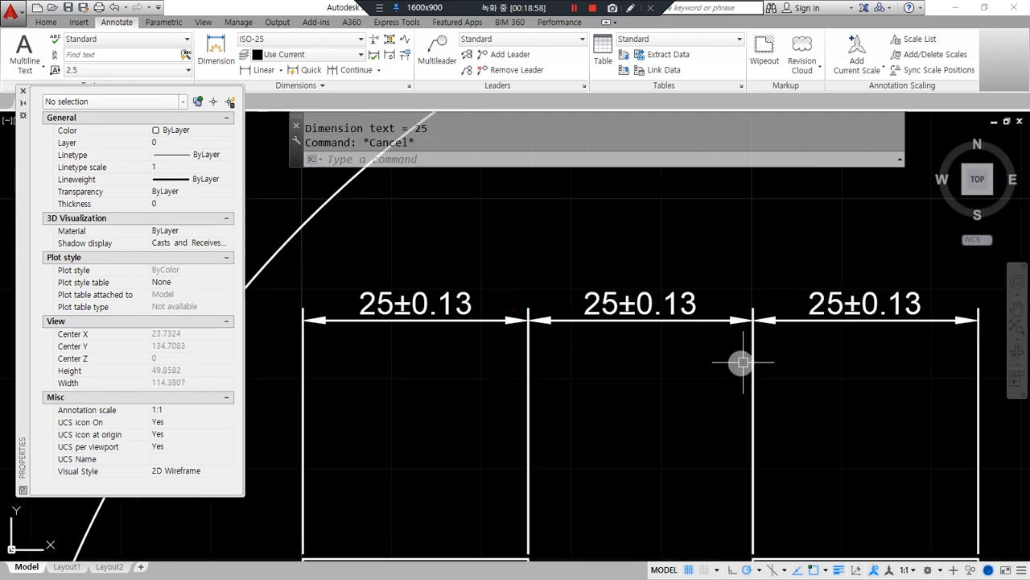
{"action": "left_click", "coordinate": [855, 391]}
{"action": "left_click", "coordinate": [456, 264]}
{"action": "scroll", "coordinate": [164, 396], "scroll_direction": "down", "scroll_amount": 10}
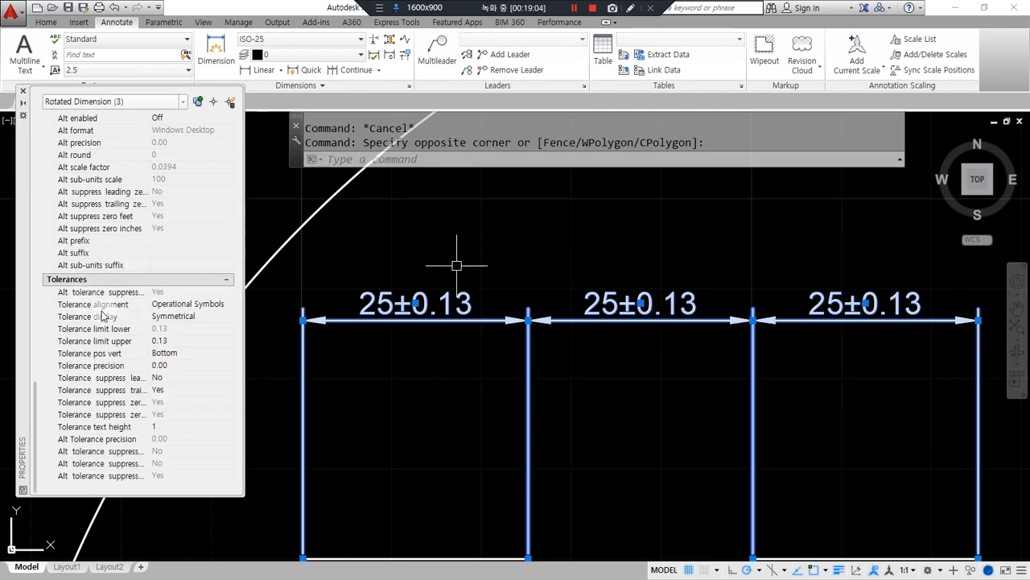
{"action": "left_click_drag", "start_coordinate": [51, 299], "coordinate": [244, 300]}
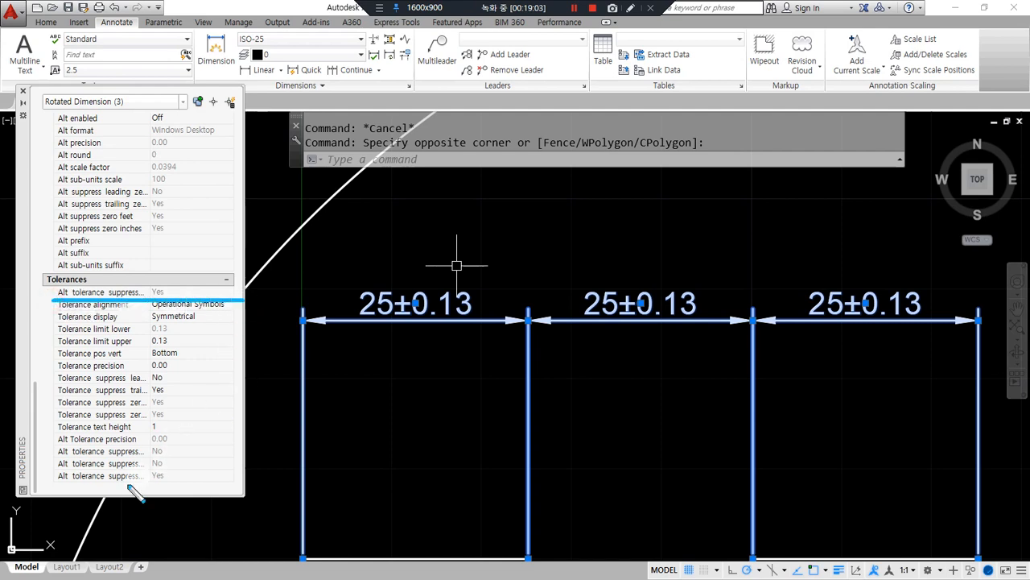
{"action": "key", "text": "Escape"}
{"action": "key", "text": "ctrl+alt+d"}
{"action": "left_click_drag", "start_coordinate": [129, 327], "coordinate": [260, 326]}
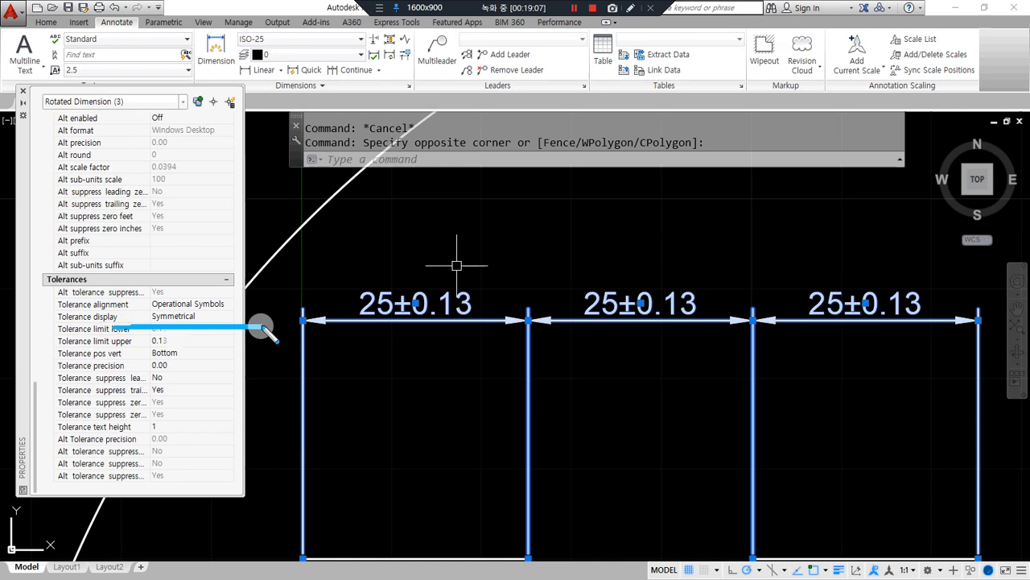
{"action": "left_click_drag", "start_coordinate": [44, 323], "coordinate": [265, 326]}
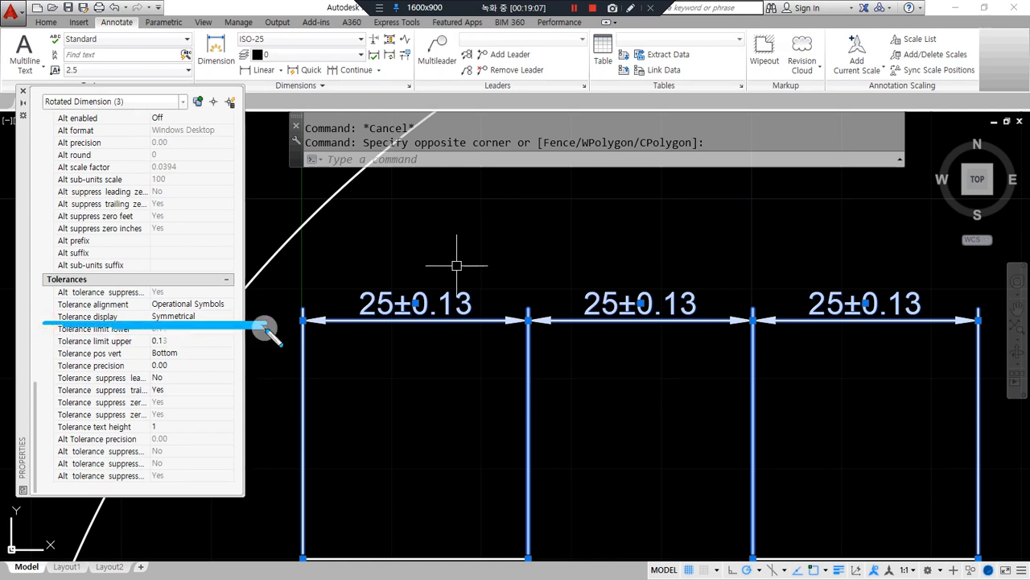
{"action": "left_click_drag", "start_coordinate": [45, 329], "coordinate": [254, 329]}
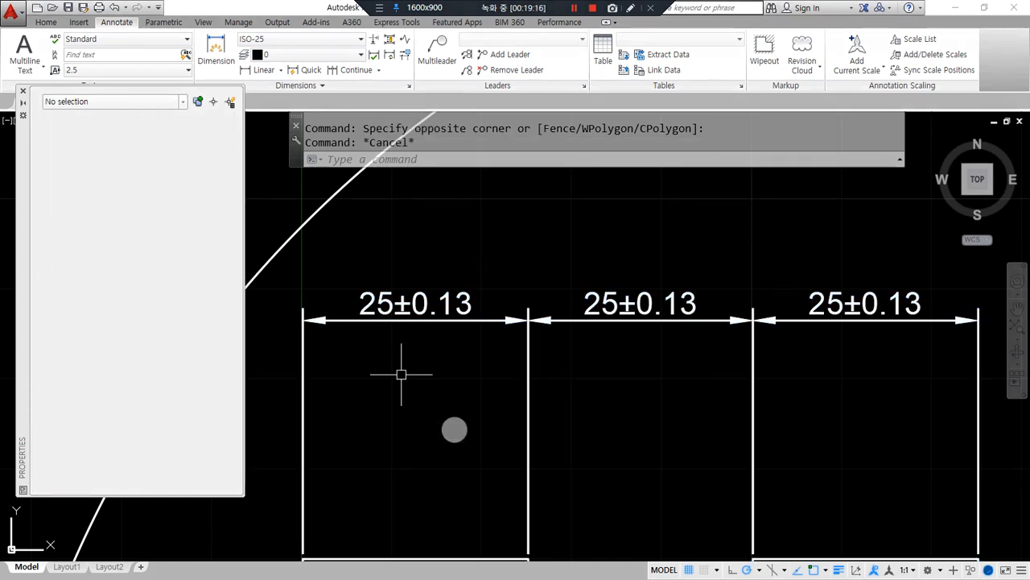
Step: Clear the selection, open the ISO-25 dimension style for modification, and set its tolerance method to Deviation
{"action": "key", "text": "Escape"}
{"action": "type", "text": "d"}
{"action": "key", "text": "Return"}
{"action": "left_click_drag", "start_coordinate": [494, 172], "coordinate": [242, 138]}
{"action": "left_click", "coordinate": [385, 234]}
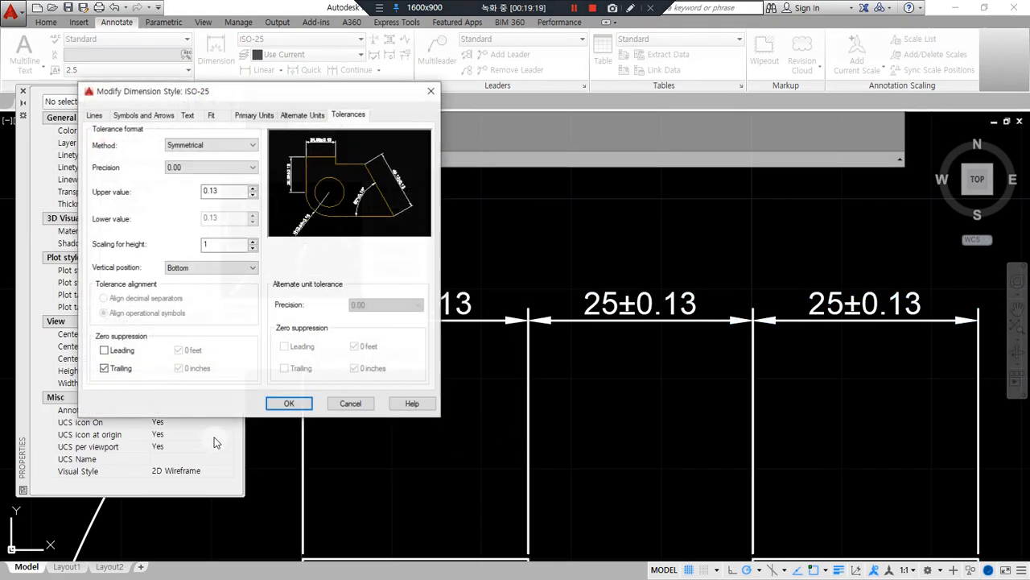
{"action": "left_click_drag", "start_coordinate": [93, 199], "coordinate": [310, 200]}
{"action": "key", "text": "Escape"}
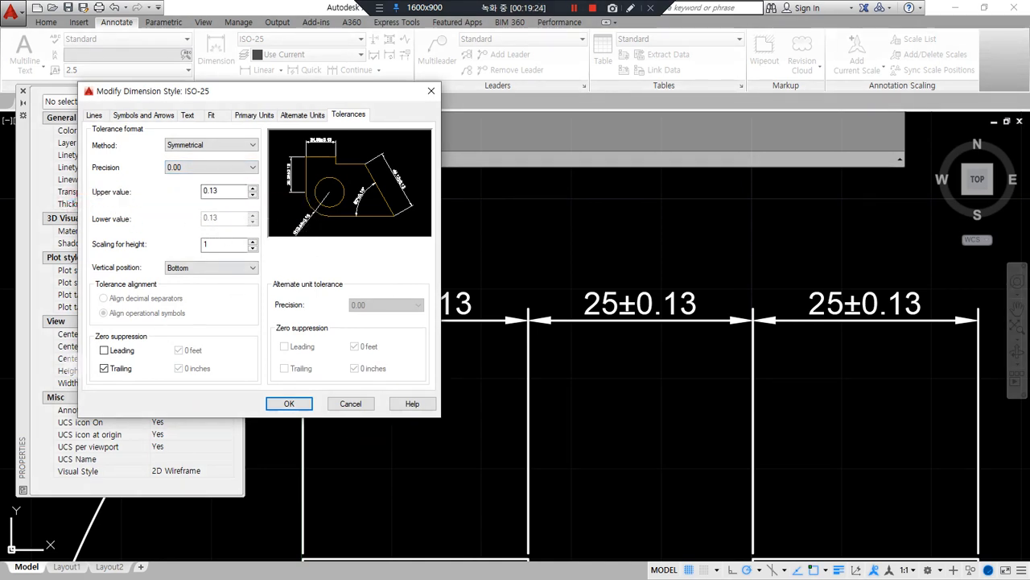
{"action": "left_click", "coordinate": [234, 145]}
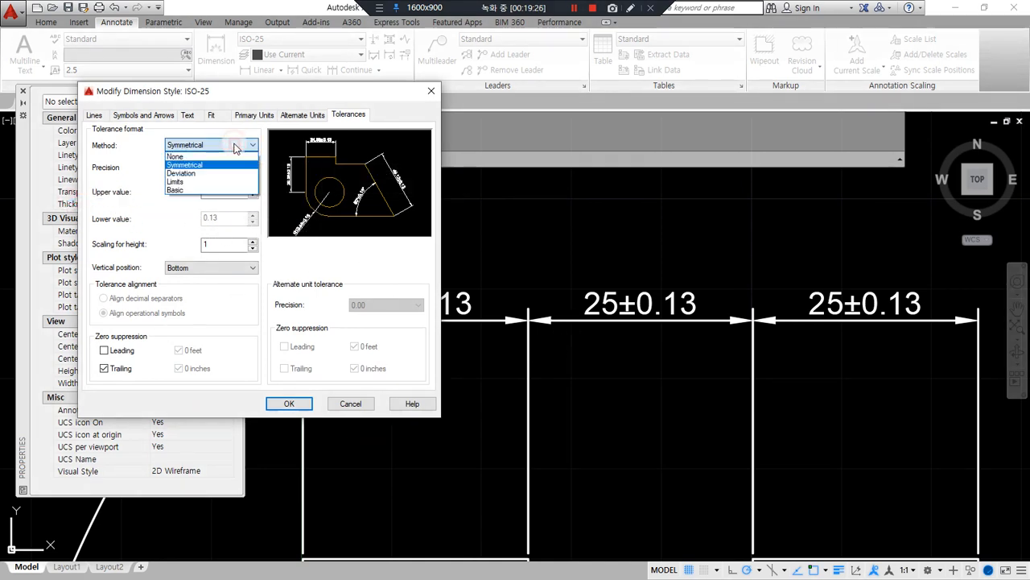
{"action": "left_click", "coordinate": [228, 172]}
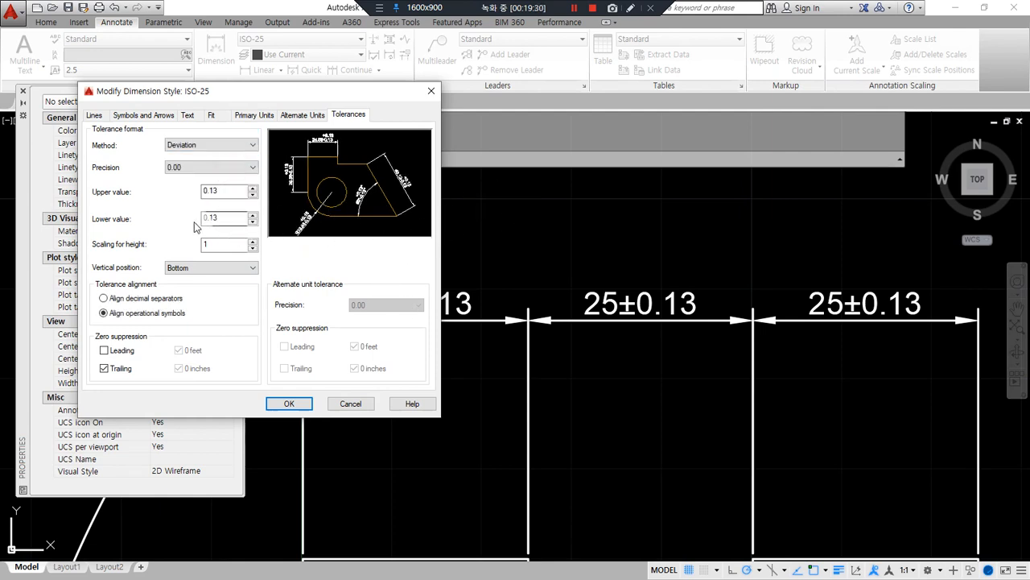
Step: Set the lower tolerance value to 0.18 and apply the change to the ISO-25 style
{"action": "left_click_drag", "start_coordinate": [95, 197], "coordinate": [258, 198]}
{"action": "left_click_drag", "start_coordinate": [80, 234], "coordinate": [314, 233]}
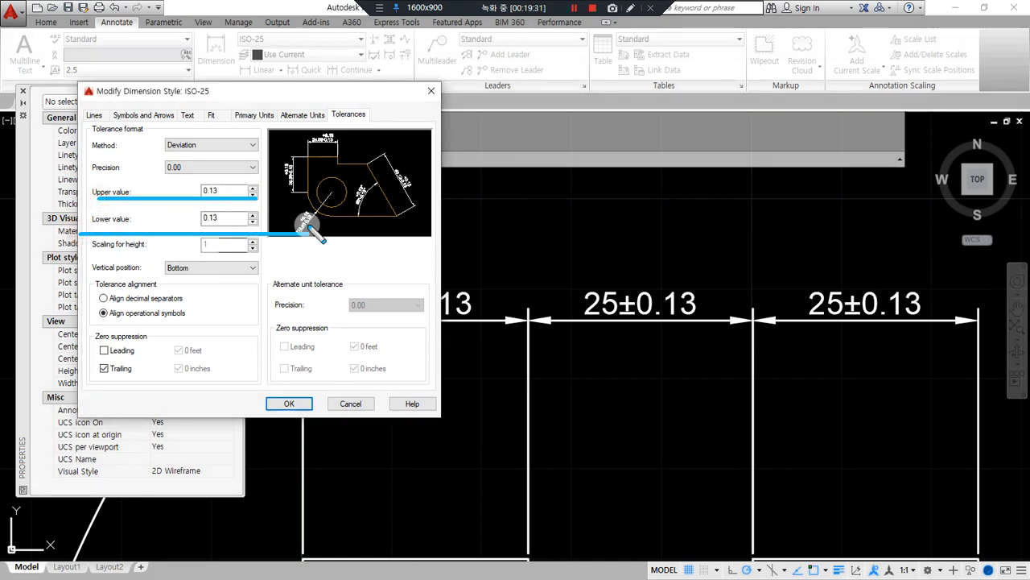
{"action": "left_click_drag", "start_coordinate": [93, 201], "coordinate": [259, 200]}
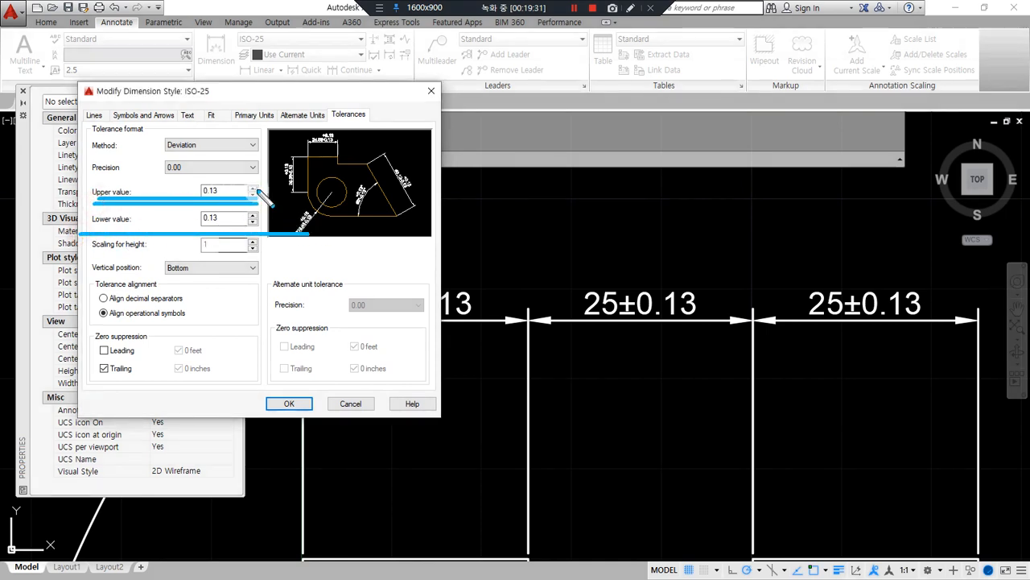
{"action": "left_click_drag", "start_coordinate": [81, 228], "coordinate": [299, 229]}
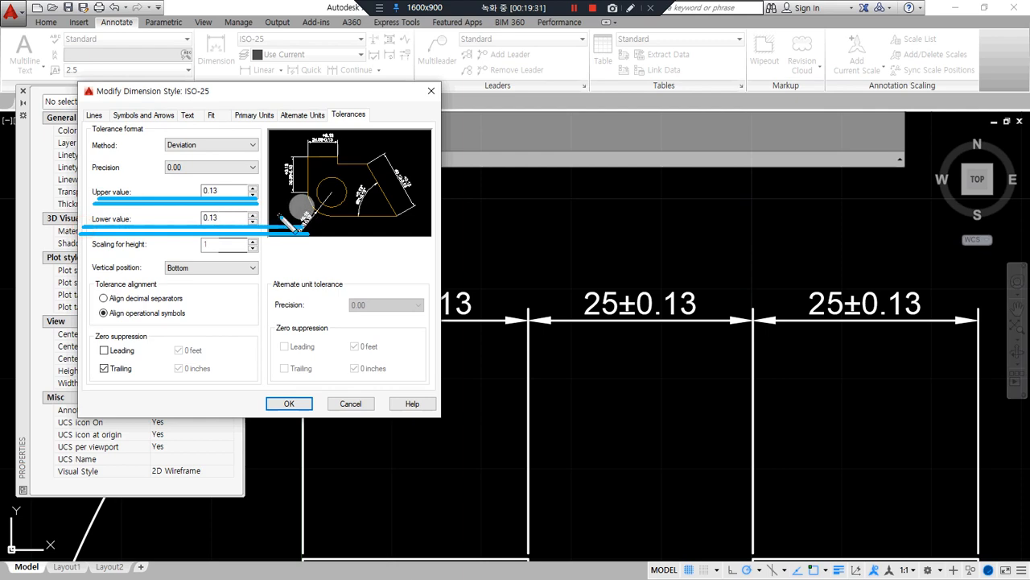
{"action": "double_click", "coordinate": [224, 218]}
{"action": "type", "text": "0.18"}
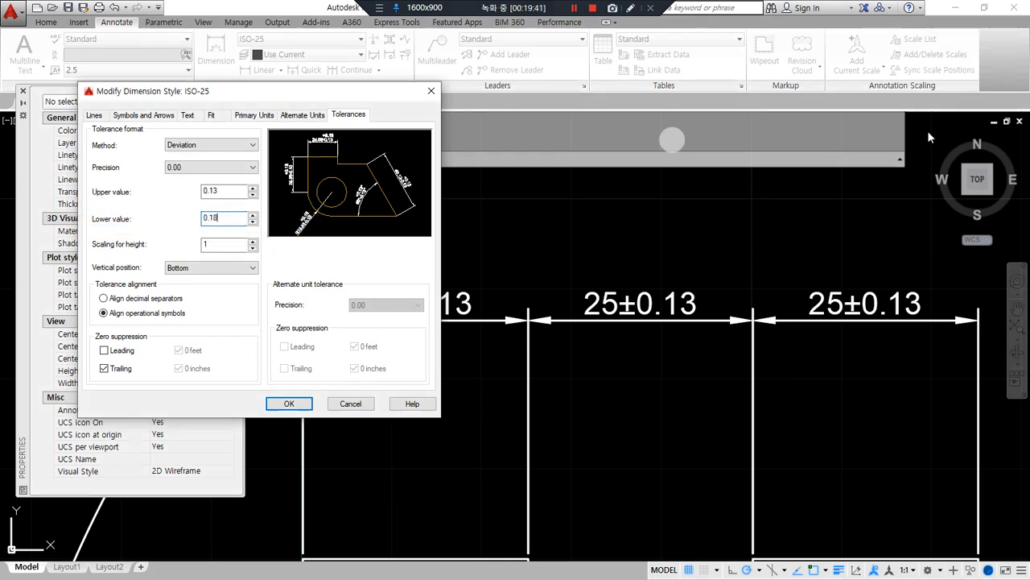
{"action": "left_click", "coordinate": [289, 403]}
{"action": "left_click", "coordinate": [338, 354]}
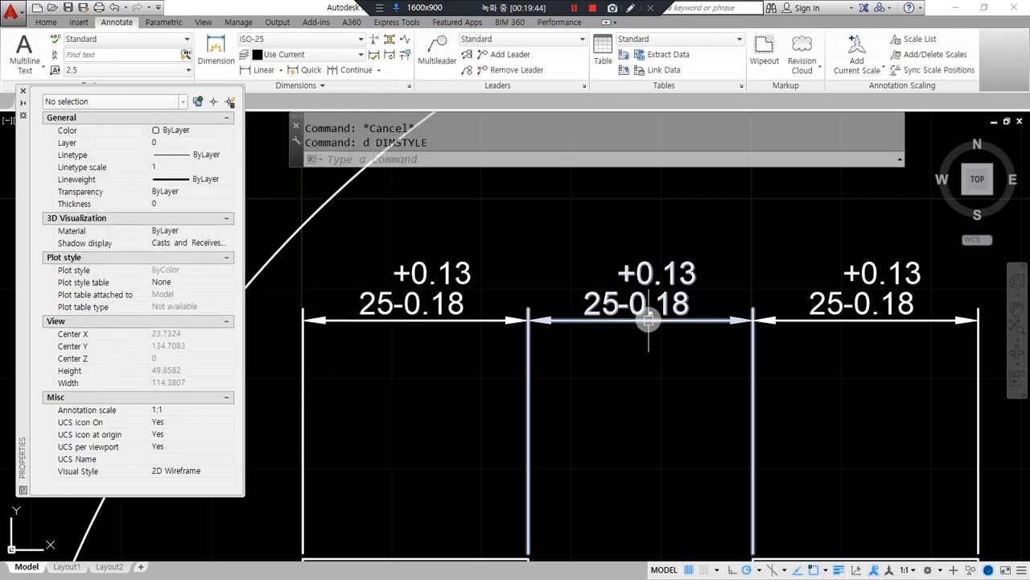
Step: Examine the deviation tolerance text on the first horizontal dimension up close
{"action": "middle_click_drag", "start_coordinate": [582, 350], "coordinate": [623, 367]}
{"action": "mouse_move", "coordinate": [510, 352]}
{"action": "left_mouse_down"}
{"action": "mouse_move", "coordinate": [475, 249]}
{"action": "mouse_move", "coordinate": [511, 352]}
{"action": "mouse_move", "coordinate": [471, 357]}
{"action": "left_mouse_up"}
{"action": "scroll", "coordinate": [509, 351], "scroll_direction": "up", "scroll_amount": 5}
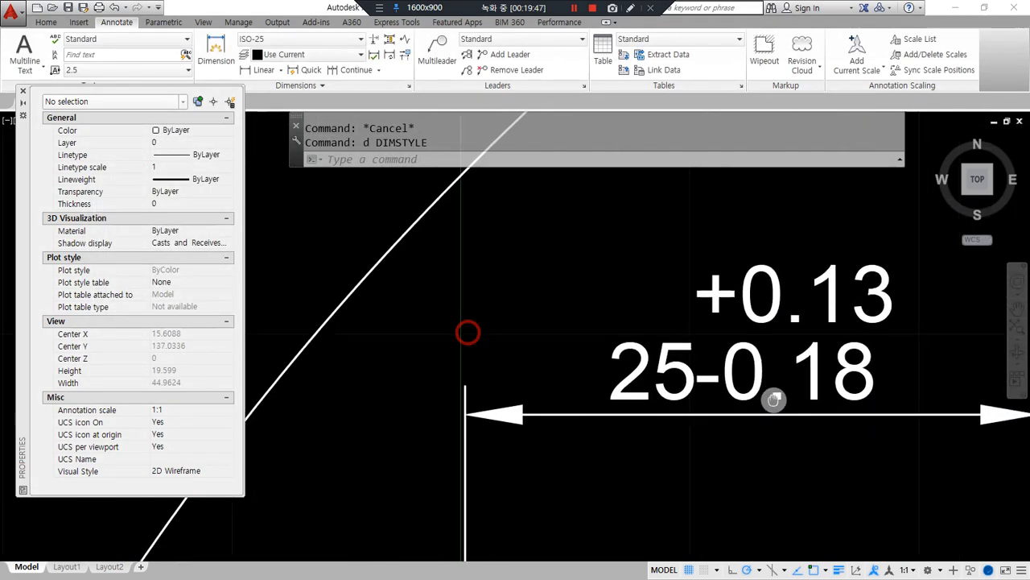
{"action": "mouse_move", "coordinate": [785, 483]}
{"action": "left_mouse_down"}
{"action": "mouse_move", "coordinate": [926, 201]}
{"action": "mouse_move", "coordinate": [853, 515]}
{"action": "left_mouse_up"}
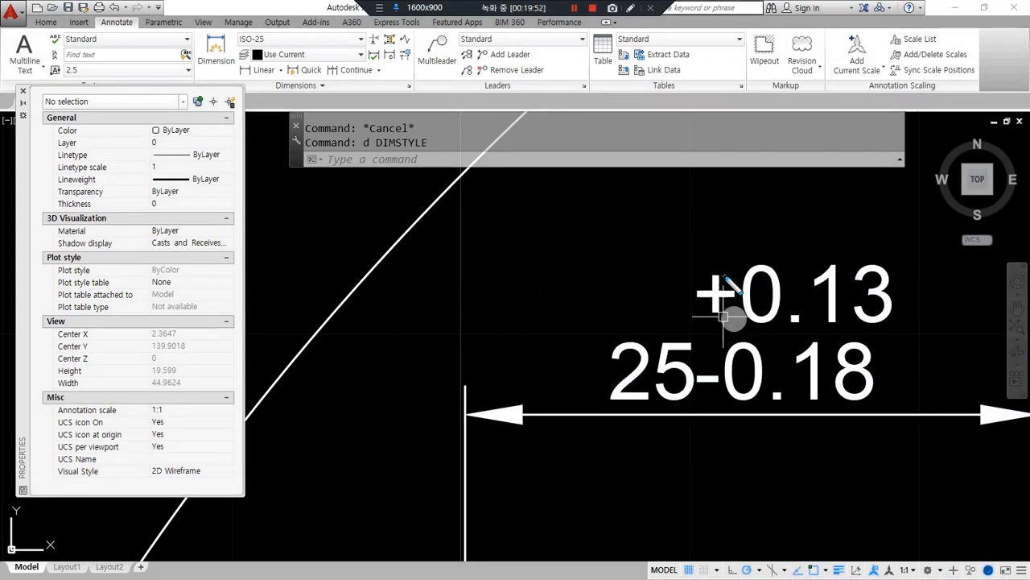
{"action": "mouse_move", "coordinate": [665, 286]}
{"action": "left_mouse_down"}
{"action": "mouse_move", "coordinate": [854, 471]}
{"action": "mouse_move", "coordinate": [854, 232]}
{"action": "mouse_move", "coordinate": [688, 283]}
{"action": "left_mouse_up"}
{"action": "mouse_move", "coordinate": [582, 218]}
{"action": "left_mouse_down"}
{"action": "mouse_move", "coordinate": [707, 228]}
{"action": "mouse_move", "coordinate": [690, 253]}
{"action": "left_mouse_up"}
{"action": "mouse_move", "coordinate": [650, 446]}
{"action": "left_mouse_down"}
{"action": "mouse_move", "coordinate": [775, 397]}
{"action": "mouse_move", "coordinate": [797, 431]}
{"action": "left_mouse_up"}
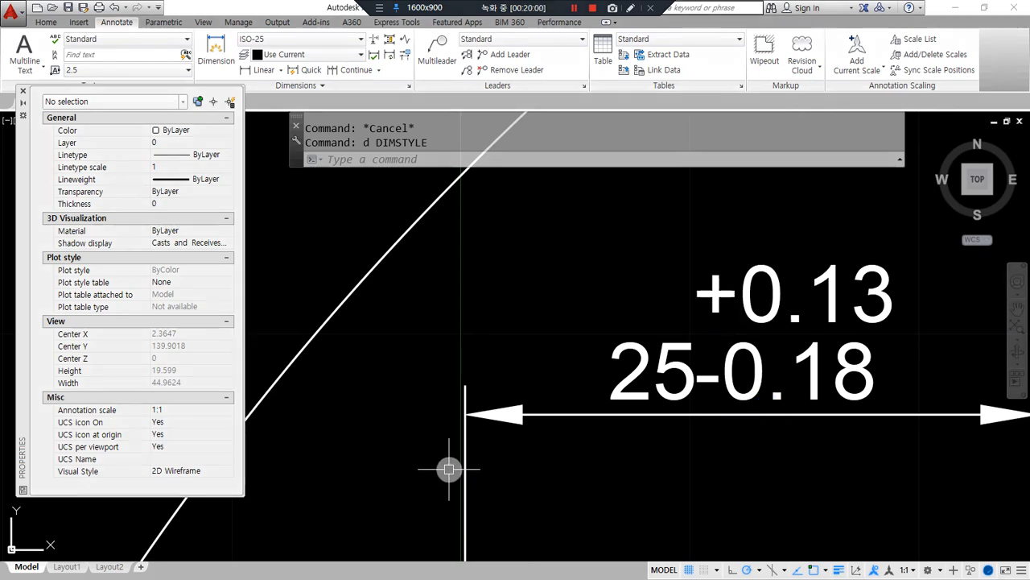
Step: Open the tolerance settings of the ISO-25 dimension style for modification
{"action": "type", "text": "d"}
{"action": "left_click_drag", "start_coordinate": [461, 178], "coordinate": [157, 146]}
{"action": "left_click", "coordinate": [345, 234]}
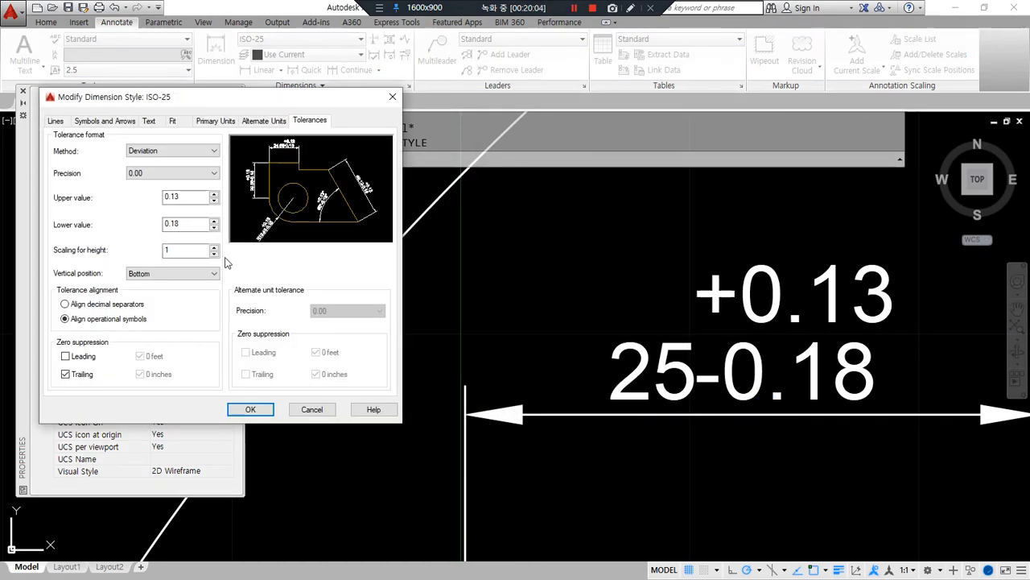
Step: Compare the upper and lower tolerance values of the style with the signs and values in the first dimension's text
{"action": "key", "text": "ctrl+2"}
{"action": "mouse_move", "coordinate": [186, 239]}
{"action": "left_mouse_down"}
{"action": "mouse_move", "coordinate": [166, 240]}
{"action": "mouse_move", "coordinate": [174, 184]}
{"action": "mouse_move", "coordinate": [168, 250]}
{"action": "left_mouse_up"}
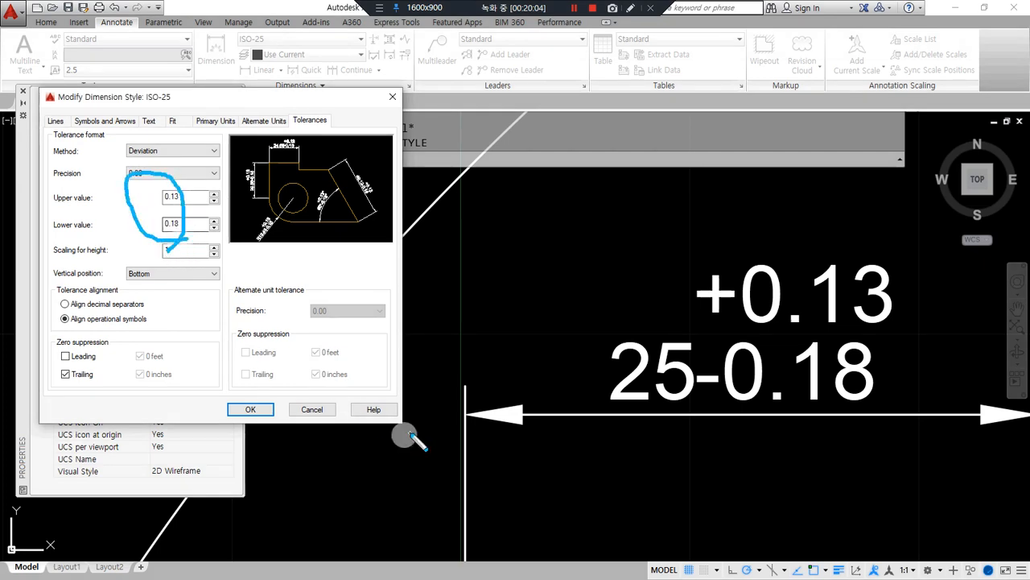
{"action": "key", "text": "Escape"}
{"action": "key", "text": "ctrl+3"}
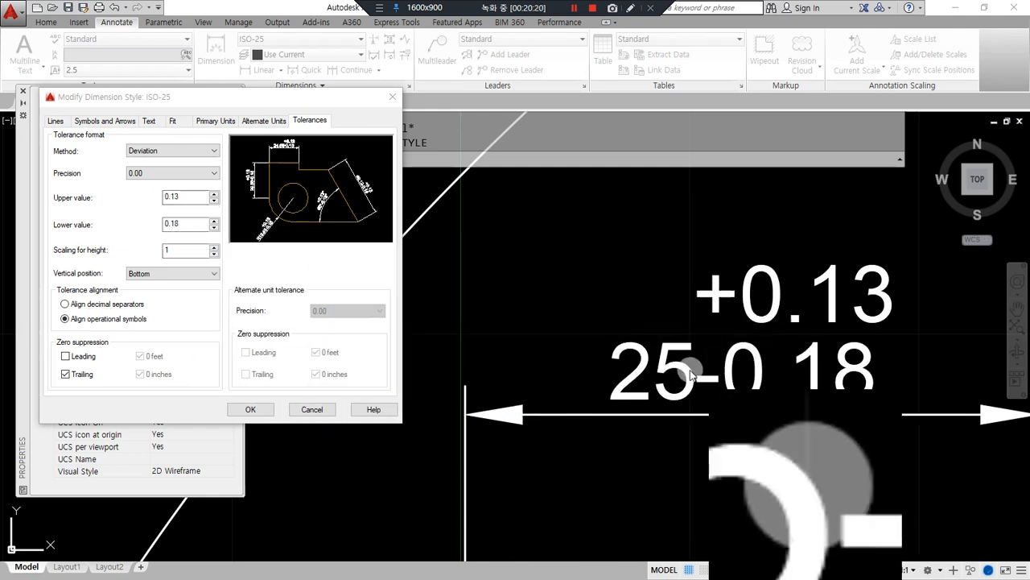
{"action": "left_click", "coordinate": [679, 393]}
{"action": "key", "text": "ctrl+2"}
{"action": "mouse_move", "coordinate": [173, 241]}
{"action": "left_mouse_down"}
{"action": "mouse_move", "coordinate": [286, 291]}
{"action": "mouse_move", "coordinate": [577, 367]}
{"action": "mouse_move", "coordinate": [573, 357]}
{"action": "left_mouse_up"}
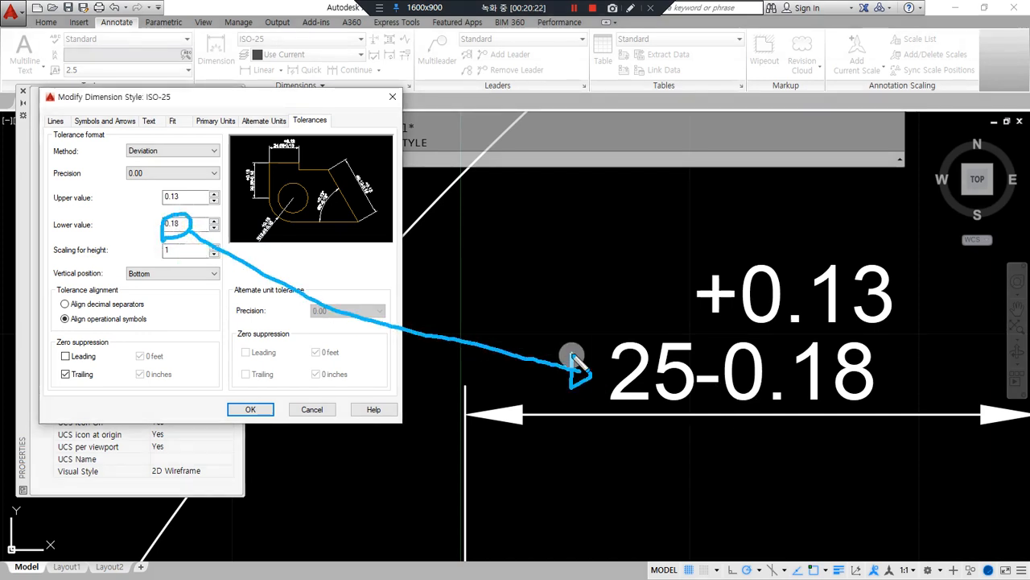
{"action": "key", "text": "Escape"}
{"action": "key", "text": "ctrl+1"}
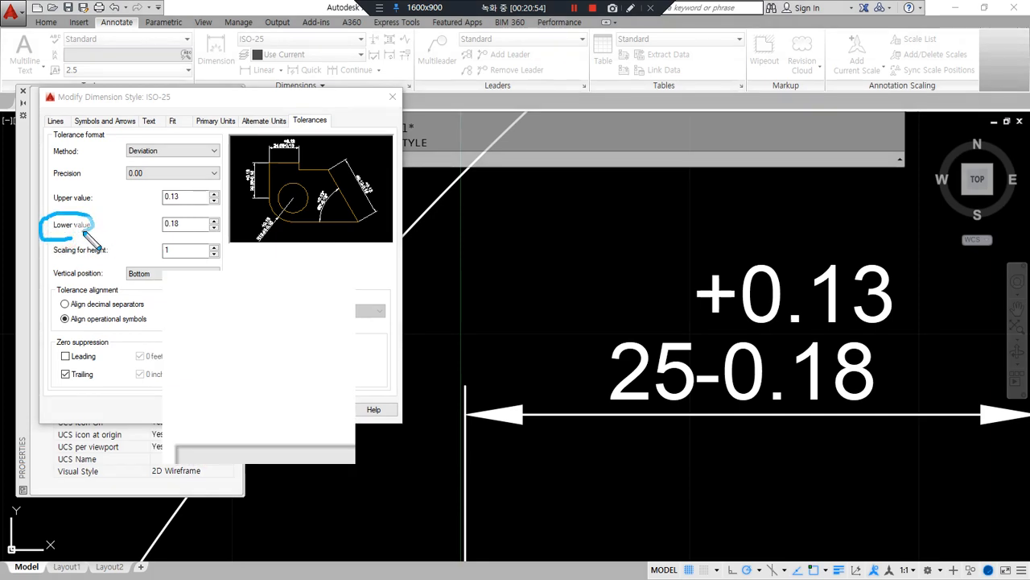
{"action": "mouse_move", "coordinate": [175, 236]}
{"action": "left_mouse_down"}
{"action": "mouse_move", "coordinate": [467, 368]}
{"action": "mouse_move", "coordinate": [651, 357]}
{"action": "mouse_move", "coordinate": [656, 404]}
{"action": "left_mouse_up"}
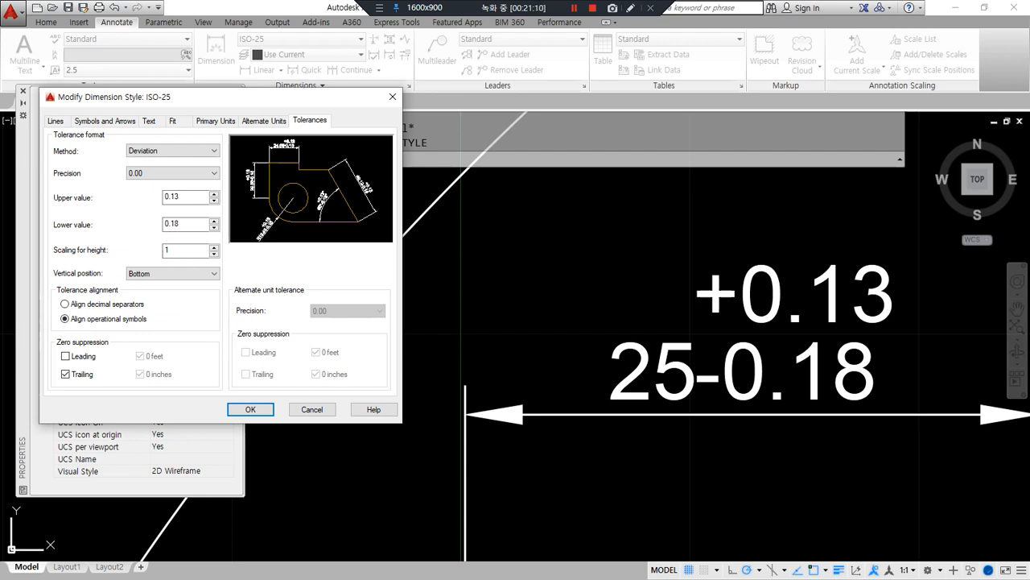
Step: Set the lower tolerance value to -0.08 and apply the change to the ISO-25 style
{"action": "double_click", "coordinate": [188, 223]}
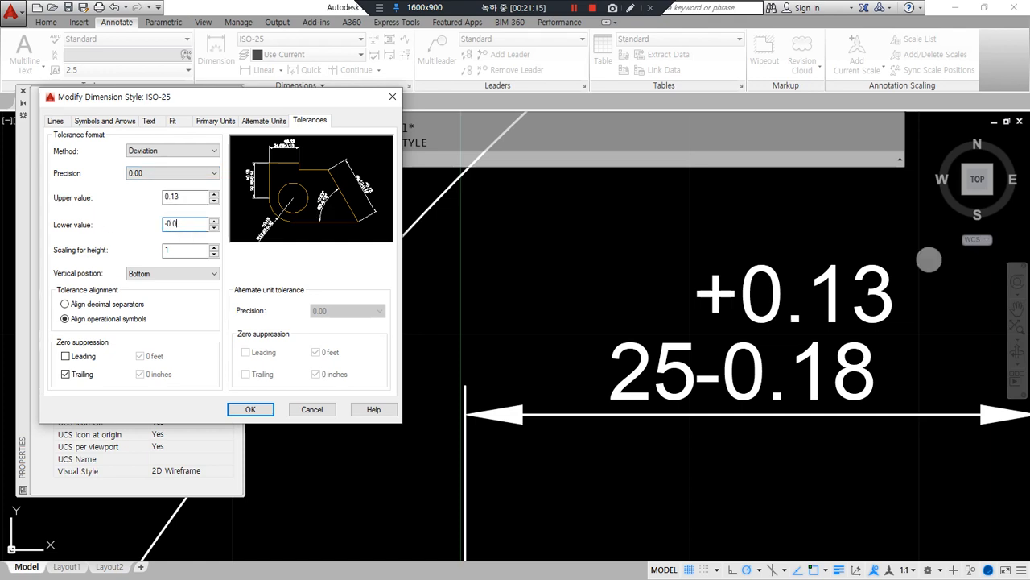
{"action": "left_click", "coordinate": [246, 411]}
{"action": "left_click", "coordinate": [295, 359]}
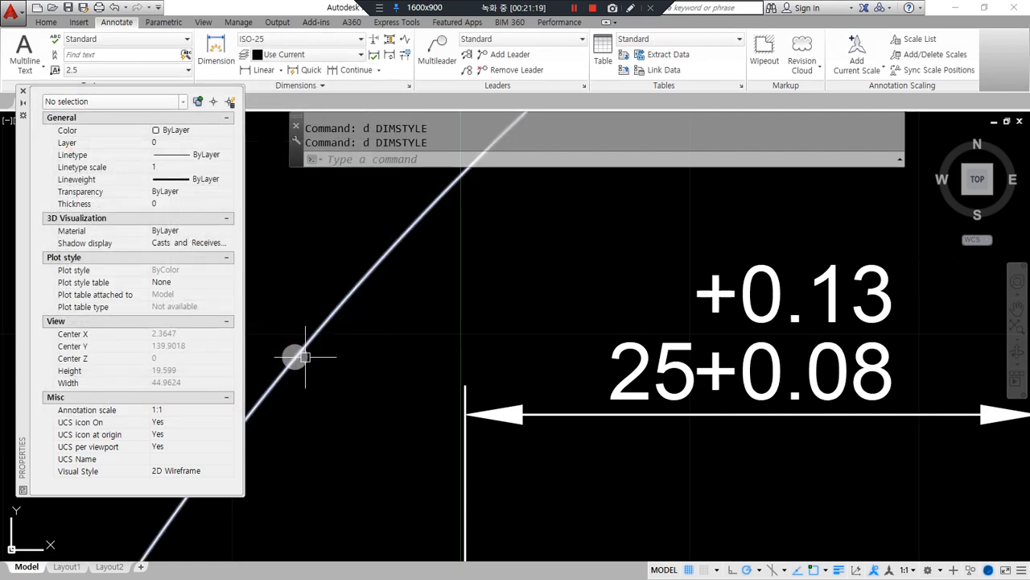
{"action": "mouse_move", "coordinate": [730, 432]}
{"action": "left_mouse_down"}
{"action": "mouse_move", "coordinate": [755, 207]}
{"action": "mouse_move", "coordinate": [984, 410]}
{"action": "mouse_move", "coordinate": [737, 453]}
{"action": "left_mouse_up"}
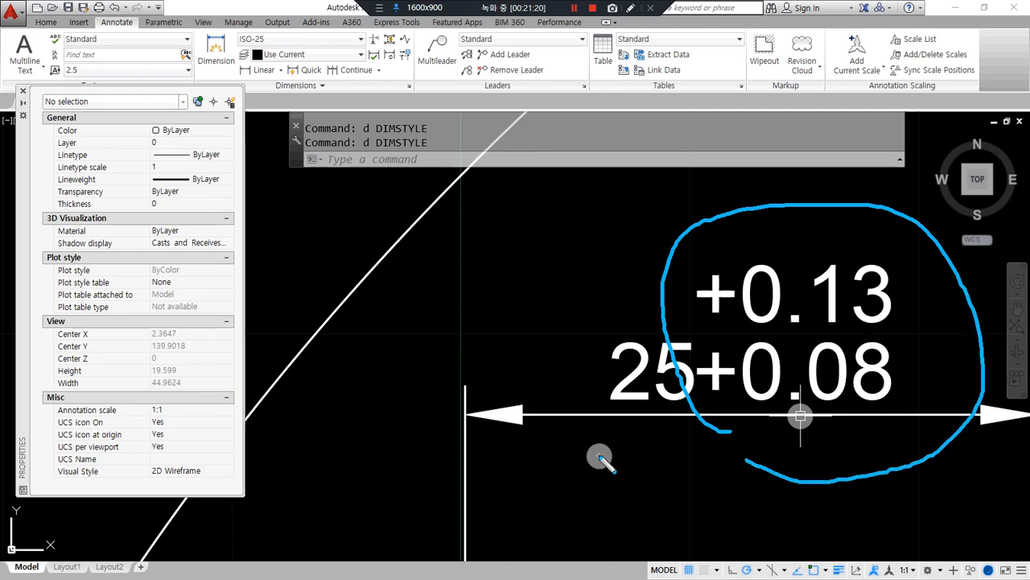
{"action": "key", "text": "Escape"}
{"action": "left_click", "coordinate": [573, 8]}
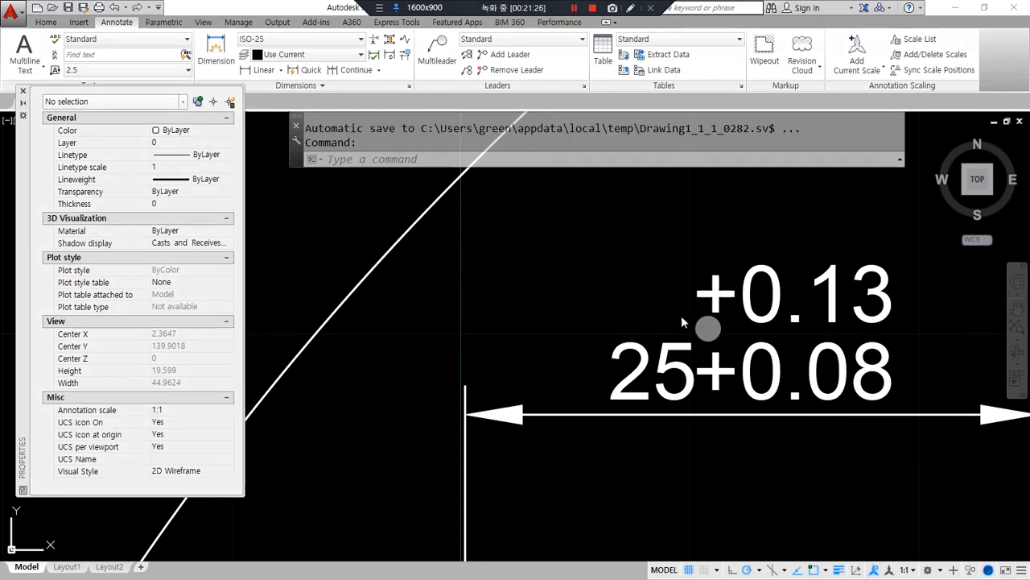
{"action": "mouse_move", "coordinate": [700, 240]}
{"action": "left_mouse_down"}
{"action": "mouse_move", "coordinate": [694, 370]}
{"action": "mouse_move", "coordinate": [863, 243]}
{"action": "mouse_move", "coordinate": [689, 258]}
{"action": "left_mouse_up"}
{"action": "key", "text": "Escape"}
{"action": "left_click", "coordinate": [487, 272]}
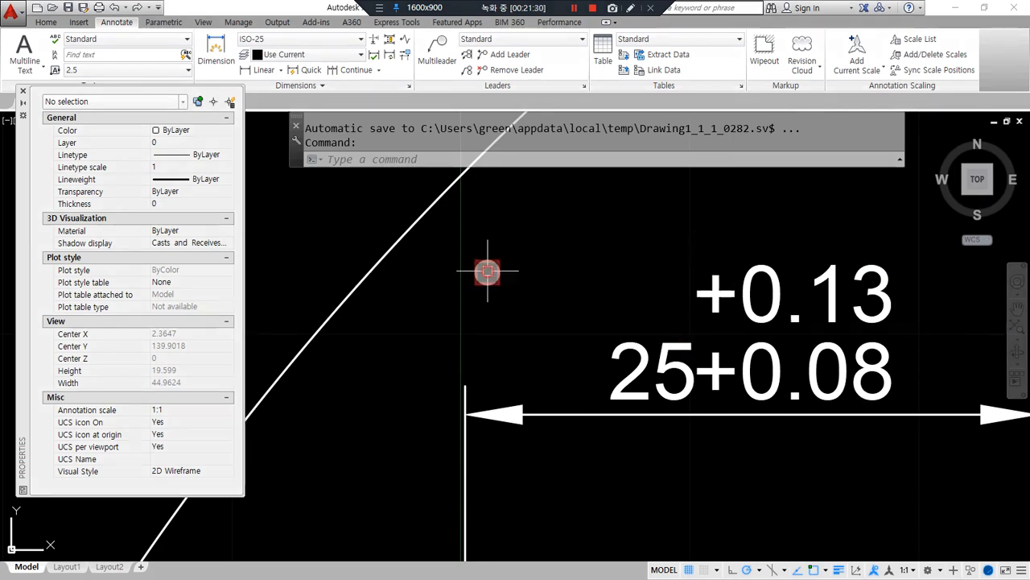
Step: Modify the ISO-25 style's deviation tolerance to an upper value of -0.08 and a lower value of 0.13, and apply it
{"action": "type", "text": "d"}
{"action": "right_click", "coordinate": [414, 249]}
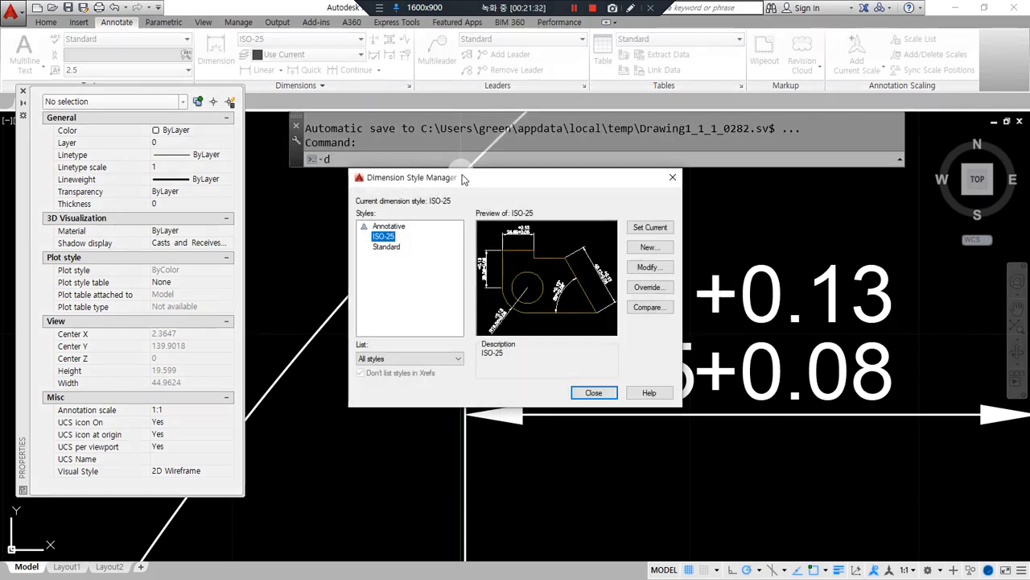
{"action": "left_click_drag", "start_coordinate": [461, 176], "coordinate": [177, 159]}
{"action": "left_click", "coordinate": [352, 252]}
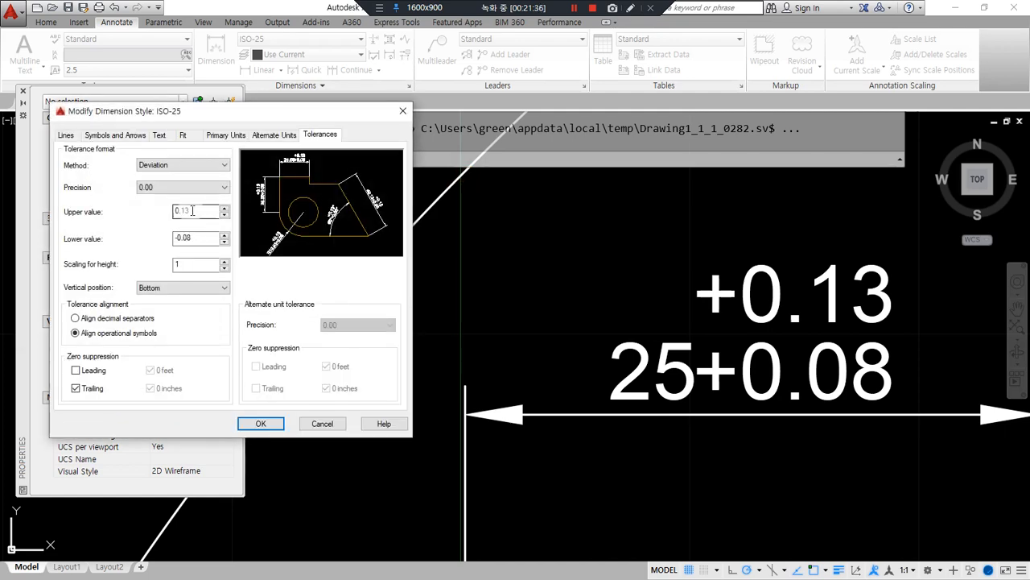
{"action": "left_click_drag", "start_coordinate": [66, 217], "coordinate": [500, 225]}
{"action": "left_click_drag", "start_coordinate": [491, 212], "coordinate": [697, 260]}
{"action": "key", "text": "Escape"}
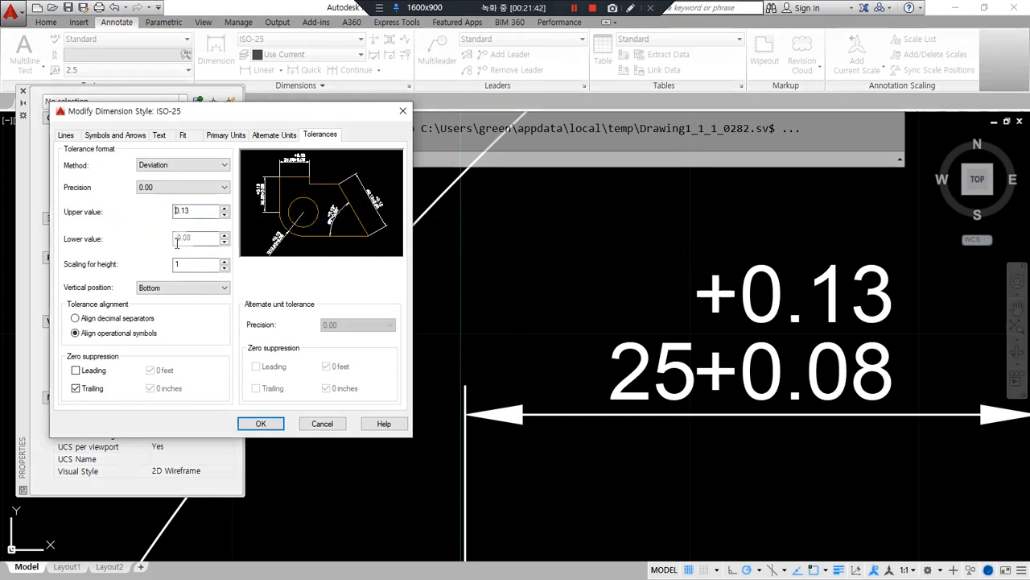
{"action": "double_click", "coordinate": [195, 211]}
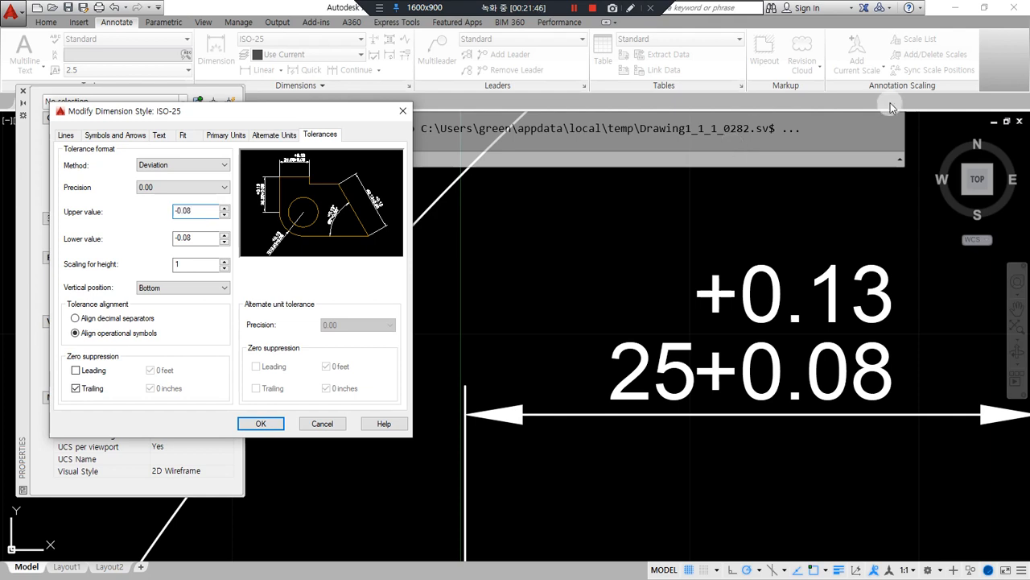
{"action": "double_click", "coordinate": [199, 238]}
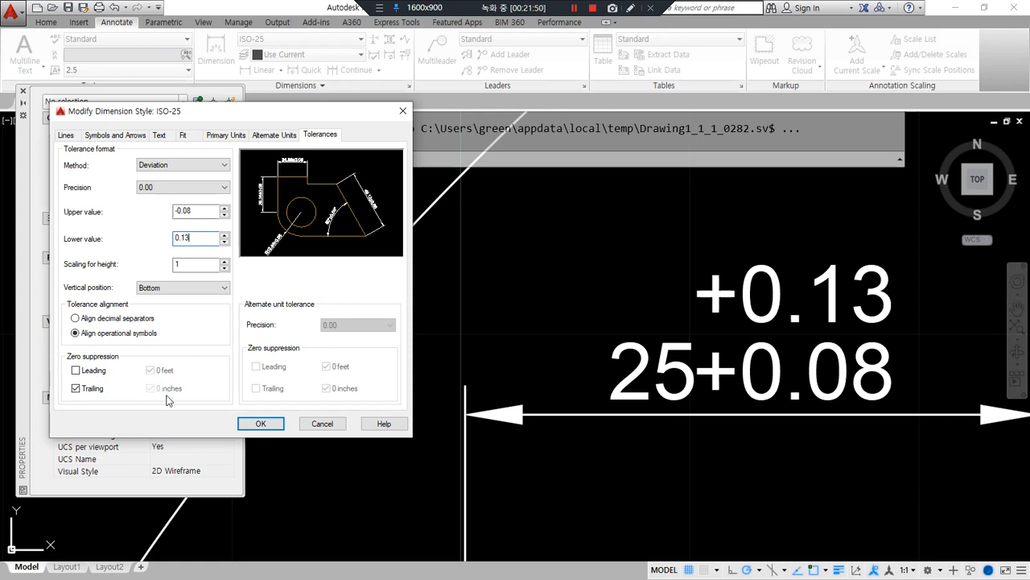
{"action": "left_click", "coordinate": [244, 423]}
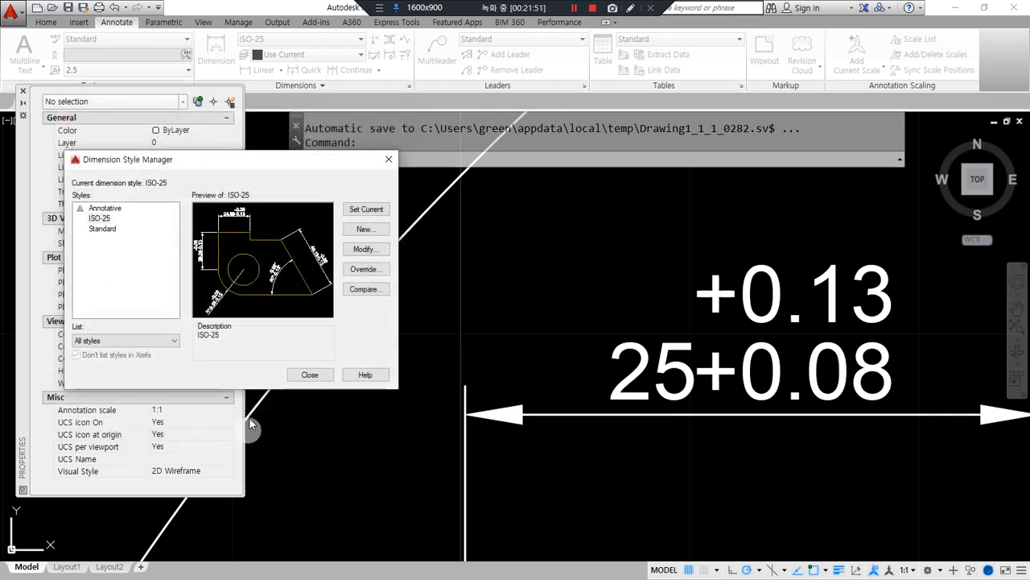
{"action": "left_click", "coordinate": [306, 373]}
{"action": "mouse_move", "coordinate": [848, 421]}
{"action": "left_mouse_down"}
{"action": "mouse_move", "coordinate": [690, 322]}
{"action": "mouse_move", "coordinate": [950, 346]}
{"action": "mouse_move", "coordinate": [809, 478]}
{"action": "mouse_move", "coordinate": [755, 472]}
{"action": "left_mouse_up"}
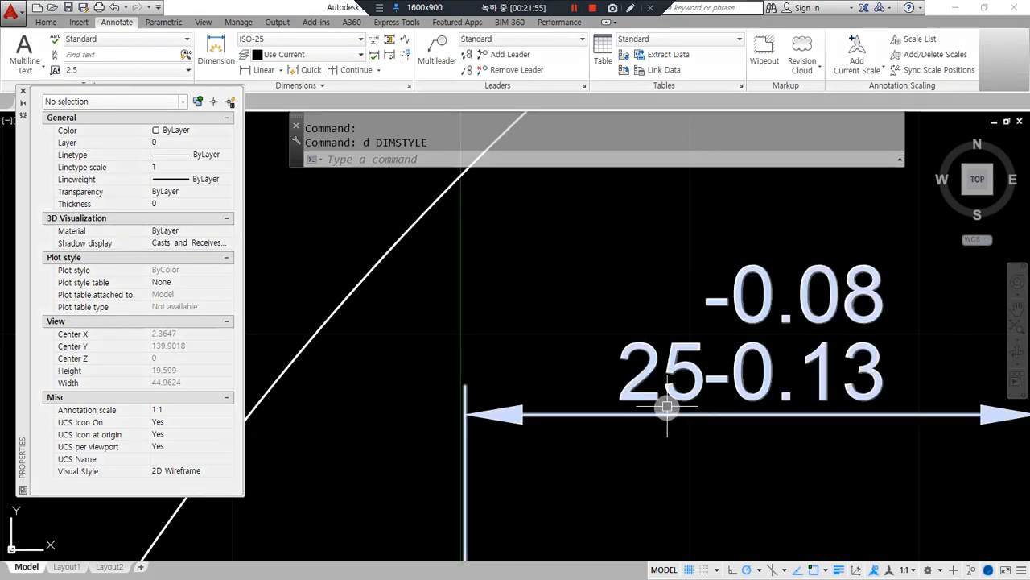
Step: Set the vertical position of the ISO-25 style's deviation tolerance to Middle and apply the change to the drawing
{"action": "type", "text": "d"}
{"action": "key", "text": "Return"}
{"action": "left_click_drag", "start_coordinate": [603, 179], "coordinate": [371, 178]}
{"action": "left_click", "coordinate": [416, 264]}
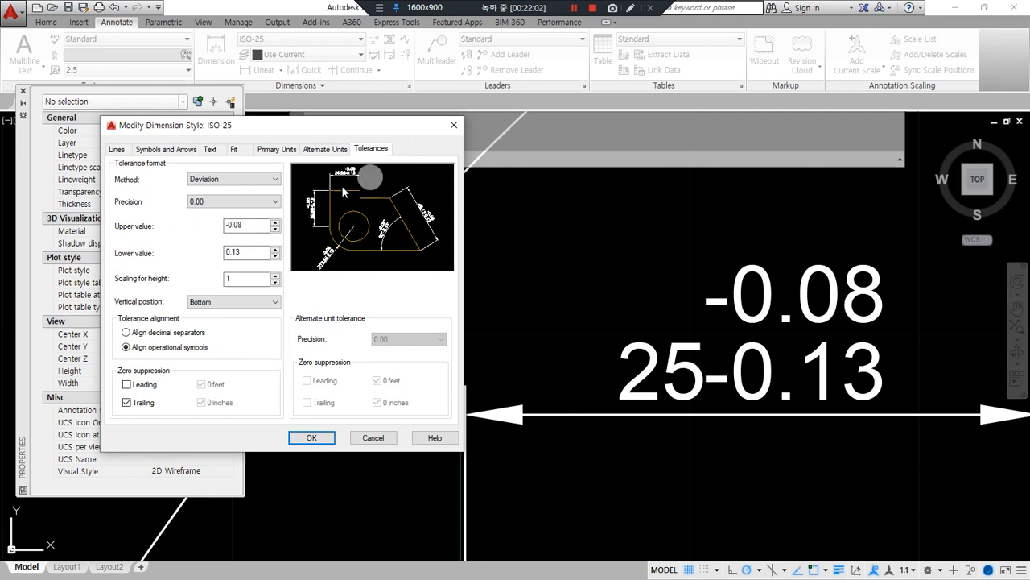
{"action": "mouse_move", "coordinate": [777, 428]}
{"action": "left_mouse_down"}
{"action": "mouse_move", "coordinate": [618, 407]}
{"action": "mouse_move", "coordinate": [858, 246]}
{"action": "left_mouse_up"}
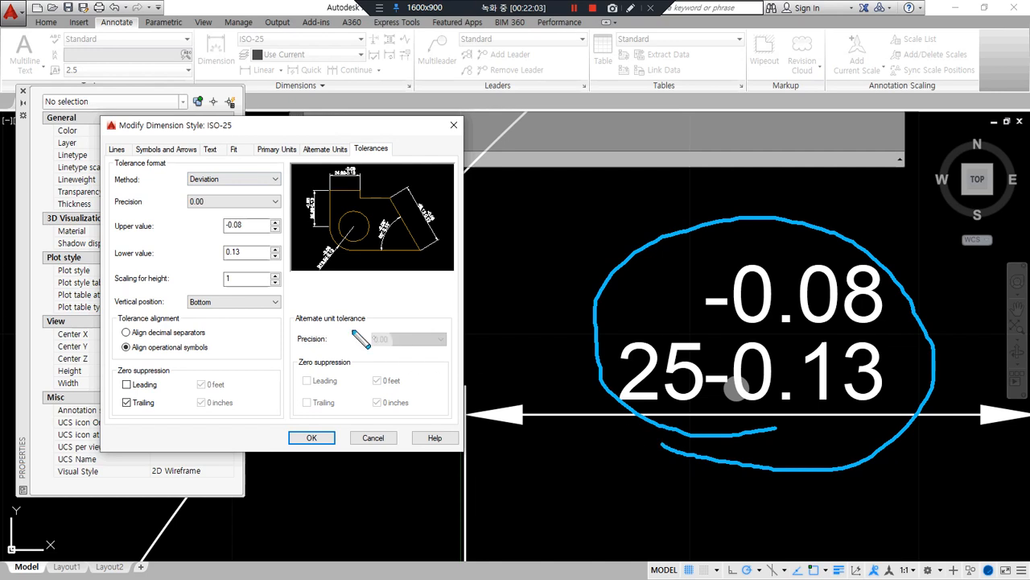
{"action": "mouse_move", "coordinate": [117, 314]}
{"action": "left_mouse_down"}
{"action": "mouse_move", "coordinate": [276, 322]}
{"action": "mouse_move", "coordinate": [143, 324]}
{"action": "left_mouse_up"}
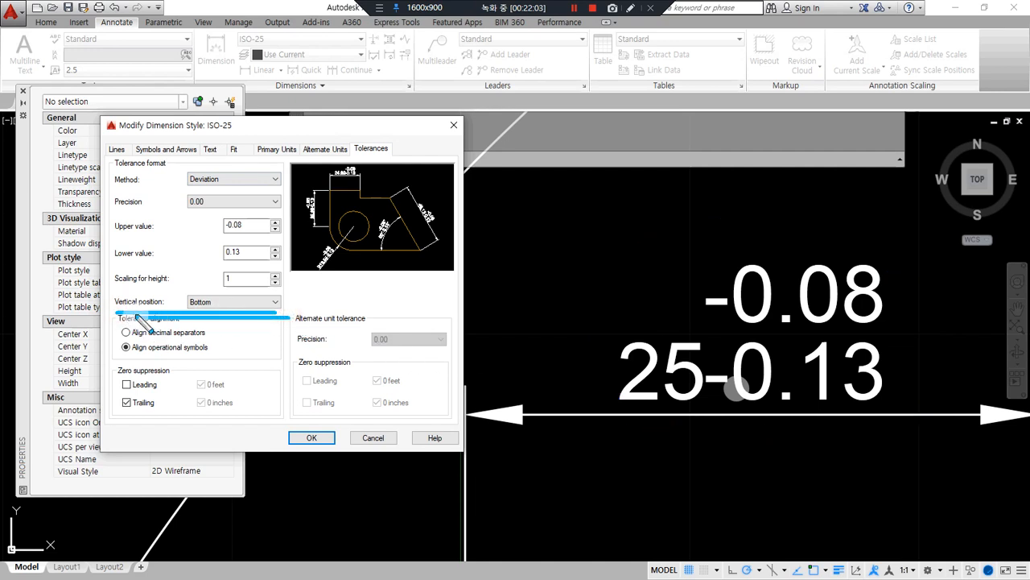
{"action": "mouse_move", "coordinate": [691, 388]}
{"action": "left_mouse_down"}
{"action": "mouse_move", "coordinate": [654, 403]}
{"action": "mouse_move", "coordinate": [699, 372]}
{"action": "mouse_move", "coordinate": [633, 278]}
{"action": "mouse_move", "coordinate": [674, 273]}
{"action": "left_mouse_up"}
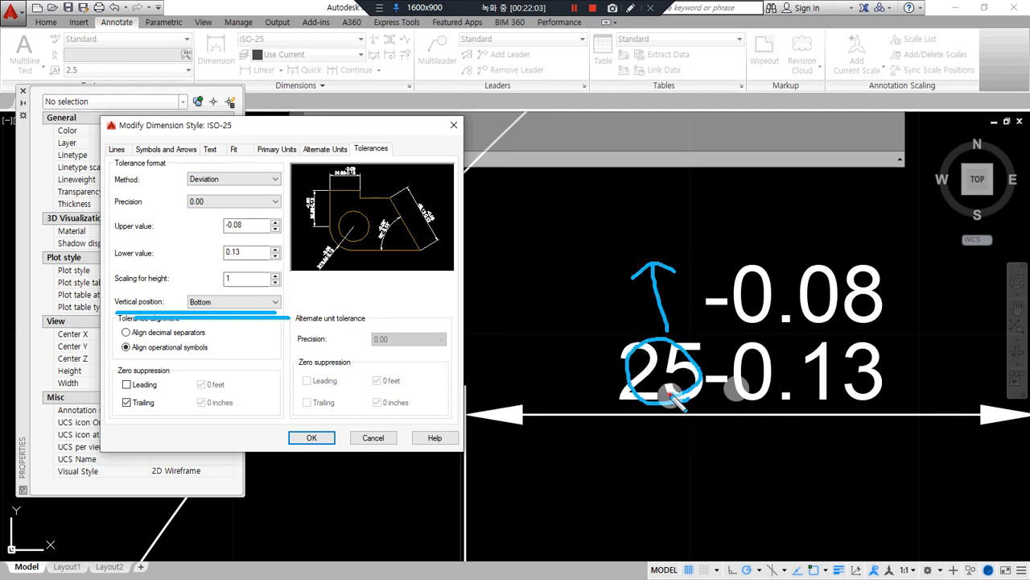
{"action": "left_click", "coordinate": [261, 303]}
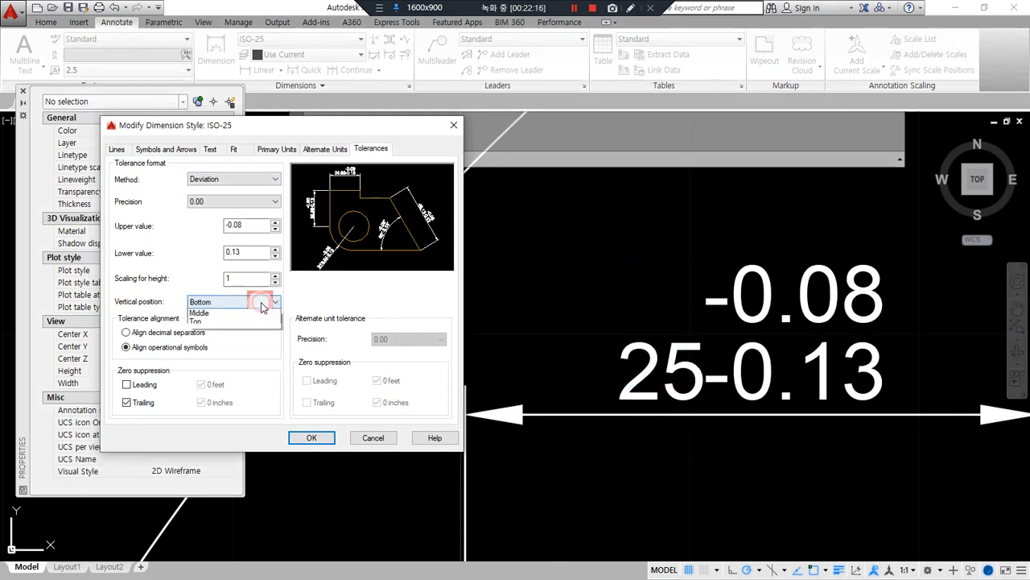
{"action": "left_click", "coordinate": [215, 321]}
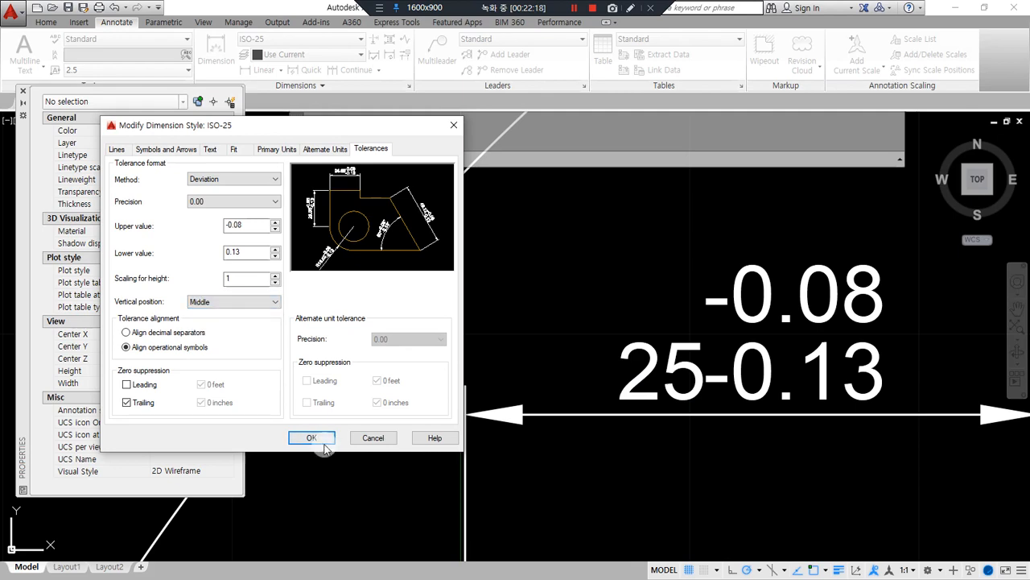
{"action": "left_click", "coordinate": [312, 437]}
{"action": "left_click", "coordinate": [354, 388]}
{"action": "left_click_drag", "start_coordinate": [603, 317], "coordinate": [678, 372]}
Step: Set the ISO-25 style's tolerance scaling for height to 0.5 and apply it to the dimensions
{"action": "type", "text": "d"}
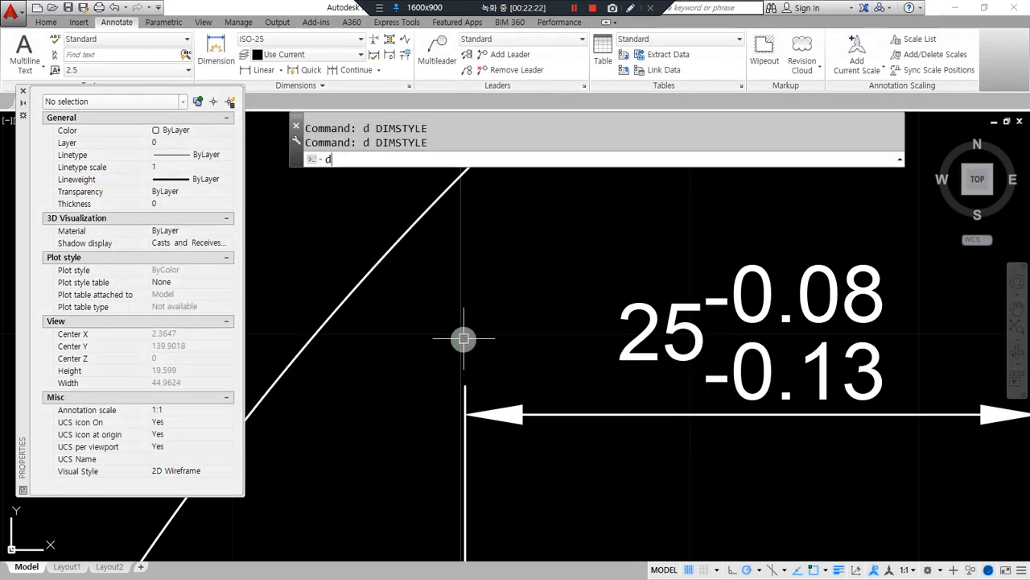
{"action": "key", "text": "Return"}
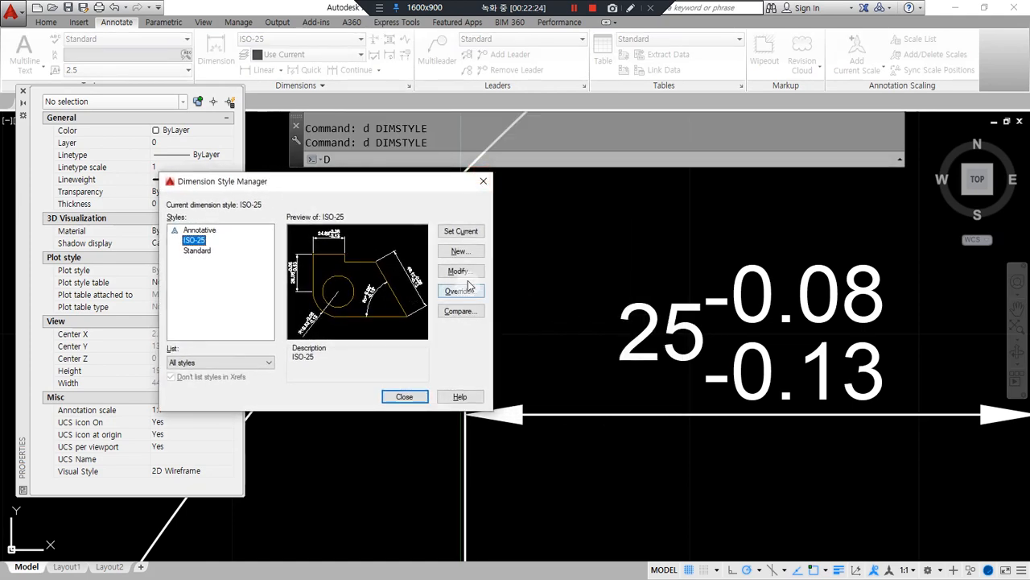
{"action": "left_click", "coordinate": [460, 271]}
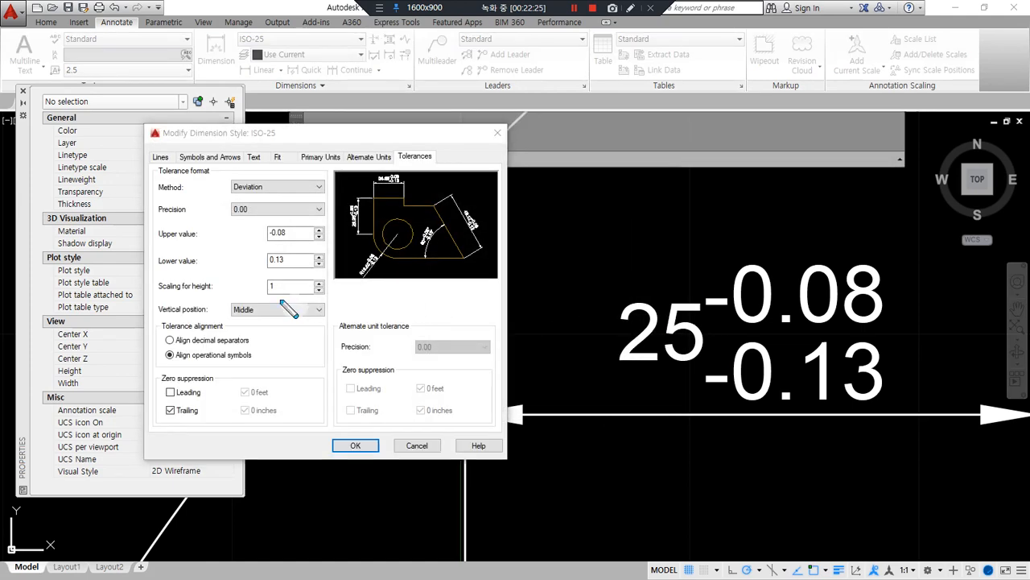
{"action": "left_click_drag", "start_coordinate": [161, 298], "coordinate": [295, 297]}
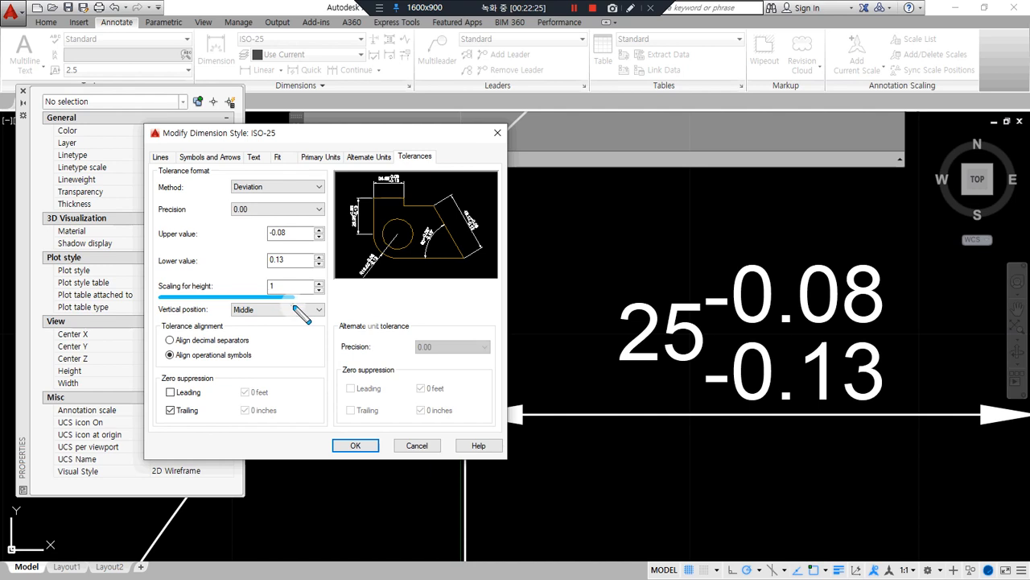
{"action": "mouse_move", "coordinate": [850, 341]}
{"action": "left_mouse_down"}
{"action": "mouse_move", "coordinate": [769, 302]}
{"action": "mouse_move", "coordinate": [881, 322]}
{"action": "mouse_move", "coordinate": [817, 382]}
{"action": "mouse_move", "coordinate": [863, 346]}
{"action": "left_mouse_up"}
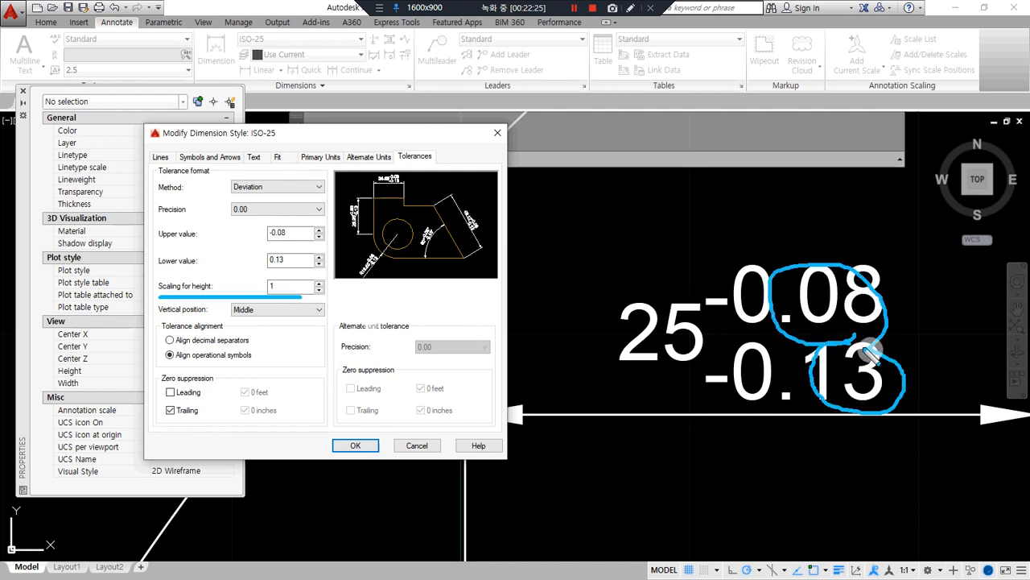
{"action": "left_click_drag", "start_coordinate": [900, 222], "coordinate": [870, 276]}
{"action": "mouse_move", "coordinate": [875, 245]}
{"action": "left_mouse_down"}
{"action": "mouse_move", "coordinate": [871, 280]}
{"action": "mouse_move", "coordinate": [894, 288]}
{"action": "left_mouse_up"}
{"action": "left_click_drag", "start_coordinate": [932, 354], "coordinate": [920, 352]}
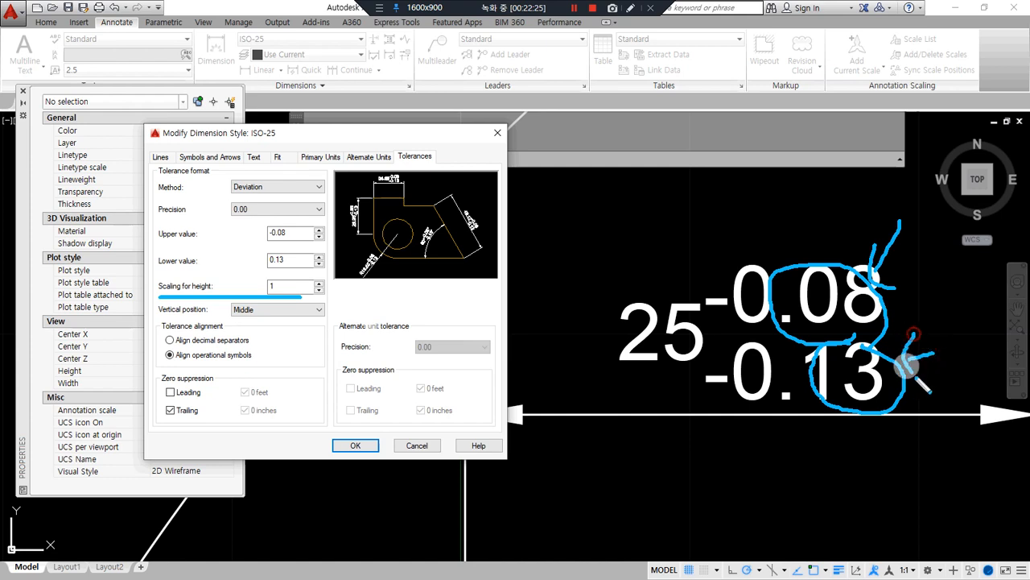
{"action": "mouse_move", "coordinate": [665, 368]}
{"action": "left_mouse_down"}
{"action": "mouse_move", "coordinate": [614, 271]}
{"action": "mouse_move", "coordinate": [683, 390]}
{"action": "mouse_move", "coordinate": [649, 390]}
{"action": "left_mouse_up"}
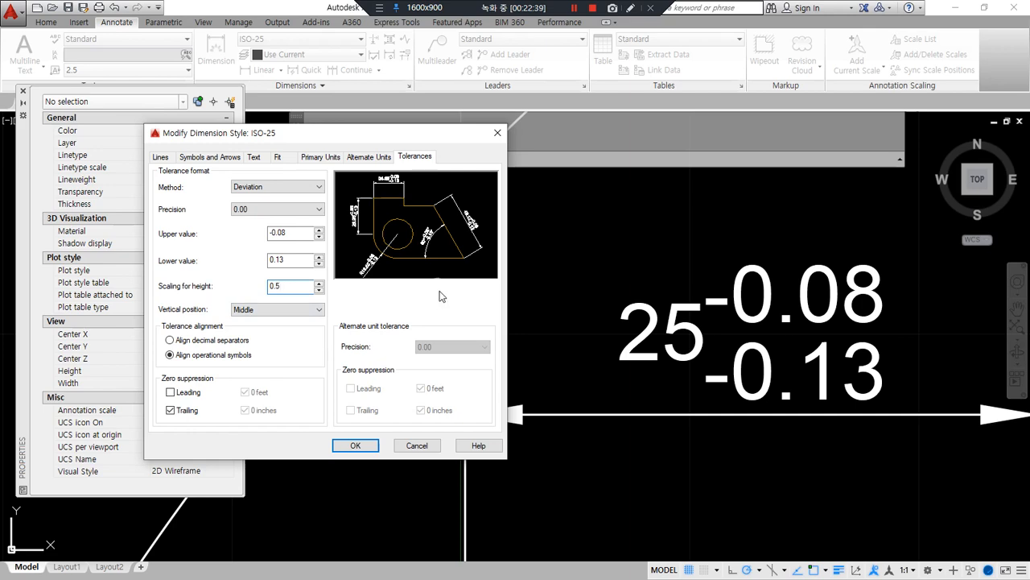
{"action": "left_click", "coordinate": [355, 446]}
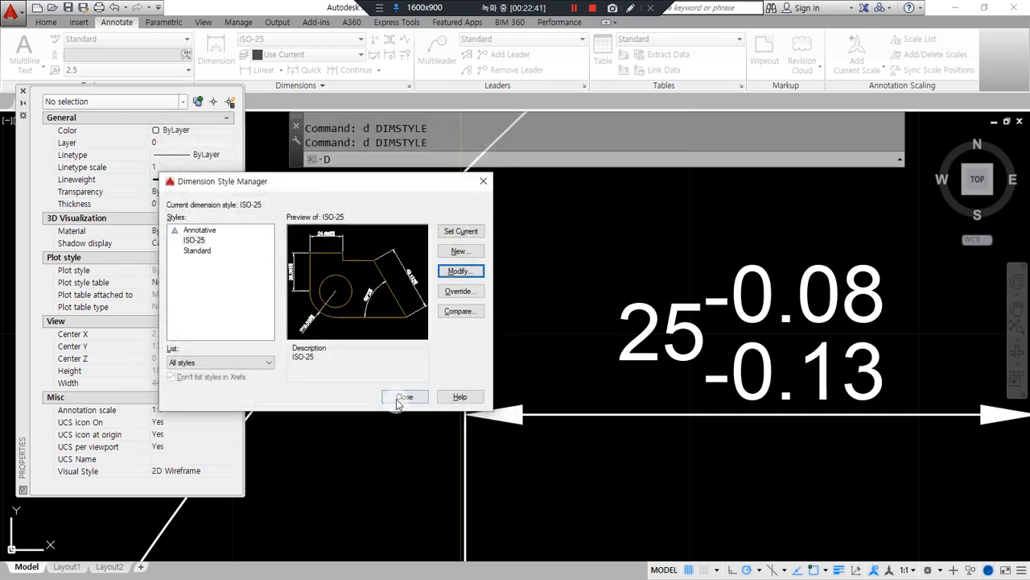
{"action": "left_click", "coordinate": [397, 397]}
{"action": "mouse_move", "coordinate": [828, 423]}
{"action": "left_mouse_down"}
{"action": "mouse_move", "coordinate": [735, 435]}
{"action": "mouse_move", "coordinate": [891, 333]}
{"action": "mouse_move", "coordinate": [814, 483]}
{"action": "left_mouse_up"}
{"action": "key", "text": "Escape"}
Step: Modify the ISO-25 style's tolerance to the Limits method with an upper value of 0.08, and apply it
{"action": "scroll", "coordinate": [787, 377], "scroll_direction": "up", "scroll_amount": 1}
{"action": "scroll", "coordinate": [787, 377], "scroll_direction": "down", "scroll_amount": 1}
{"action": "scroll", "coordinate": [773, 387], "scroll_direction": "up", "scroll_amount": 1}
{"action": "scroll", "coordinate": [761, 391], "scroll_direction": "down", "scroll_amount": 1}
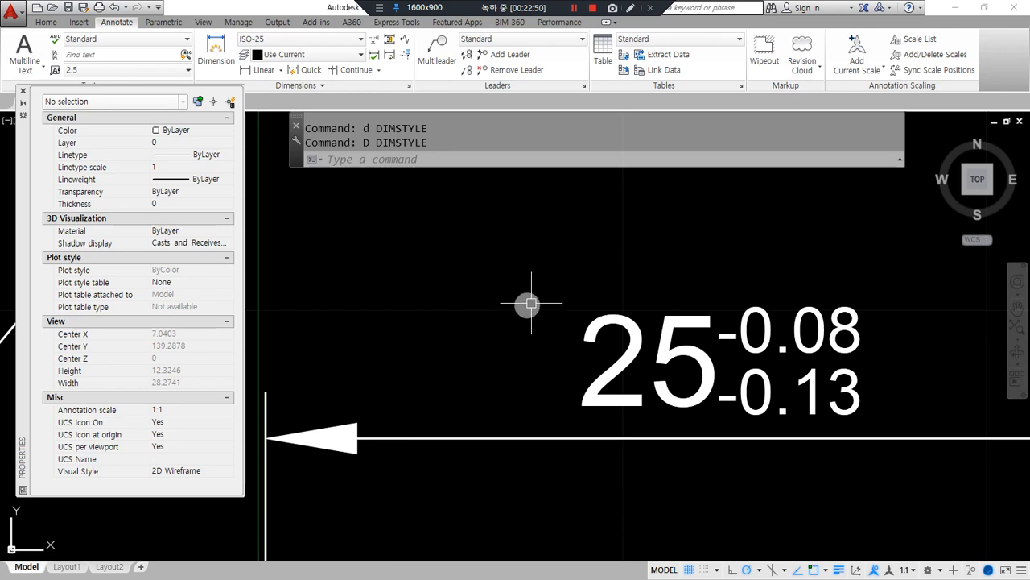
{"action": "middle_click_drag", "start_coordinate": [536, 297], "coordinate": [577, 283]}
{"action": "type", "text": "d"}
{"action": "key", "text": "Return"}
{"action": "left_click", "coordinate": [650, 266]}
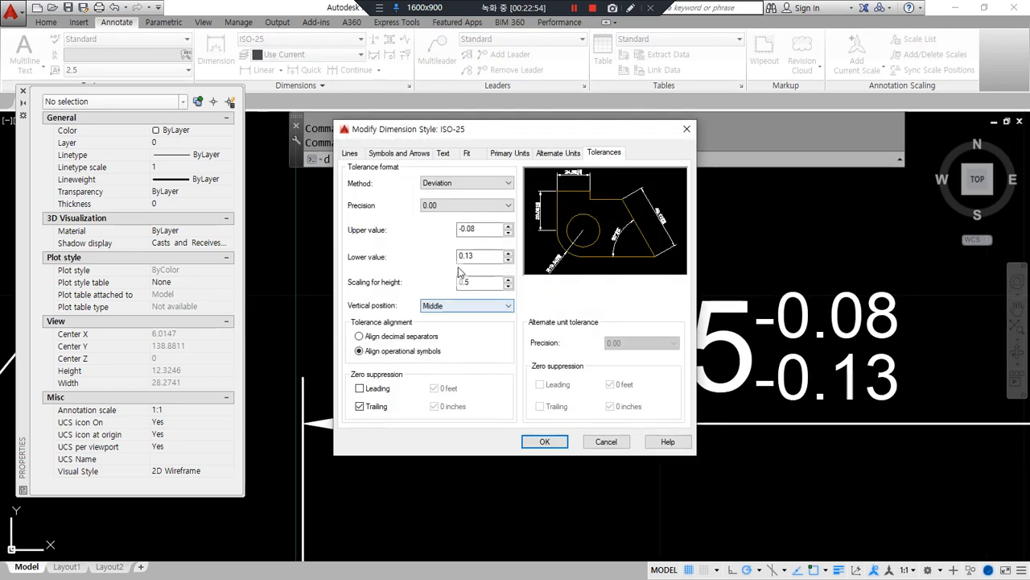
{"action": "key", "text": "Home"}
{"action": "key", "text": "Delete"}
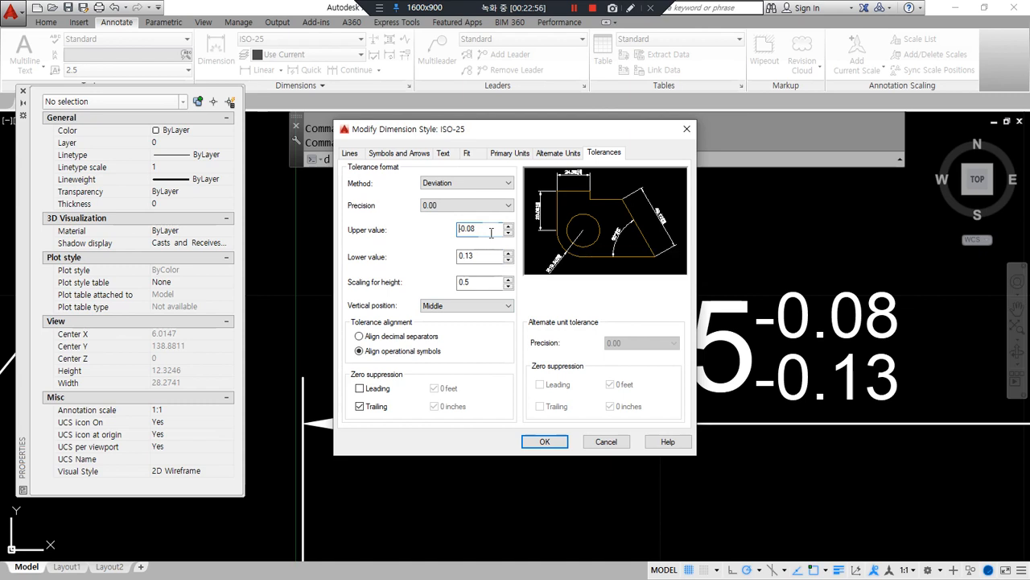
{"action": "left_click", "coordinate": [455, 186]}
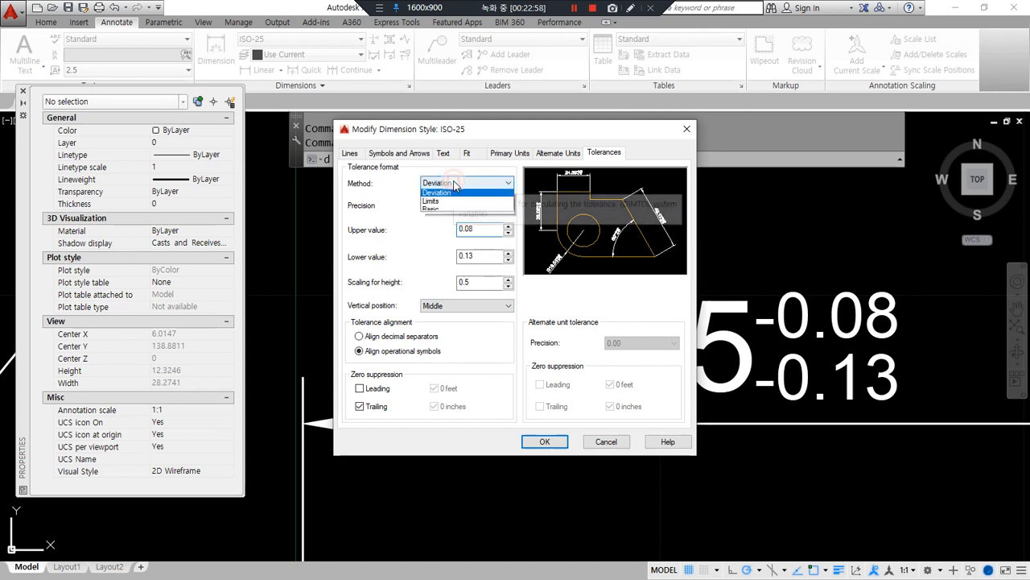
{"action": "left_click", "coordinate": [450, 223]}
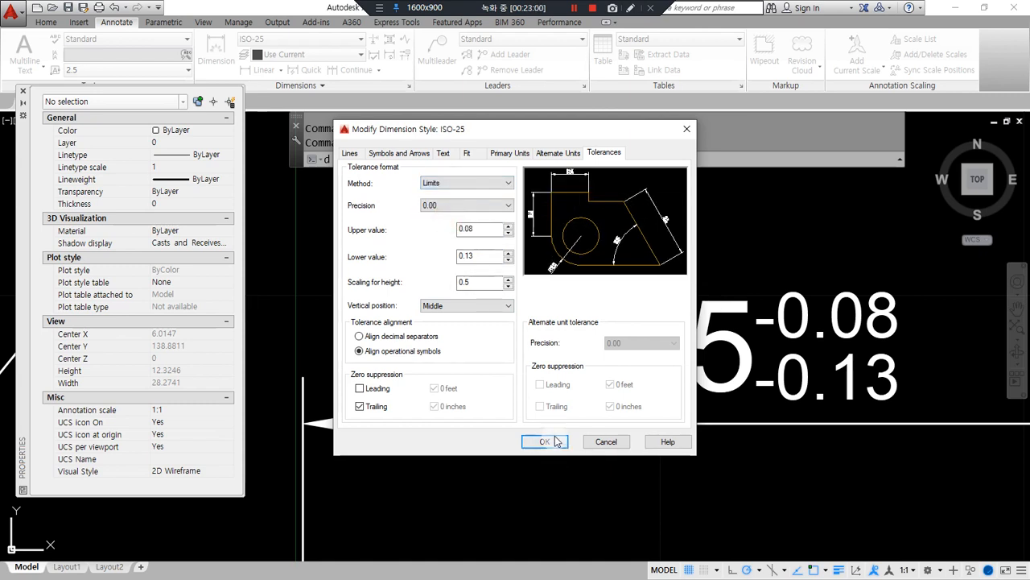
{"action": "left_click", "coordinate": [554, 441]}
{"action": "left_click", "coordinate": [662, 392]}
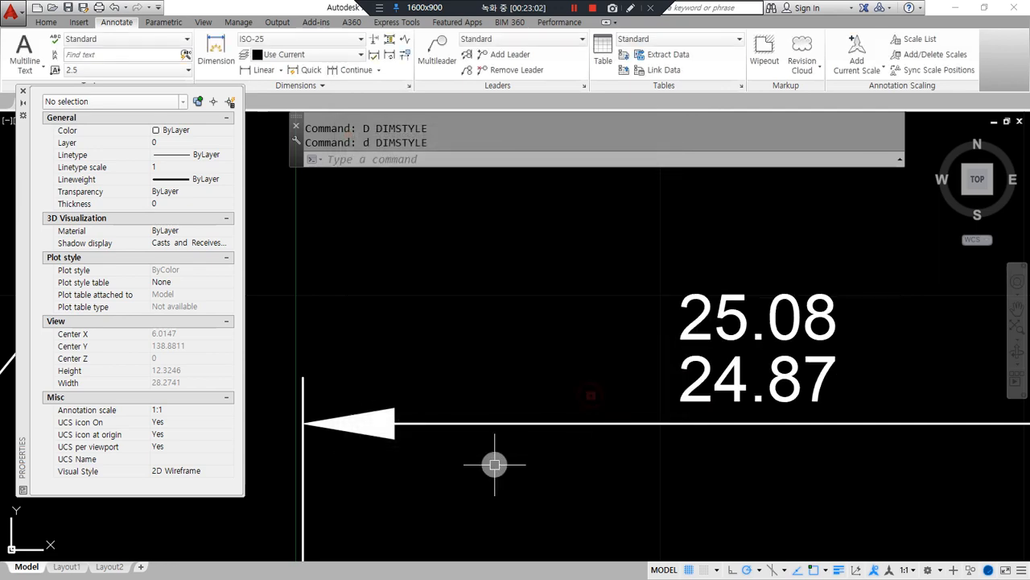
{"action": "mouse_move", "coordinate": [797, 435]}
{"action": "left_mouse_down"}
{"action": "mouse_move", "coordinate": [639, 306]}
{"action": "mouse_move", "coordinate": [894, 363]}
{"action": "mouse_move", "coordinate": [803, 438]}
{"action": "mouse_move", "coordinate": [837, 425]}
{"action": "mouse_move", "coordinate": [710, 426]}
{"action": "mouse_move", "coordinate": [885, 437]}
{"action": "mouse_move", "coordinate": [802, 425]}
{"action": "mouse_move", "coordinate": [805, 435]}
{"action": "mouse_move", "coordinate": [781, 444]}
{"action": "mouse_move", "coordinate": [737, 436]}
{"action": "left_mouse_up"}
{"action": "key", "text": "Escape"}
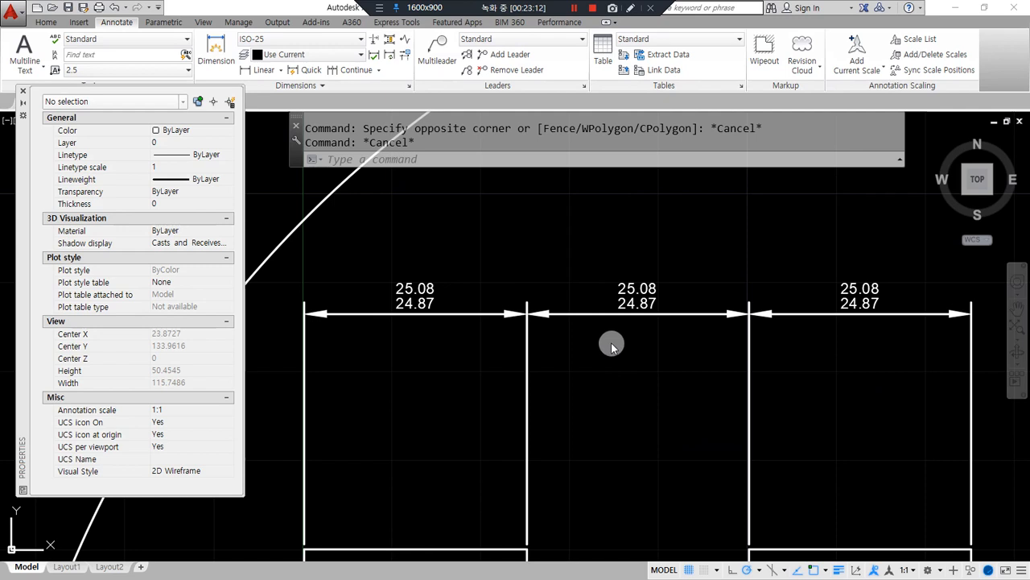
Step: Set the ISO-25 style's tolerance method to None and apply the change to the drawing
{"action": "mouse_move", "coordinate": [409, 332]}
{"action": "left_mouse_down"}
{"action": "mouse_move", "coordinate": [367, 324]}
{"action": "mouse_move", "coordinate": [936, 182]}
{"action": "mouse_move", "coordinate": [356, 315]}
{"action": "left_mouse_up"}
{"action": "type", "text": "D"}
{"action": "key", "text": "Return"}
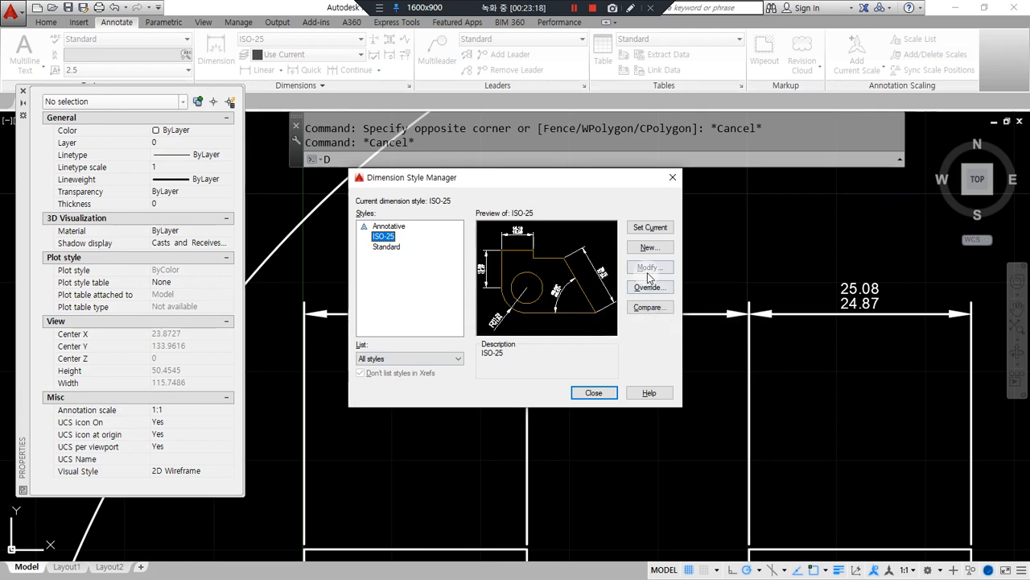
{"action": "left_click", "coordinate": [649, 267]}
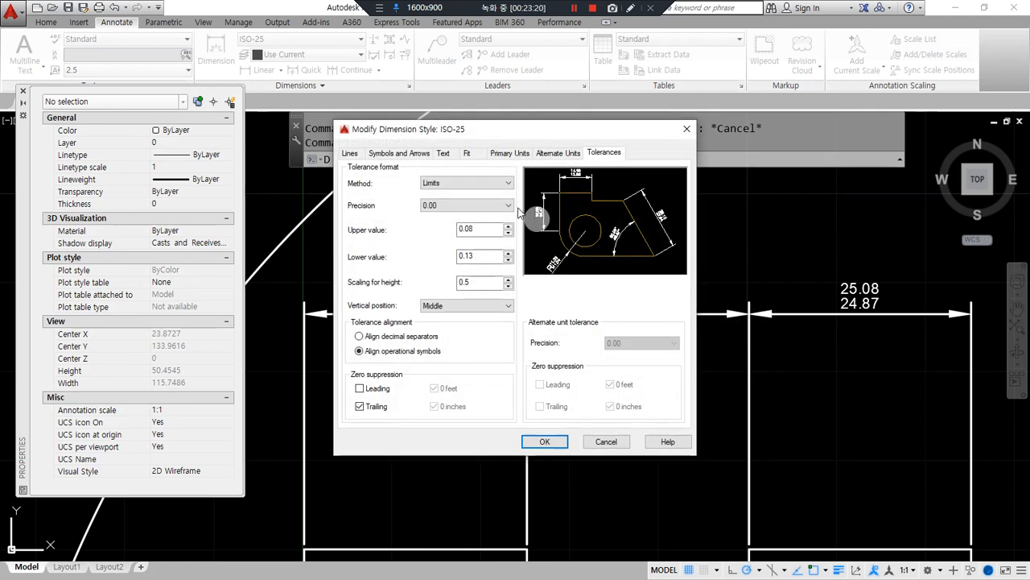
{"action": "left_click", "coordinate": [477, 184]}
{"action": "left_click", "coordinate": [459, 194]}
{"action": "left_click", "coordinate": [547, 442]}
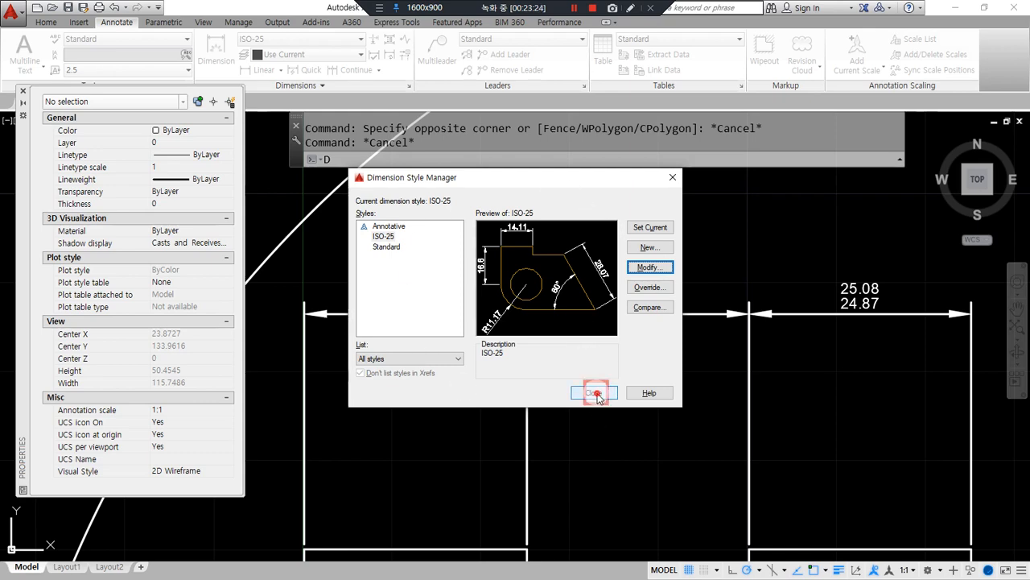
{"action": "left_click", "coordinate": [596, 393]}
Step: Override the tolerance display of the first 25 mm dimension with Symmetrical in its properties, then deselect it
{"action": "left_click", "coordinate": [438, 345]}
{"action": "left_click", "coordinate": [367, 269]}
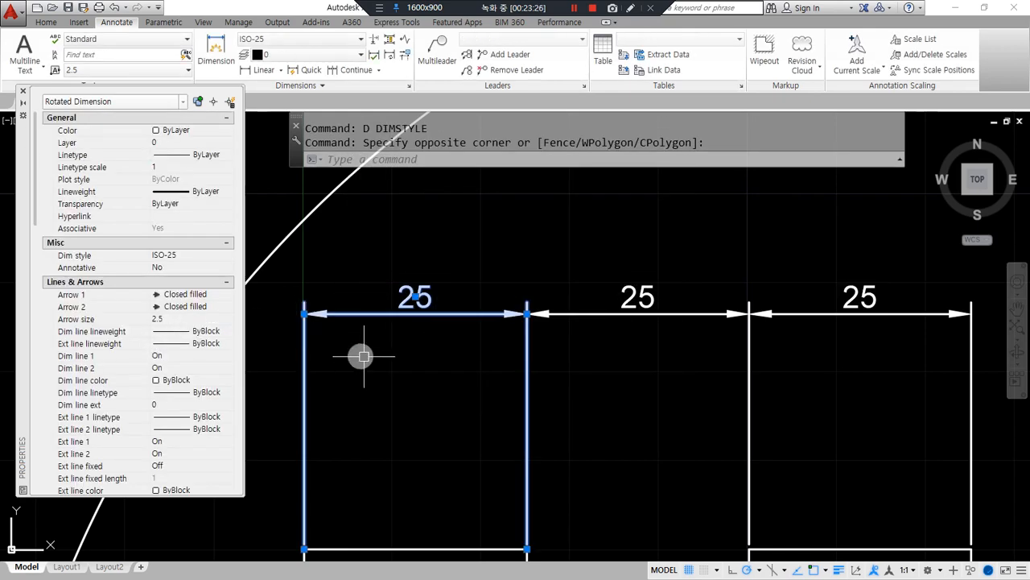
{"action": "scroll", "coordinate": [102, 348], "scroll_direction": "down", "scroll_amount": 2}
{"action": "scroll", "coordinate": [102, 348], "scroll_direction": "down", "scroll_amount": 10}
{"action": "mouse_move", "coordinate": [153, 285]}
{"action": "left_mouse_down"}
{"action": "mouse_move", "coordinate": [49, 387]}
{"action": "mouse_move", "coordinate": [191, 278]}
{"action": "mouse_move", "coordinate": [105, 270]}
{"action": "left_mouse_up"}
{"action": "left_click", "coordinate": [172, 317]}
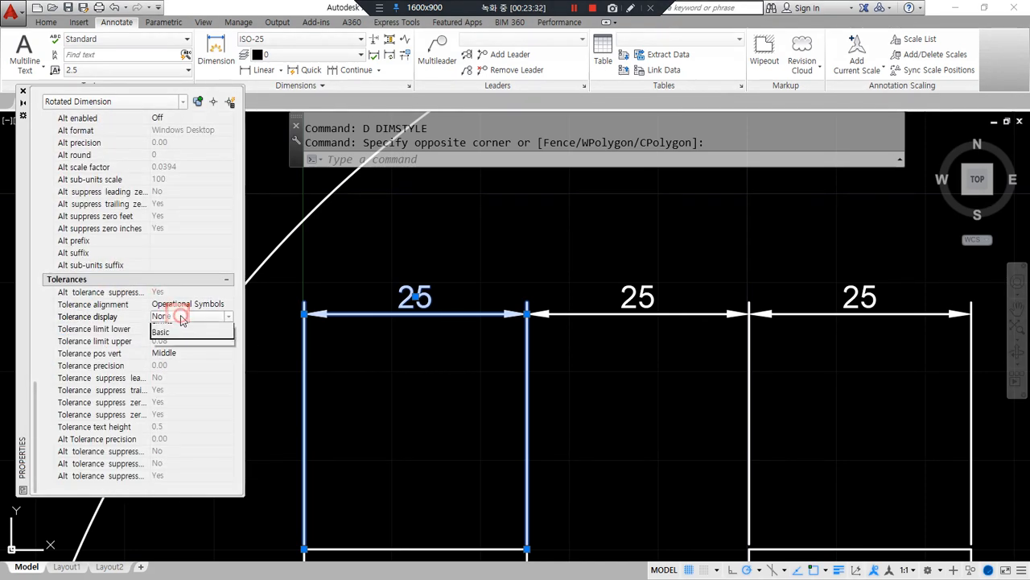
{"action": "left_click", "coordinate": [171, 316]}
{"action": "left_click", "coordinate": [199, 341]}
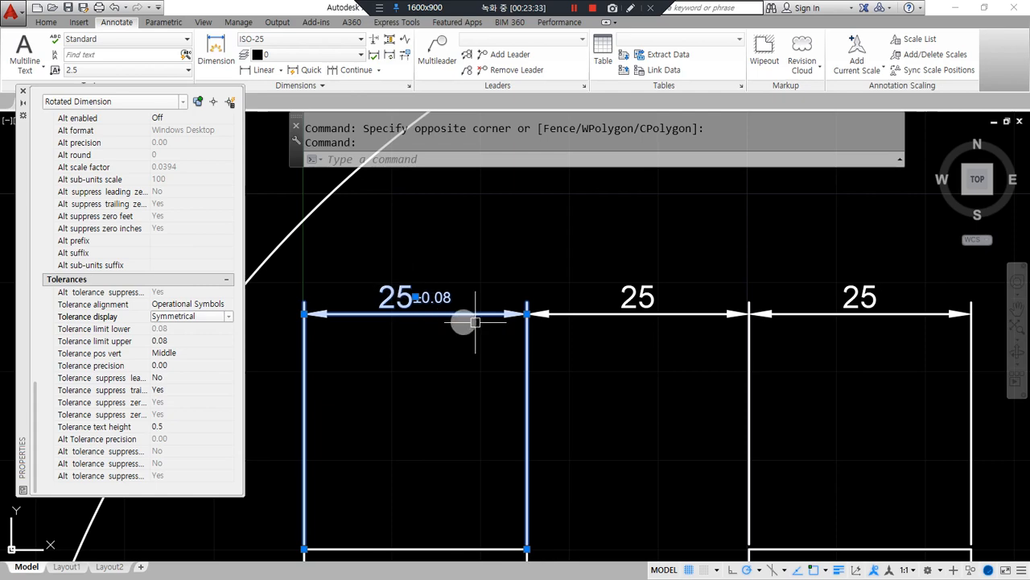
{"action": "key", "text": "Escape"}
{"action": "key", "text": "Escape"}
Step: Change only the middle dimension's tolerance display property to Deviation and clear the selection
{"action": "left_click", "coordinate": [639, 296]}
{"action": "left_click", "coordinate": [303, 355]}
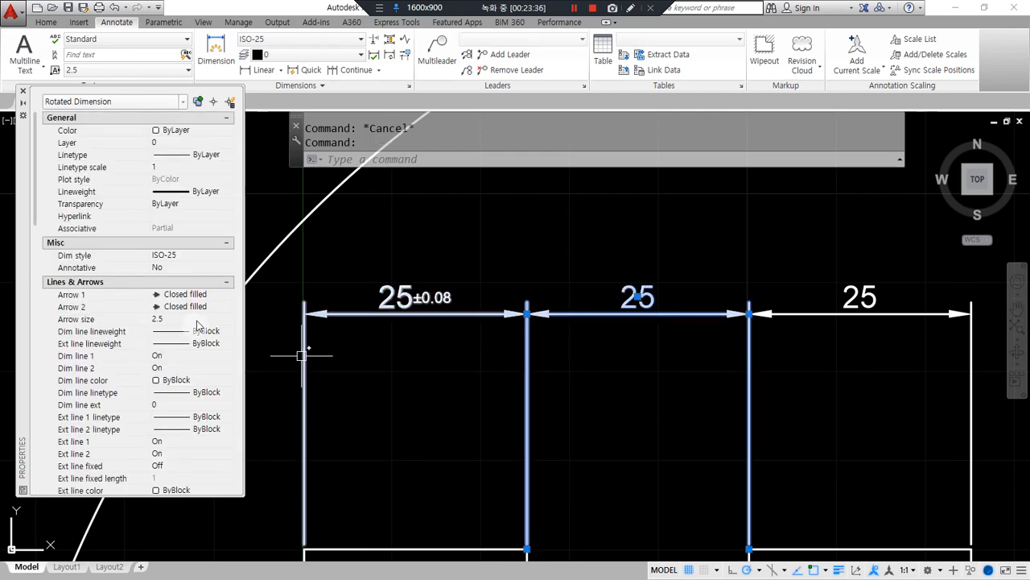
{"action": "scroll", "coordinate": [205, 338], "scroll_direction": "down", "scroll_amount": 15}
{"action": "left_click", "coordinate": [190, 317]}
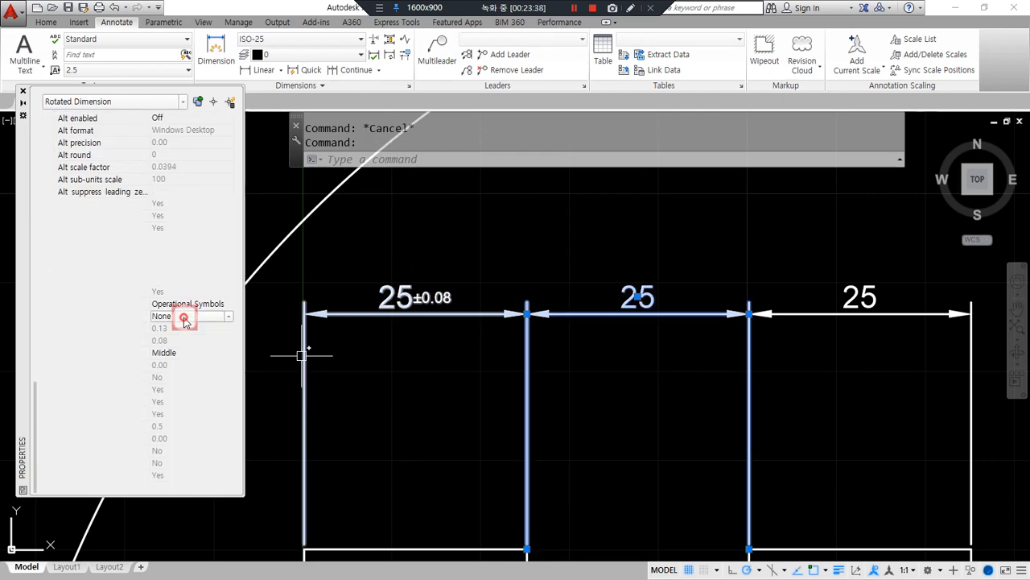
{"action": "left_click", "coordinate": [193, 317]}
{"action": "left_click", "coordinate": [195, 351]}
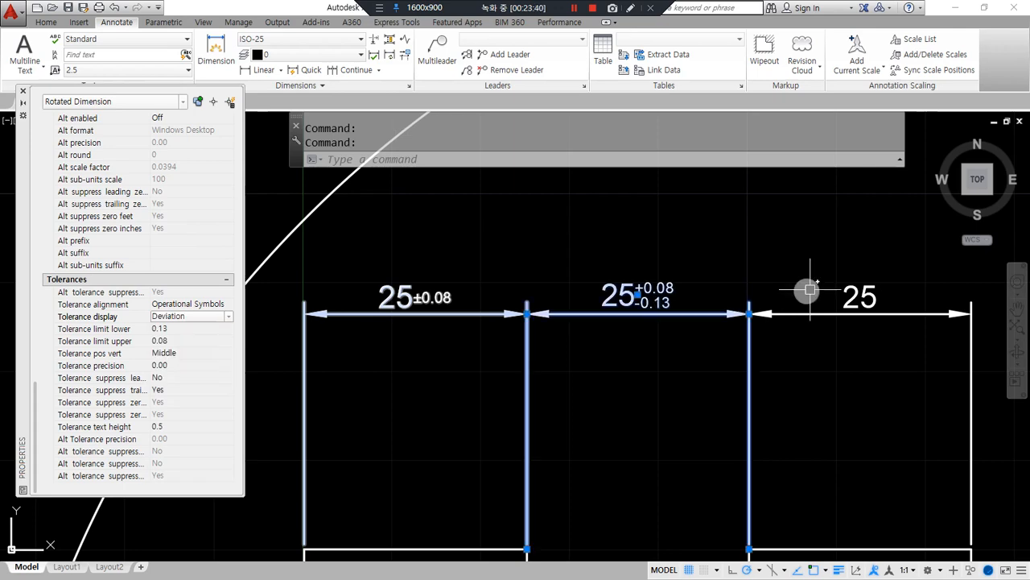
{"action": "key", "text": "Escape"}
Step: Give the third dimension a Limits tolerance display through its own properties and deselect it
{"action": "left_click", "coordinate": [869, 305]}
{"action": "scroll", "coordinate": [165, 372], "scroll_direction": "down", "scroll_amount": 15}
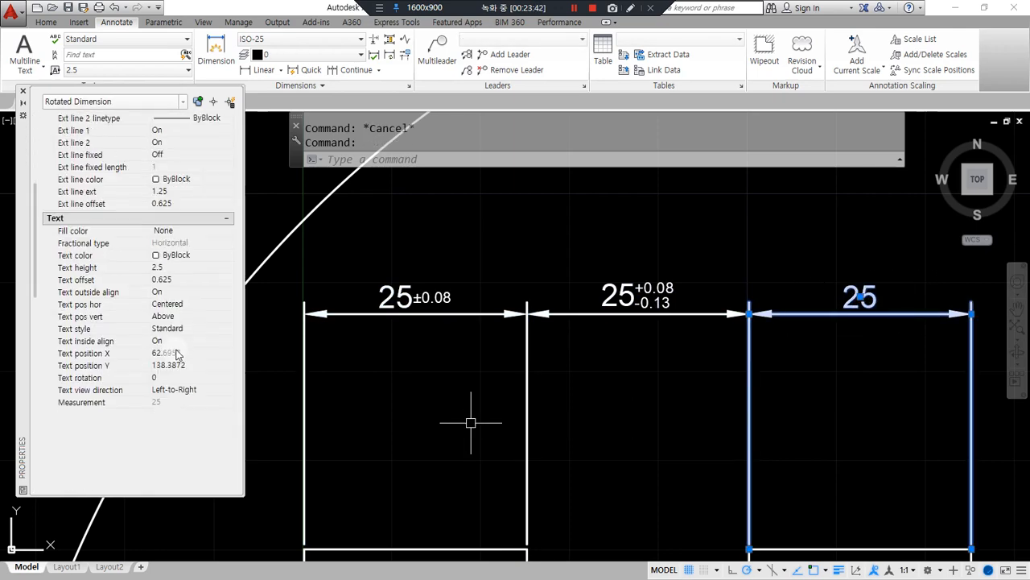
{"action": "left_click", "coordinate": [186, 323]}
{"action": "left_click", "coordinate": [197, 324]}
{"action": "left_click", "coordinate": [188, 366]}
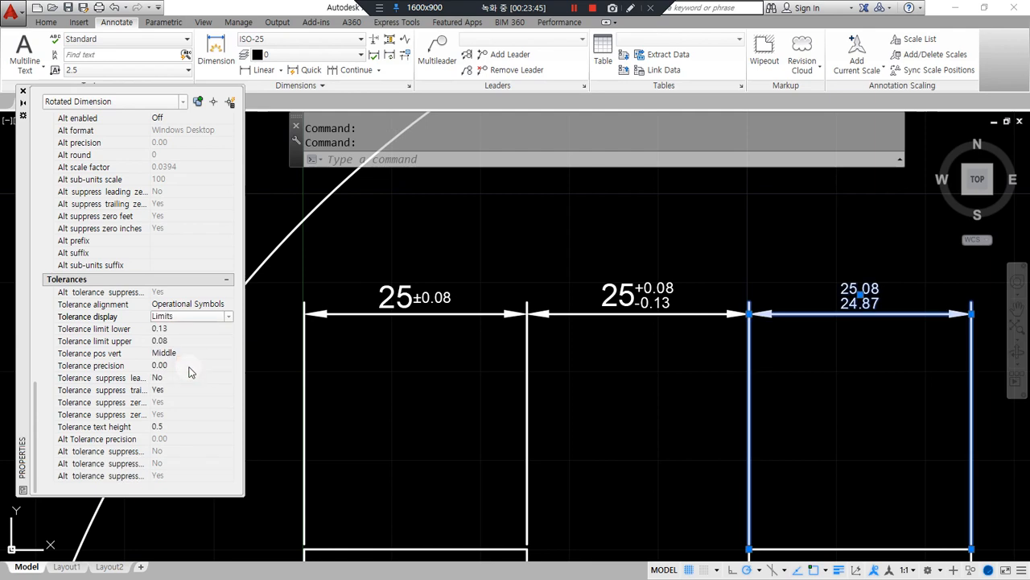
{"action": "mouse_move", "coordinate": [190, 342]}
{"action": "left_mouse_down"}
{"action": "mouse_move", "coordinate": [111, 348]}
{"action": "mouse_move", "coordinate": [79, 317]}
{"action": "mouse_move", "coordinate": [184, 333]}
{"action": "mouse_move", "coordinate": [170, 338]}
{"action": "mouse_move", "coordinate": [410, 338]}
{"action": "mouse_move", "coordinate": [423, 325]}
{"action": "left_mouse_up"}
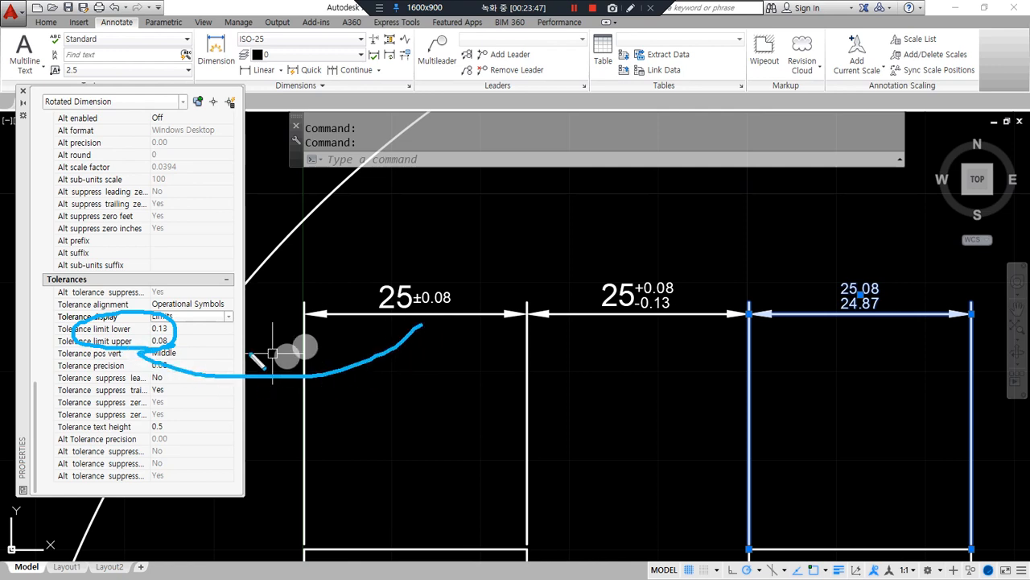
{"action": "mouse_move", "coordinate": [173, 322]}
{"action": "left_mouse_down"}
{"action": "mouse_move", "coordinate": [624, 243]}
{"action": "mouse_move", "coordinate": [614, 257]}
{"action": "left_mouse_up"}
{"action": "mouse_move", "coordinate": [173, 322]}
{"action": "left_mouse_down"}
{"action": "mouse_move", "coordinate": [725, 246]}
{"action": "mouse_move", "coordinate": [775, 261]}
{"action": "left_mouse_up"}
{"action": "key", "text": "Escape"}
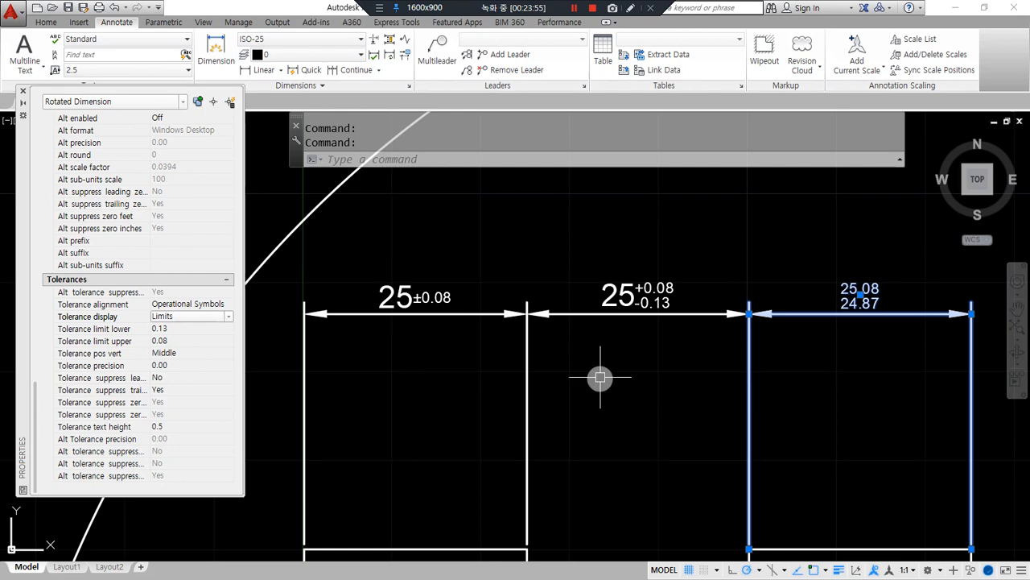
{"action": "key", "text": "Escape"}
{"action": "key", "text": "Escape"}
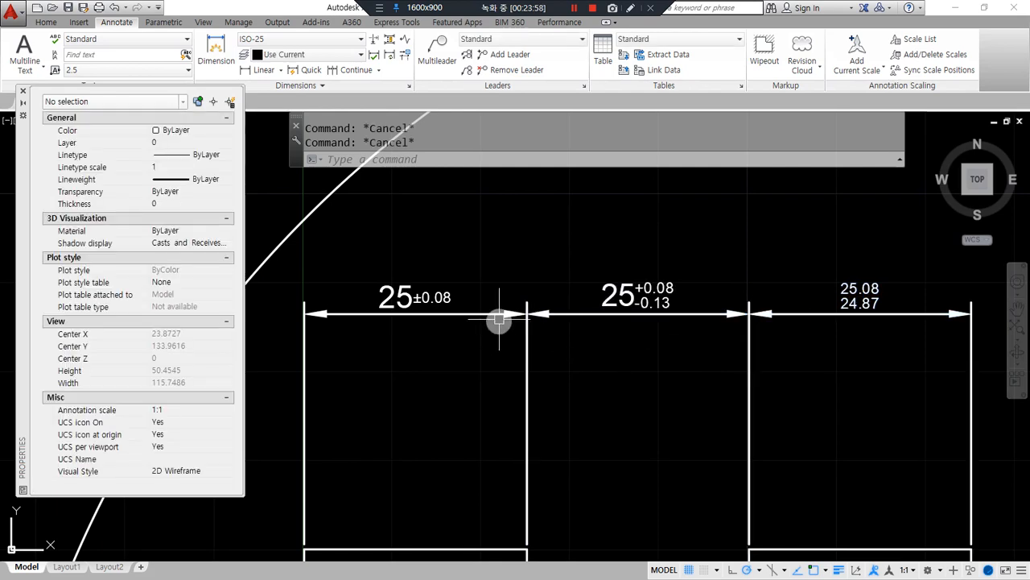
Step: Switch to the 화목금반 floor plan drawing in AutoCAD and open its Plot settings
{"action": "key", "text": "alt+Tab"}
{"action": "left_click_drag", "start_coordinate": [242, 425], "coordinate": [44, 425]}
{"action": "left_click_drag", "start_coordinate": [635, 43], "coordinate": [0, 49]}
{"action": "left_click", "coordinate": [161, 259]}
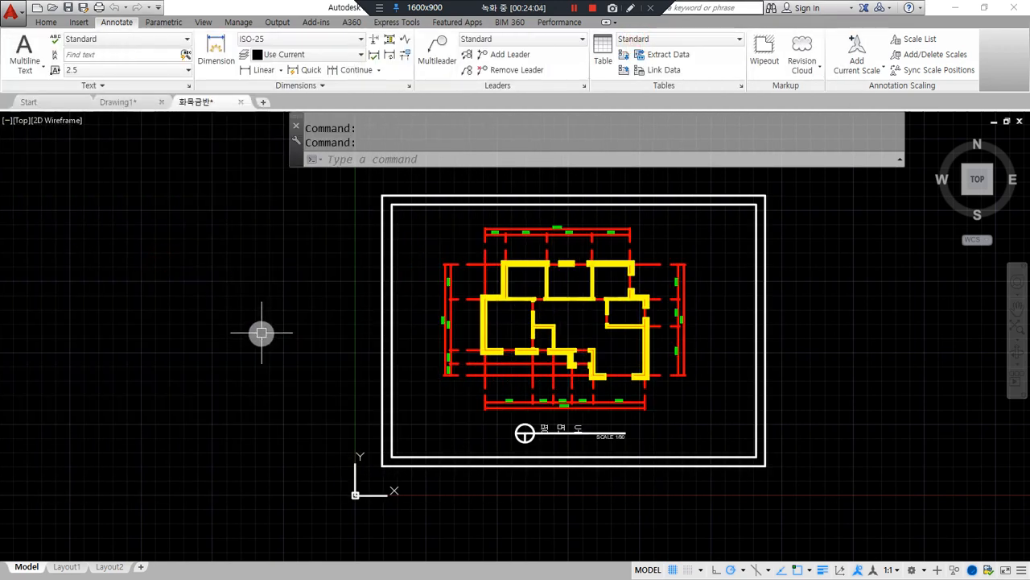
{"action": "type", "text": "pl"}
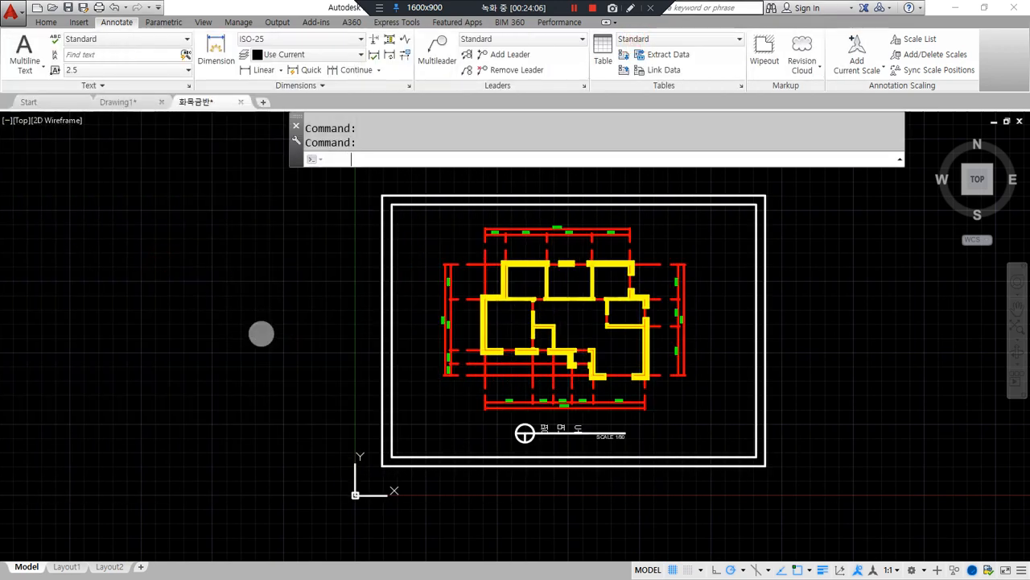
{"action": "key", "text": "ctrl+p"}
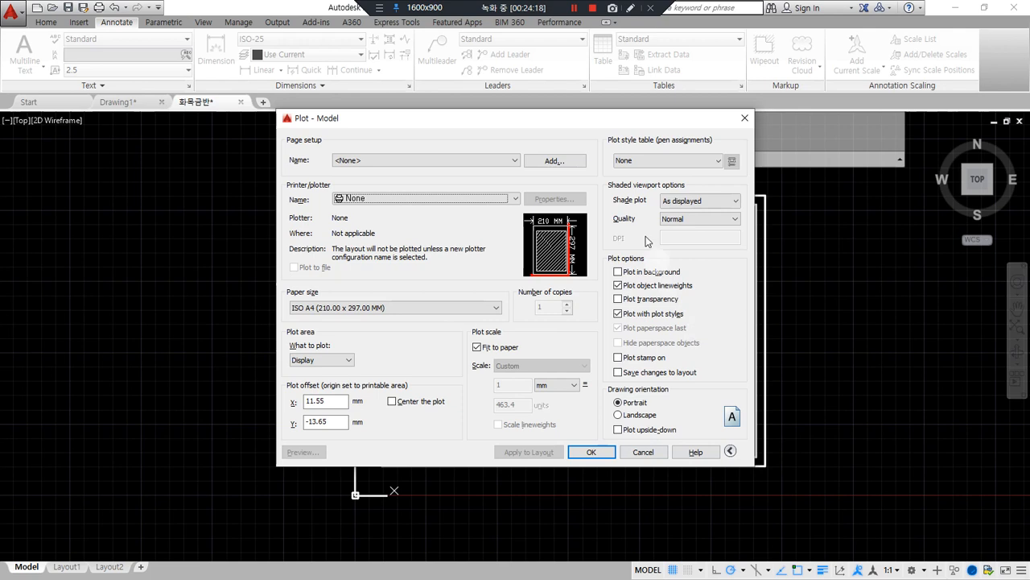
{"action": "left_click_drag", "start_coordinate": [603, 106], "coordinate": [592, 443]}
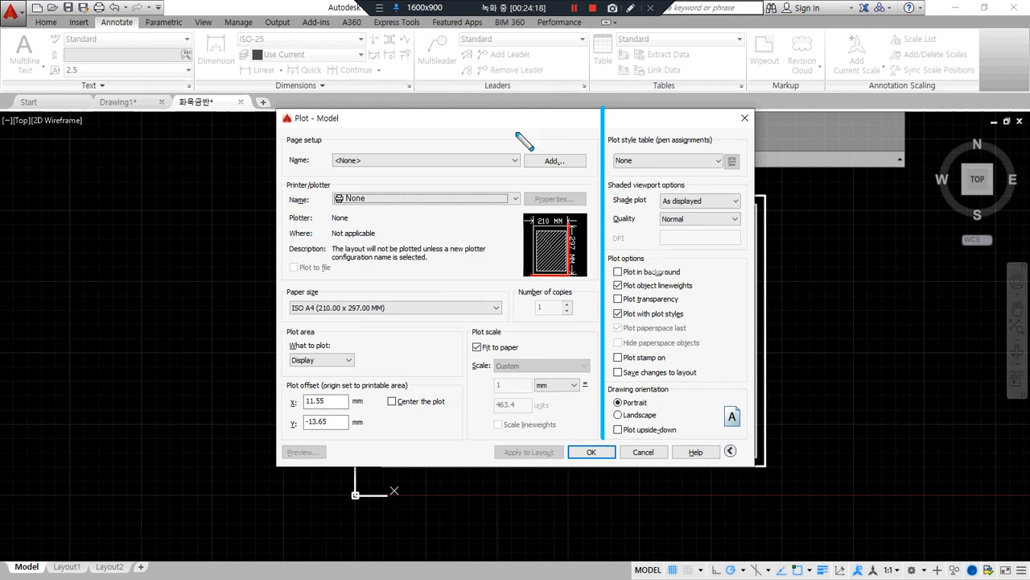
{"action": "left_click_drag", "start_coordinate": [403, 131], "coordinate": [299, 216]}
{"action": "left_click_drag", "start_coordinate": [483, 119], "coordinate": [276, 356]}
{"action": "left_click_drag", "start_coordinate": [561, 136], "coordinate": [351, 336]}
{"action": "left_click_drag", "start_coordinate": [542, 231], "coordinate": [318, 483]}
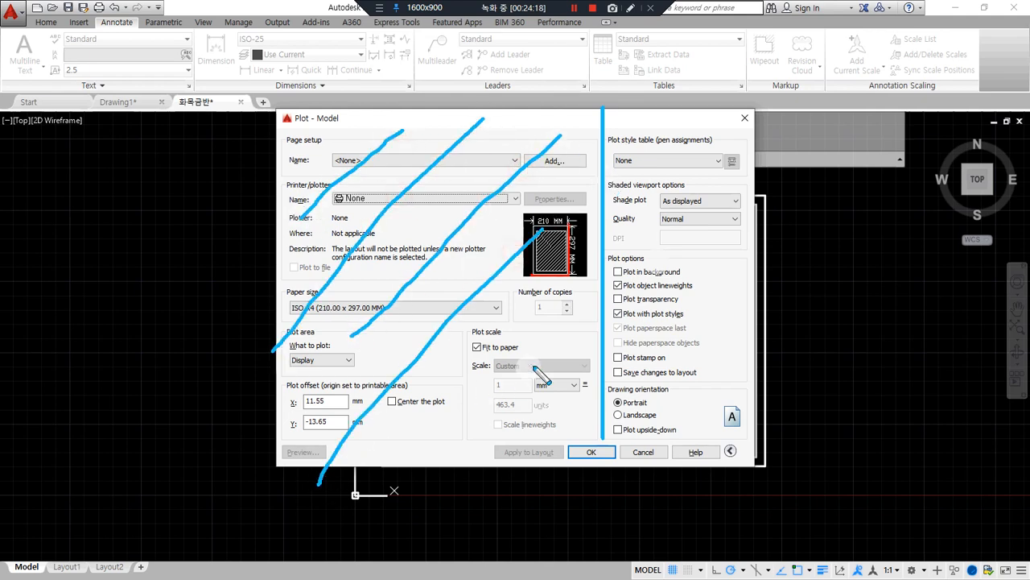
{"action": "key", "text": "Delete"}
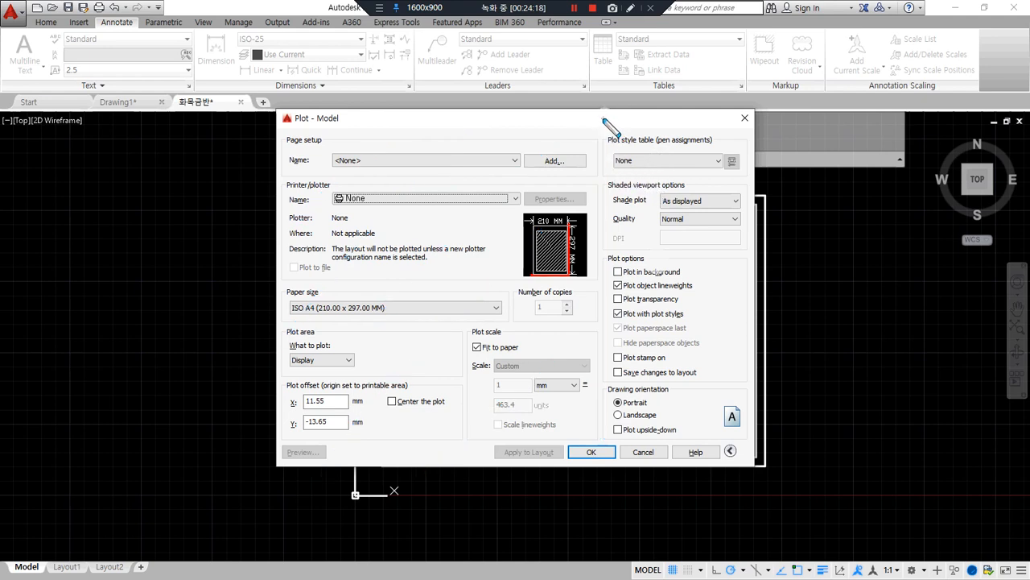
{"action": "left_click_drag", "start_coordinate": [599, 105], "coordinate": [599, 431]}
{"action": "left_click_drag", "start_coordinate": [602, 181], "coordinate": [754, 180]}
{"action": "left_click_drag", "start_coordinate": [601, 381], "coordinate": [777, 381]}
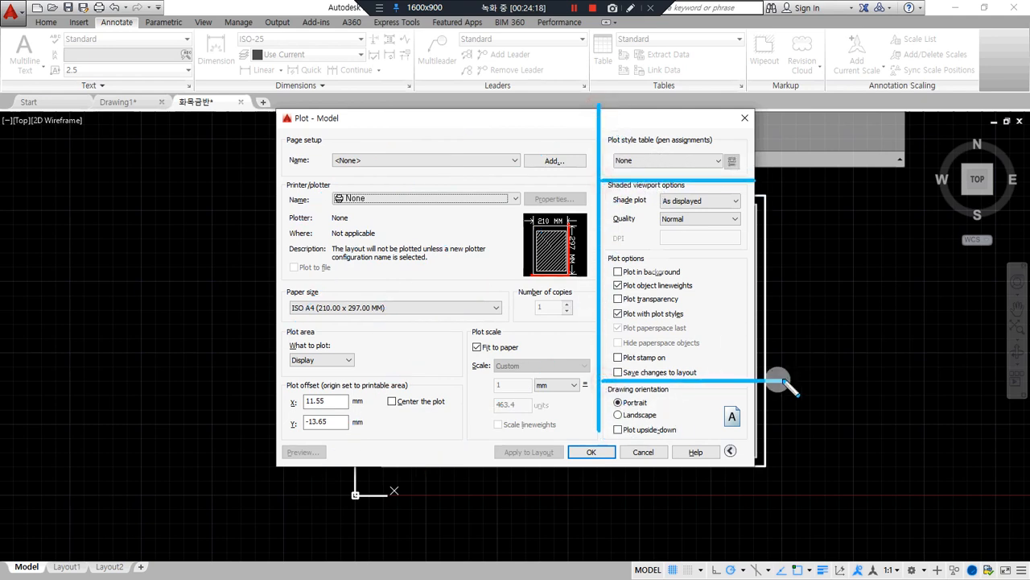
{"action": "left_click_drag", "start_coordinate": [643, 193], "coordinate": [598, 263]}
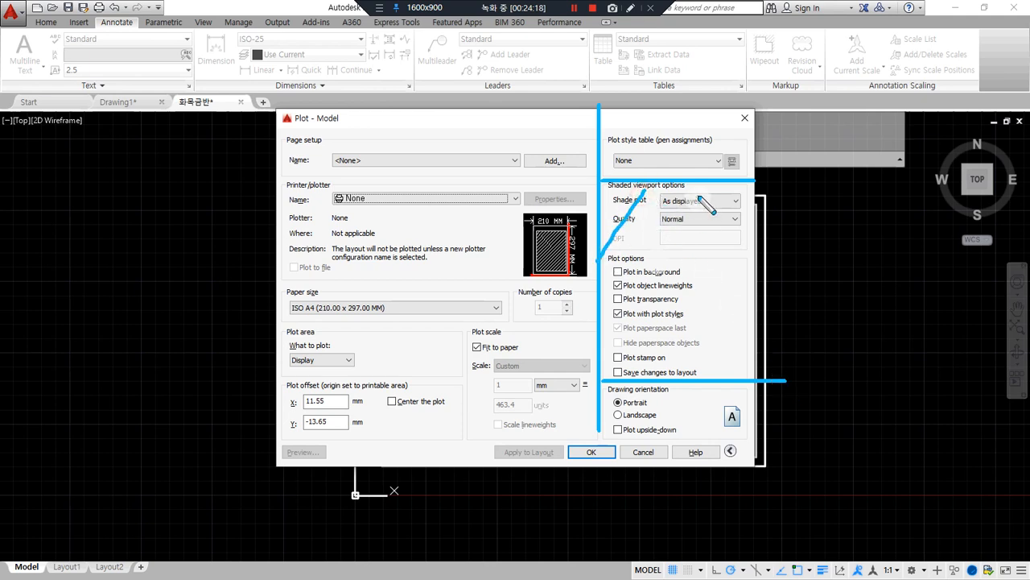
{"action": "left_click_drag", "start_coordinate": [698, 194], "coordinate": [596, 338]}
{"action": "left_click_drag", "start_coordinate": [750, 212], "coordinate": [632, 377]}
{"action": "left_click_drag", "start_coordinate": [742, 311], "coordinate": [698, 382]}
{"action": "left_click_drag", "start_coordinate": [685, 197], "coordinate": [768, 286]}
{"action": "left_click_drag", "start_coordinate": [617, 183], "coordinate": [766, 376]}
{"action": "left_click_drag", "start_coordinate": [606, 264], "coordinate": [669, 344]}
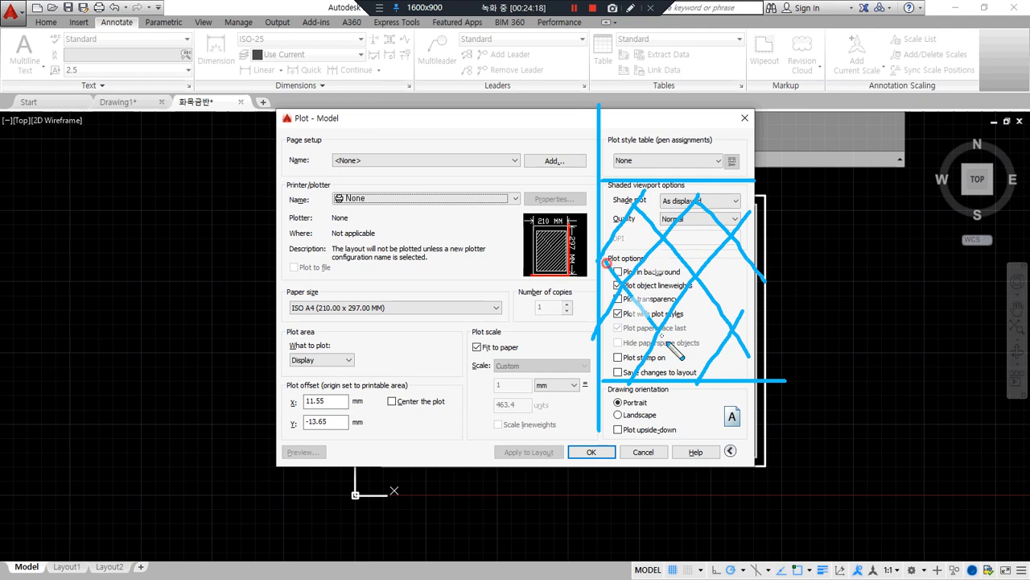
{"action": "mouse_move", "coordinate": [657, 439]}
{"action": "left_mouse_down"}
{"action": "mouse_move", "coordinate": [610, 418]}
{"action": "mouse_move", "coordinate": [712, 385]}
{"action": "mouse_move", "coordinate": [702, 448]}
{"action": "left_mouse_up"}
{"action": "key", "text": "Delete"}
{"action": "mouse_move", "coordinate": [634, 447]}
{"action": "left_mouse_down"}
{"action": "mouse_move", "coordinate": [630, 383]}
{"action": "mouse_move", "coordinate": [744, 419]}
{"action": "mouse_move", "coordinate": [628, 447]}
{"action": "left_mouse_up"}
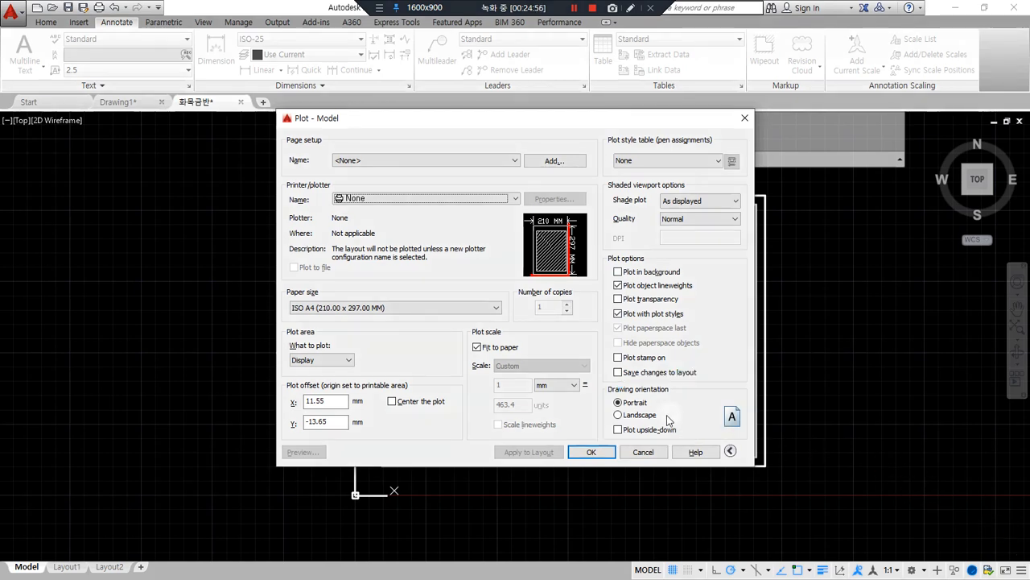
Step: Set the plot's drawing orientation to Landscape
{"action": "left_click", "coordinate": [652, 417]}
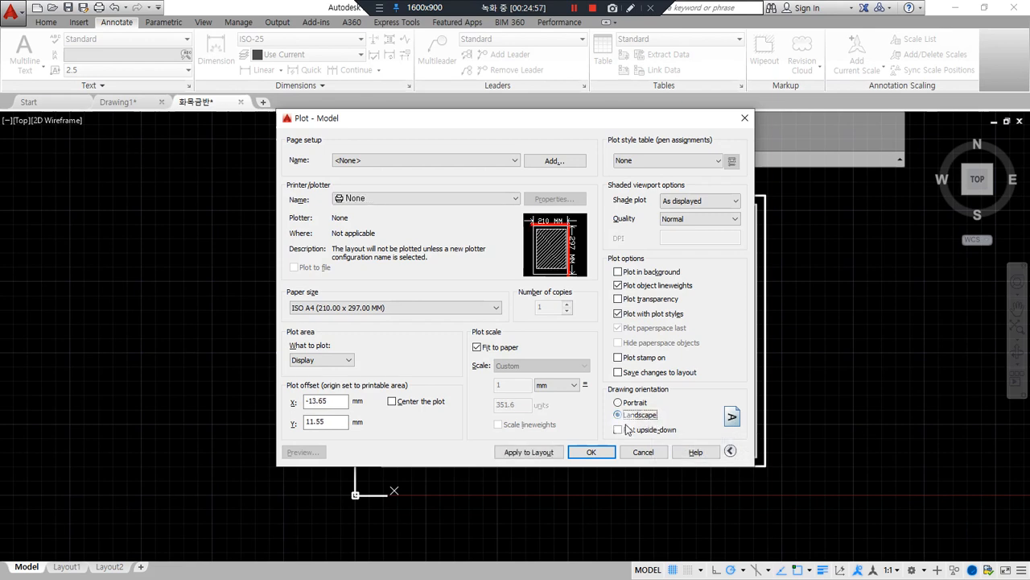
{"action": "mouse_move", "coordinate": [615, 424]}
{"action": "left_mouse_down"}
{"action": "mouse_move", "coordinate": [721, 436]}
{"action": "mouse_move", "coordinate": [620, 407]}
{"action": "mouse_move", "coordinate": [696, 401]}
{"action": "mouse_move", "coordinate": [704, 425]}
{"action": "left_mouse_up"}
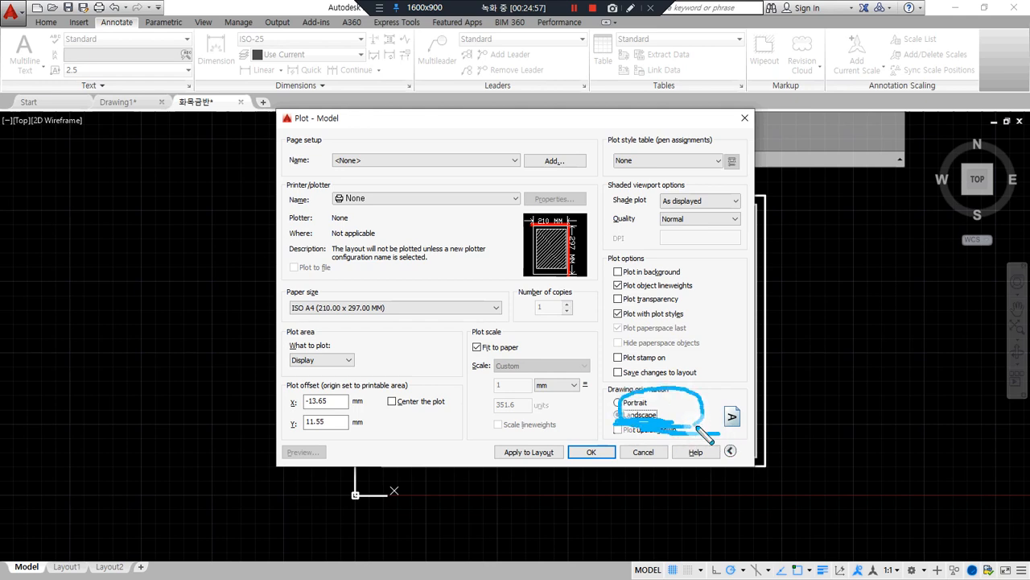
{"action": "mouse_move", "coordinate": [657, 172]}
{"action": "left_mouse_down"}
{"action": "mouse_move", "coordinate": [638, 177]}
{"action": "mouse_move", "coordinate": [604, 144]}
{"action": "mouse_move", "coordinate": [747, 153]}
{"action": "mouse_move", "coordinate": [648, 186]}
{"action": "mouse_move", "coordinate": [597, 135]}
{"action": "mouse_move", "coordinate": [723, 127]}
{"action": "mouse_move", "coordinate": [744, 171]}
{"action": "mouse_move", "coordinate": [604, 181]}
{"action": "left_mouse_up"}
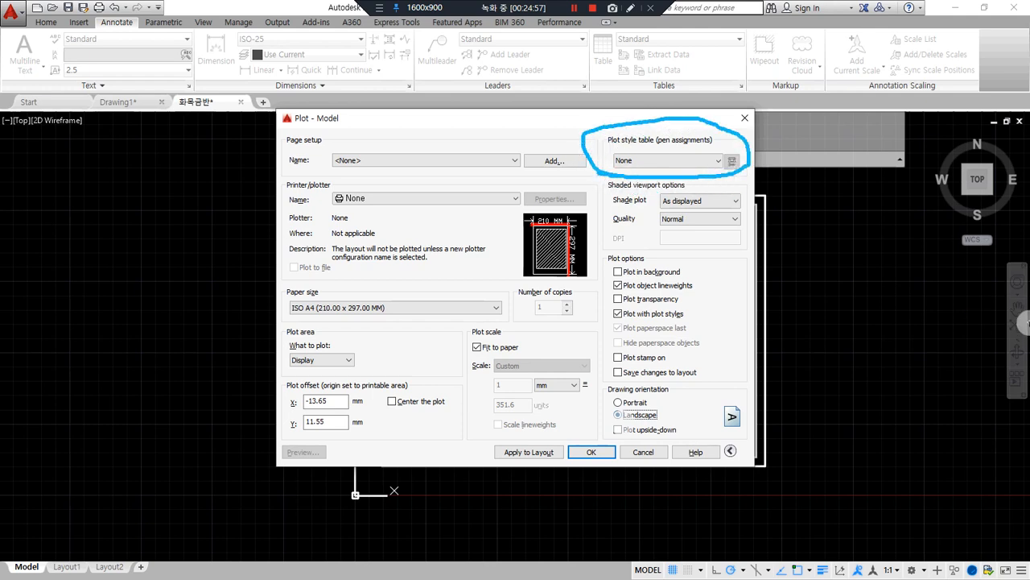
{"action": "key", "text": "Escape"}
{"action": "left_click", "coordinate": [707, 165]}
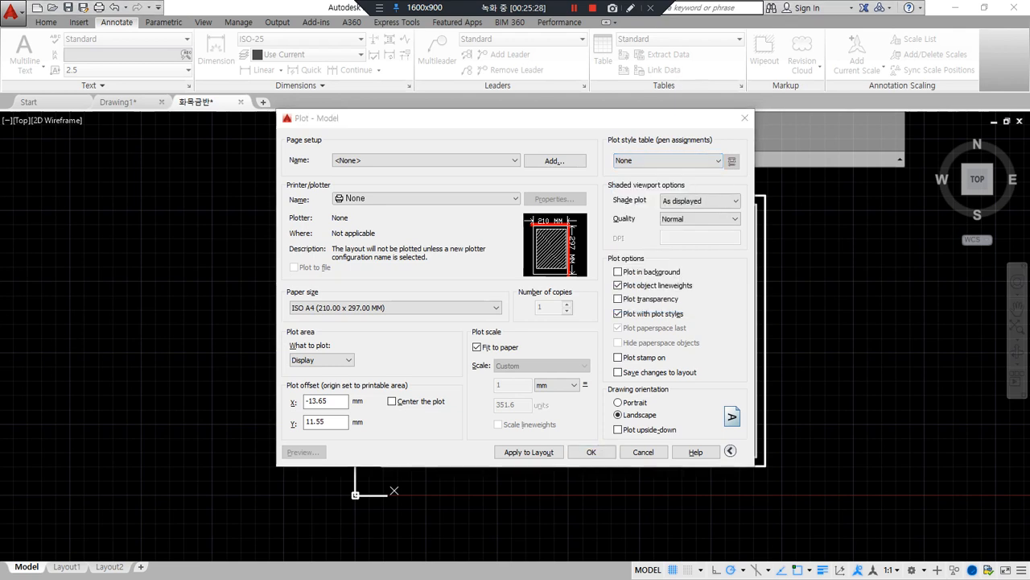
Step: Switch to the Notepad notes and add the line "acad.ctb (칼라출력)" below the plot entry
{"action": "left_click_drag", "start_coordinate": [0, 62], "coordinate": [405, 54]}
{"action": "left_click", "coordinate": [393, 429]}
{"action": "key", "text": "Return"}
{"action": "type", "text": "a"}
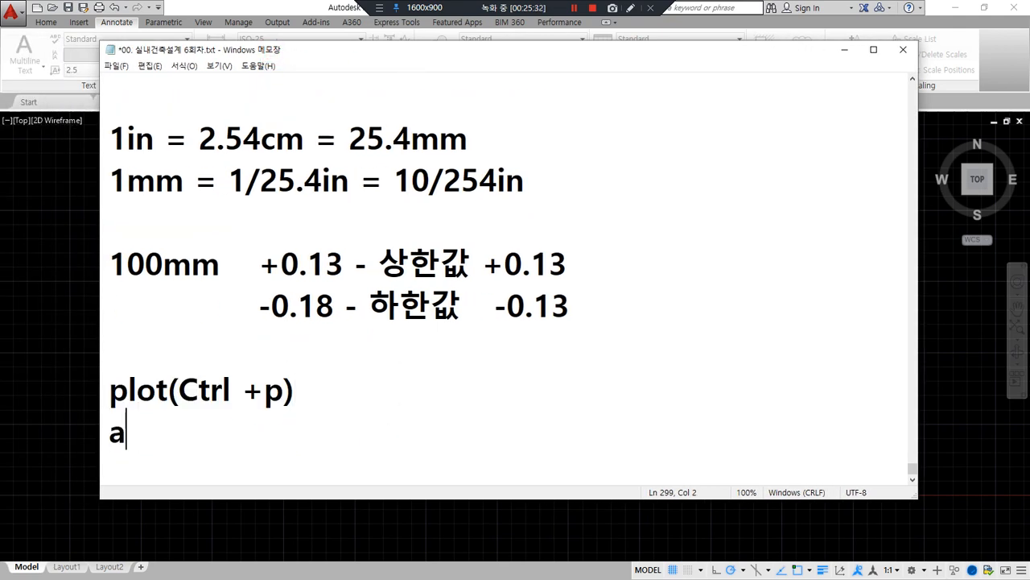
{"action": "type", "text": "cad.ctbn"}
{"action": "key", "text": "BackSpace"}
{"action": "type", "text": "(ㅊ"}
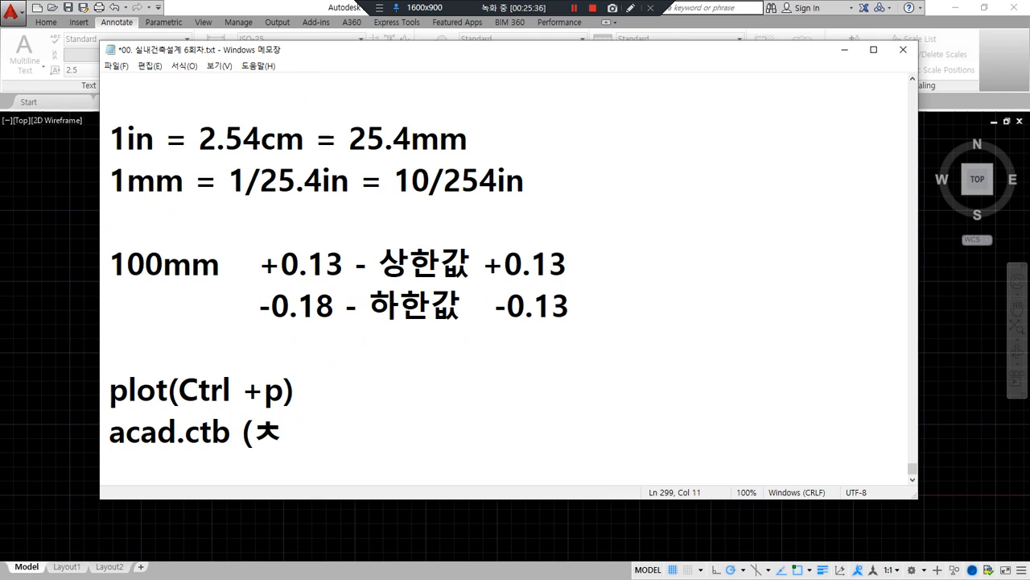
{"action": "key", "text": "BackSpace"}
{"action": "key", "text": "BackSpace"}
{"action": "type", "text": "(칼라출력)"}
Step: Add "grayscale" on a new line under the acad.ctb note
{"action": "key", "text": "Return"}
{"action": "type", "text": "g"}
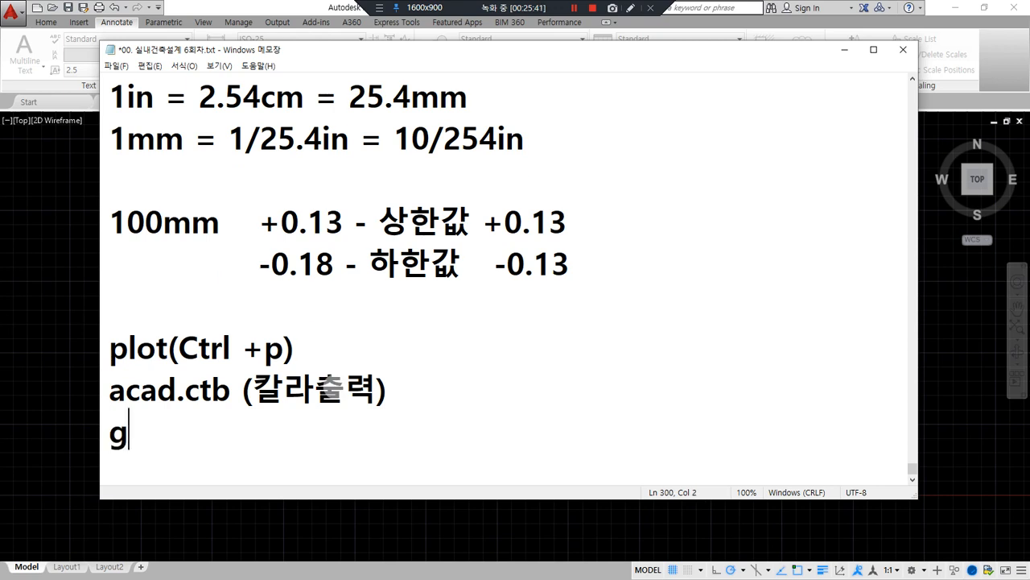
{"action": "type", "text": "ray"}
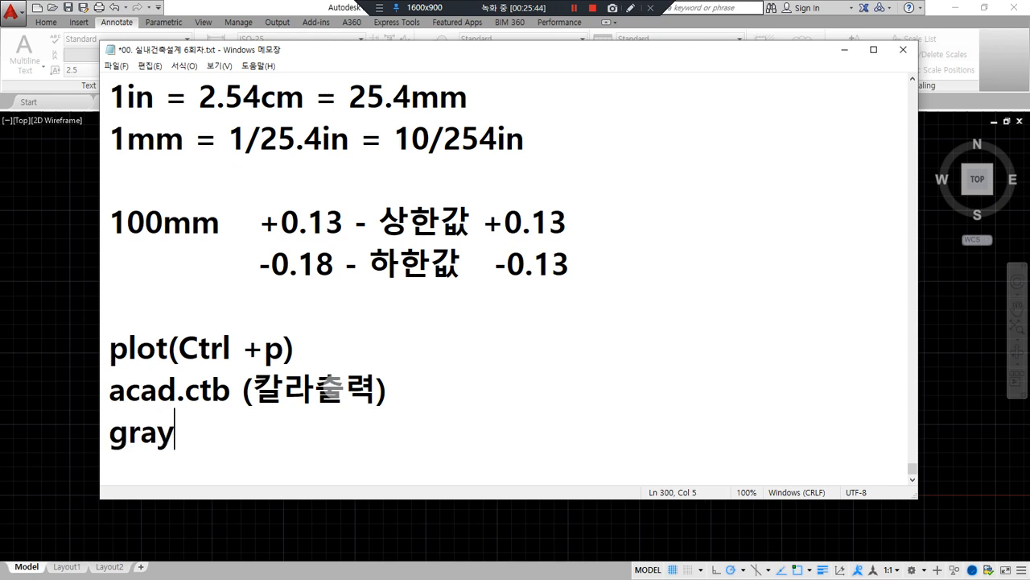
{"action": "type", "text": "scale"}
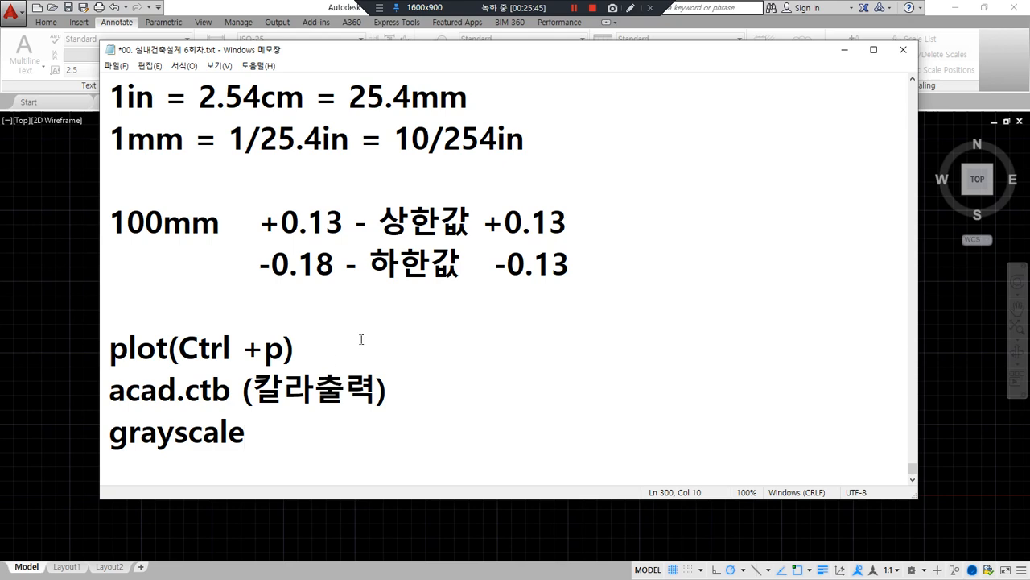
{"action": "left_click_drag", "start_coordinate": [471, 62], "coordinate": [478, 184]}
Step: In AutoCAD's Plot dialog, choose the Grayscale.ctb plot style table and assign it to all layouts
{"action": "left_click", "coordinate": [665, 160]}
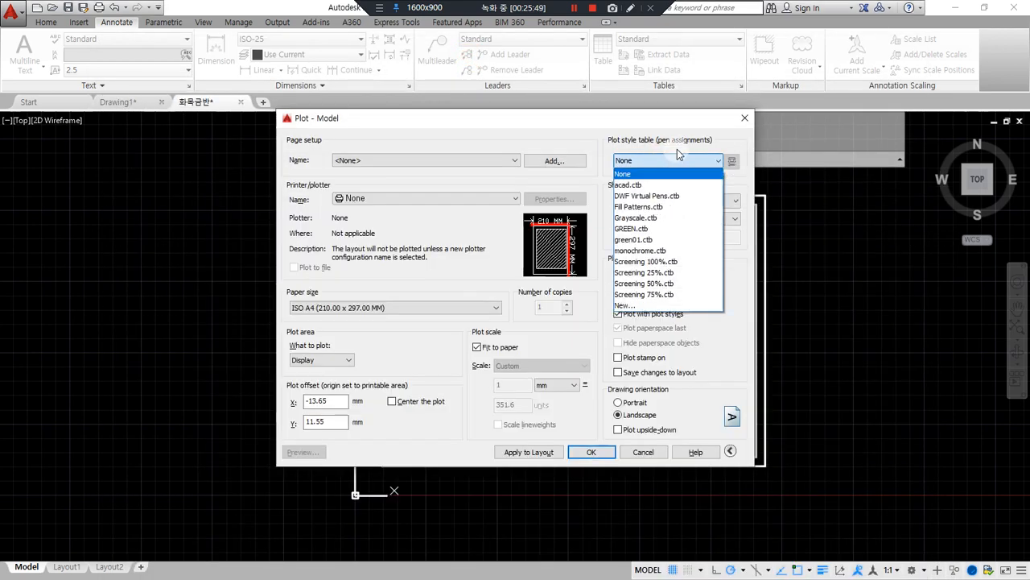
{"action": "left_click", "coordinate": [666, 218]}
{"action": "left_click", "coordinate": [524, 322]}
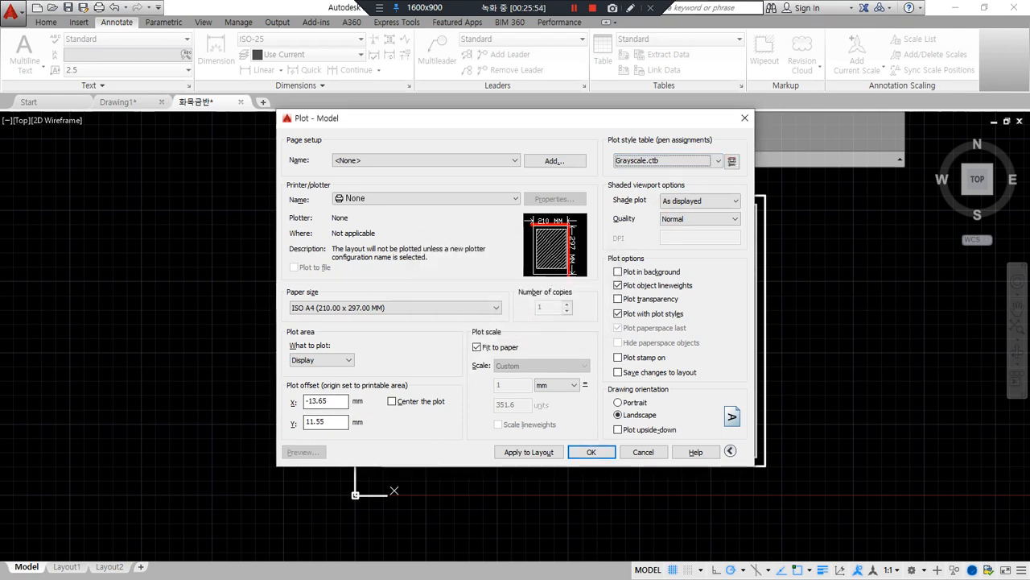
Step: Switch to Notepad and complete the grayscale note as "grayscale.ctb (회색톤)"
{"action": "key", "text": "alt+Tab"}
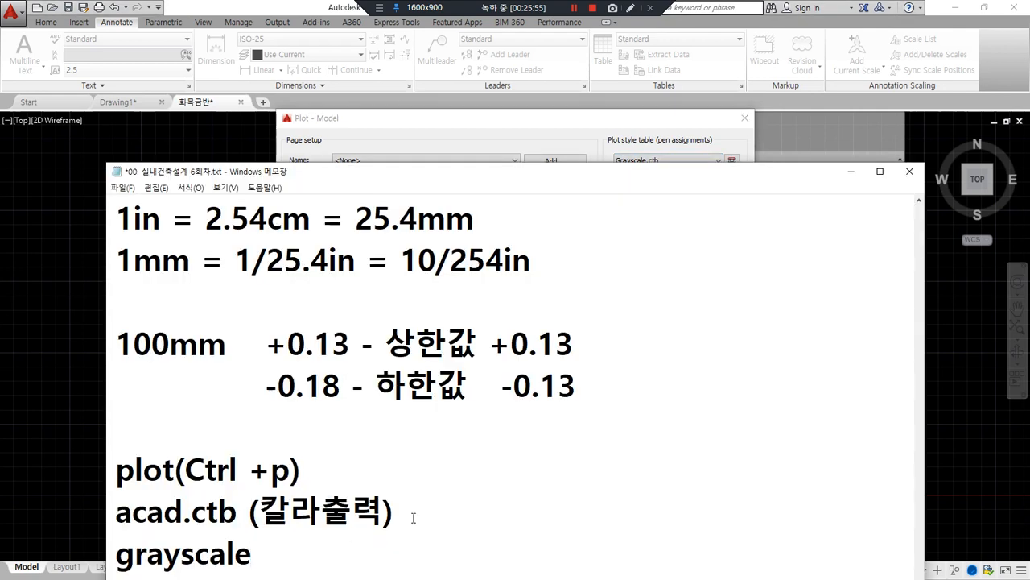
{"action": "type", "text": ".ctb (회"}
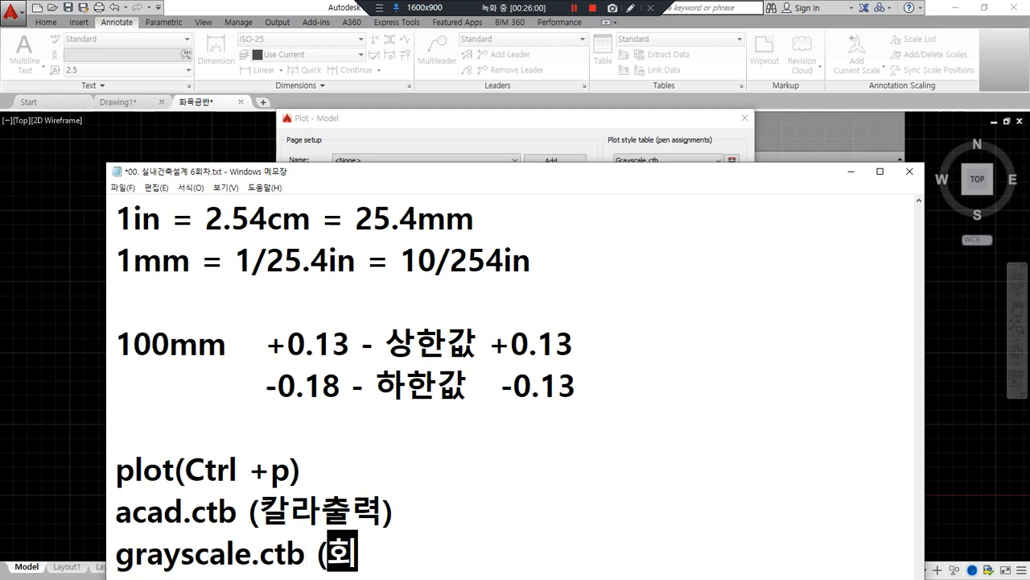
{"action": "type", "text": "색톤)"}
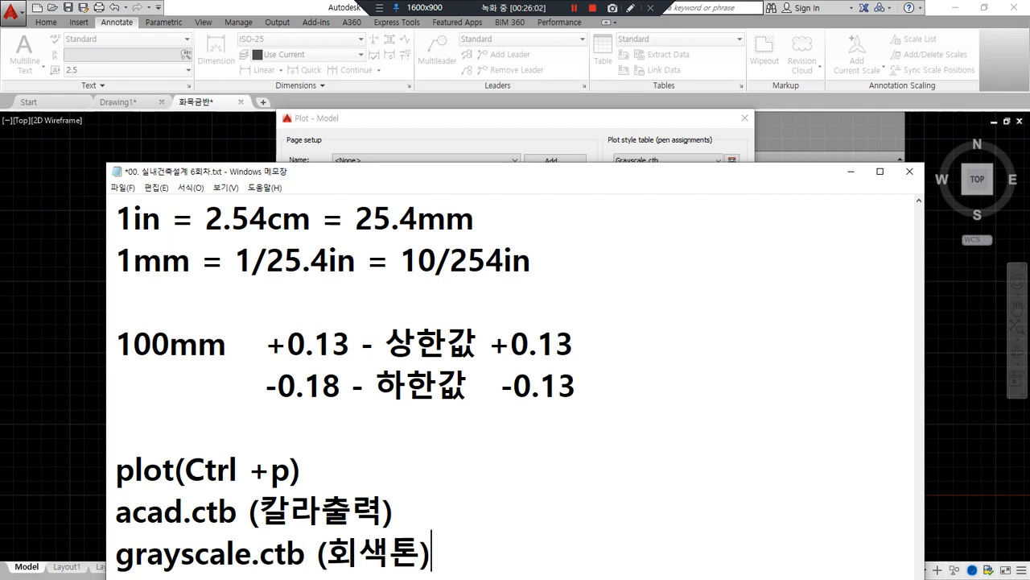
{"action": "left_click_drag", "start_coordinate": [368, 169], "coordinate": [379, 208]}
{"action": "scroll", "coordinate": [506, 416], "scroll_direction": "down", "scroll_amount": 1}
Step: In AutoCAD's Plot dialog, set the plot style table to monochrome.ctb and assign it to all layouts
{"action": "left_click", "coordinate": [667, 160]}
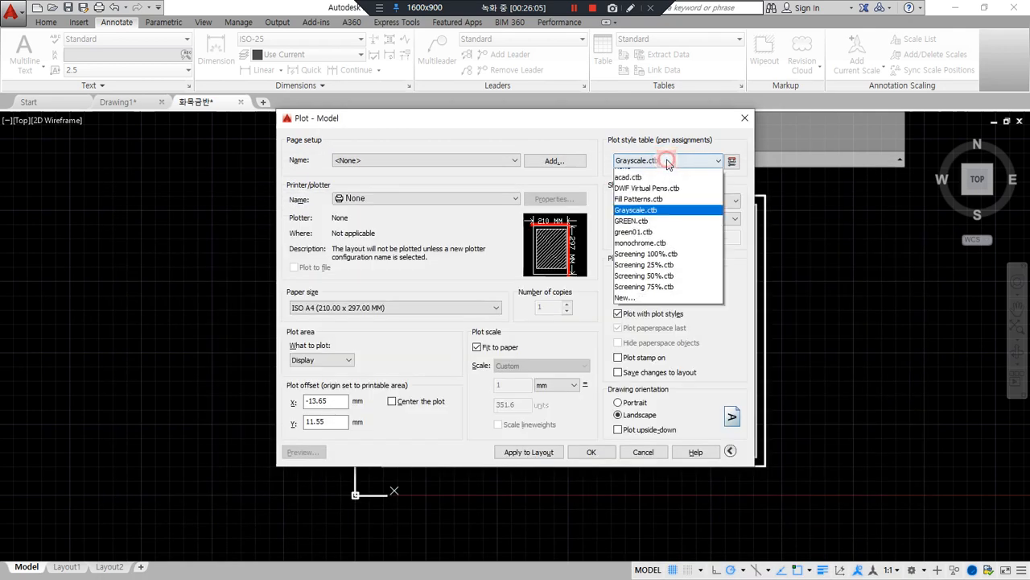
{"action": "left_click", "coordinate": [665, 243]}
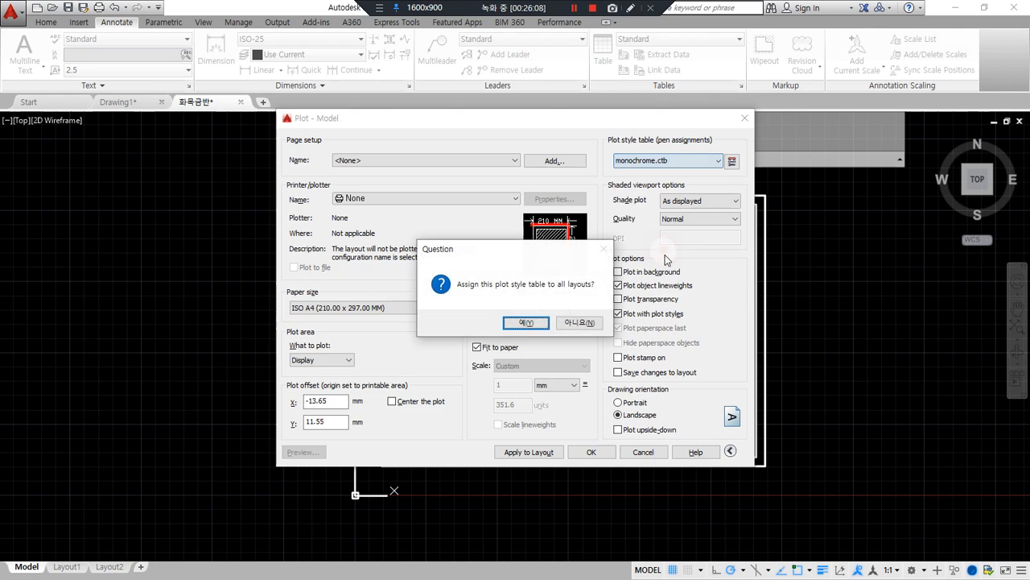
{"action": "left_click", "coordinate": [531, 322]}
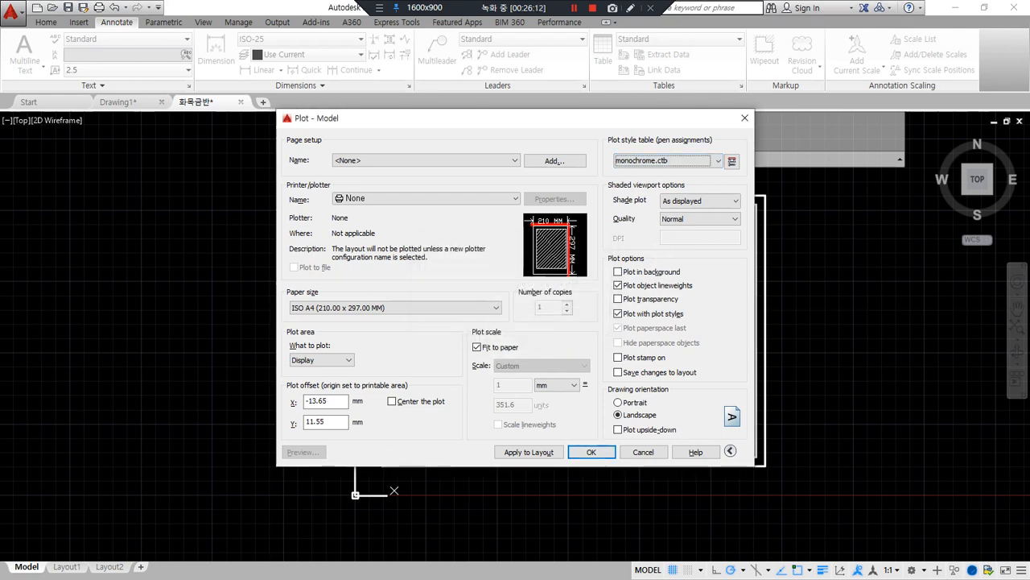
Step: Switch to Notepad and add the line "monochrome.ctb(단색)" below the grayscale.ctb note
{"action": "key", "text": "alt+Tab"}
{"action": "key", "text": "Return"}
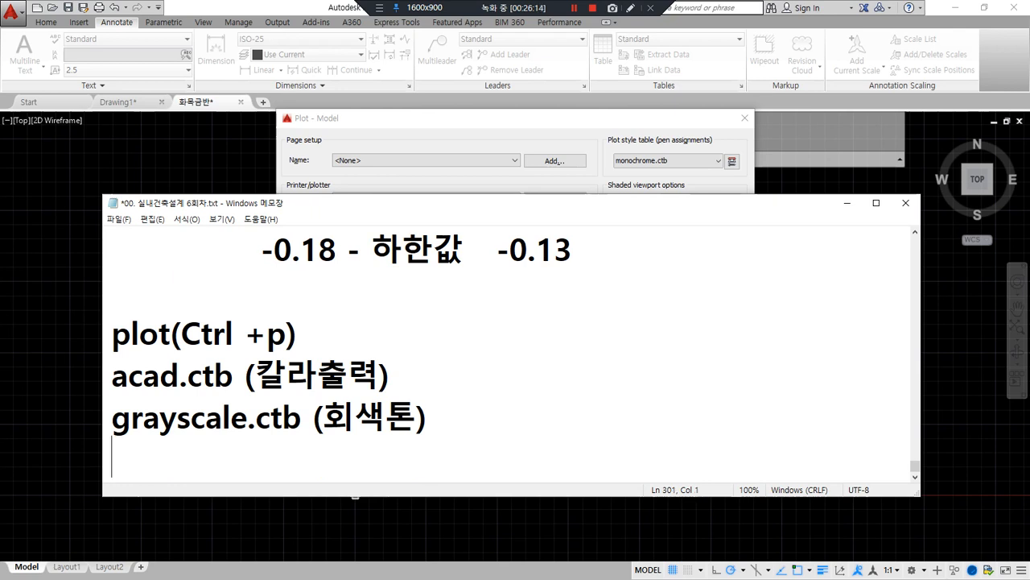
{"action": "type", "text": "ㅡㅐ"}
{"action": "key", "text": "BackSpace"}
{"action": "key", "text": "BackSpace"}
{"action": "key", "text": "Hangul"}
{"action": "type", "text": "mo"}
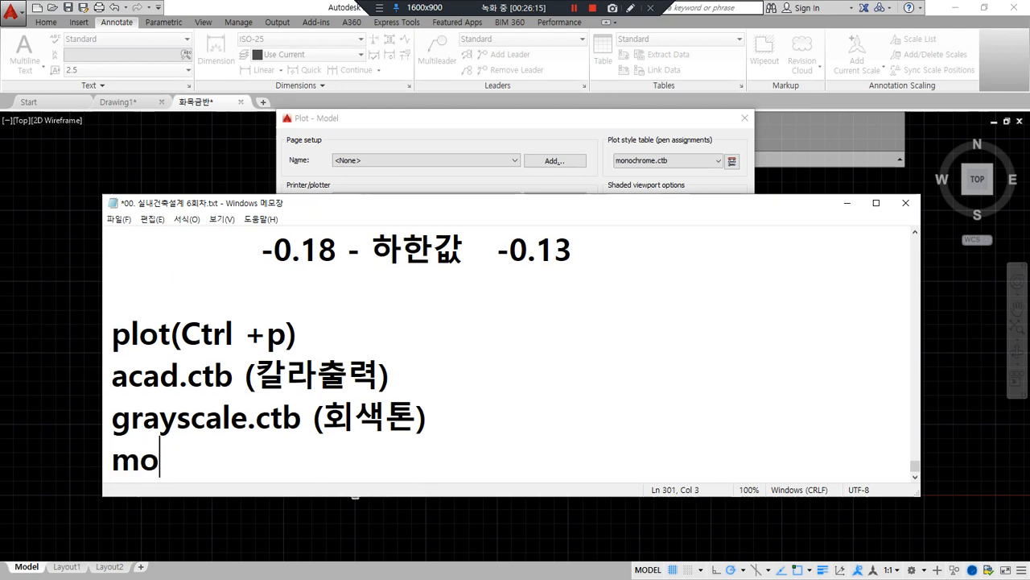
{"action": "type", "text": "noch"}
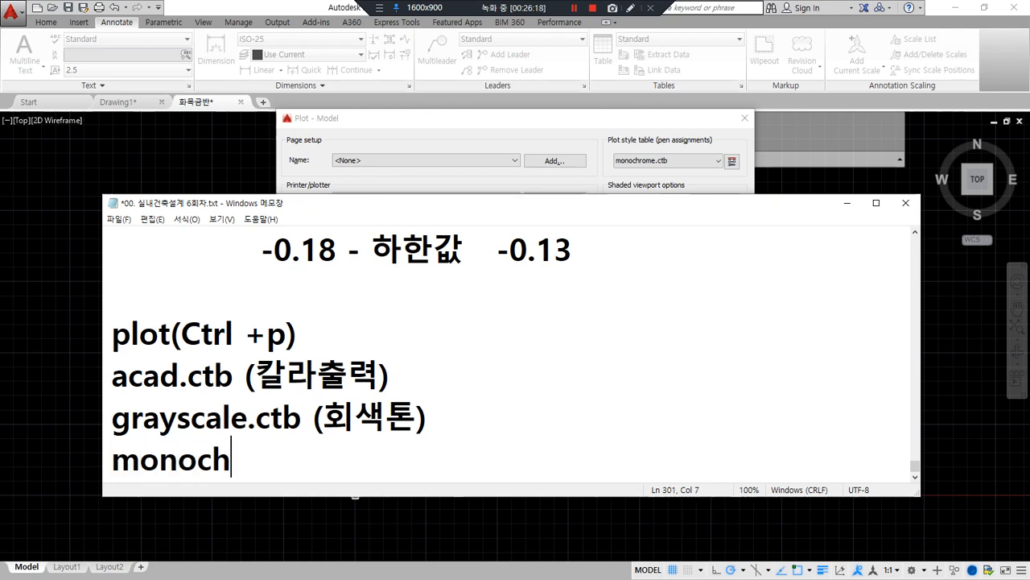
{"action": "type", "text": "rome.ctb("}
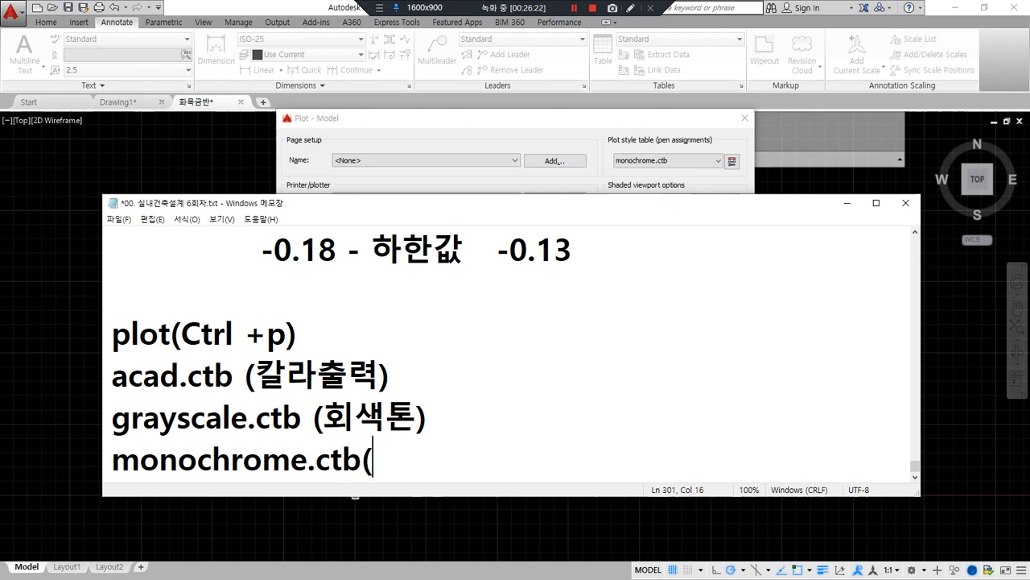
{"action": "type", "text": "단"}
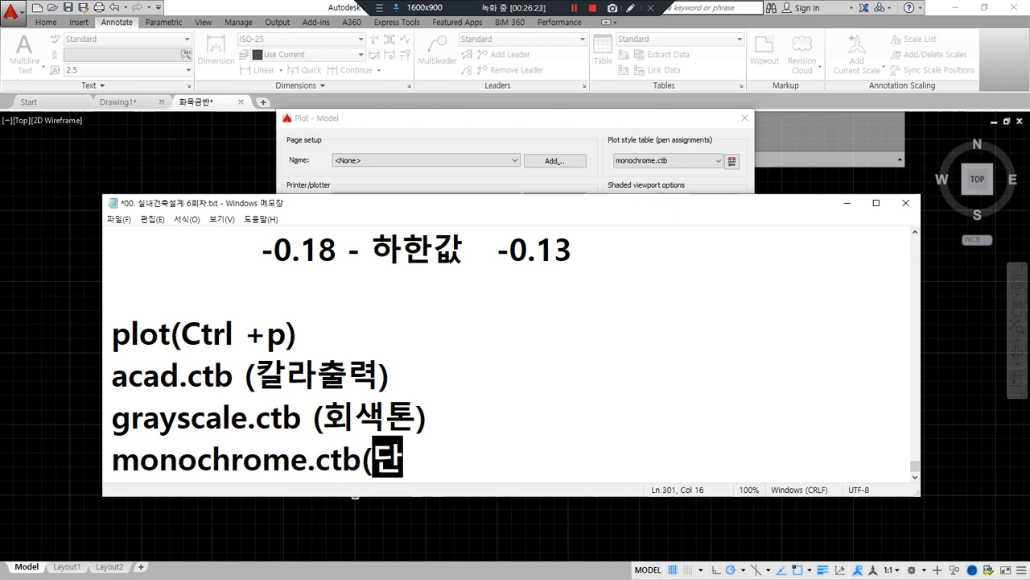
{"action": "type", "text": "색)"}
Step: Put a space before the parenthesis in the monochrome.ctb note and extend its description to "단색출력"
{"action": "key", "text": "Left"}
{"action": "key", "text": "Left"}
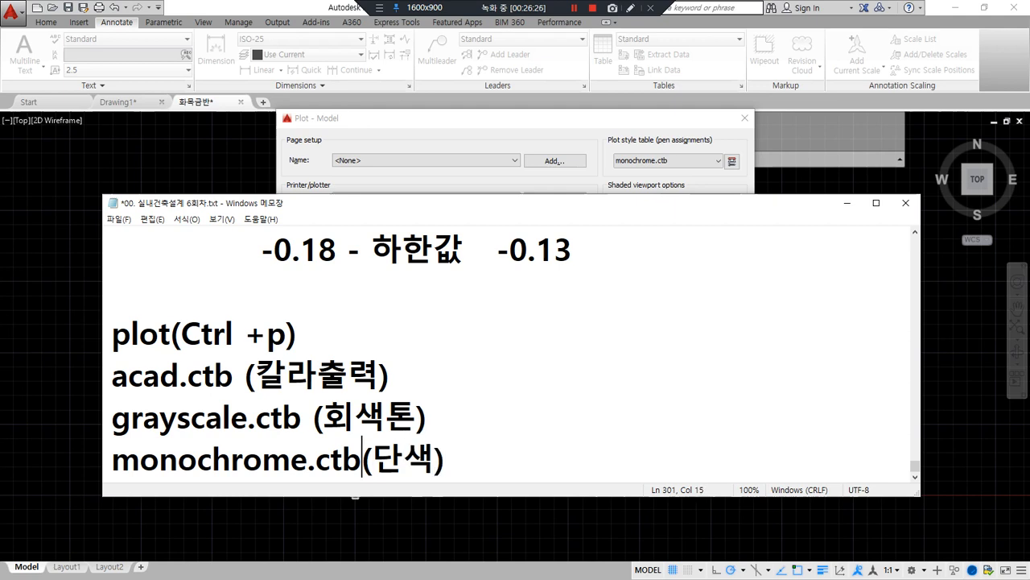
{"action": "key", "text": "Right"}
{"action": "key", "text": "Right"}
{"action": "key", "text": "Right"}
{"action": "type", "text": "출력"}
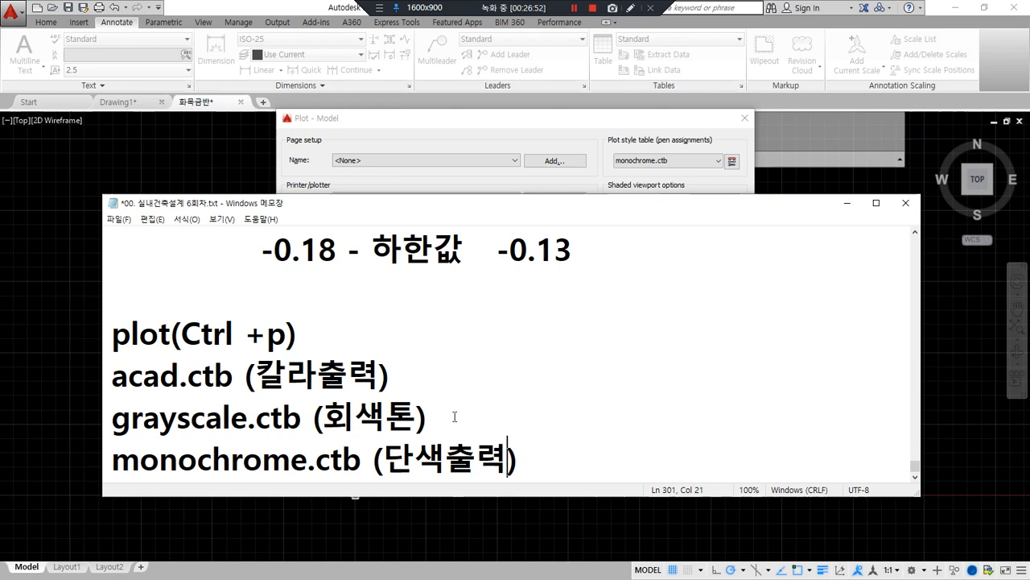
Step: Switch back to AutoCAD's Plot dialog
{"action": "left_click", "coordinate": [676, 177]}
{"action": "key", "text": "ctrl+2"}
{"action": "left_click_drag", "start_coordinate": [710, 169], "coordinate": [614, 169]}
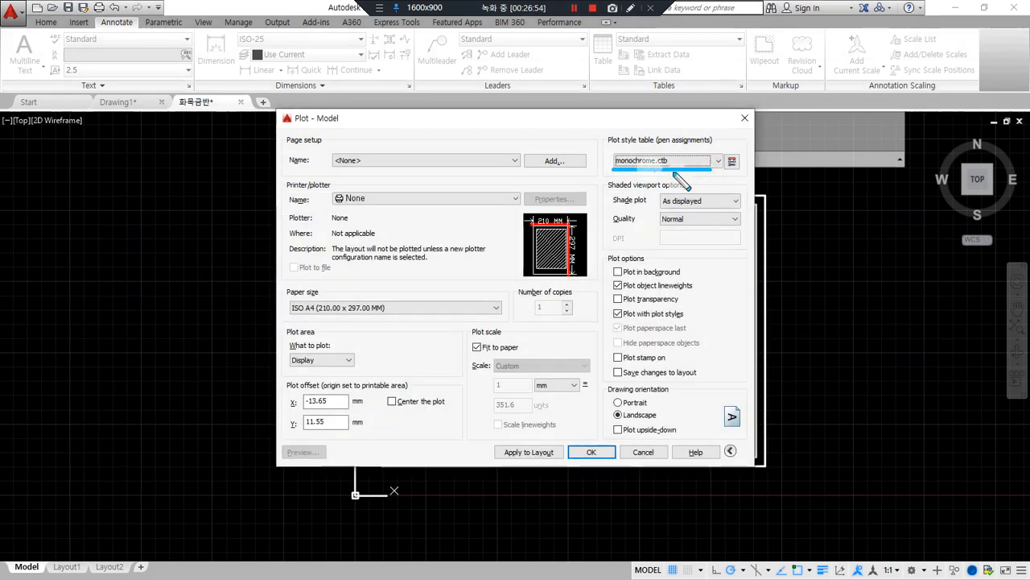
Step: Open the monochrome.ctb plot style table for editing
{"action": "mouse_move", "coordinate": [752, 181]}
{"action": "left_mouse_down"}
{"action": "mouse_move", "coordinate": [719, 167]}
{"action": "mouse_move", "coordinate": [751, 161]}
{"action": "left_mouse_up"}
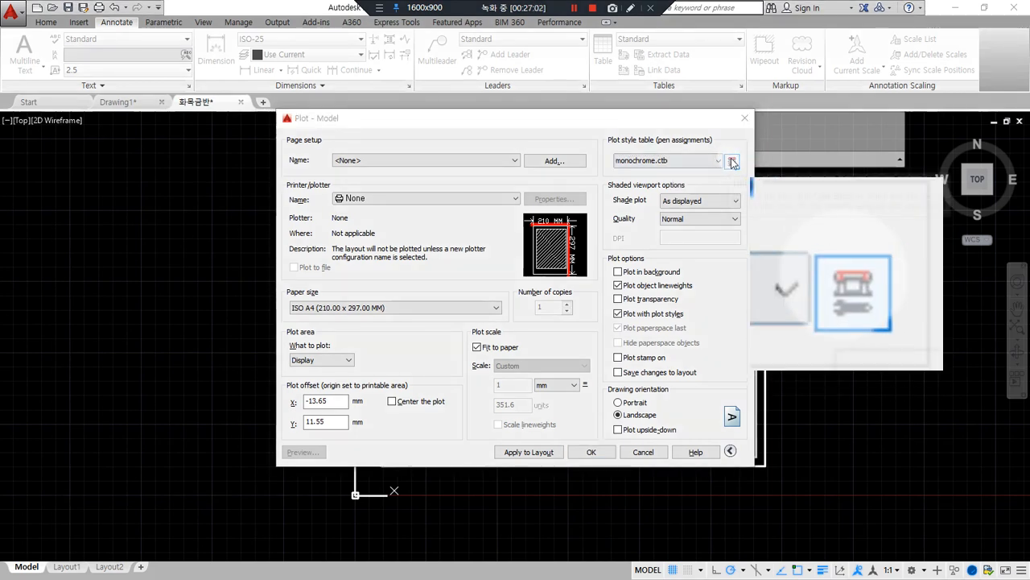
{"action": "left_click", "coordinate": [732, 162]}
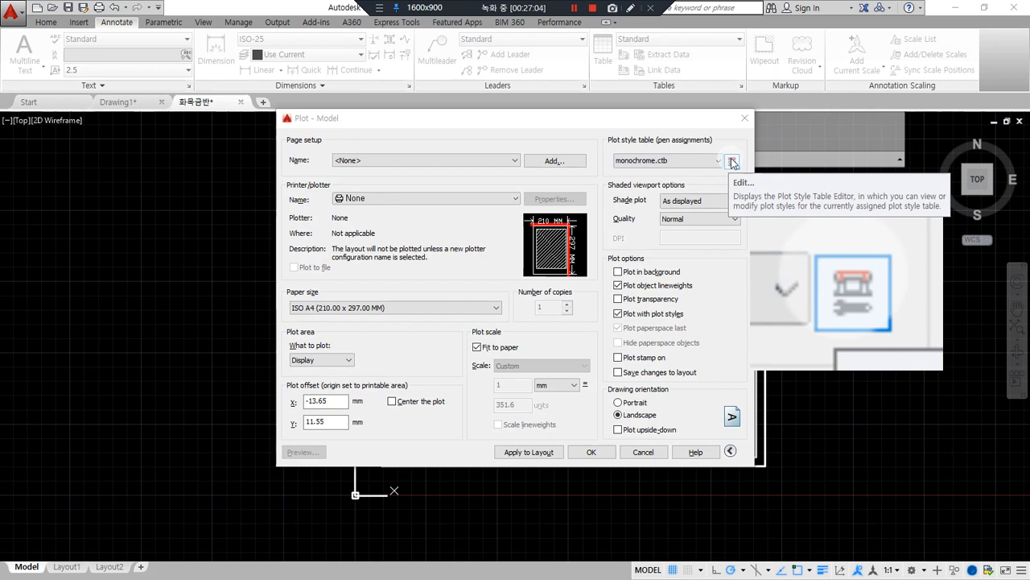
{"action": "key", "text": "ctrl+alt+d"}
{"action": "mouse_move", "coordinate": [743, 174]}
{"action": "left_mouse_down"}
{"action": "mouse_move", "coordinate": [723, 167]}
{"action": "mouse_move", "coordinate": [743, 172]}
{"action": "left_mouse_up"}
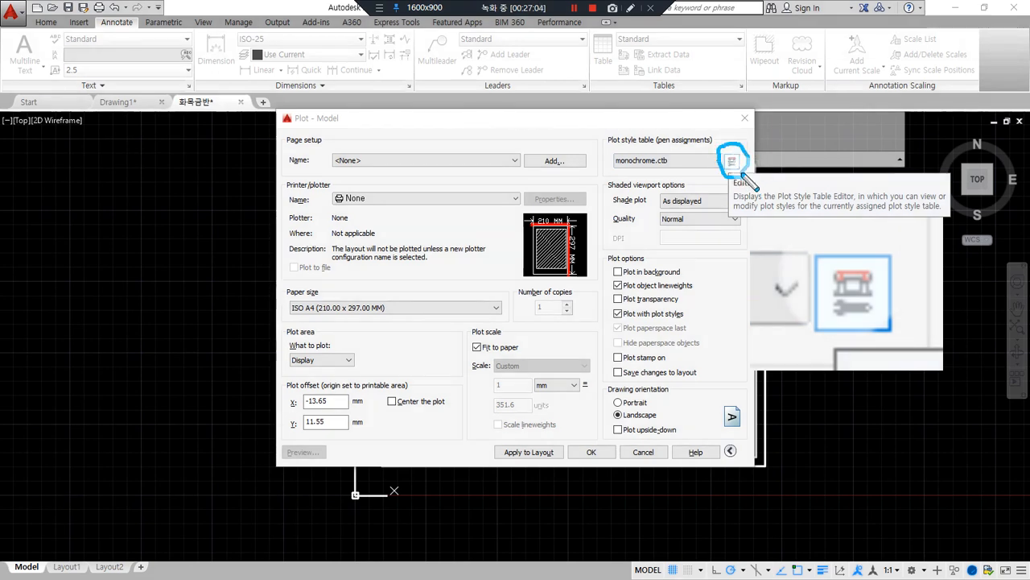
{"action": "mouse_move", "coordinate": [859, 345]}
{"action": "left_mouse_down"}
{"action": "mouse_move", "coordinate": [873, 235]}
{"action": "mouse_move", "coordinate": [846, 341]}
{"action": "mouse_move", "coordinate": [829, 342]}
{"action": "left_mouse_up"}
{"action": "left_click_drag", "start_coordinate": [737, 165], "coordinate": [809, 250]}
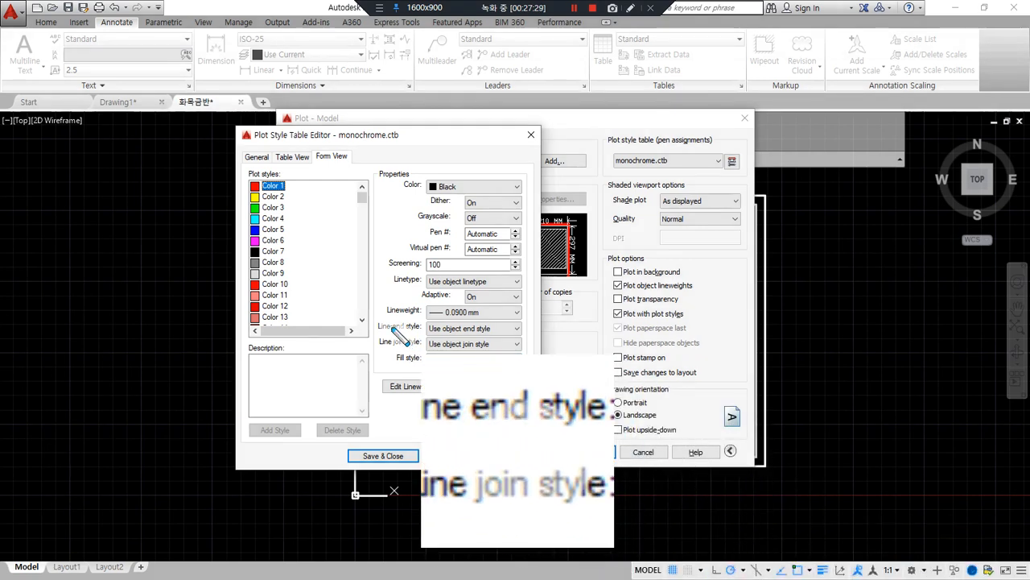
{"action": "left_click_drag", "start_coordinate": [382, 319], "coordinate": [528, 320]}
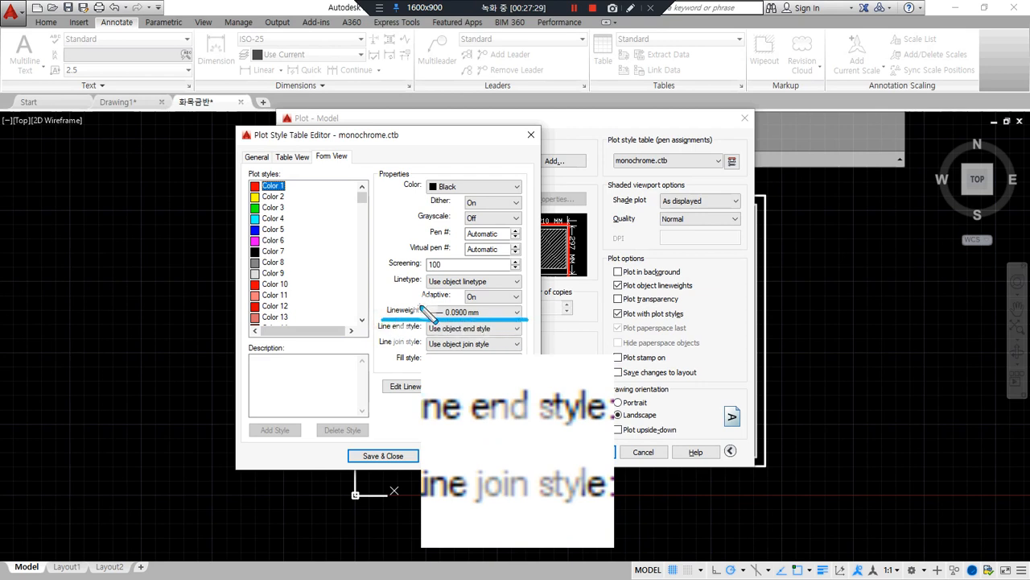
{"action": "mouse_move", "coordinate": [378, 306]}
{"action": "left_mouse_down"}
{"action": "mouse_move", "coordinate": [530, 319]}
{"action": "mouse_move", "coordinate": [528, 304]}
{"action": "mouse_move", "coordinate": [372, 307]}
{"action": "left_mouse_up"}
{"action": "key", "text": "Escape"}
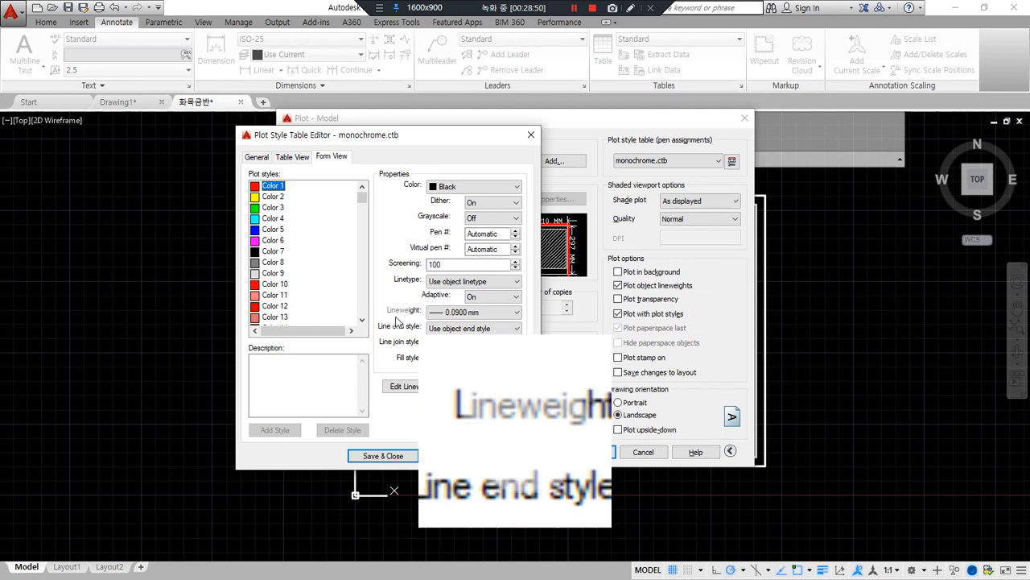
Step: Set the lineweight of all plot styles from Color 1 to Color 255 to Use object lineweight, and save the style table
{"action": "left_click", "coordinate": [455, 314]}
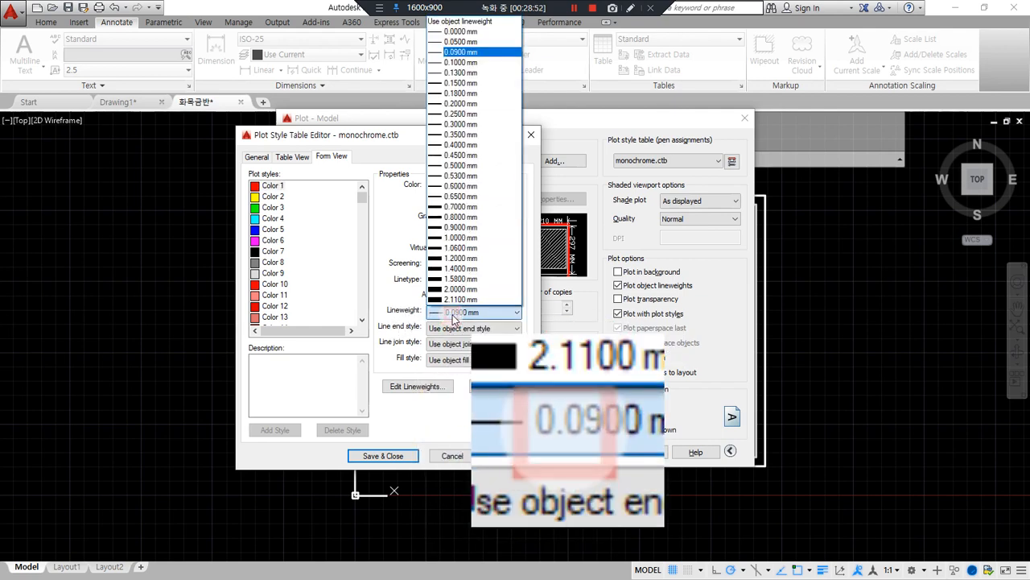
{"action": "left_click", "coordinate": [481, 22]}
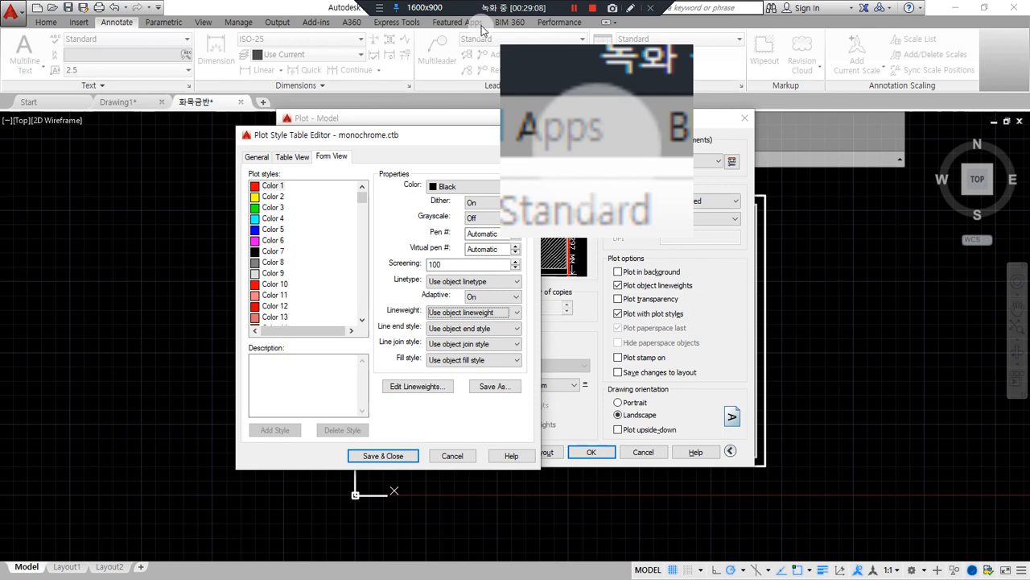
{"action": "left_click", "coordinate": [269, 186]}
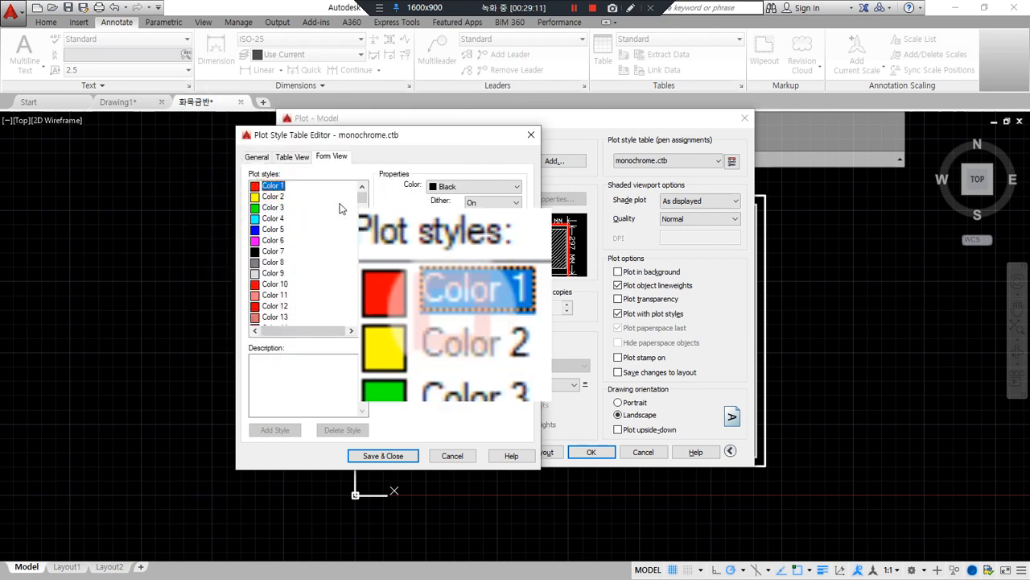
{"action": "left_click_drag", "start_coordinate": [359, 203], "coordinate": [355, 322]}
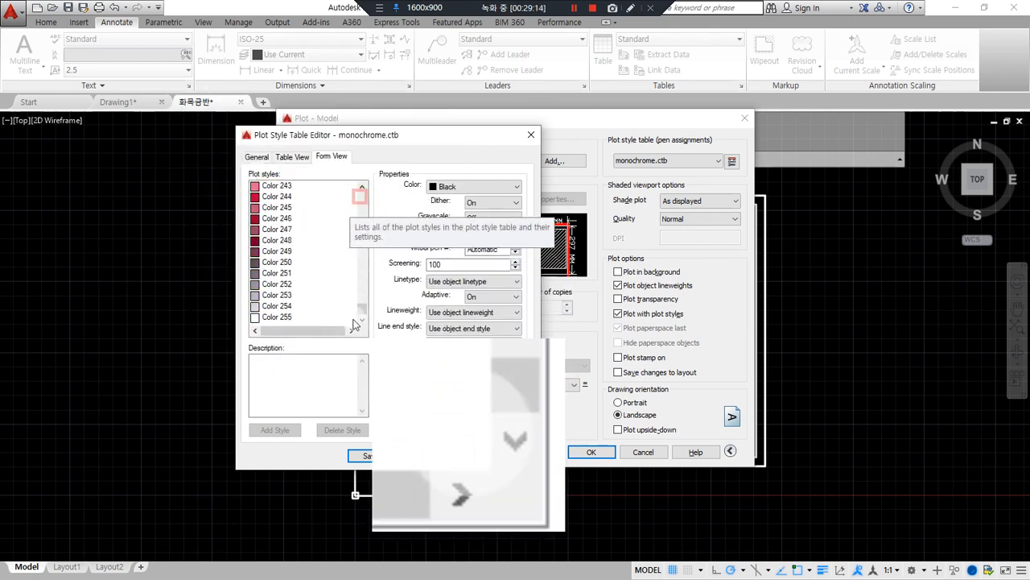
{"action": "left_click", "coordinate": [278, 317], "text": "shift"}
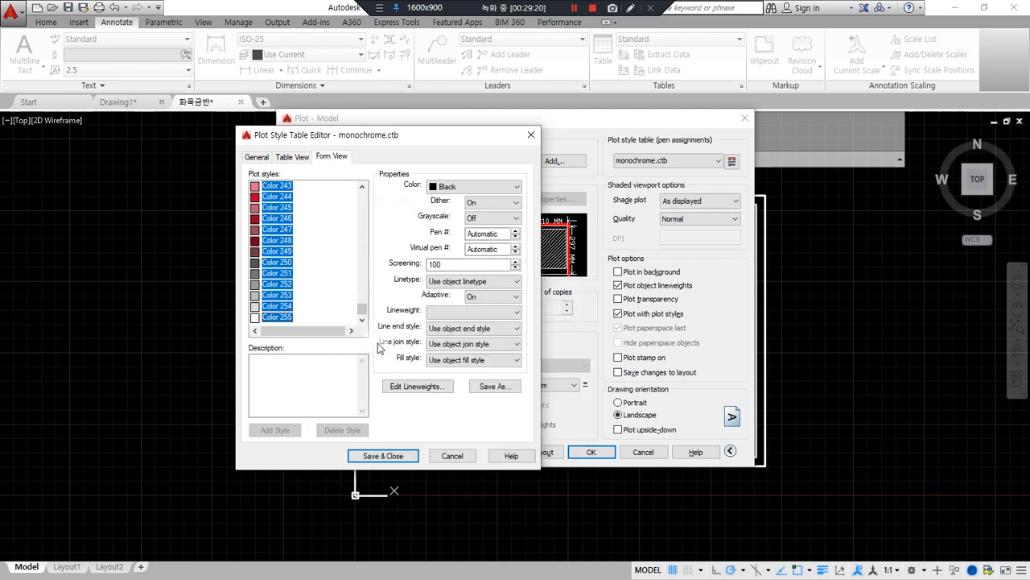
{"action": "left_click", "coordinate": [490, 311]}
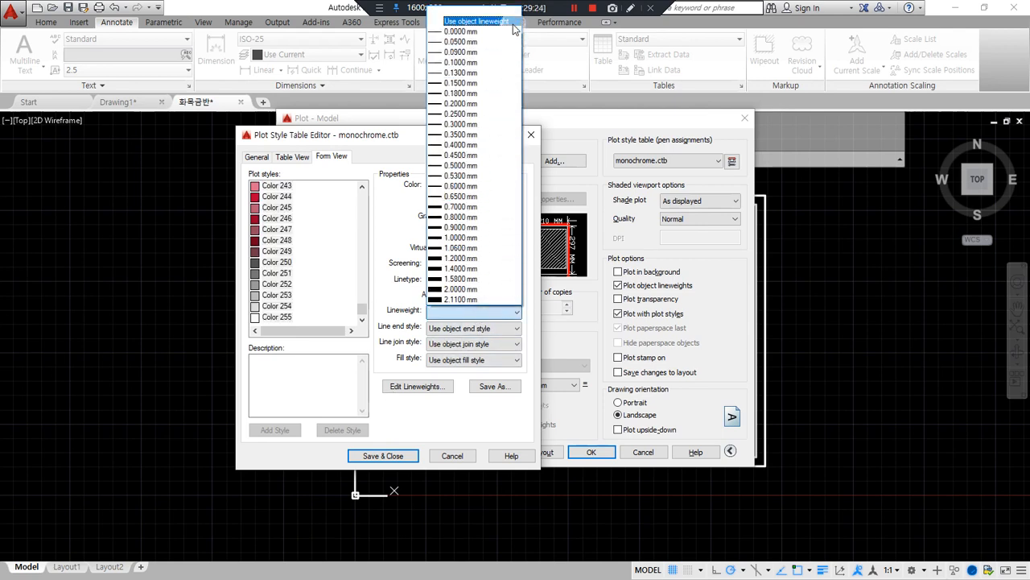
{"action": "left_click", "coordinate": [473, 10]}
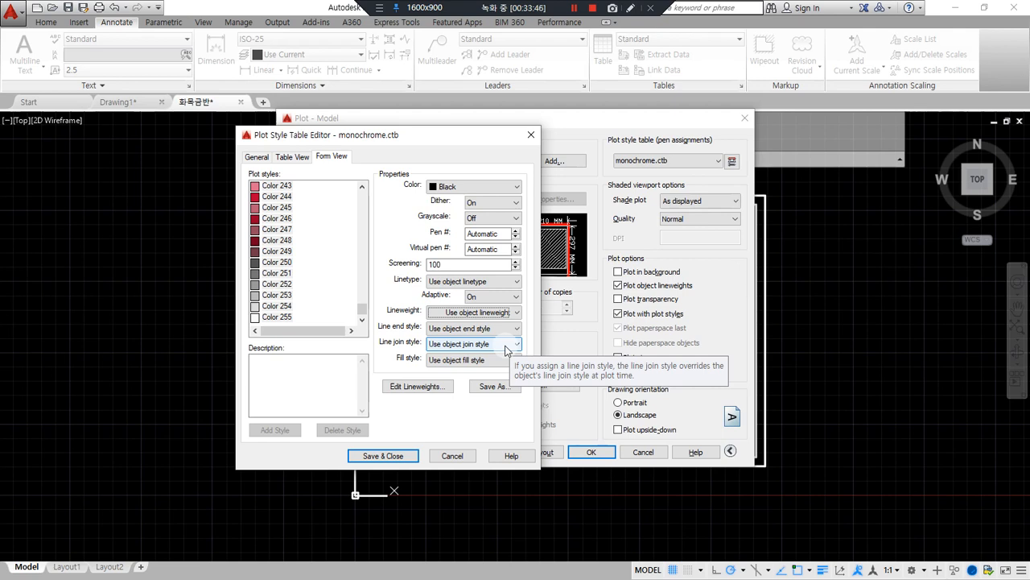
{"action": "left_click", "coordinate": [359, 304]}
{"action": "left_click_drag", "start_coordinate": [369, 286], "coordinate": [363, 193]}
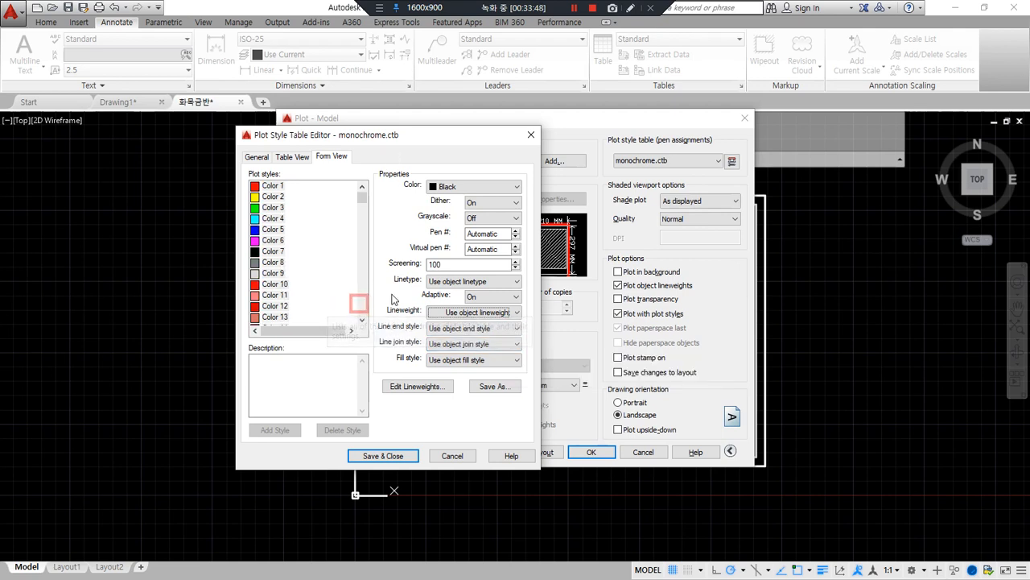
{"action": "mouse_move", "coordinate": [399, 476]}
{"action": "left_mouse_down"}
{"action": "mouse_move", "coordinate": [359, 435]}
{"action": "mouse_move", "coordinate": [402, 492]}
{"action": "left_mouse_up"}
{"action": "left_click", "coordinate": [389, 455]}
Step: Move the Plot dialog aside, reopen the monochrome.ctb style table, and set Color 1's lineweight to 0.1000 mm
{"action": "mouse_move", "coordinate": [483, 120]}
{"action": "left_mouse_down"}
{"action": "mouse_move", "coordinate": [269, 237]}
{"action": "mouse_move", "coordinate": [221, 89]}
{"action": "left_mouse_up"}
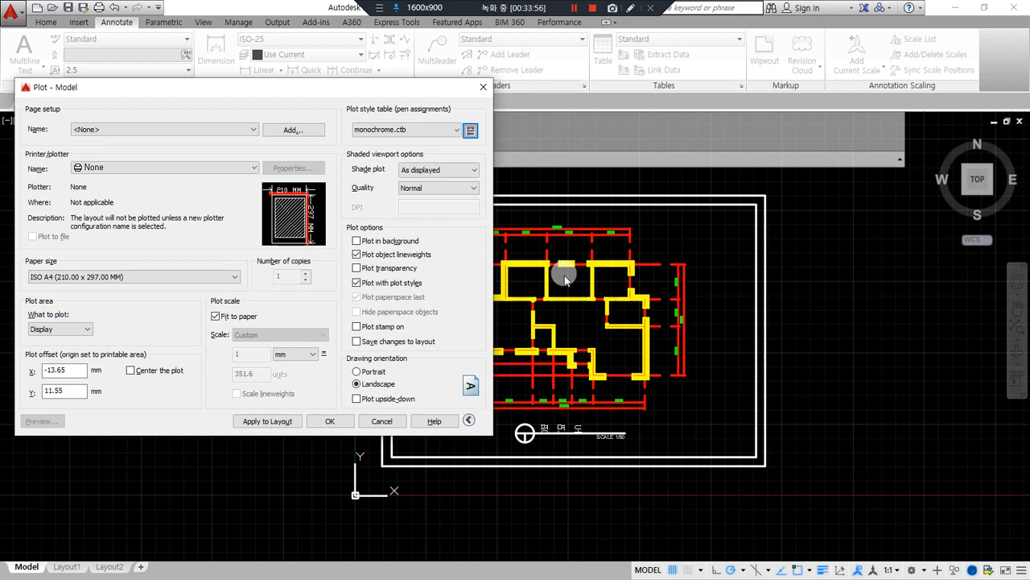
{"action": "left_click", "coordinate": [470, 131]}
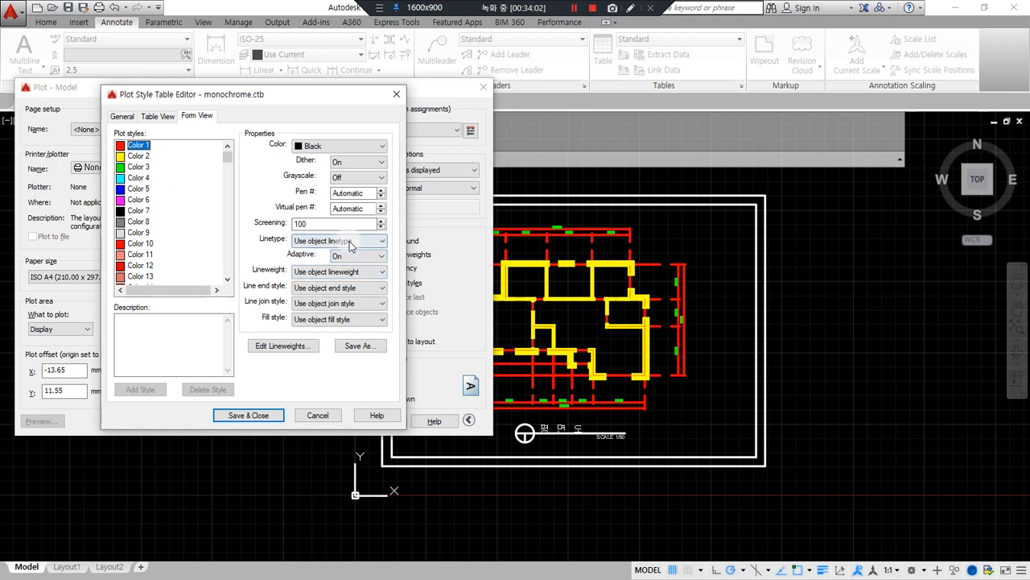
{"action": "left_click", "coordinate": [347, 240]}
{"action": "left_click", "coordinate": [348, 244]}
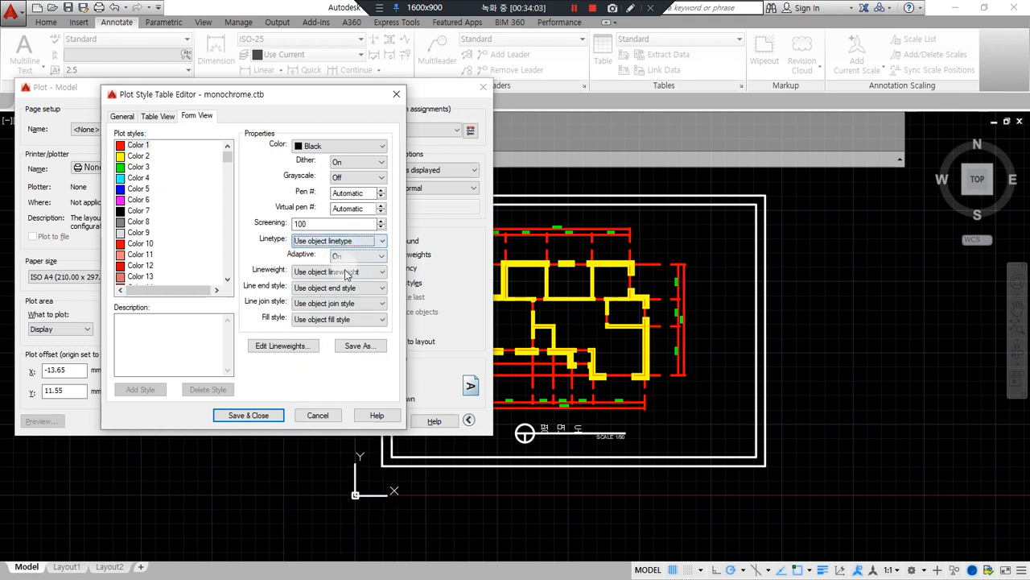
{"action": "left_click", "coordinate": [353, 271]}
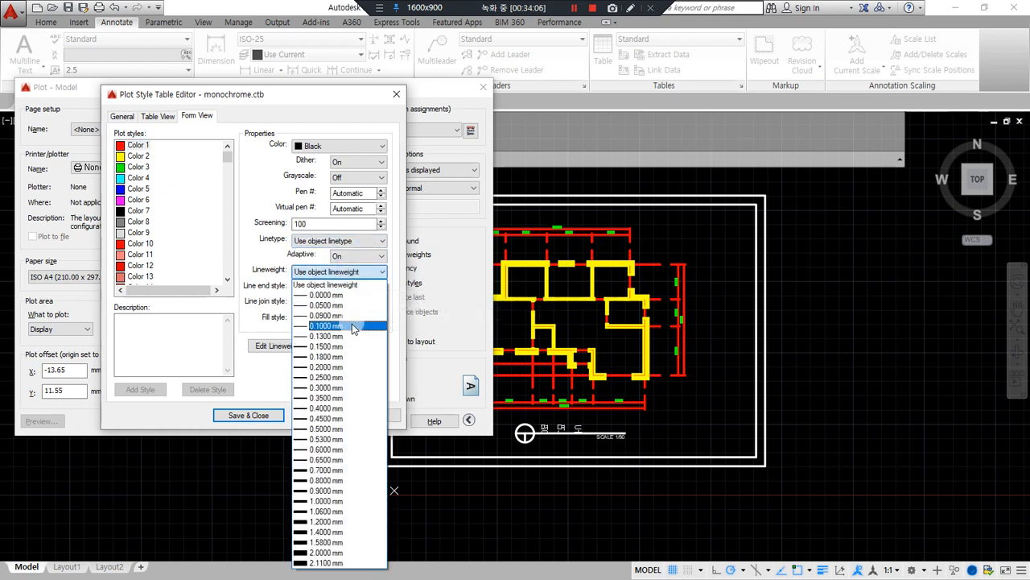
{"action": "left_click", "coordinate": [353, 326]}
Step: Set the plot lineweight to 0.3000 mm for Color 2 and 0.2000 mm for Color 3
{"action": "left_click", "coordinate": [138, 156]}
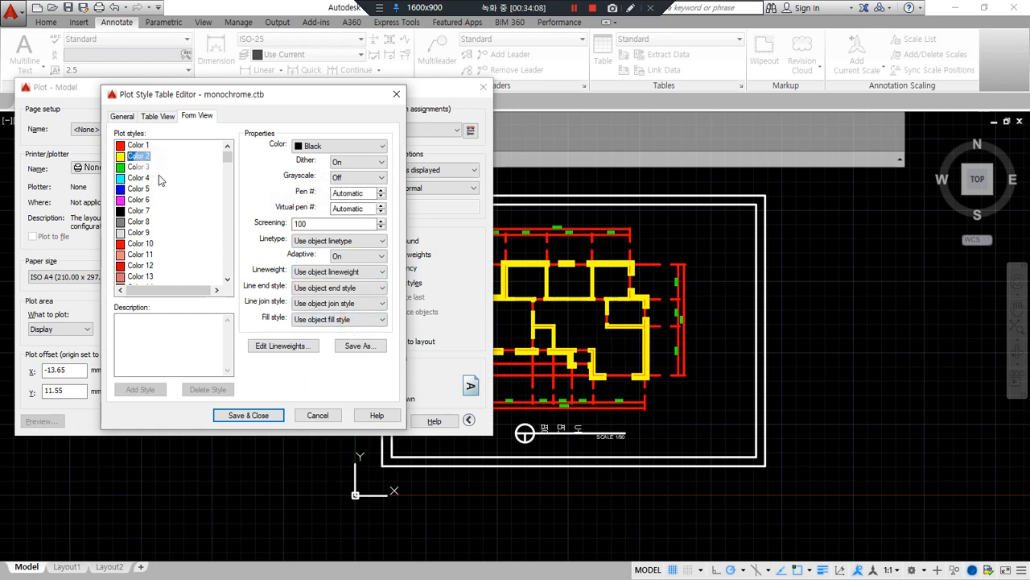
{"action": "left_click", "coordinate": [362, 274]}
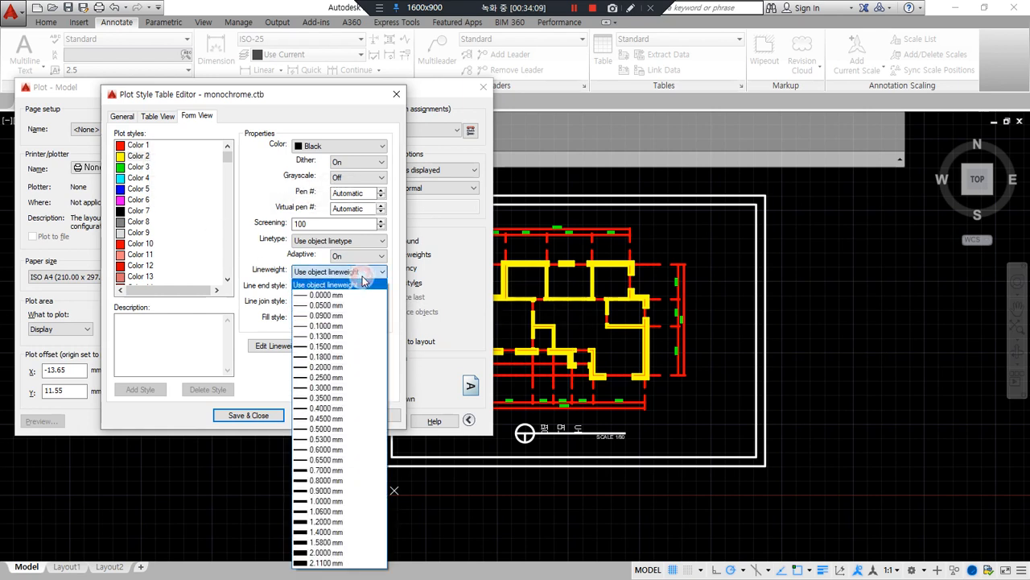
{"action": "left_click", "coordinate": [343, 388]}
{"action": "left_click", "coordinate": [138, 166]}
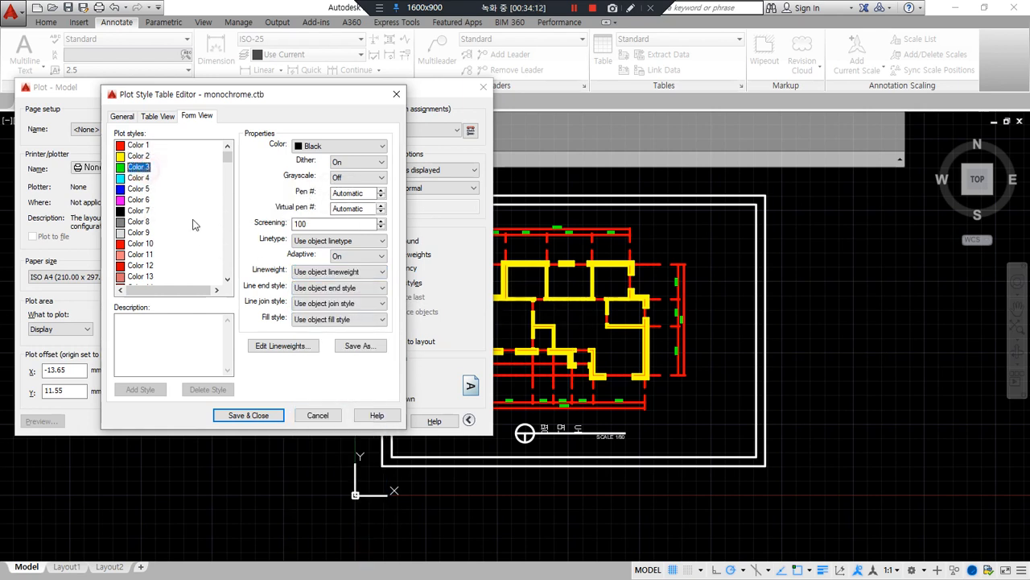
{"action": "left_click", "coordinate": [325, 275]}
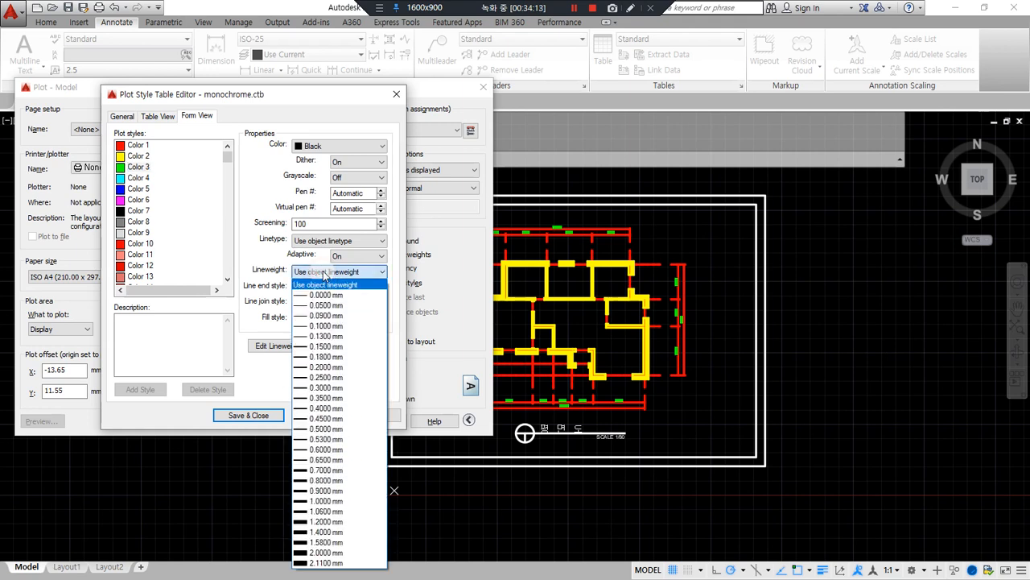
{"action": "left_click", "coordinate": [346, 366]}
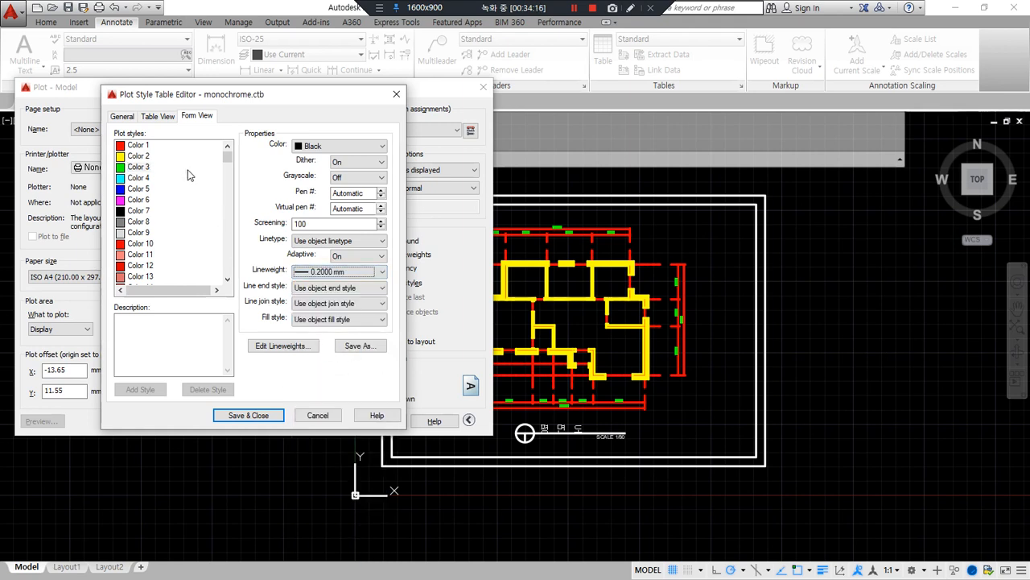
Step: Set Color 7's plot lineweight to 0.1000 mm, and save and close the style table
{"action": "mouse_move", "coordinate": [701, 407]}
{"action": "left_mouse_down"}
{"action": "mouse_move", "coordinate": [612, 375]}
{"action": "mouse_move", "coordinate": [727, 370]}
{"action": "mouse_move", "coordinate": [697, 403]}
{"action": "left_mouse_up"}
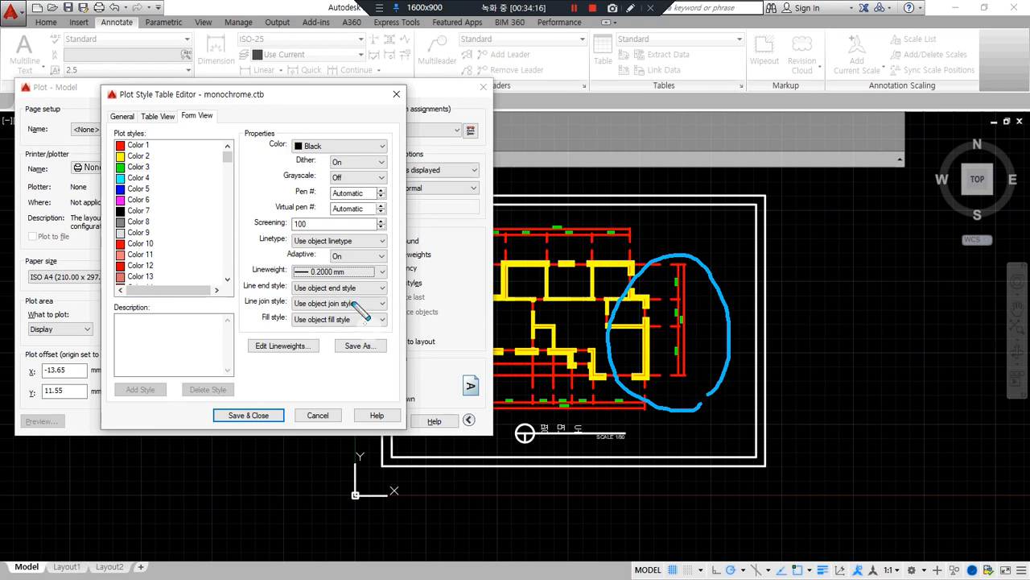
{"action": "key", "text": "Escape"}
{"action": "left_click", "coordinate": [138, 211]}
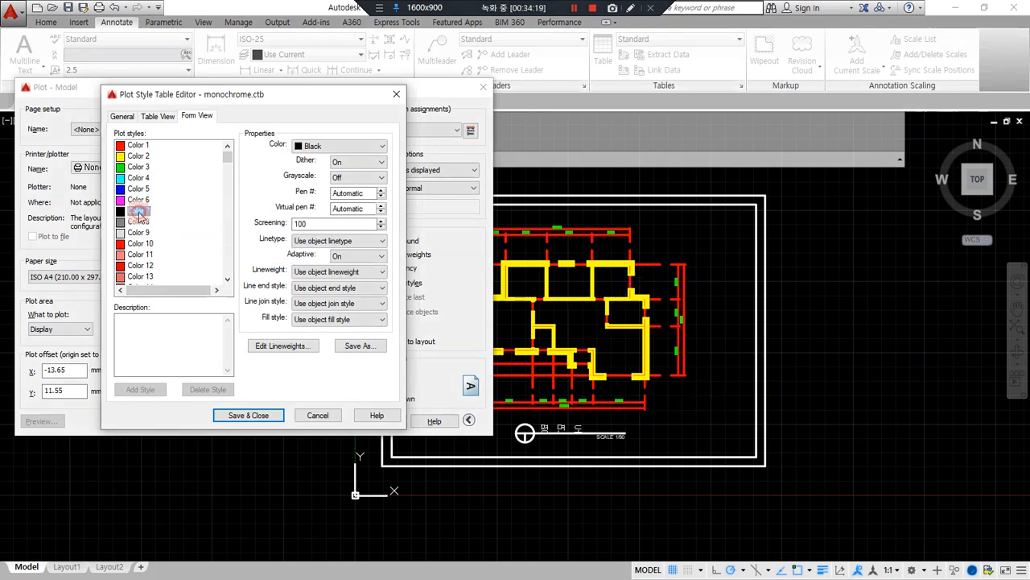
{"action": "left_click", "coordinate": [328, 272]}
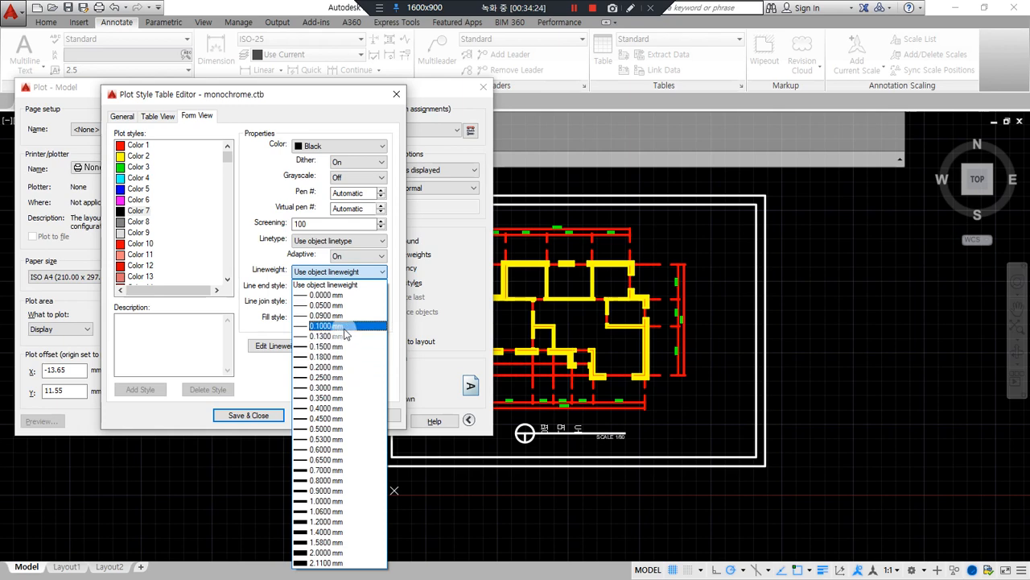
{"action": "left_click", "coordinate": [344, 326]}
{"action": "left_click", "coordinate": [255, 415]}
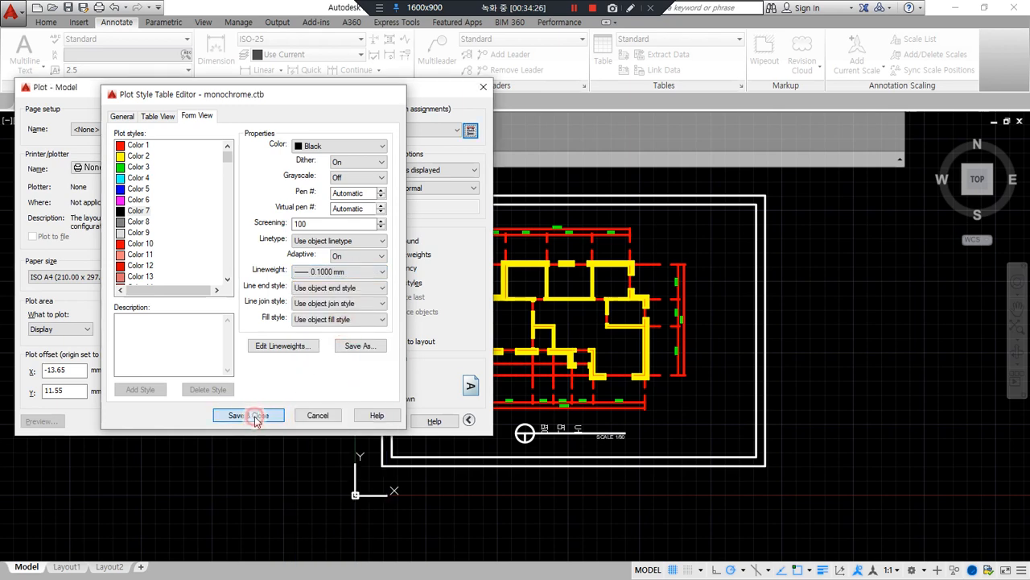
{"action": "mouse_move", "coordinate": [339, 256]}
{"action": "left_mouse_down"}
{"action": "mouse_move", "coordinate": [337, 407]}
{"action": "mouse_move", "coordinate": [475, 406]}
{"action": "left_mouse_up"}
{"action": "left_click_drag", "start_coordinate": [340, 92], "coordinate": [491, 92]}
{"action": "key", "text": "Escape"}
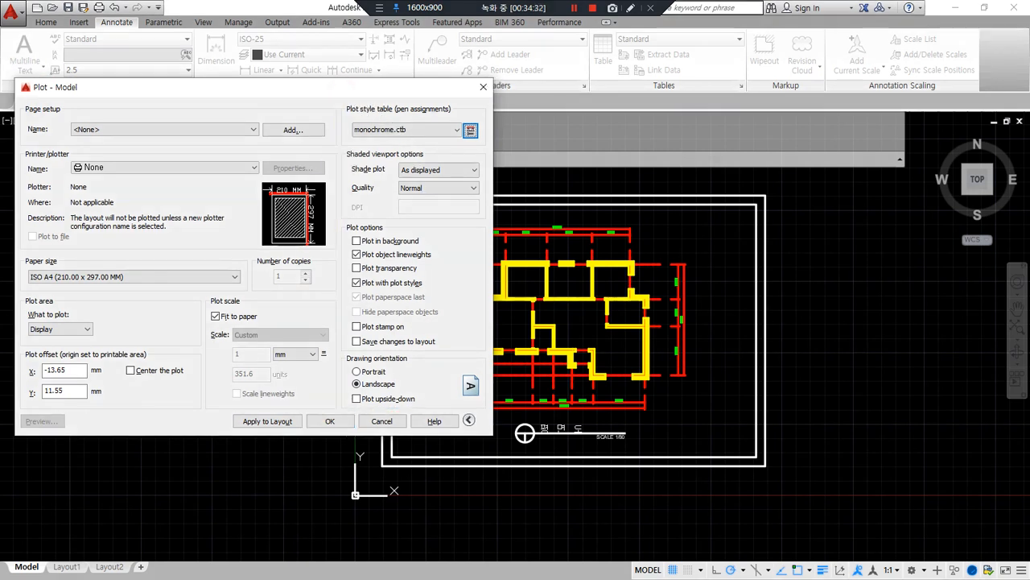
{"action": "left_click_drag", "start_coordinate": [338, 83], "coordinate": [337, 413]}
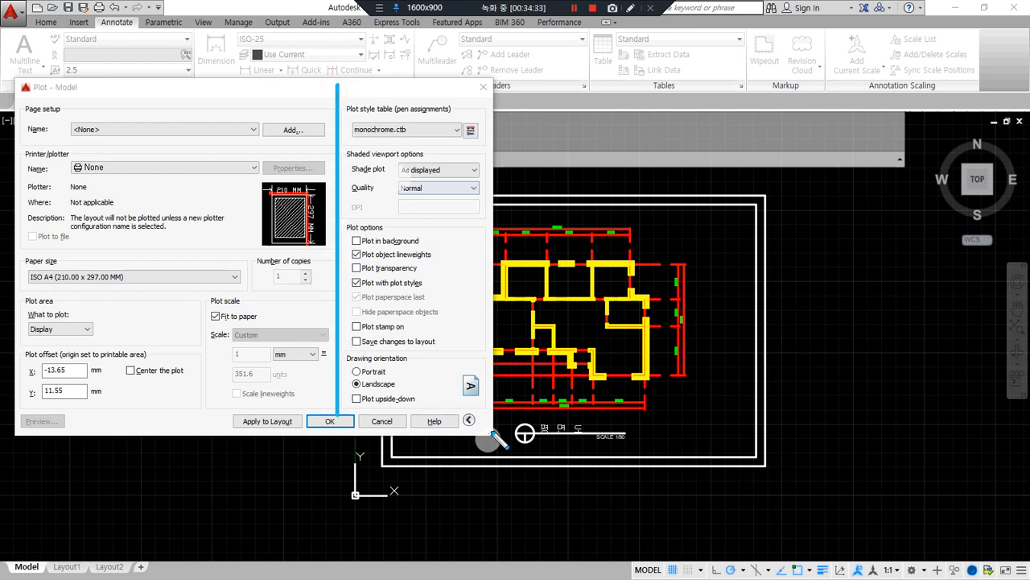
{"action": "mouse_move", "coordinate": [475, 437]}
{"action": "left_mouse_down"}
{"action": "mouse_move", "coordinate": [452, 414]}
{"action": "mouse_move", "coordinate": [492, 407]}
{"action": "mouse_move", "coordinate": [471, 434]}
{"action": "mouse_move", "coordinate": [449, 431]}
{"action": "mouse_move", "coordinate": [481, 423]}
{"action": "mouse_move", "coordinate": [461, 412]}
{"action": "mouse_move", "coordinate": [495, 425]}
{"action": "mouse_move", "coordinate": [455, 430]}
{"action": "mouse_move", "coordinate": [456, 404]}
{"action": "mouse_move", "coordinate": [486, 412]}
{"action": "left_mouse_up"}
{"action": "key", "text": "Escape"}
{"action": "key", "text": "Escape"}
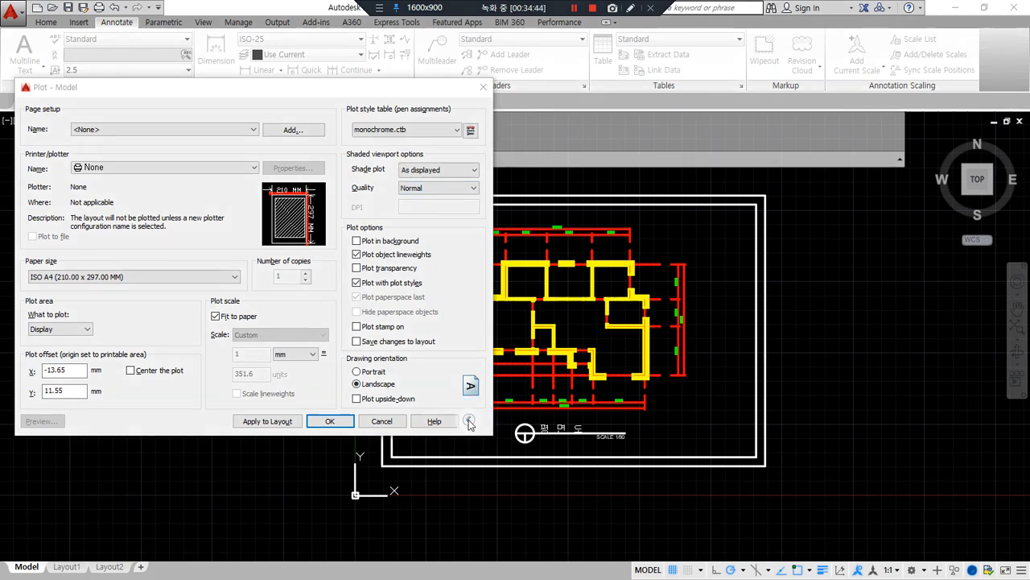
Step: Collapse the Plot dialog's extended options and expand them again
{"action": "left_click", "coordinate": [469, 420]}
{"action": "left_click_drag", "start_coordinate": [342, 55], "coordinate": [344, 503]}
{"action": "key", "text": "Escape"}
{"action": "left_click", "coordinate": [320, 420]}
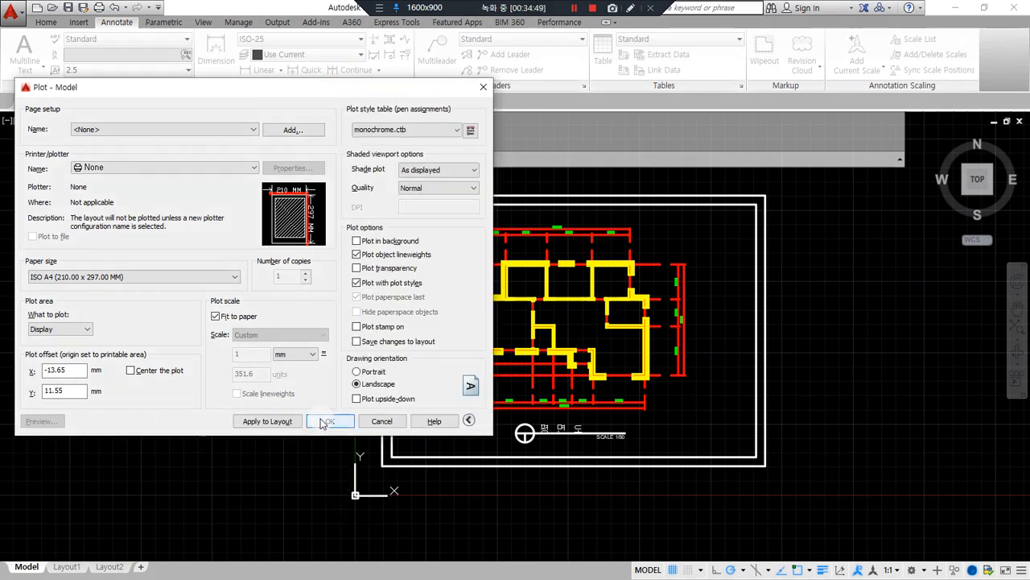
{"action": "left_click", "coordinate": [469, 419]}
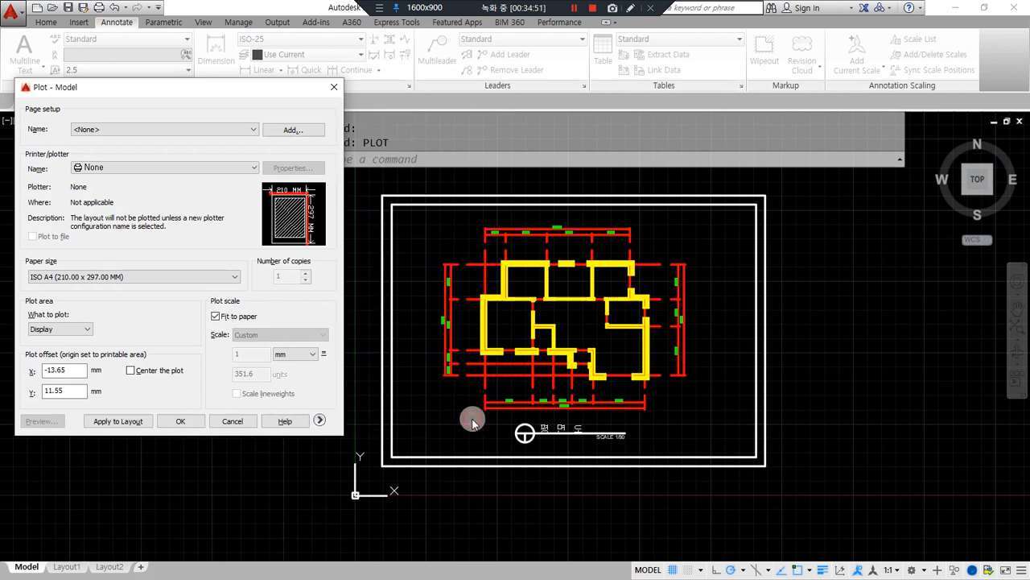
{"action": "left_click", "coordinate": [319, 421]}
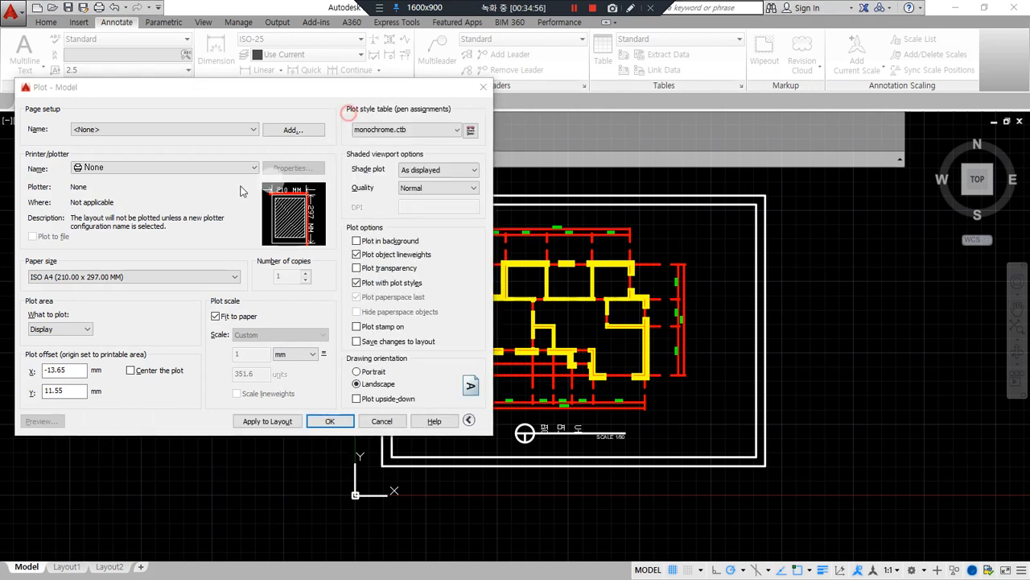
Step: Choose HP Officejet 7110 series as the printer for the plot
{"action": "left_click", "coordinate": [219, 168]}
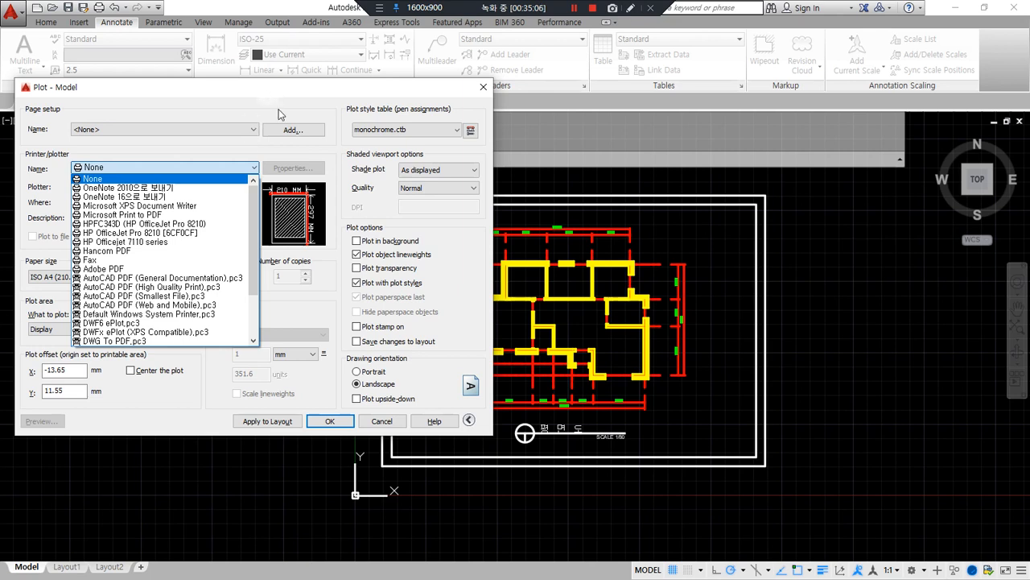
{"action": "left_click", "coordinate": [191, 249]}
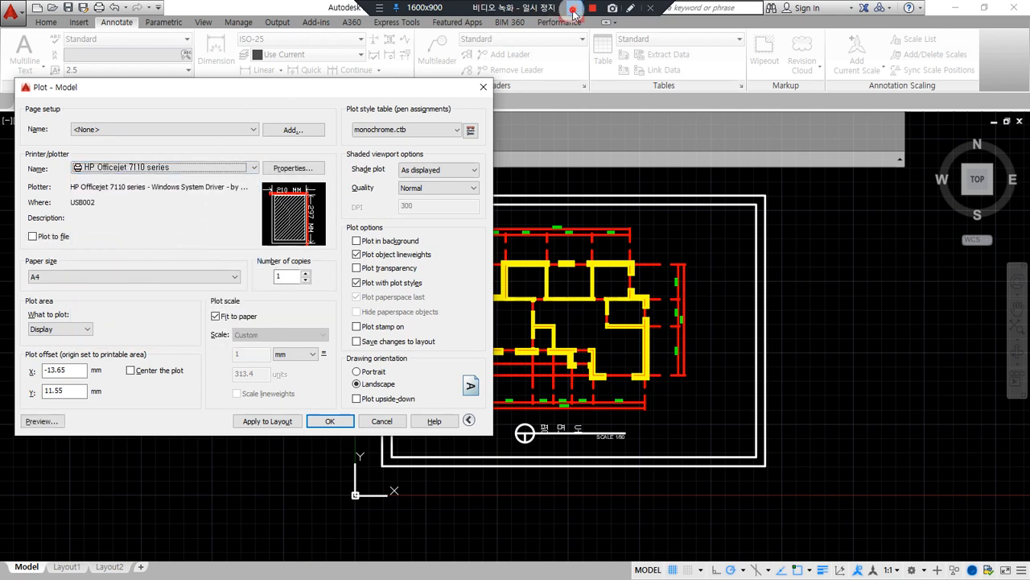
Step: Look through the available printers and keep HP Officejet 7110 series as the plot device
{"action": "left_click", "coordinate": [166, 168]}
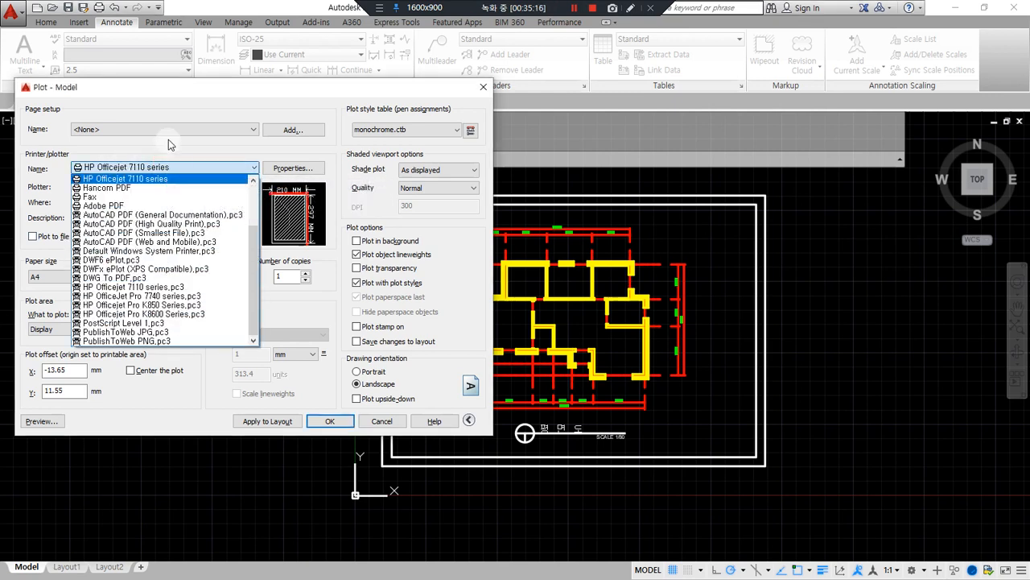
{"action": "left_click", "coordinate": [184, 93]}
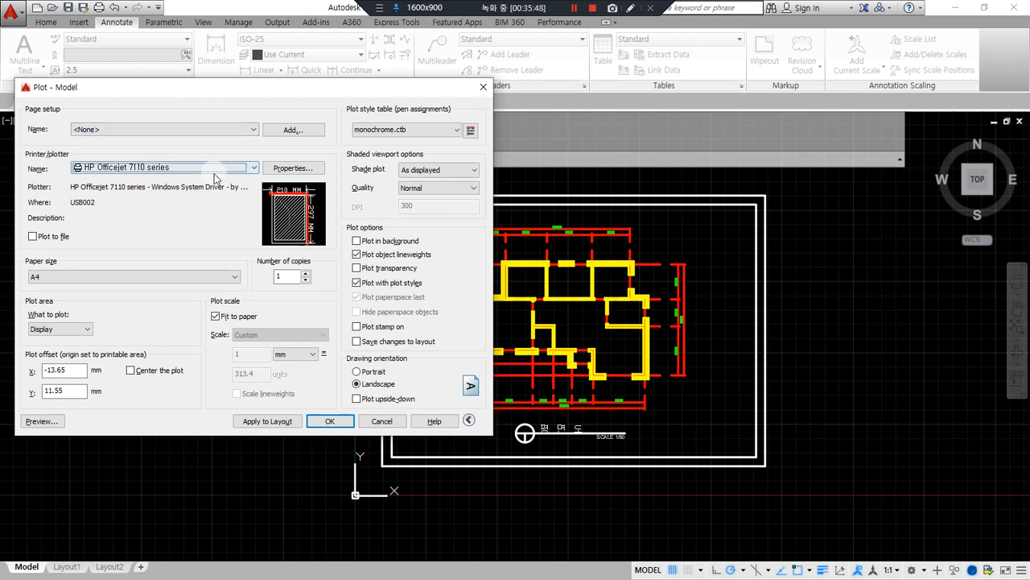
{"action": "left_click", "coordinate": [243, 169]}
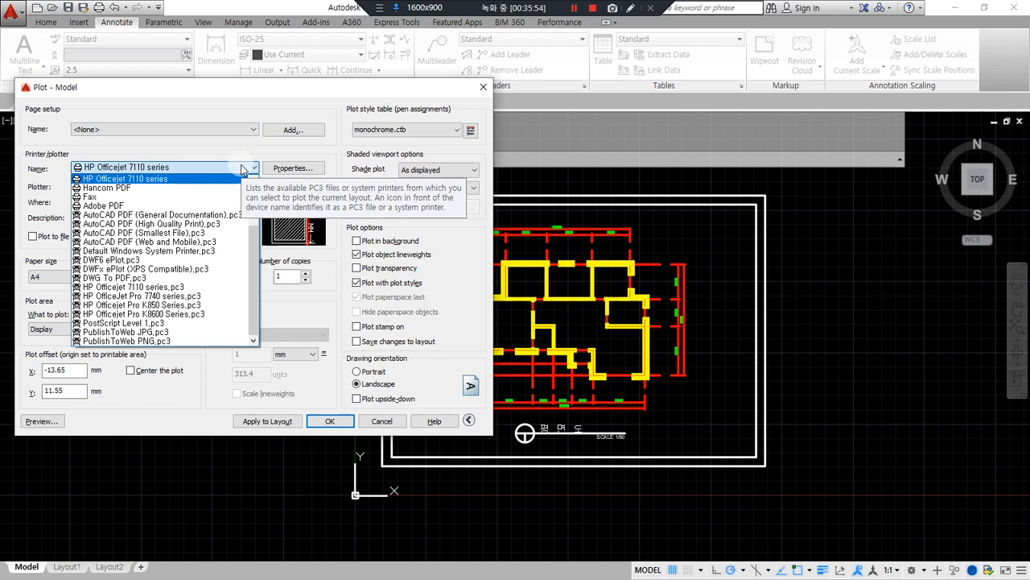
{"action": "left_click", "coordinate": [202, 178]}
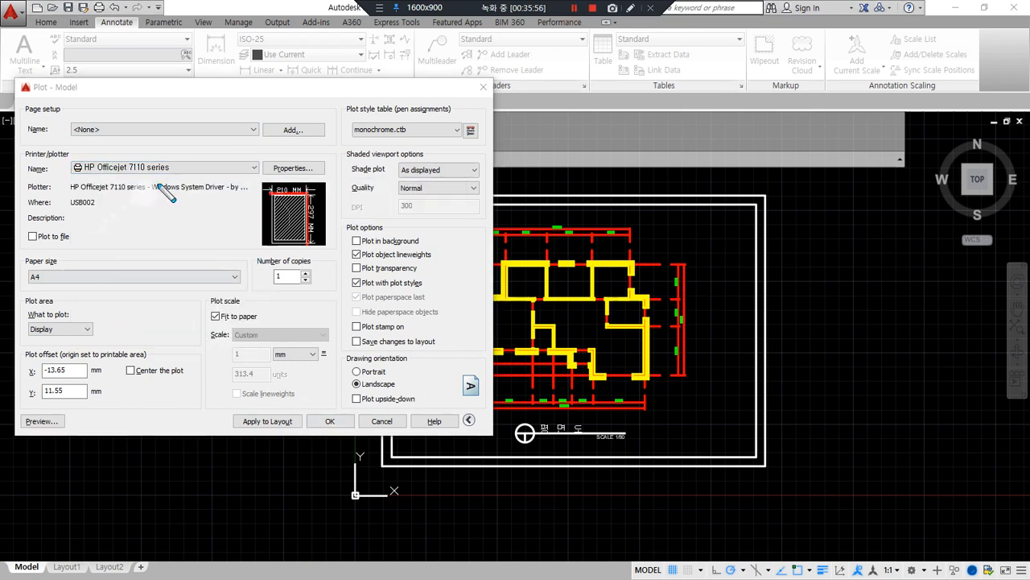
{"action": "left_click_drag", "start_coordinate": [73, 180], "coordinate": [239, 185]}
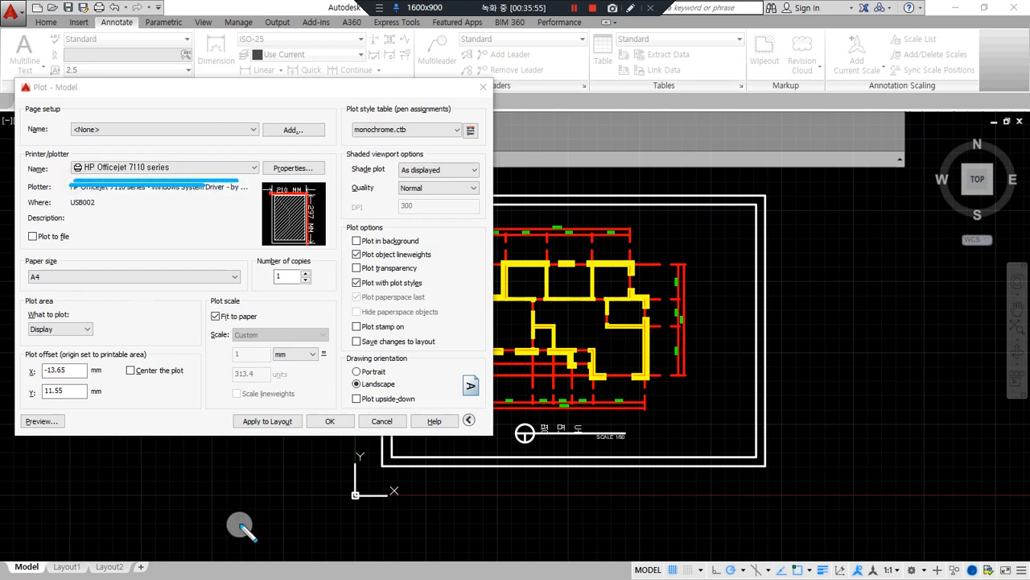
{"action": "mouse_move", "coordinate": [107, 189]}
{"action": "left_mouse_down"}
{"action": "mouse_move", "coordinate": [89, 191]}
{"action": "mouse_move", "coordinate": [121, 143]}
{"action": "mouse_move", "coordinate": [198, 201]}
{"action": "mouse_move", "coordinate": [60, 167]}
{"action": "mouse_move", "coordinate": [186, 161]}
{"action": "mouse_move", "coordinate": [90, 191]}
{"action": "mouse_move", "coordinate": [159, 143]}
{"action": "mouse_move", "coordinate": [196, 186]}
{"action": "left_mouse_up"}
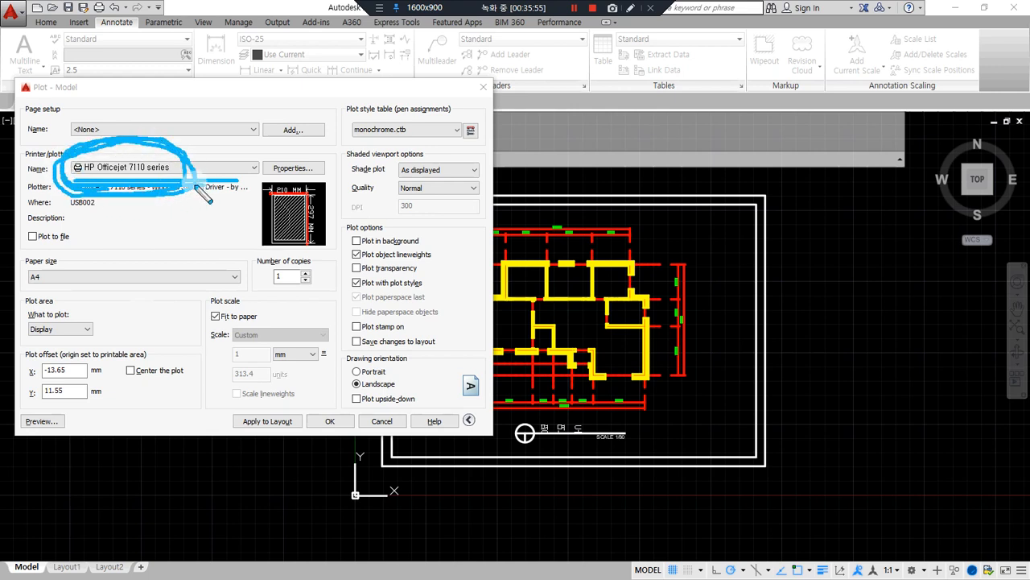
{"action": "mouse_move", "coordinate": [40, 291]}
{"action": "left_mouse_down"}
{"action": "mouse_move", "coordinate": [64, 245]}
{"action": "mouse_move", "coordinate": [47, 296]}
{"action": "mouse_move", "coordinate": [66, 245]}
{"action": "mouse_move", "coordinate": [68, 291]}
{"action": "left_mouse_up"}
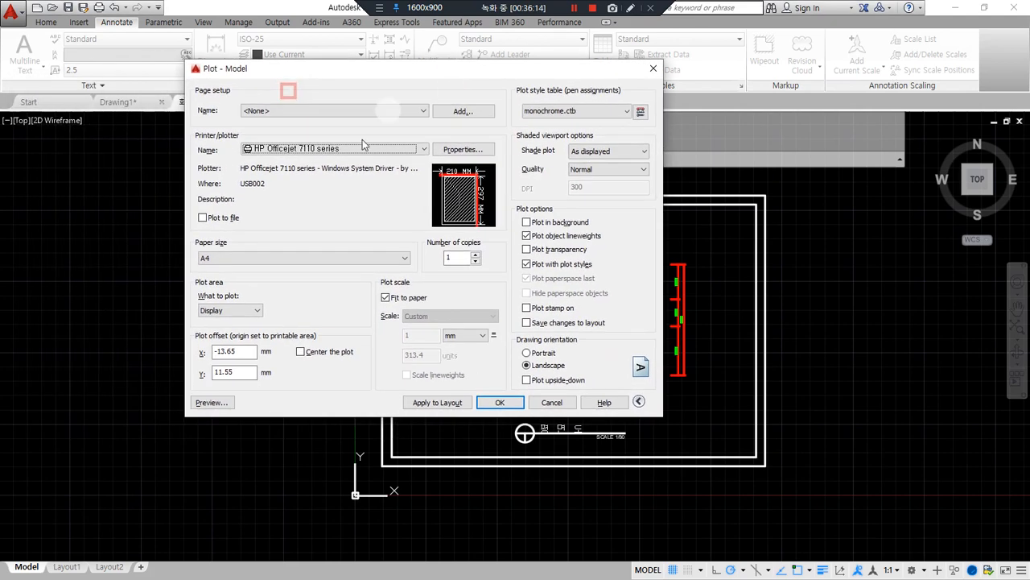
{"action": "mouse_move", "coordinate": [304, 178]}
{"action": "left_mouse_down"}
{"action": "mouse_move", "coordinate": [289, 134]}
{"action": "mouse_move", "coordinate": [266, 179]}
{"action": "mouse_move", "coordinate": [319, 157]}
{"action": "mouse_move", "coordinate": [310, 181]}
{"action": "left_mouse_up"}
{"action": "mouse_move", "coordinate": [215, 276]}
{"action": "left_mouse_down"}
{"action": "mouse_move", "coordinate": [181, 241]}
{"action": "mouse_move", "coordinate": [237, 242]}
{"action": "mouse_move", "coordinate": [241, 275]}
{"action": "left_mouse_up"}
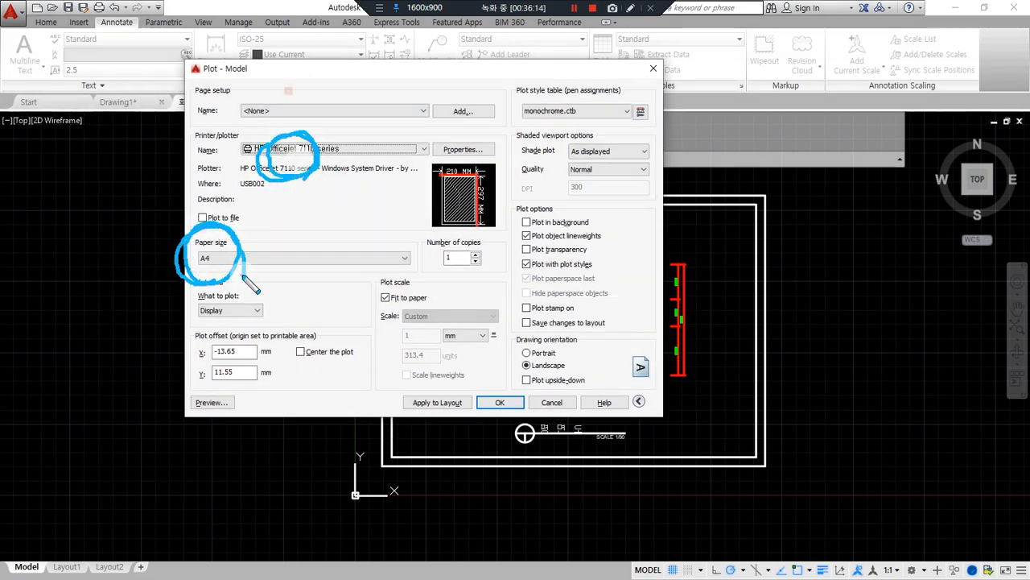
{"action": "mouse_move", "coordinate": [241, 314]}
{"action": "left_mouse_down"}
{"action": "mouse_move", "coordinate": [195, 328]}
{"action": "mouse_move", "coordinate": [240, 290]}
{"action": "left_mouse_up"}
{"action": "mouse_move", "coordinate": [187, 330]}
{"action": "left_mouse_down"}
{"action": "mouse_move", "coordinate": [184, 321]}
{"action": "mouse_move", "coordinate": [240, 292]}
{"action": "mouse_move", "coordinate": [237, 351]}
{"action": "left_mouse_up"}
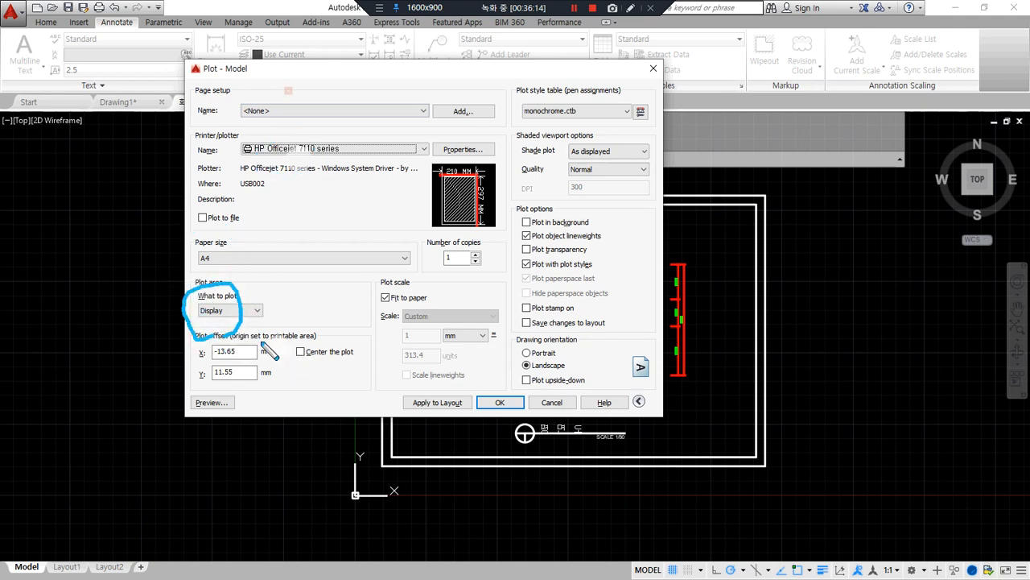
Step: Set the plot area to Window and define it by opposite corners of the drawing's inner border frame
{"action": "left_click", "coordinate": [256, 310]}
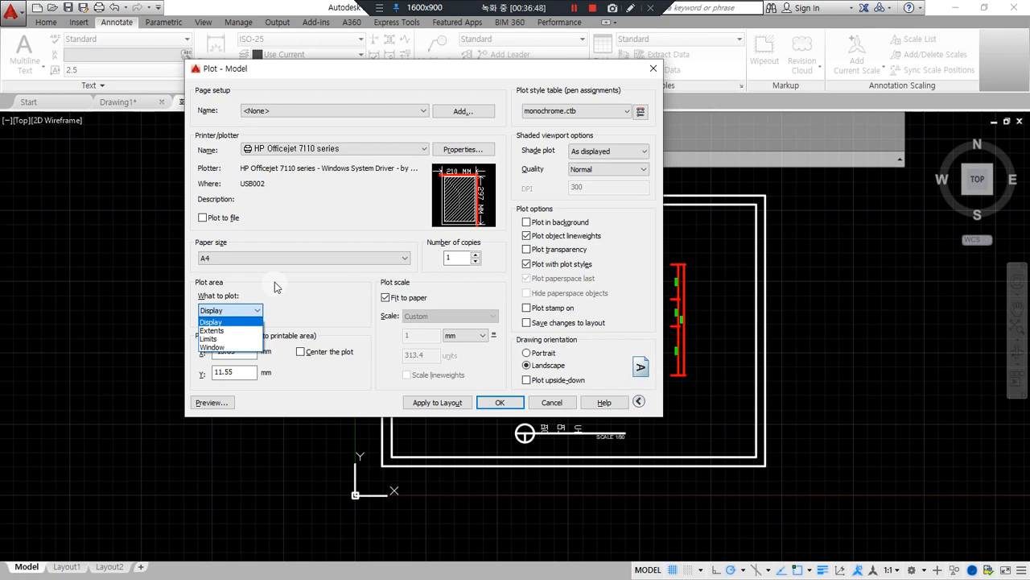
{"action": "left_click", "coordinate": [249, 352]}
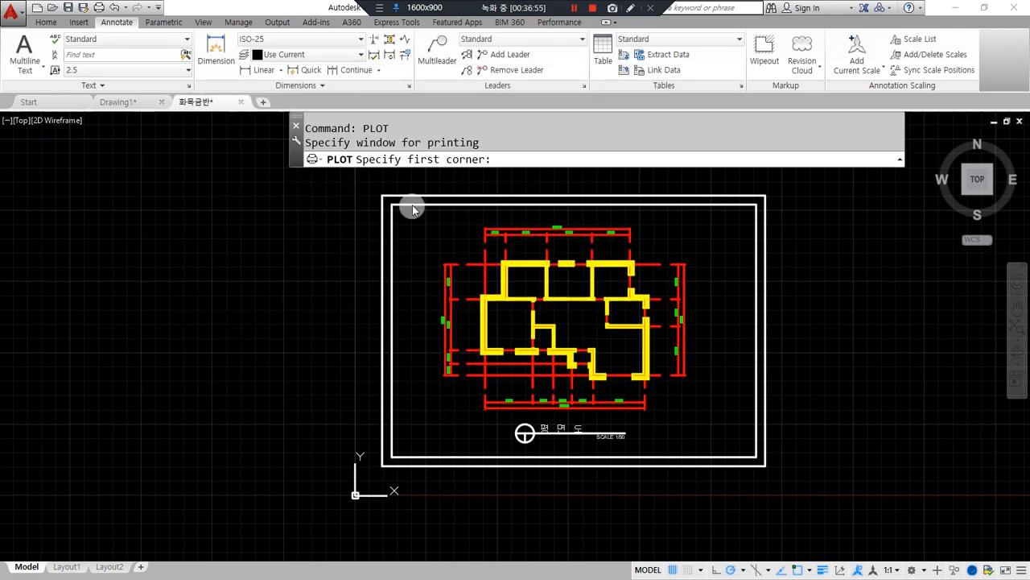
{"action": "left_click_drag", "start_coordinate": [412, 173], "coordinate": [527, 173]}
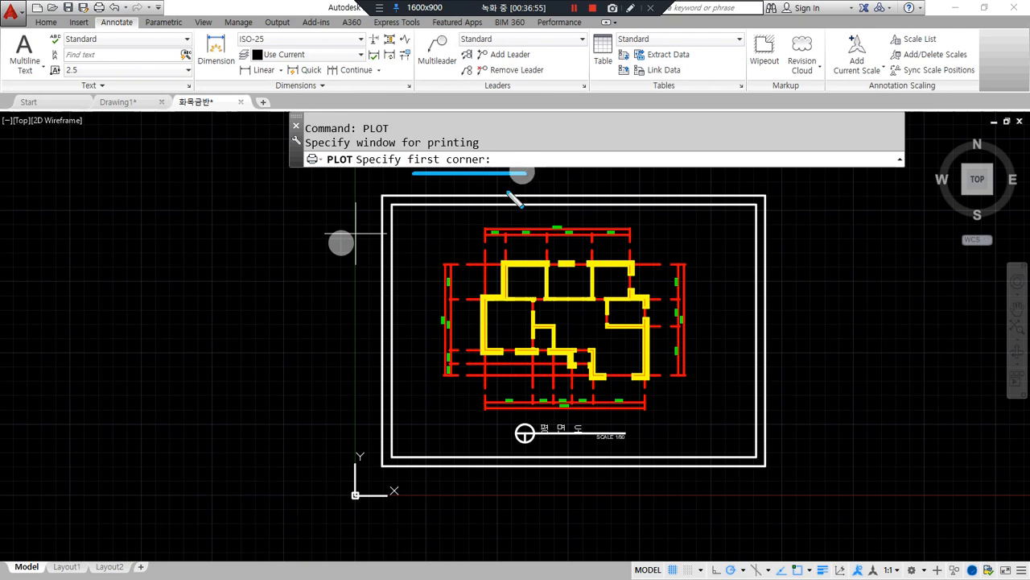
{"action": "left_click", "coordinate": [394, 453]}
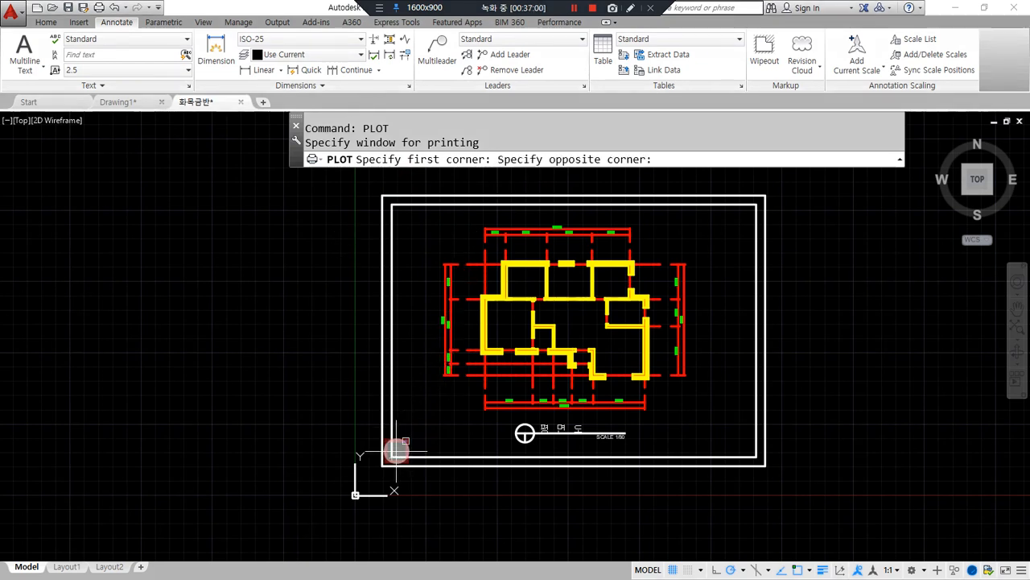
{"action": "left_click", "coordinate": [756, 204]}
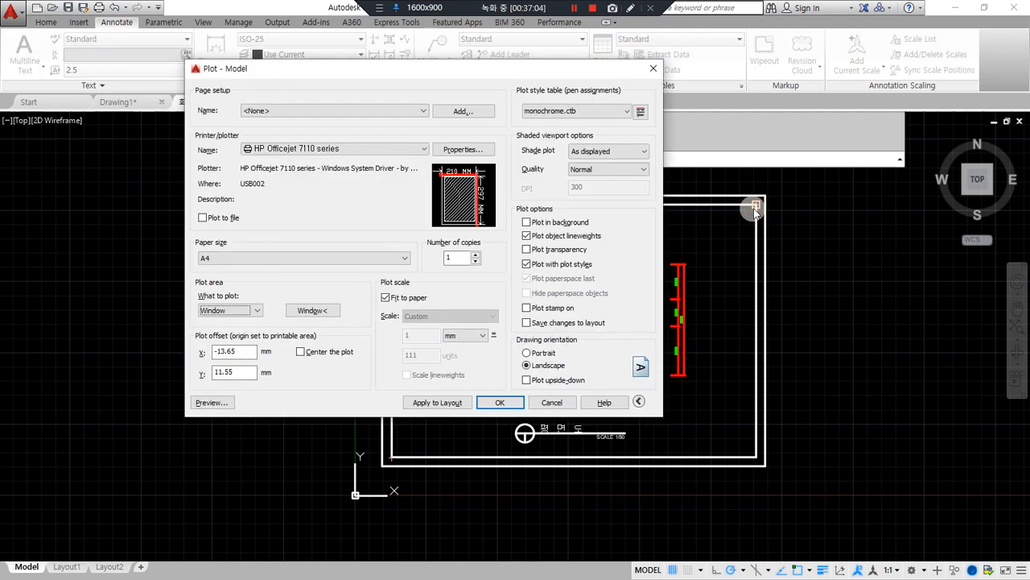
Step: Redefine the plot window using the lower-left and upper-right corners of the outer border frame
{"action": "key", "text": "ctrl+2"}
{"action": "mouse_move", "coordinate": [326, 328]}
{"action": "left_mouse_down"}
{"action": "mouse_move", "coordinate": [280, 307]}
{"action": "mouse_move", "coordinate": [354, 318]}
{"action": "mouse_move", "coordinate": [294, 318]}
{"action": "mouse_move", "coordinate": [310, 335]}
{"action": "left_mouse_up"}
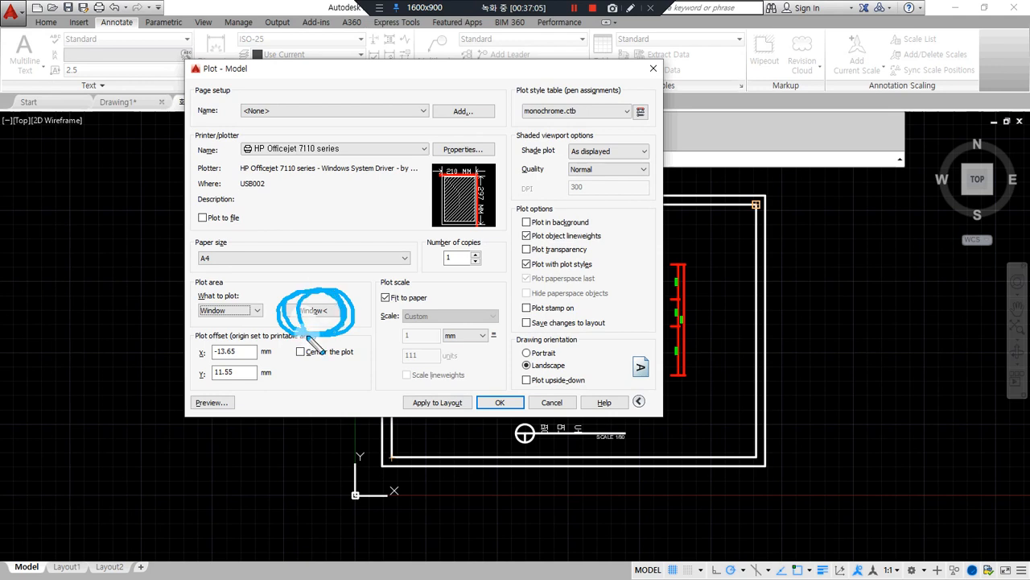
{"action": "key", "text": "ctrl+2"}
{"action": "left_click", "coordinate": [304, 311]}
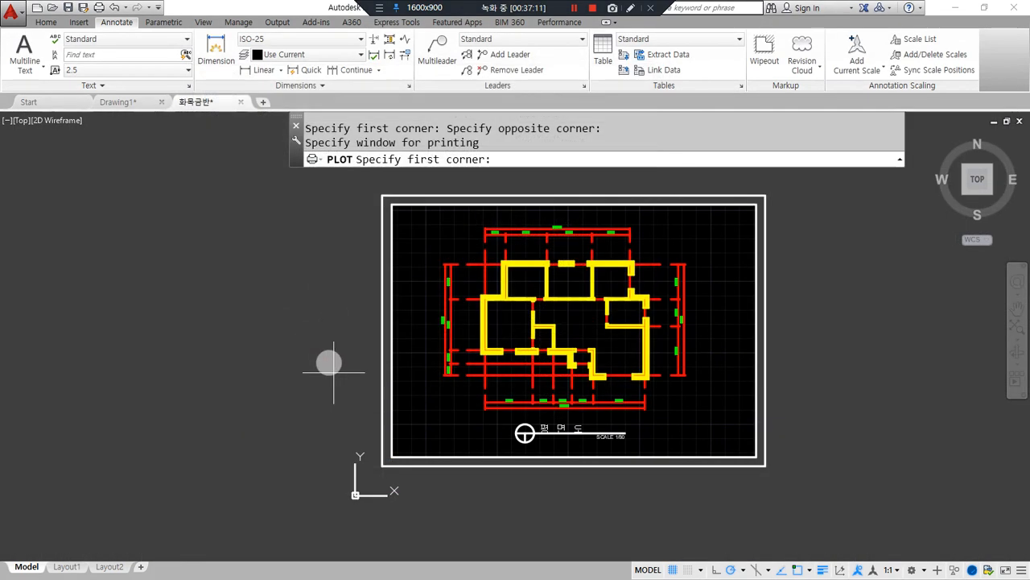
{"action": "left_click", "coordinate": [382, 464]}
{"action": "left_click", "coordinate": [765, 196]}
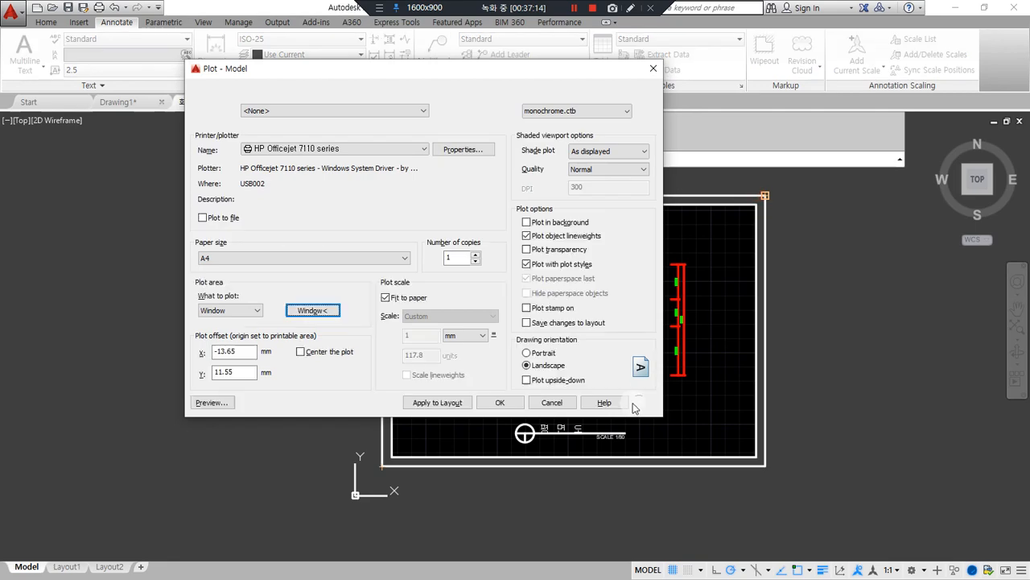
Step: Redefine the plot window from the lower-left to the upper-right corner of the inner border frame
{"action": "left_click", "coordinate": [326, 308]}
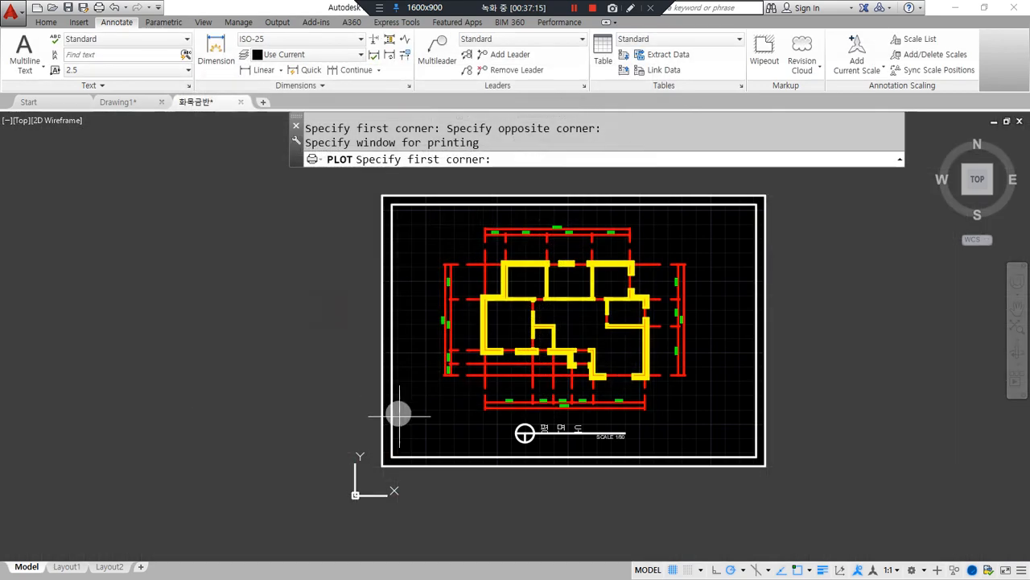
{"action": "left_click", "coordinate": [392, 456]}
{"action": "left_click", "coordinate": [741, 202]}
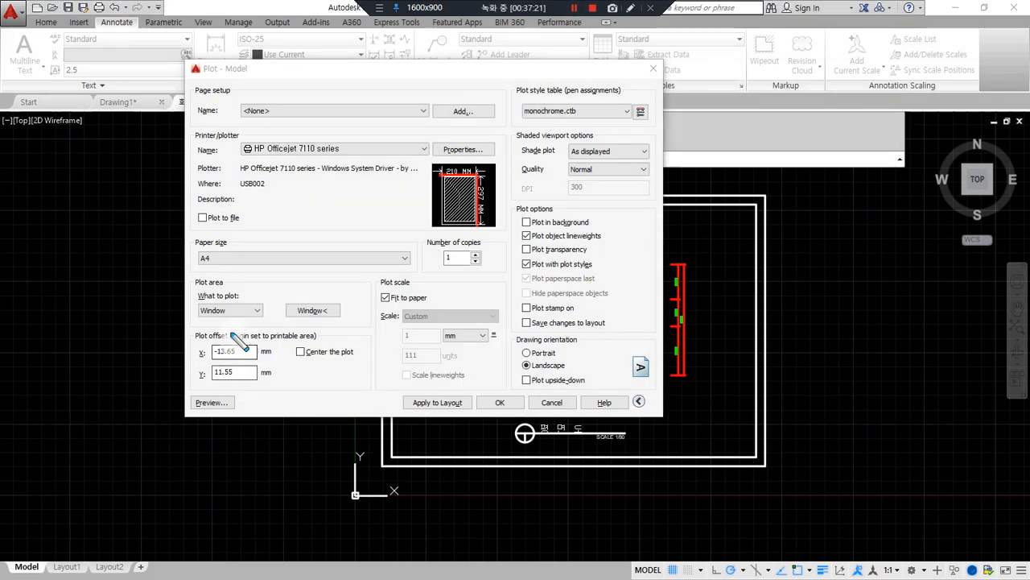
Step: Preview the plot to check how the border frame sits on the sheet, and close the preview
{"action": "mouse_move", "coordinate": [235, 327]}
{"action": "left_mouse_down"}
{"action": "mouse_move", "coordinate": [172, 335]}
{"action": "mouse_move", "coordinate": [213, 415]}
{"action": "mouse_move", "coordinate": [344, 354]}
{"action": "mouse_move", "coordinate": [215, 330]}
{"action": "left_mouse_up"}
{"action": "mouse_move", "coordinate": [219, 427]}
{"action": "left_mouse_down"}
{"action": "mouse_move", "coordinate": [177, 412]}
{"action": "mouse_move", "coordinate": [238, 401]}
{"action": "mouse_move", "coordinate": [242, 421]}
{"action": "mouse_move", "coordinate": [217, 427]}
{"action": "left_mouse_up"}
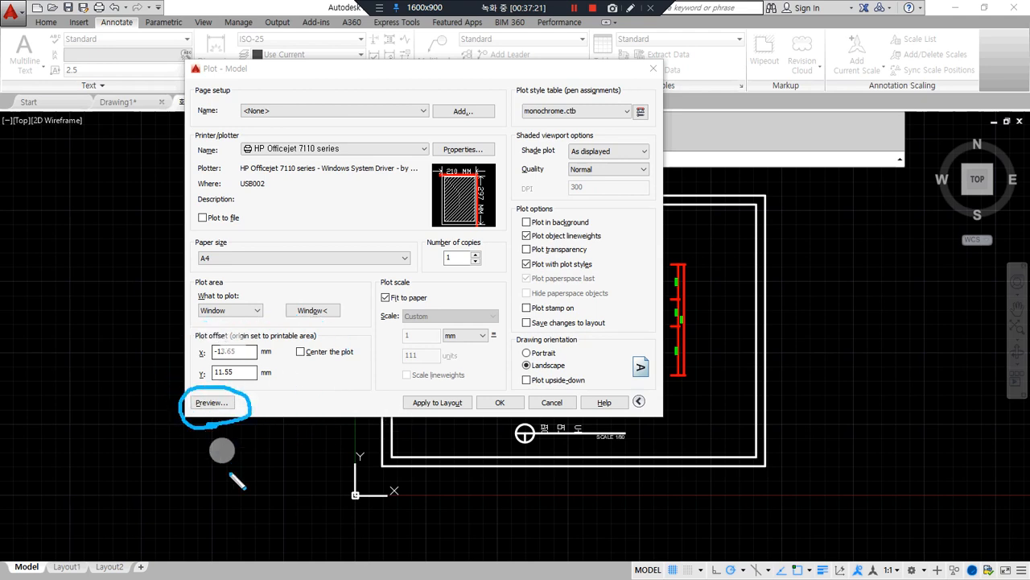
{"action": "left_click", "coordinate": [209, 402]}
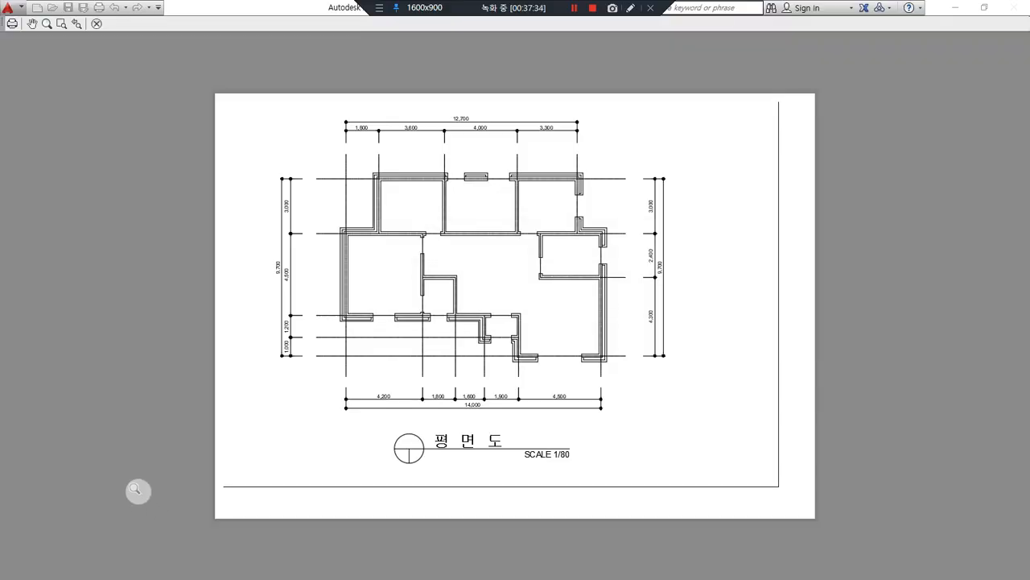
{"action": "mouse_move", "coordinate": [755, 277]}
{"action": "left_mouse_down"}
{"action": "mouse_move", "coordinate": [797, 289]}
{"action": "mouse_move", "coordinate": [728, 262]}
{"action": "left_mouse_up"}
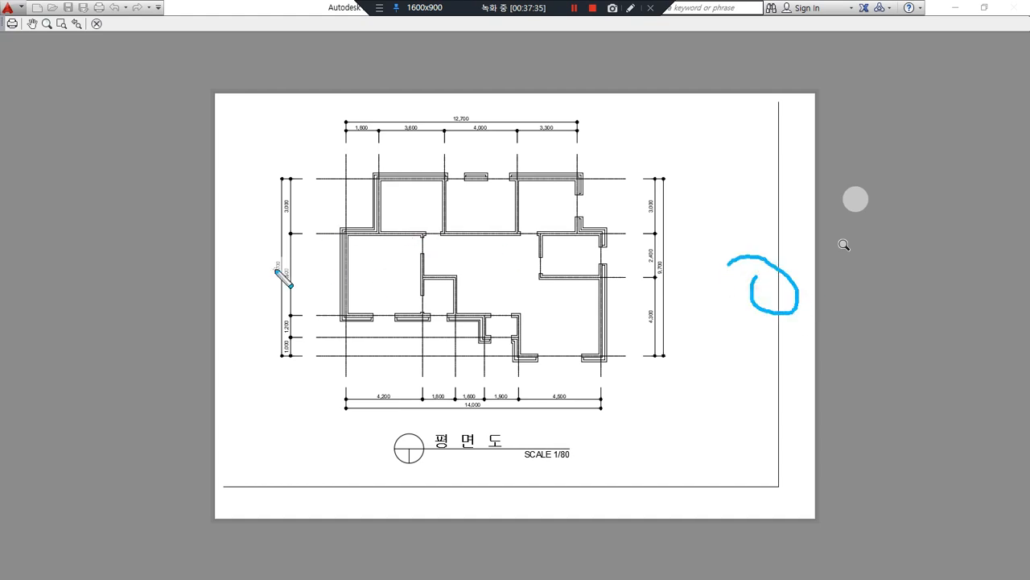
{"action": "left_click_drag", "start_coordinate": [189, 288], "coordinate": [800, 272]}
{"action": "mouse_move", "coordinate": [445, 60]}
{"action": "left_mouse_down"}
{"action": "mouse_move", "coordinate": [465, 315]}
{"action": "mouse_move", "coordinate": [466, 538]}
{"action": "left_mouse_up"}
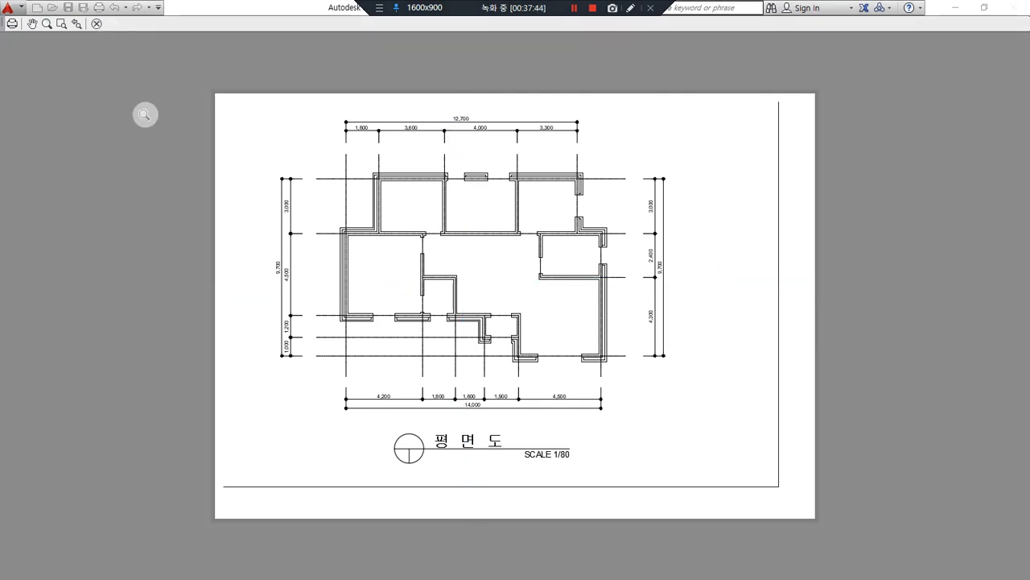
{"action": "key", "text": "Escape"}
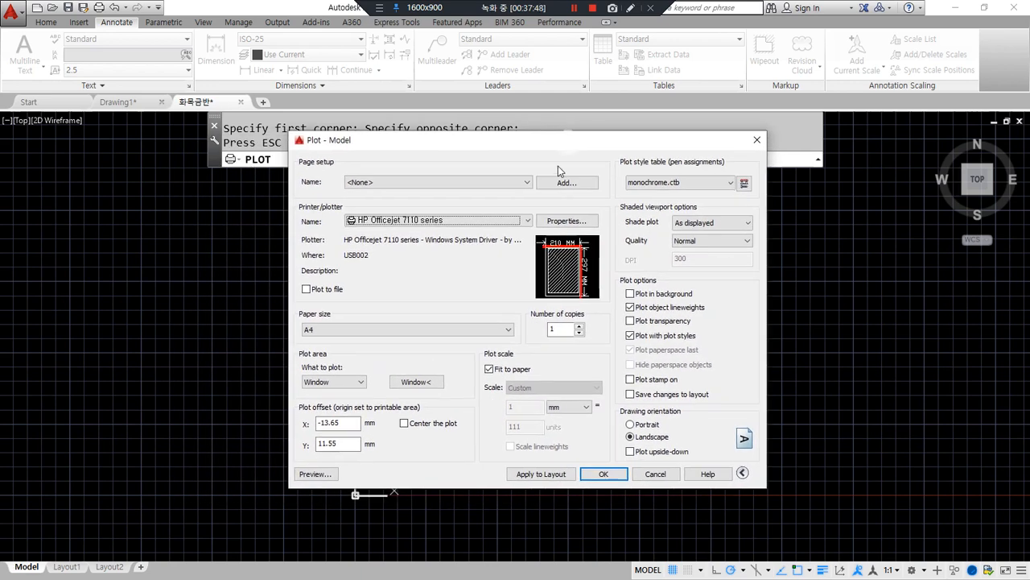
Step: Turn on centering of the plot on the paper, then preview the sheet and return to the plot settings
{"action": "mouse_move", "coordinate": [326, 396]}
{"action": "left_mouse_down"}
{"action": "mouse_move", "coordinate": [271, 395]}
{"action": "mouse_move", "coordinate": [278, 450]}
{"action": "mouse_move", "coordinate": [413, 465]}
{"action": "mouse_move", "coordinate": [479, 403]}
{"action": "mouse_move", "coordinate": [316, 396]}
{"action": "left_mouse_up"}
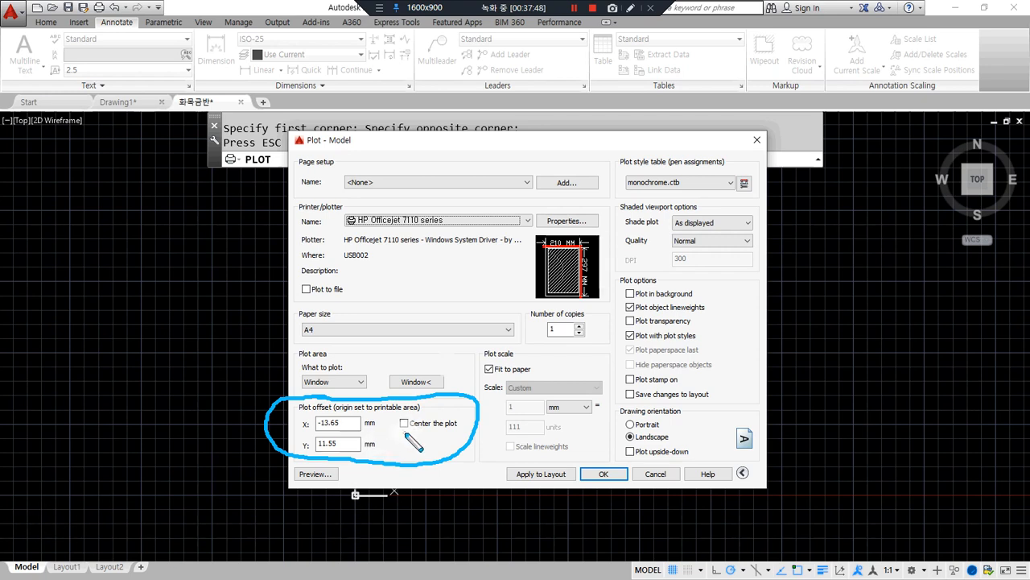
{"action": "key", "text": "ctrl+z"}
{"action": "left_click_drag", "start_coordinate": [406, 435], "coordinate": [462, 440]}
{"action": "left_click", "coordinate": [403, 422]}
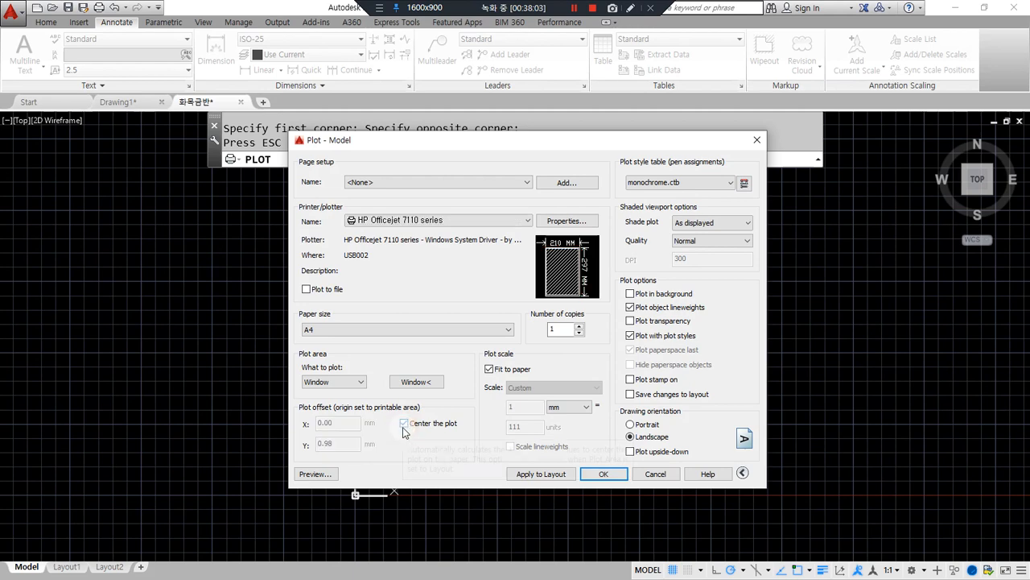
{"action": "left_click", "coordinate": [317, 475]}
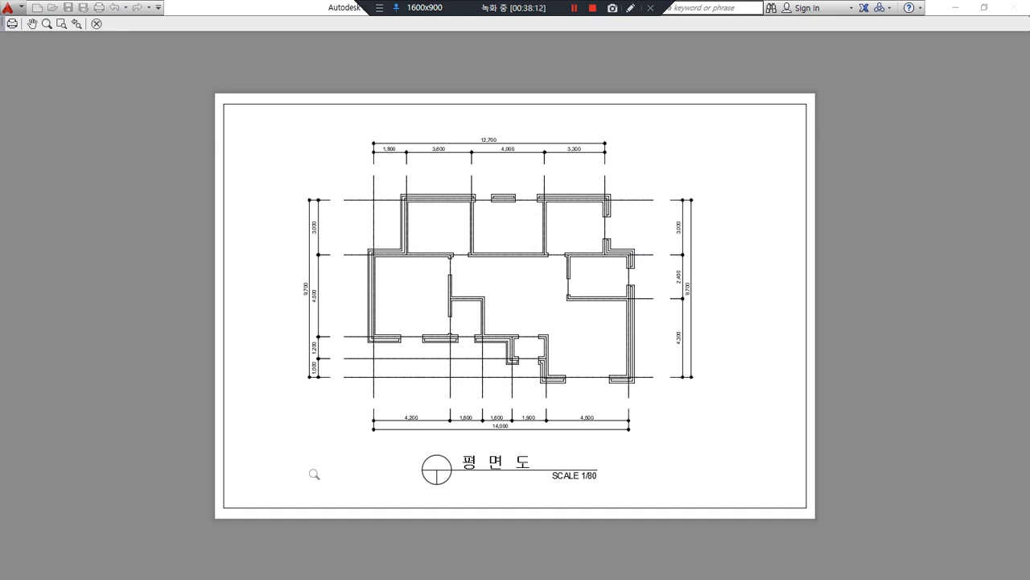
{"action": "key", "text": "Escape"}
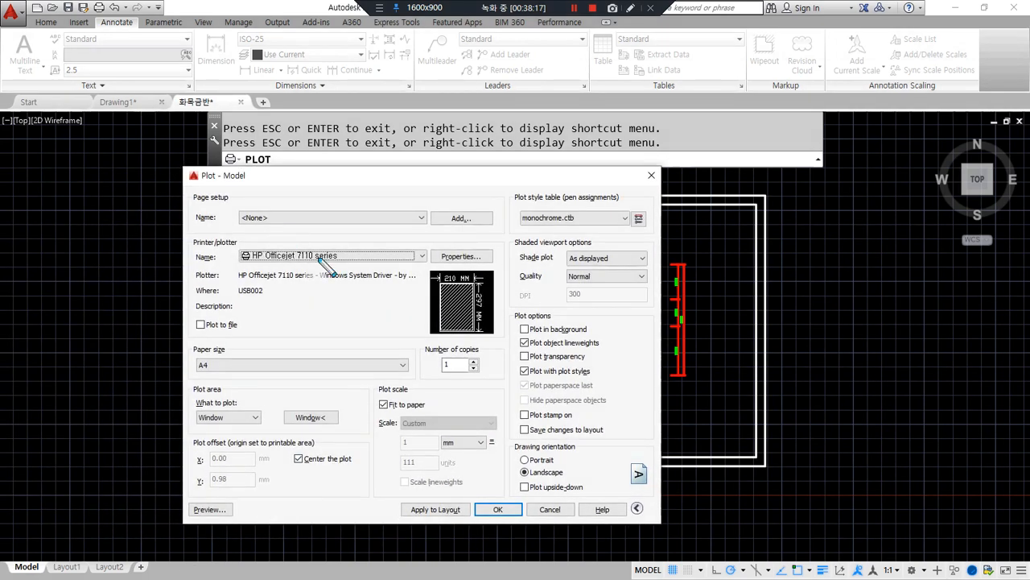
{"action": "mouse_move", "coordinate": [322, 280]}
{"action": "left_mouse_down"}
{"action": "mouse_move", "coordinate": [331, 244]}
{"action": "mouse_move", "coordinate": [332, 265]}
{"action": "left_mouse_up"}
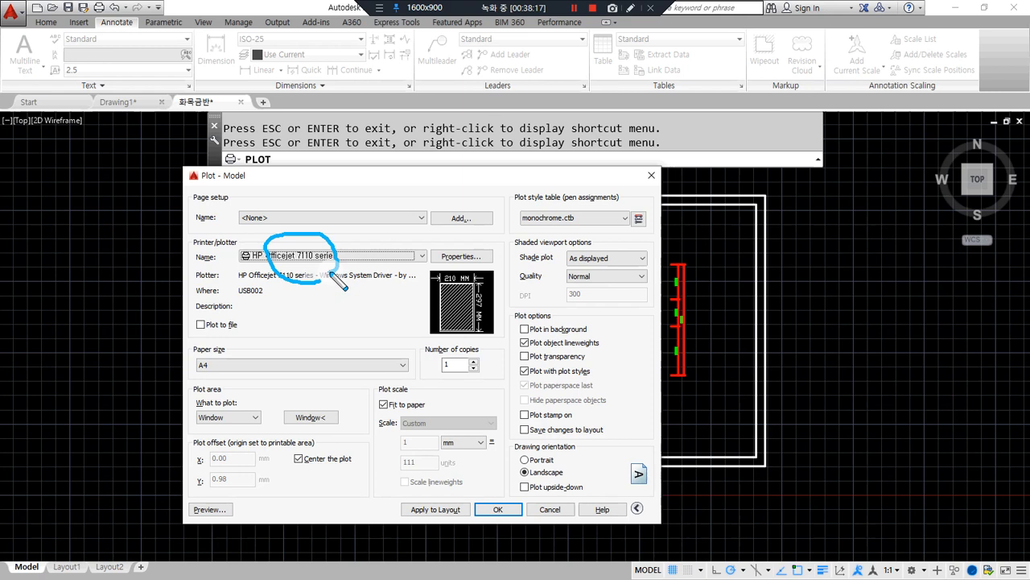
{"action": "mouse_move", "coordinate": [219, 385]}
{"action": "left_mouse_down"}
{"action": "mouse_move", "coordinate": [211, 335]}
{"action": "mouse_move", "coordinate": [226, 379]}
{"action": "left_mouse_up"}
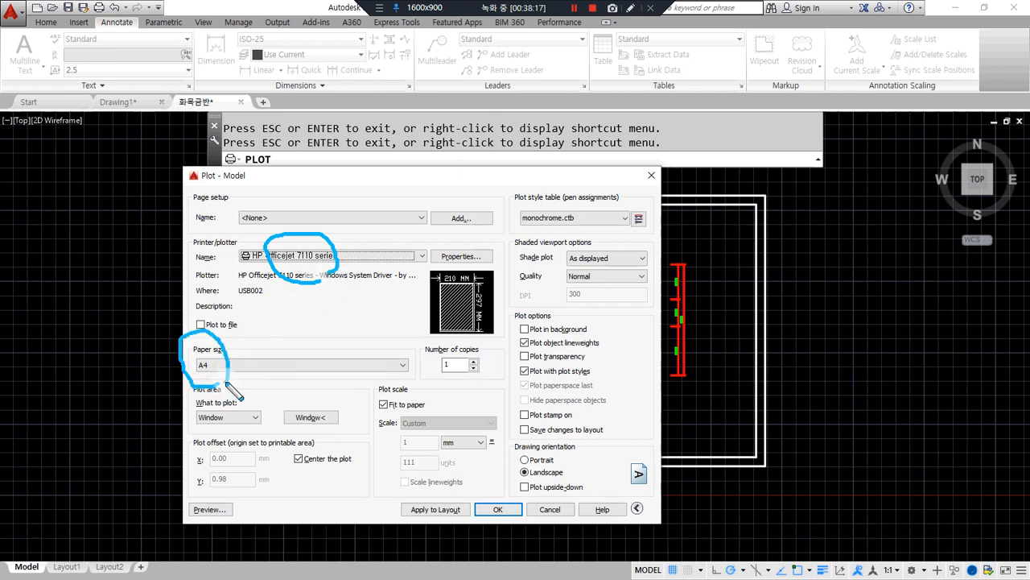
{"action": "left_click_drag", "start_coordinate": [341, 429], "coordinate": [226, 436]}
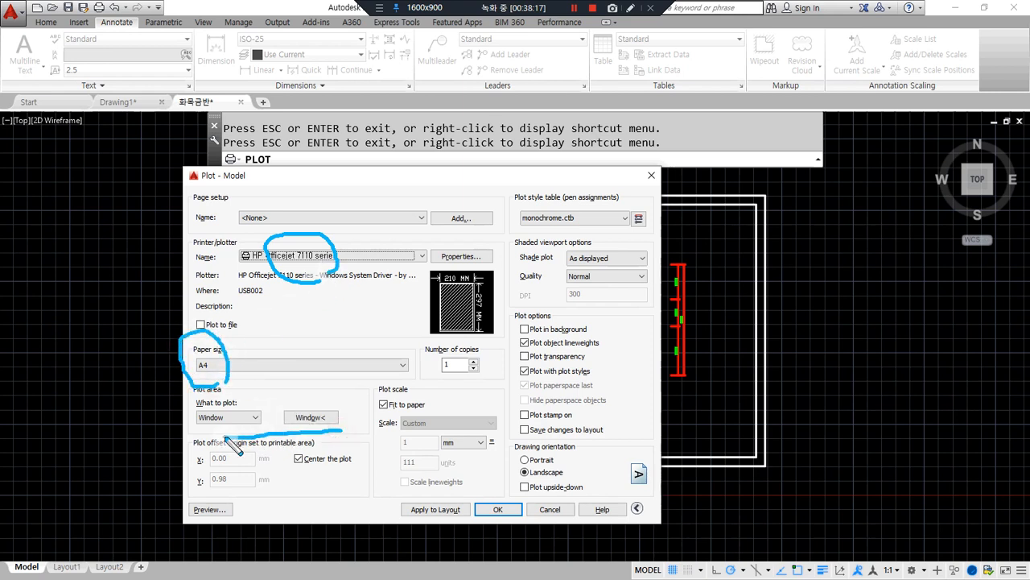
{"action": "mouse_move", "coordinate": [347, 482]}
{"action": "left_mouse_down"}
{"action": "mouse_move", "coordinate": [287, 460]}
{"action": "mouse_move", "coordinate": [338, 486]}
{"action": "mouse_move", "coordinate": [347, 471]}
{"action": "left_mouse_up"}
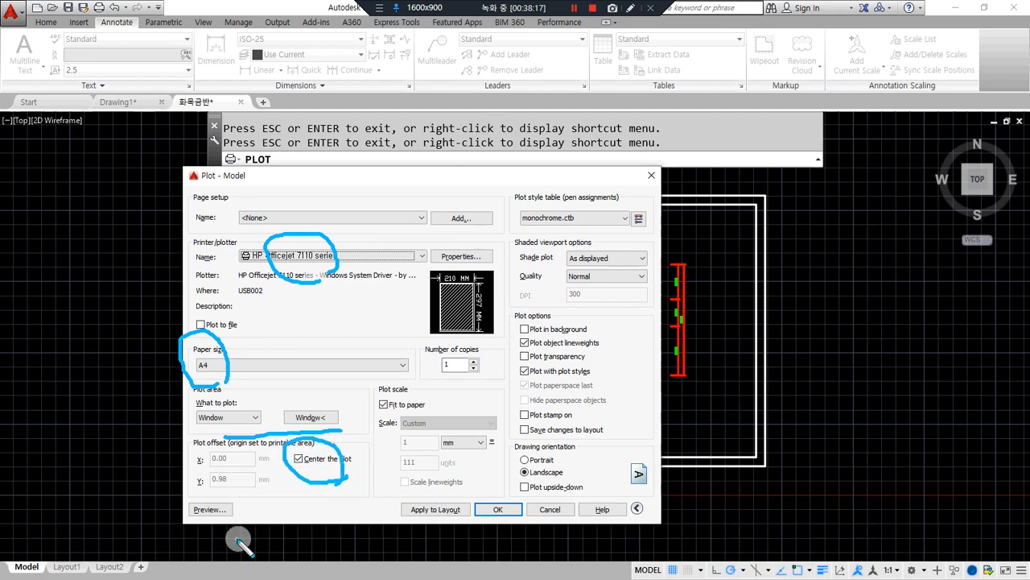
{"action": "mouse_move", "coordinate": [445, 375]}
{"action": "left_mouse_down"}
{"action": "mouse_move", "coordinate": [369, 450]}
{"action": "mouse_move", "coordinate": [532, 447]}
{"action": "mouse_move", "coordinate": [423, 367]}
{"action": "left_mouse_up"}
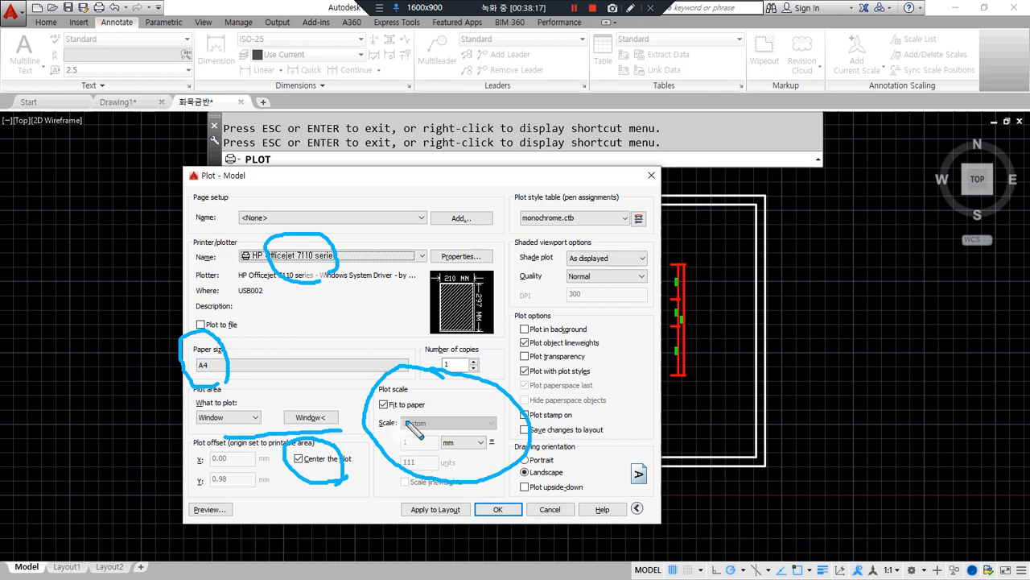
{"action": "key", "text": "Delete"}
{"action": "mouse_move", "coordinate": [325, 433]}
{"action": "left_mouse_down"}
{"action": "mouse_move", "coordinate": [312, 438]}
{"action": "mouse_move", "coordinate": [290, 399]}
{"action": "mouse_move", "coordinate": [346, 417]}
{"action": "mouse_move", "coordinate": [279, 420]}
{"action": "mouse_move", "coordinate": [385, 430]}
{"action": "mouse_move", "coordinate": [409, 406]}
{"action": "left_mouse_up"}
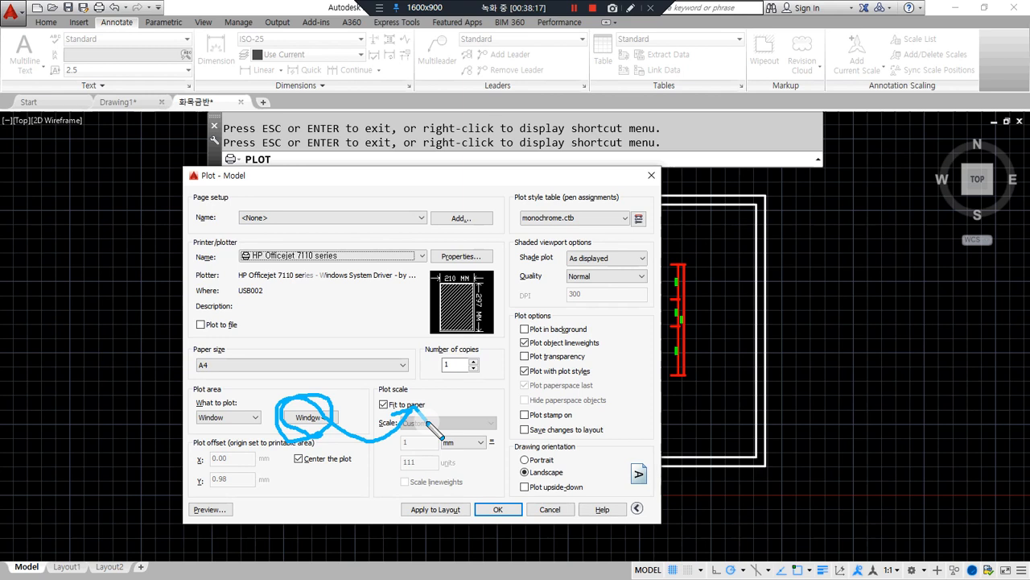
{"action": "key", "text": "e"}
{"action": "left_click_drag", "start_coordinate": [400, 447], "coordinate": [452, 471]}
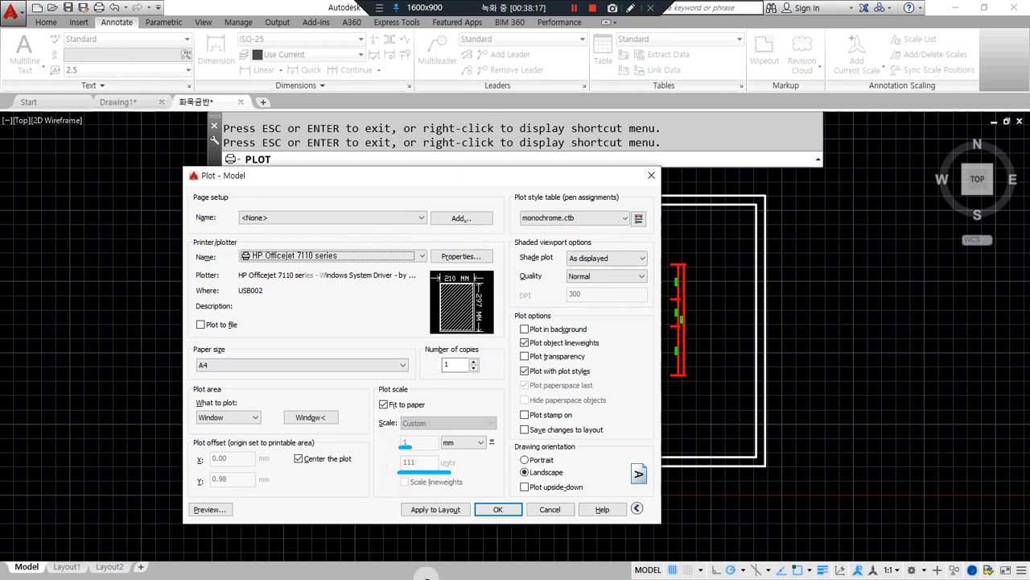
Step: Replace Fit to paper with a custom plot scale of 1 mm = 120 units applied to the layout, and preview the sheet
{"action": "key", "text": "e"}
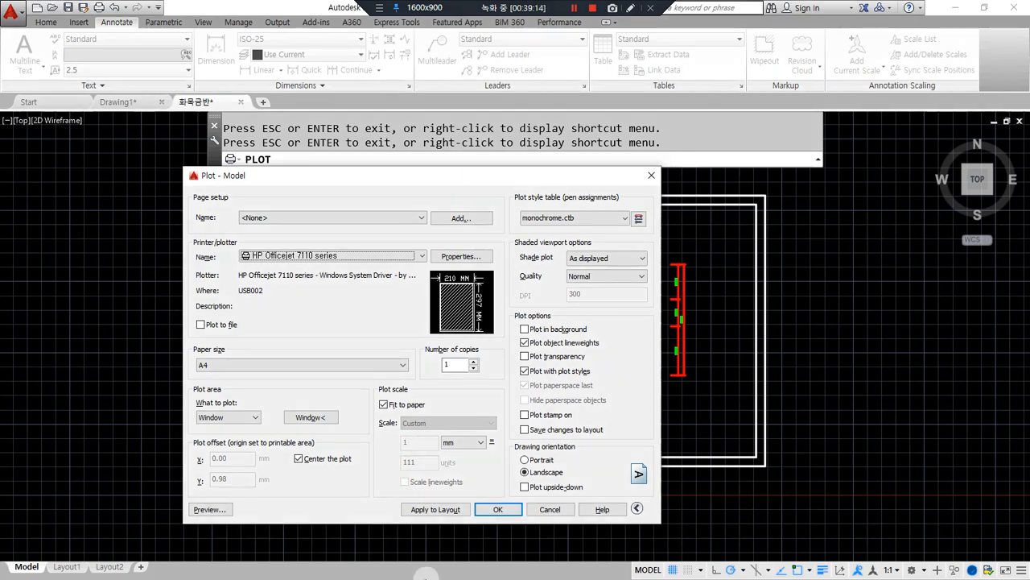
{"action": "left_click", "coordinate": [404, 408]}
{"action": "double_click", "coordinate": [432, 465]}
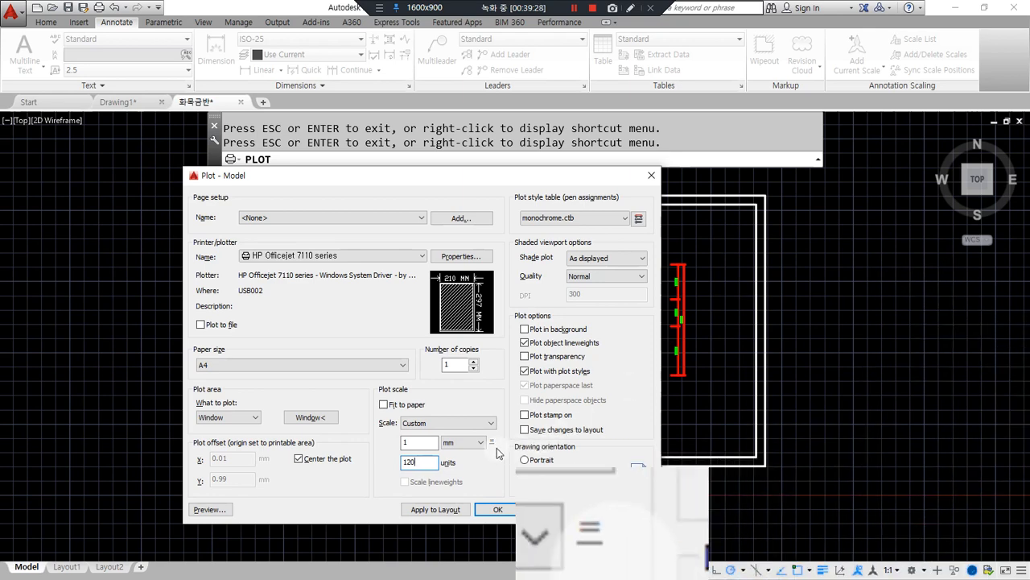
{"action": "left_click", "coordinate": [436, 509]}
{"action": "left_click", "coordinate": [206, 510]}
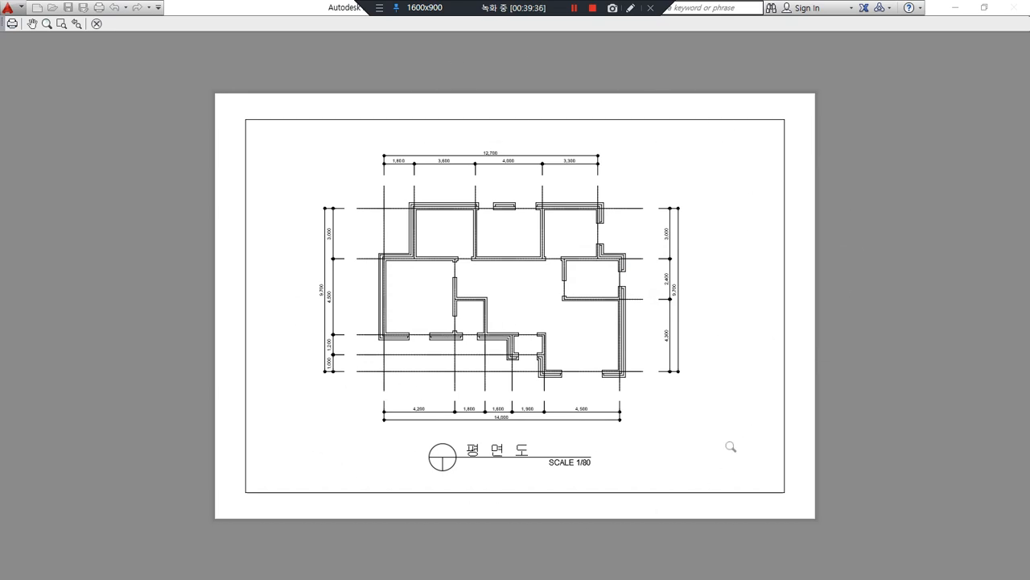
{"action": "key", "text": "Escape"}
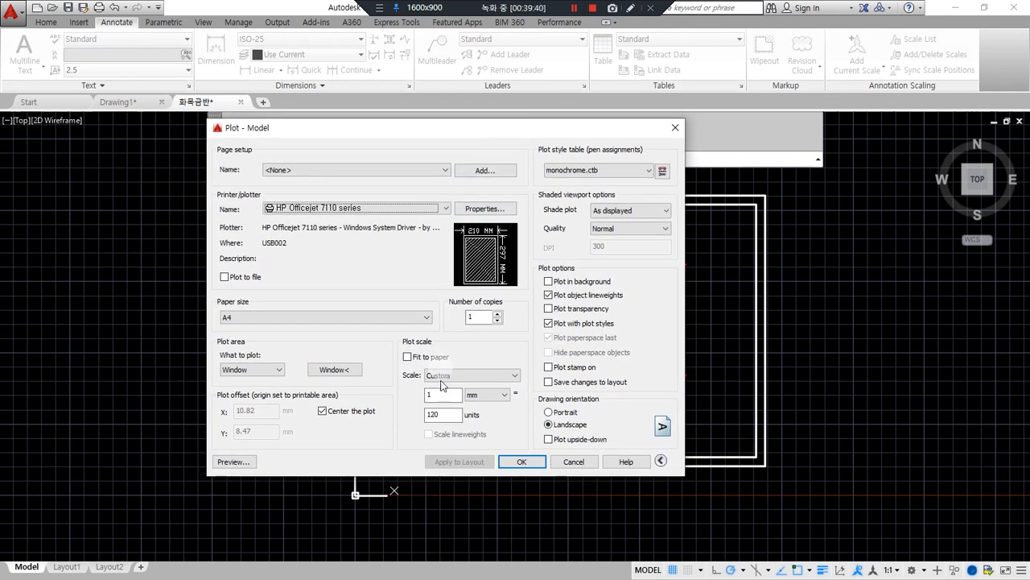
Step: Try a custom plot scale of 1 mm = 110 units and check the border frame in the preview
{"action": "double_click", "coordinate": [442, 414]}
{"action": "type", "text": "1"}
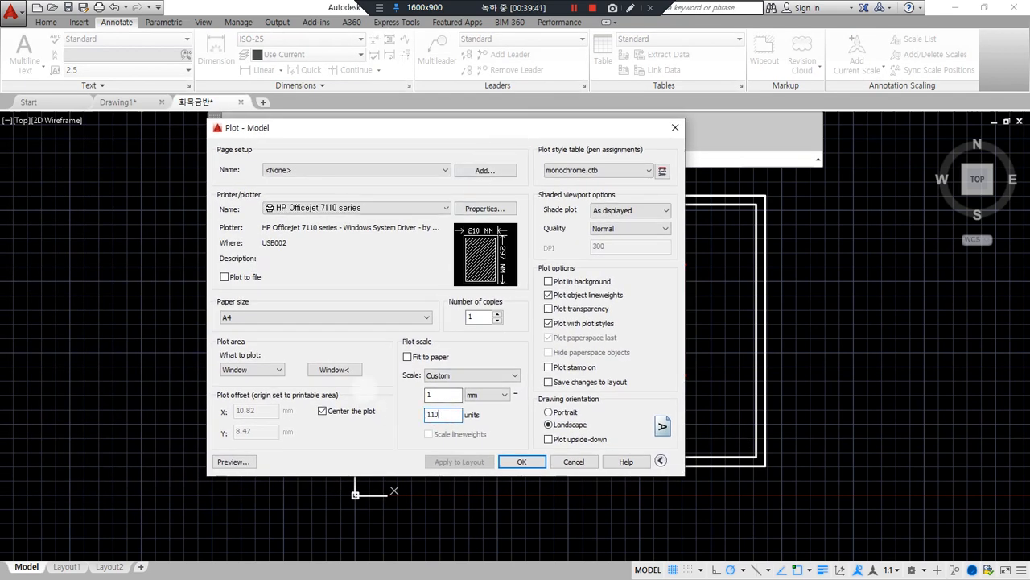
{"action": "left_click", "coordinate": [233, 461]}
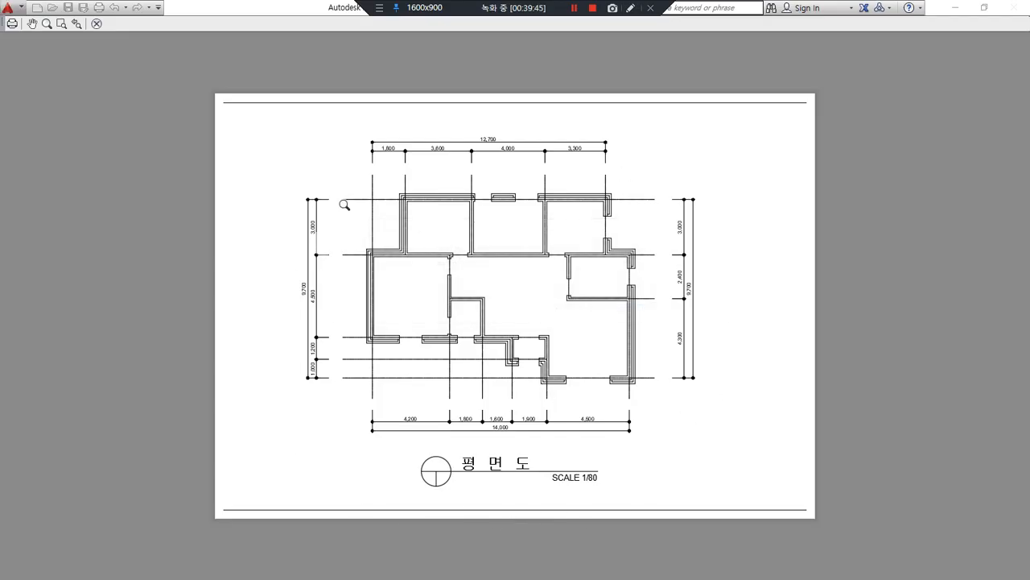
{"action": "key", "text": "Escape"}
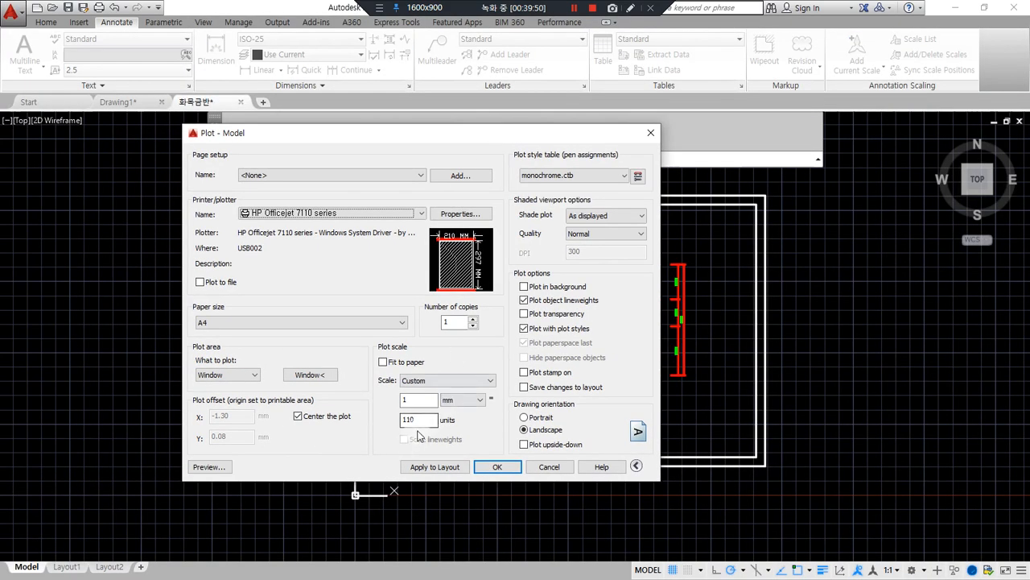
Step: Apply a plot scale of 1 mm = 120 units to the layout and open the plot preview
{"action": "double_click", "coordinate": [414, 419]}
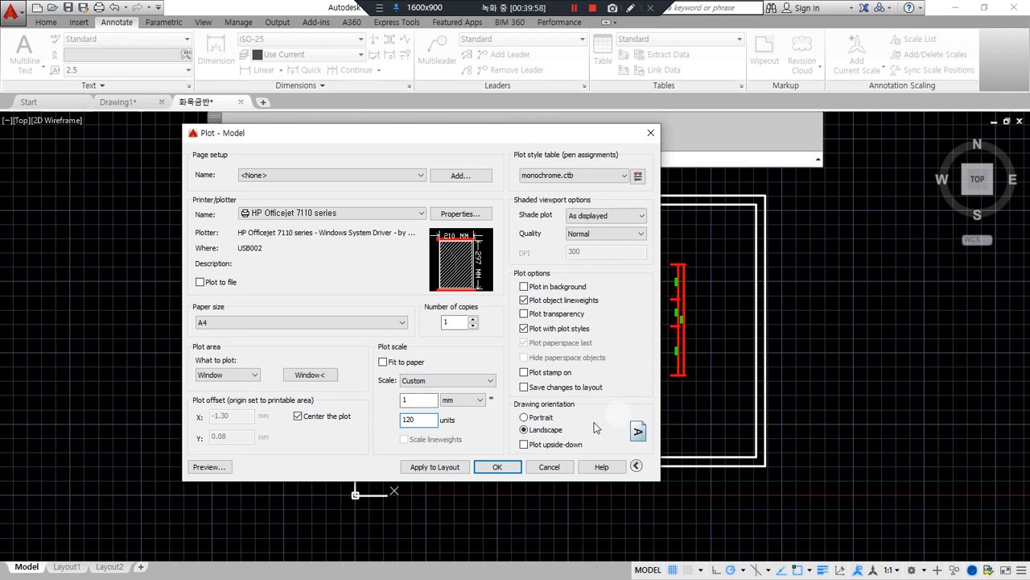
{"action": "left_click", "coordinate": [448, 466]}
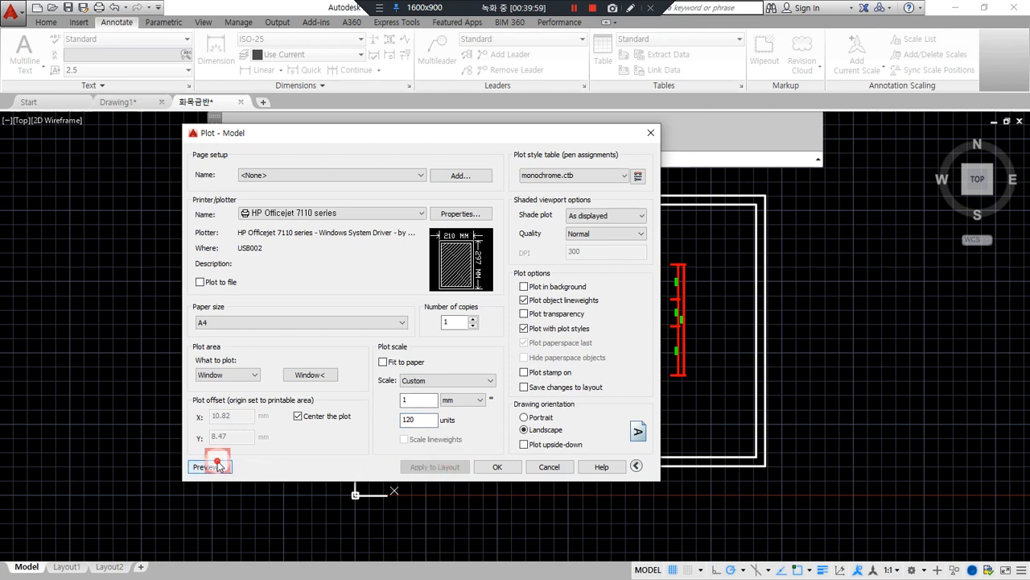
{"action": "left_click", "coordinate": [216, 467]}
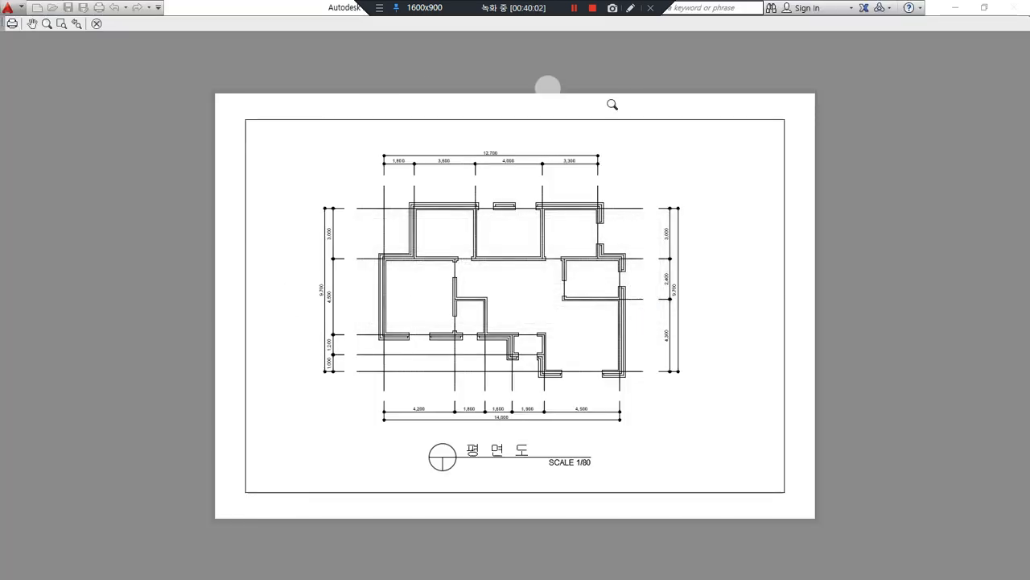
Step: Examine the wall and centre line thicknesses, dimensions and border frame up close in the preview, and return to the plot settings
{"action": "scroll", "coordinate": [479, 232], "scroll_direction": "up", "scroll_amount": 6}
{"action": "scroll", "coordinate": [154, 44], "scroll_direction": "up", "scroll_amount": 2}
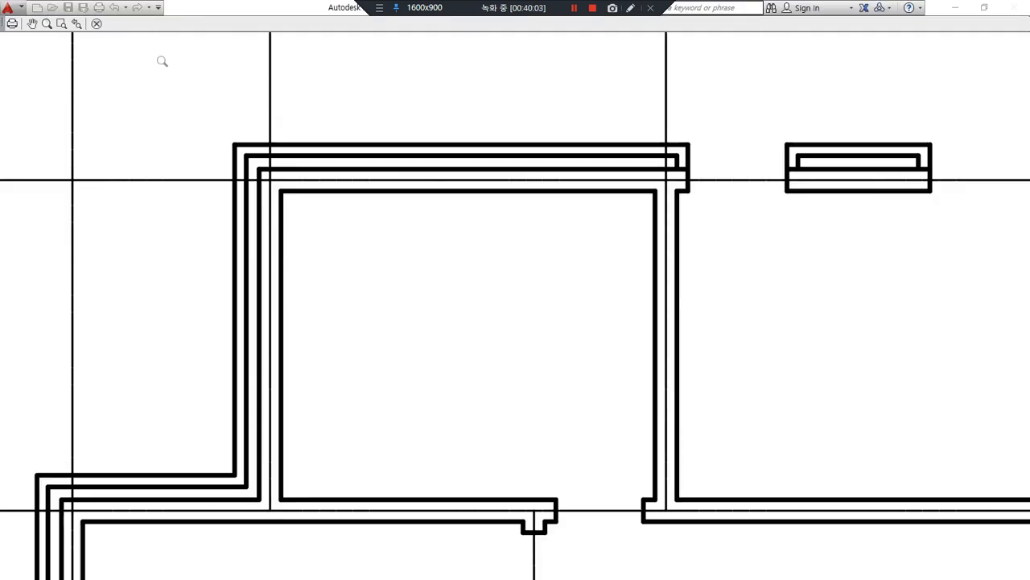
{"action": "scroll", "coordinate": [190, 157], "scroll_direction": "down", "scroll_amount": 1}
{"action": "middle_click_drag", "start_coordinate": [164, 155], "coordinate": [637, 223]}
{"action": "scroll", "coordinate": [328, 347], "scroll_direction": "up", "scroll_amount": 1}
{"action": "scroll", "coordinate": [351, 390], "scroll_direction": "down", "scroll_amount": 2}
{"action": "left_click_drag", "start_coordinate": [593, 435], "coordinate": [302, 266]}
{"action": "scroll", "coordinate": [300, 259], "scroll_direction": "up", "scroll_amount": 4}
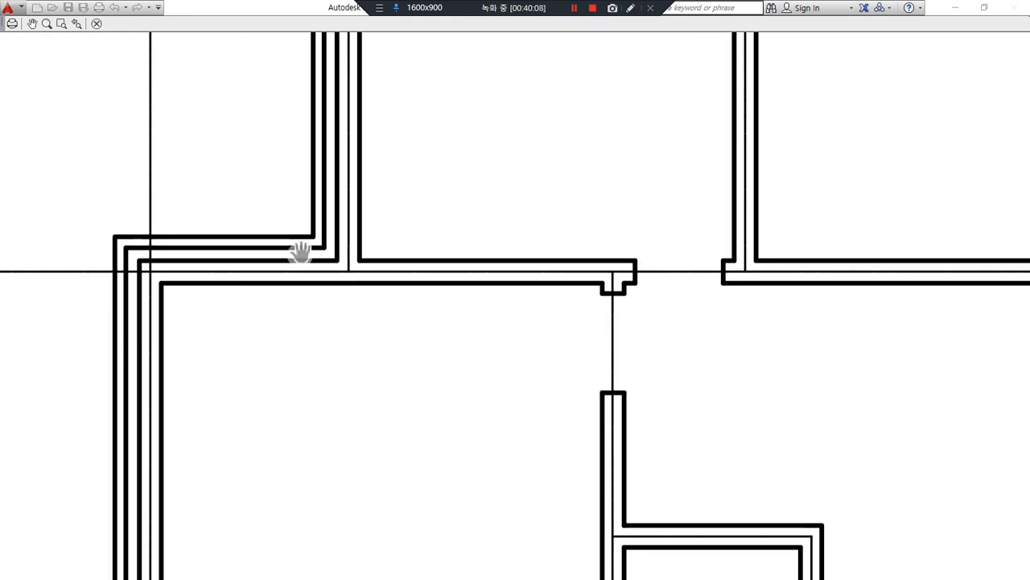
{"action": "scroll", "coordinate": [300, 251], "scroll_direction": "down", "scroll_amount": 5}
{"action": "scroll", "coordinate": [431, 441], "scroll_direction": "up", "scroll_amount": 3}
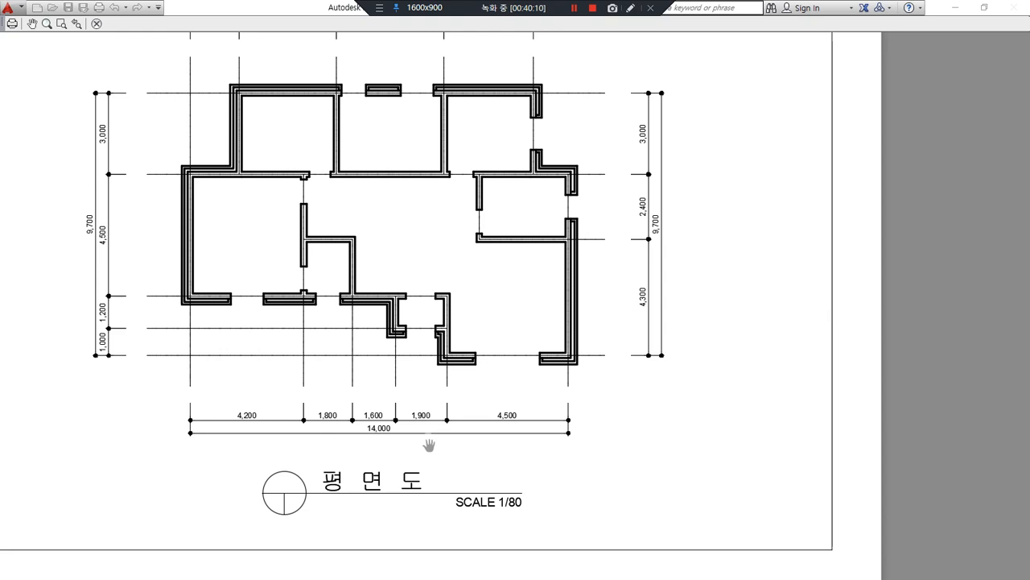
{"action": "scroll", "coordinate": [431, 442], "scroll_direction": "down", "scroll_amount": 3}
{"action": "left_click_drag", "start_coordinate": [416, 334], "coordinate": [416, 349]}
{"action": "scroll", "coordinate": [638, 469], "scroll_direction": "down", "scroll_amount": 2}
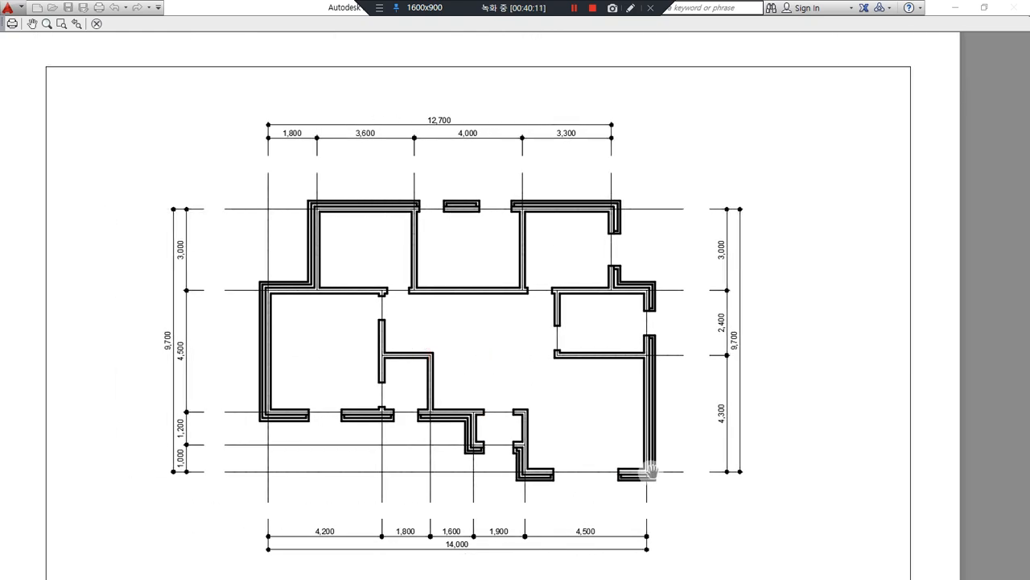
{"action": "scroll", "coordinate": [638, 469], "scroll_direction": "down", "scroll_amount": 2}
{"action": "key", "text": "Escape"}
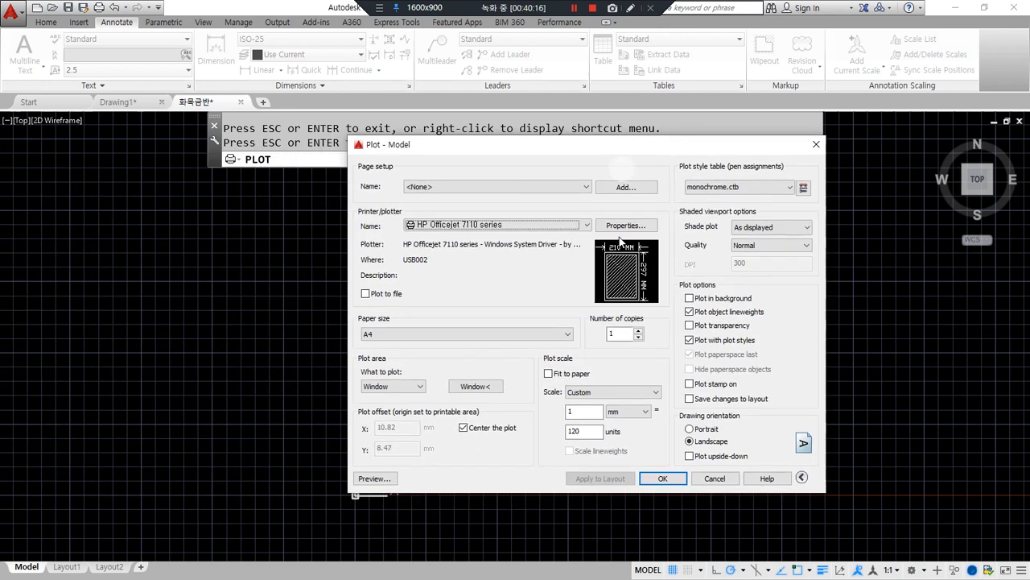
{"action": "key", "text": "ctrl+alt+d"}
{"action": "mouse_move", "coordinate": [599, 493]}
{"action": "left_mouse_down"}
{"action": "mouse_move", "coordinate": [569, 491]}
{"action": "mouse_move", "coordinate": [625, 472]}
{"action": "mouse_move", "coordinate": [565, 499]}
{"action": "mouse_move", "coordinate": [629, 468]}
{"action": "left_mouse_up"}
{"action": "mouse_move", "coordinate": [566, 505]}
{"action": "left_mouse_down"}
{"action": "mouse_move", "coordinate": [653, 486]}
{"action": "mouse_move", "coordinate": [632, 515]}
{"action": "left_mouse_up"}
{"action": "mouse_move", "coordinate": [596, 416]}
{"action": "left_mouse_down"}
{"action": "mouse_move", "coordinate": [564, 416]}
{"action": "mouse_move", "coordinate": [623, 427]}
{"action": "left_mouse_up"}
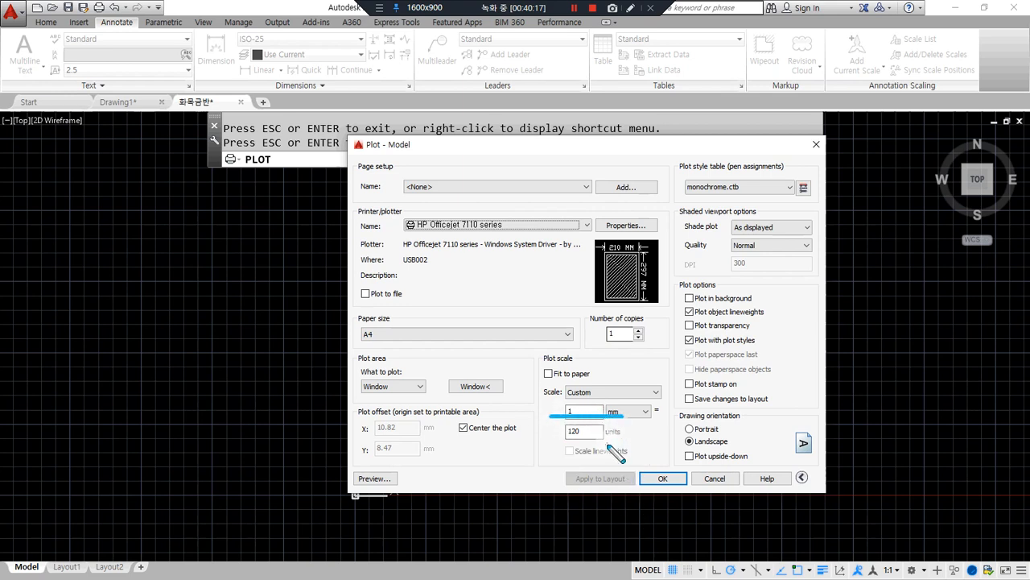
{"action": "left_click_drag", "start_coordinate": [549, 446], "coordinate": [622, 447]}
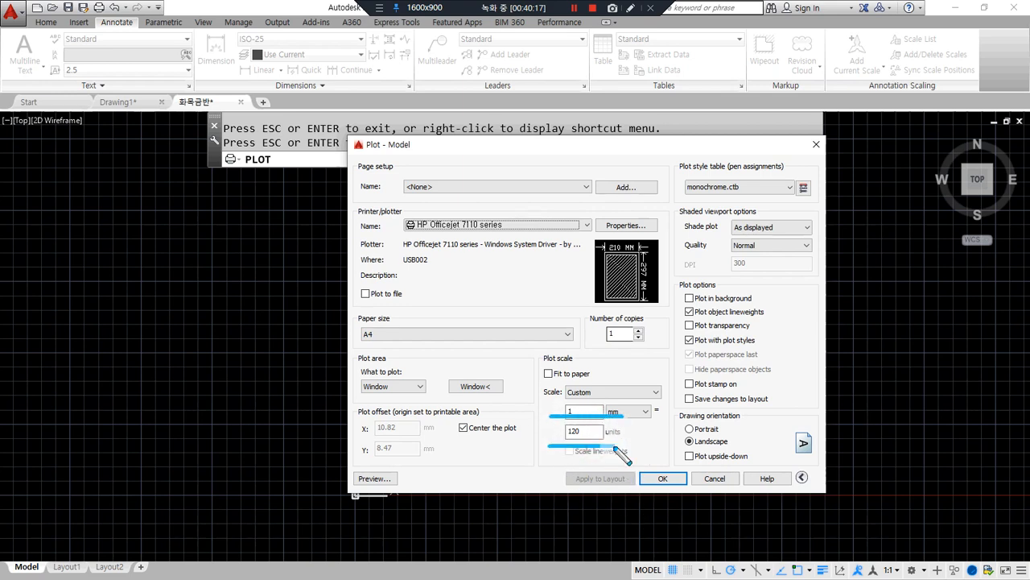
{"action": "mouse_move", "coordinate": [191, 437]}
{"action": "left_mouse_down"}
{"action": "mouse_move", "coordinate": [161, 453]}
{"action": "mouse_move", "coordinate": [156, 431]}
{"action": "left_mouse_up"}
{"action": "left_click_drag", "start_coordinate": [106, 333], "coordinate": [99, 387]}
{"action": "left_click_drag", "start_coordinate": [146, 341], "coordinate": [99, 428]}
{"action": "left_click_drag", "start_coordinate": [174, 343], "coordinate": [132, 420]}
{"action": "mouse_move", "coordinate": [184, 345]}
{"action": "left_mouse_down"}
{"action": "mouse_move", "coordinate": [154, 445]}
{"action": "mouse_move", "coordinate": [226, 520]}
{"action": "left_mouse_up"}
{"action": "left_click_drag", "start_coordinate": [116, 368], "coordinate": [190, 447]}
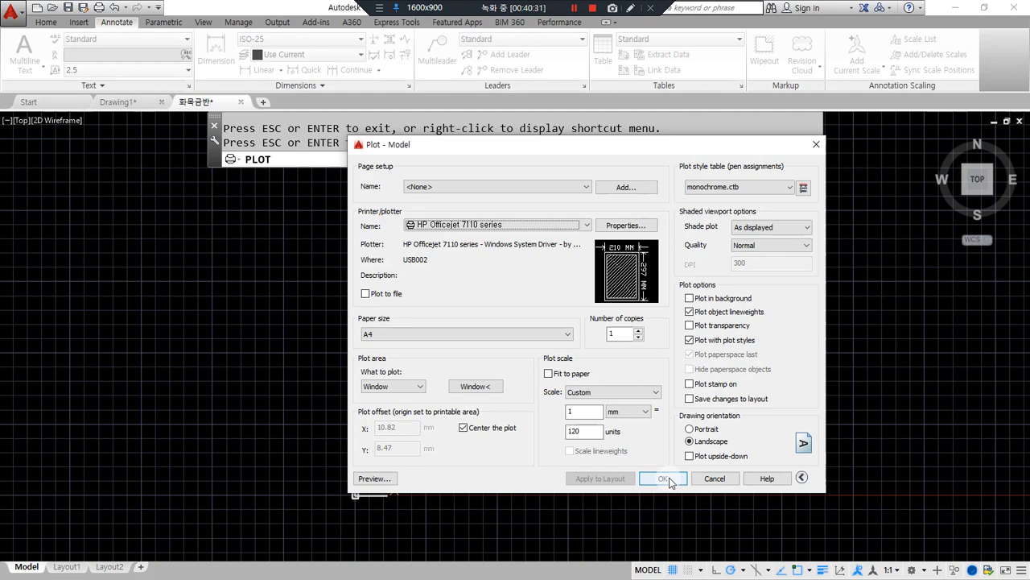
Step: Send the floor plan to the printer with the current plot settings
{"action": "left_click", "coordinate": [665, 478]}
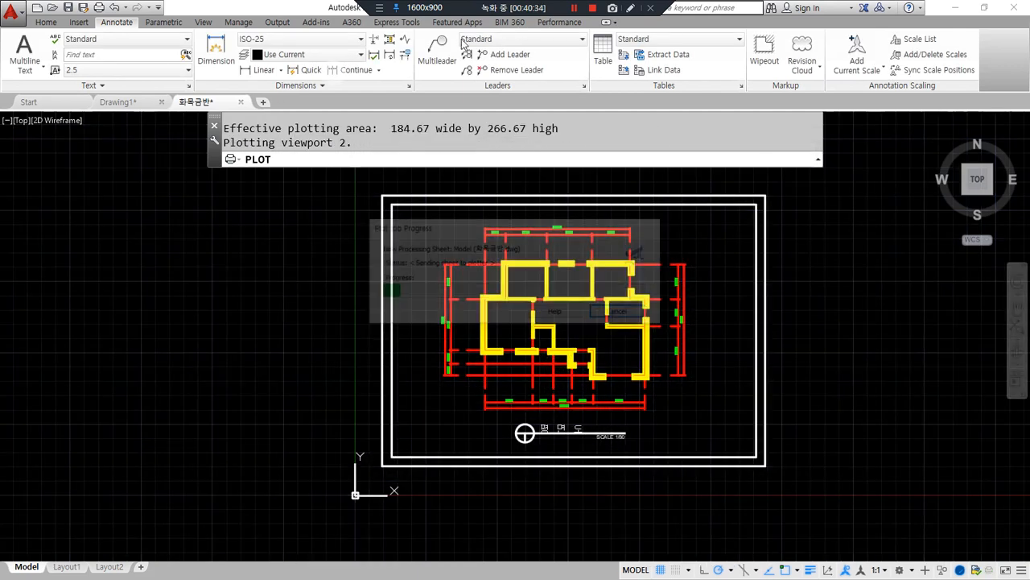